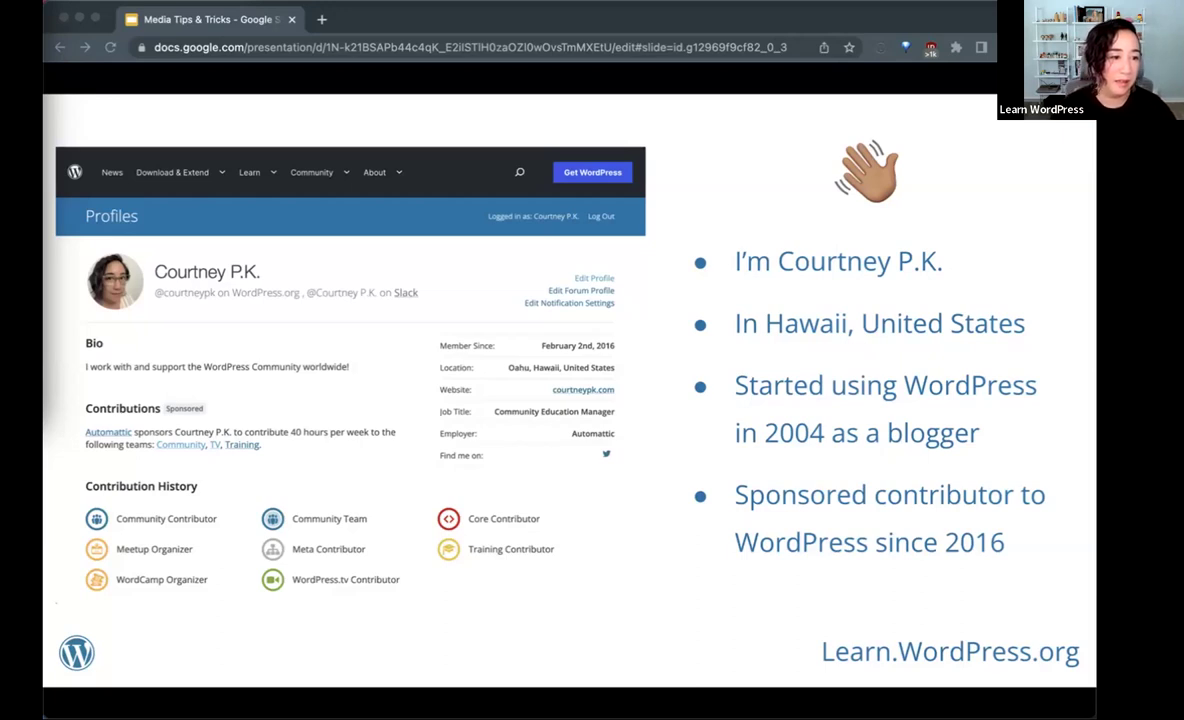
- Advance to the WordPress Online Workshops slide that ends with the Learn.WordPress.org link
key(Right)
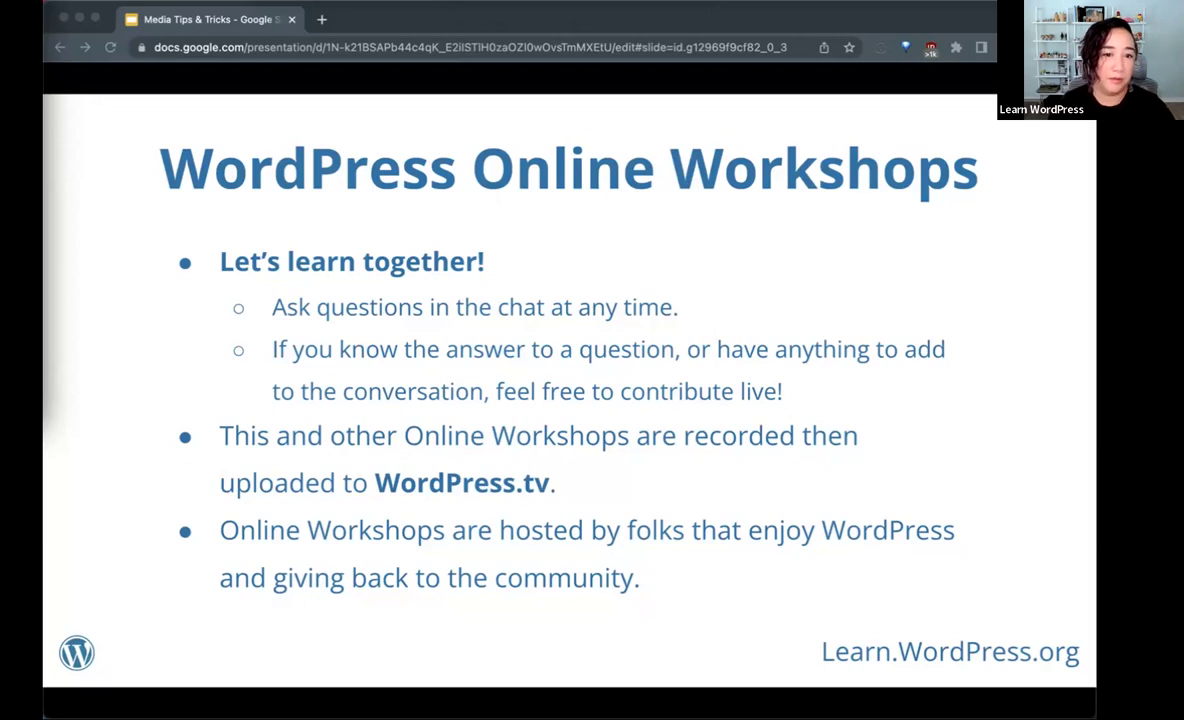
- Step past the agenda slide to the 'What we won't be covering today' slide
key(Right)
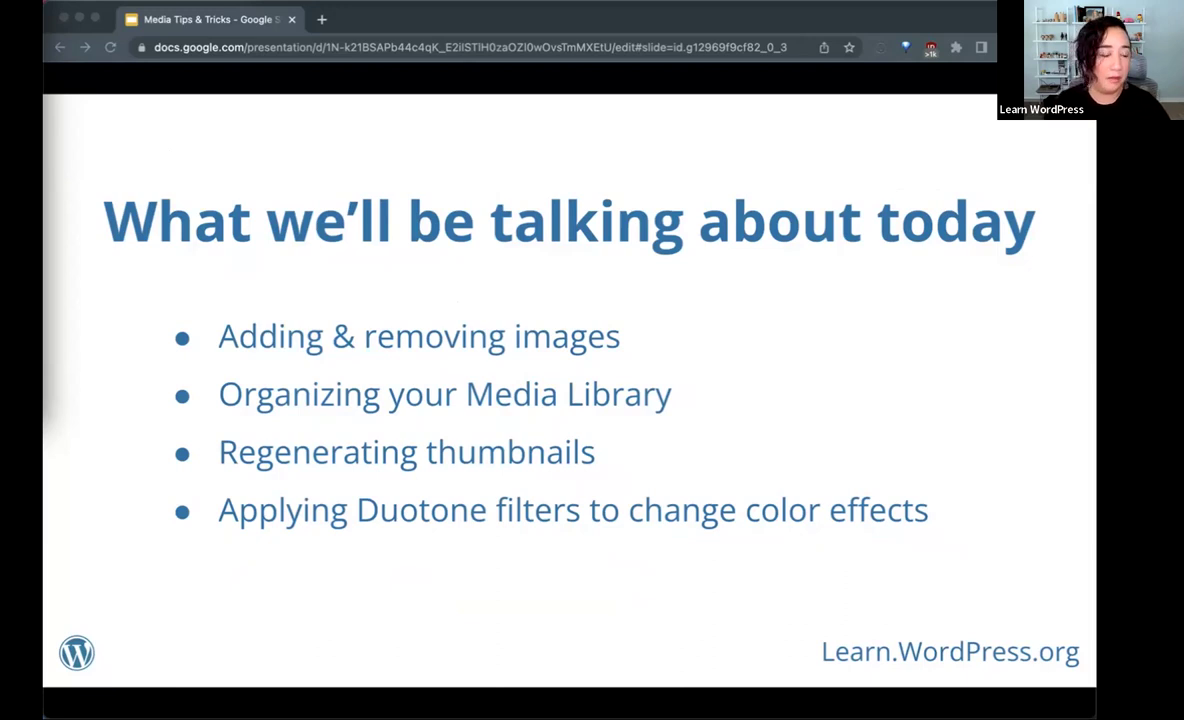
key(Right)
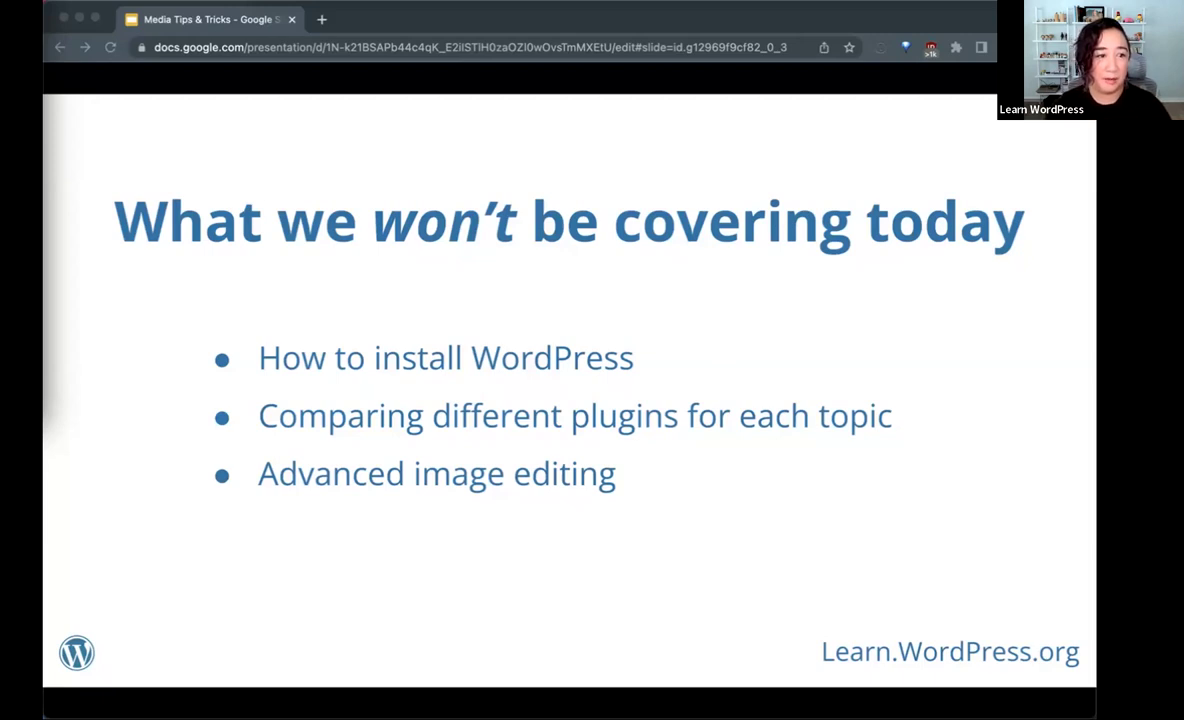
- Advance past the Adding & Removing Images slide to the demo video slide
key(Right)
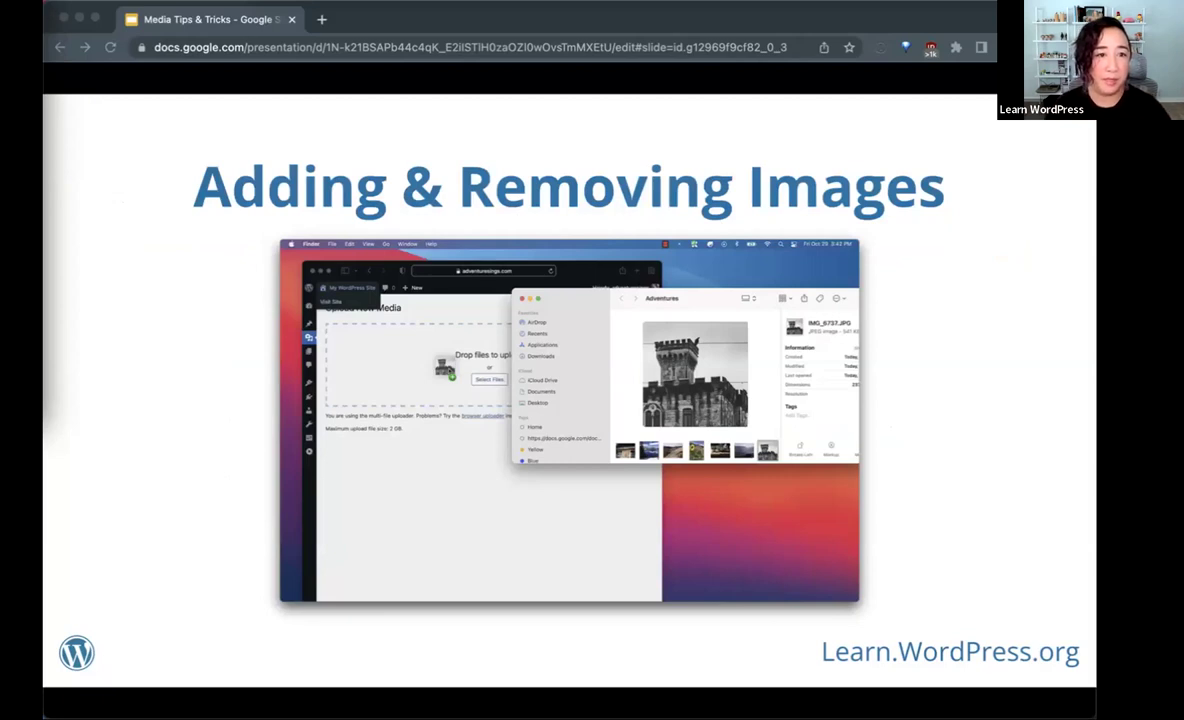
key(Right)
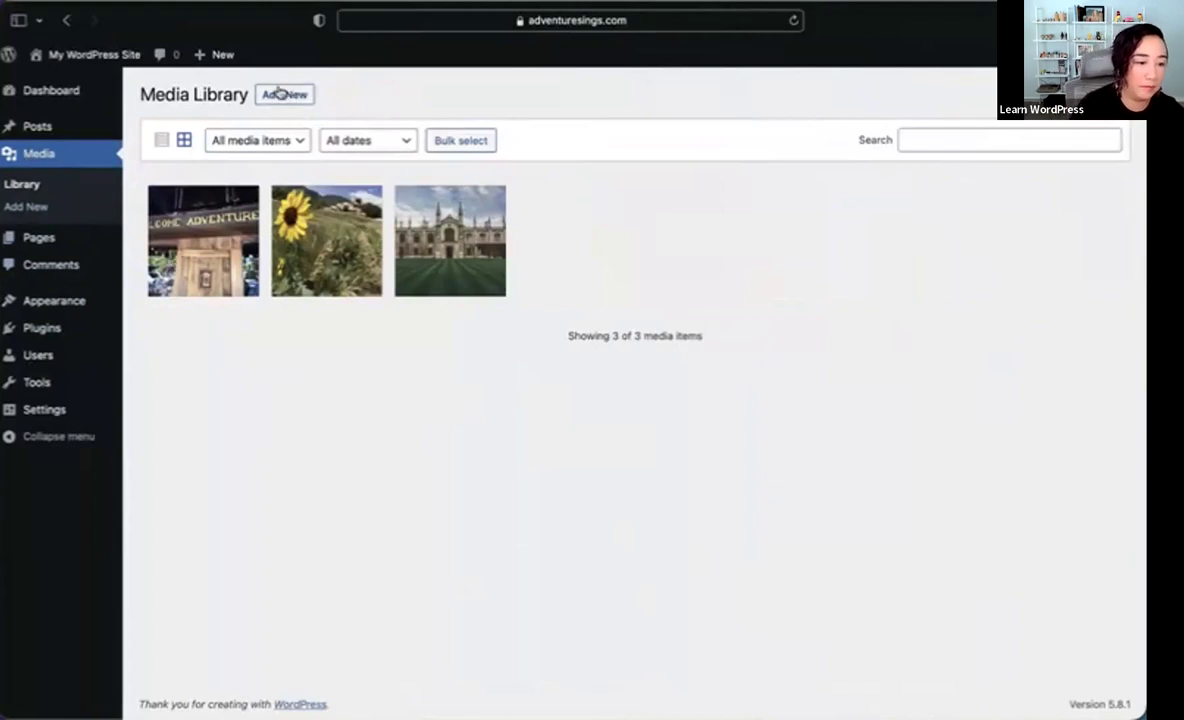
- Upload IMG_6737.JPG through Media > Add New by dragging it in from Finder
click(25, 206)
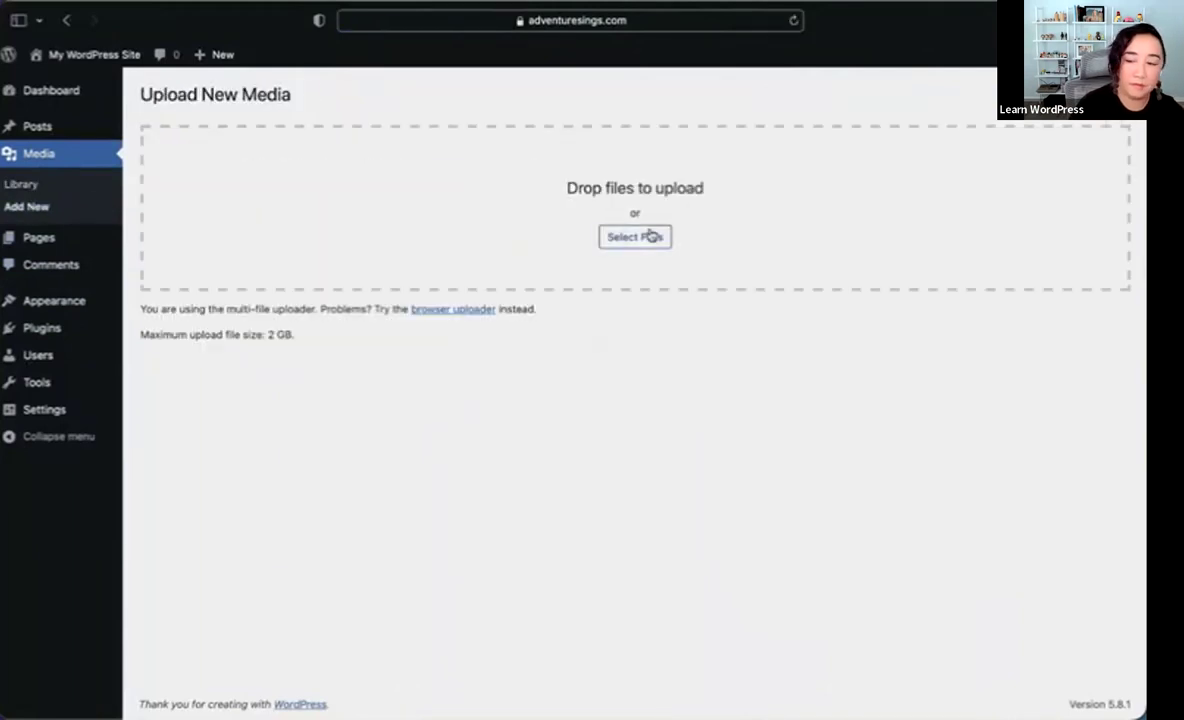
mouse_move(75, 30)
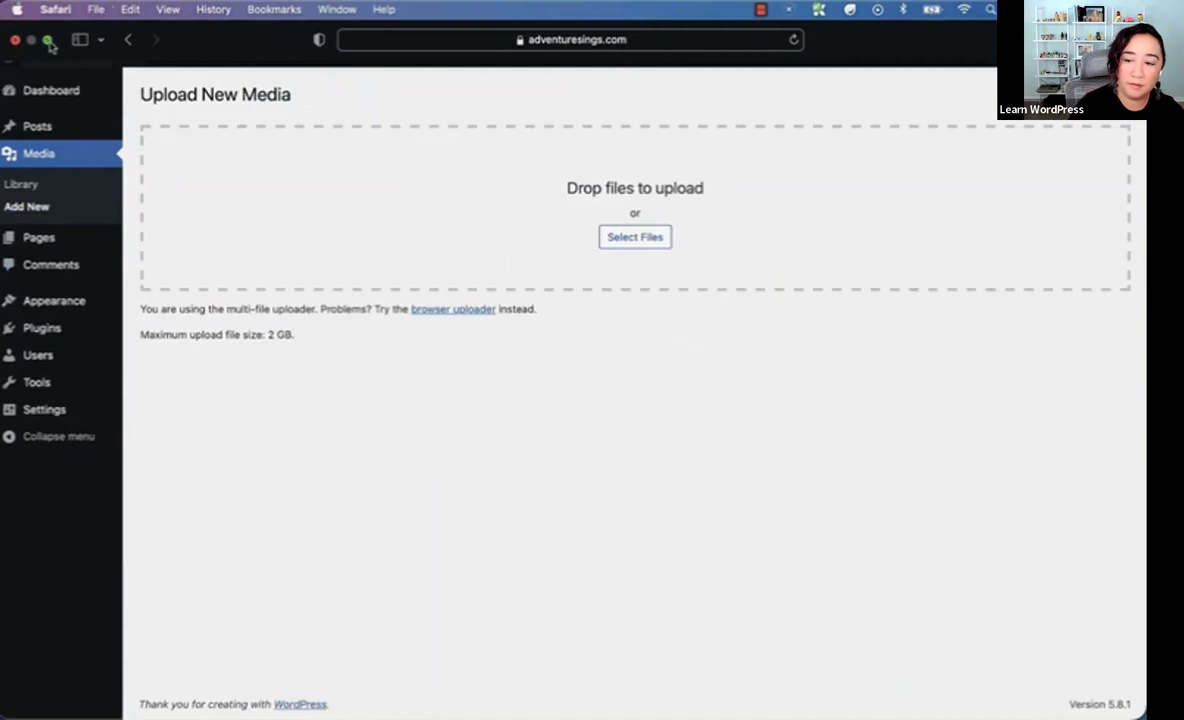
click(49, 40)
key(super+Tab)
click(964, 420)
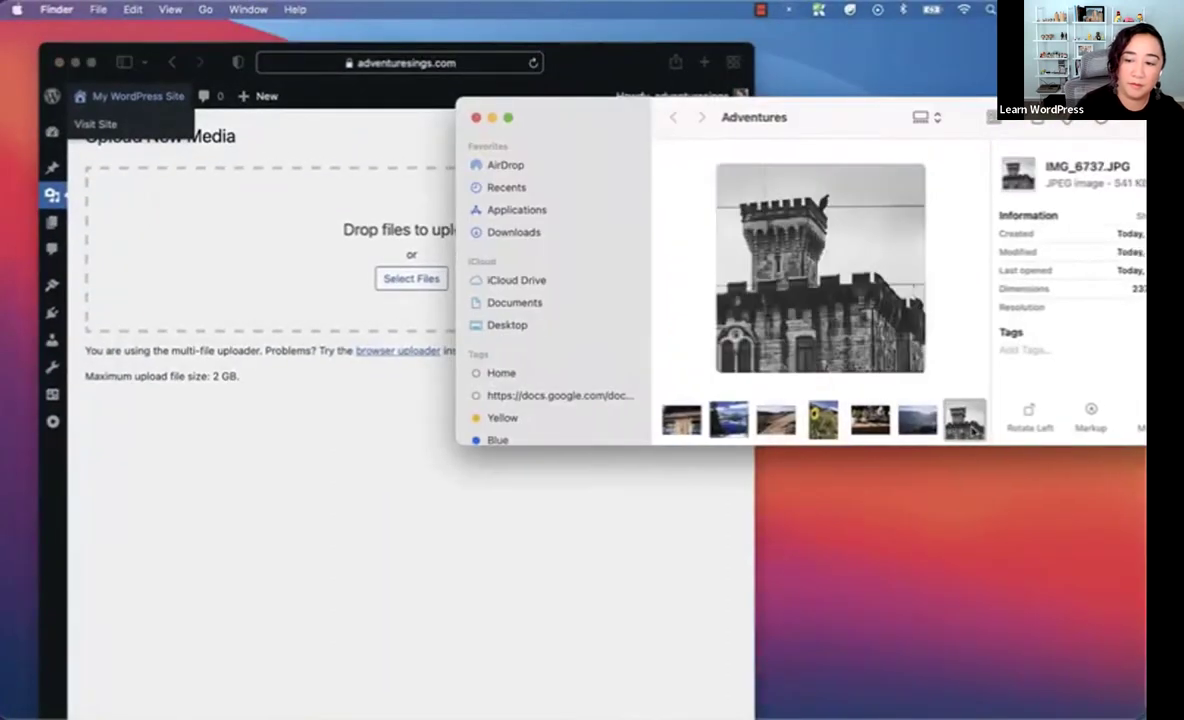
drag(964, 420, 336, 262)
click(316, 291)
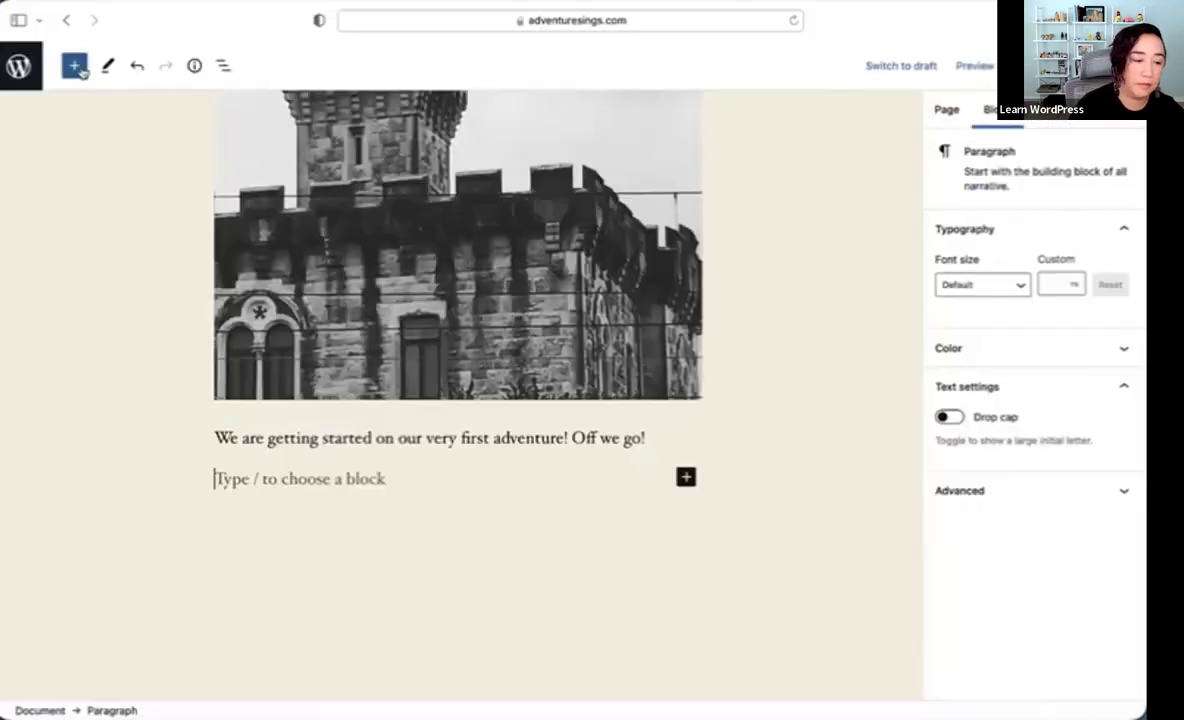
- Insert an Image block below the 'Off we go!' paragraph
click(74, 65)
text(image)
click(49, 222)
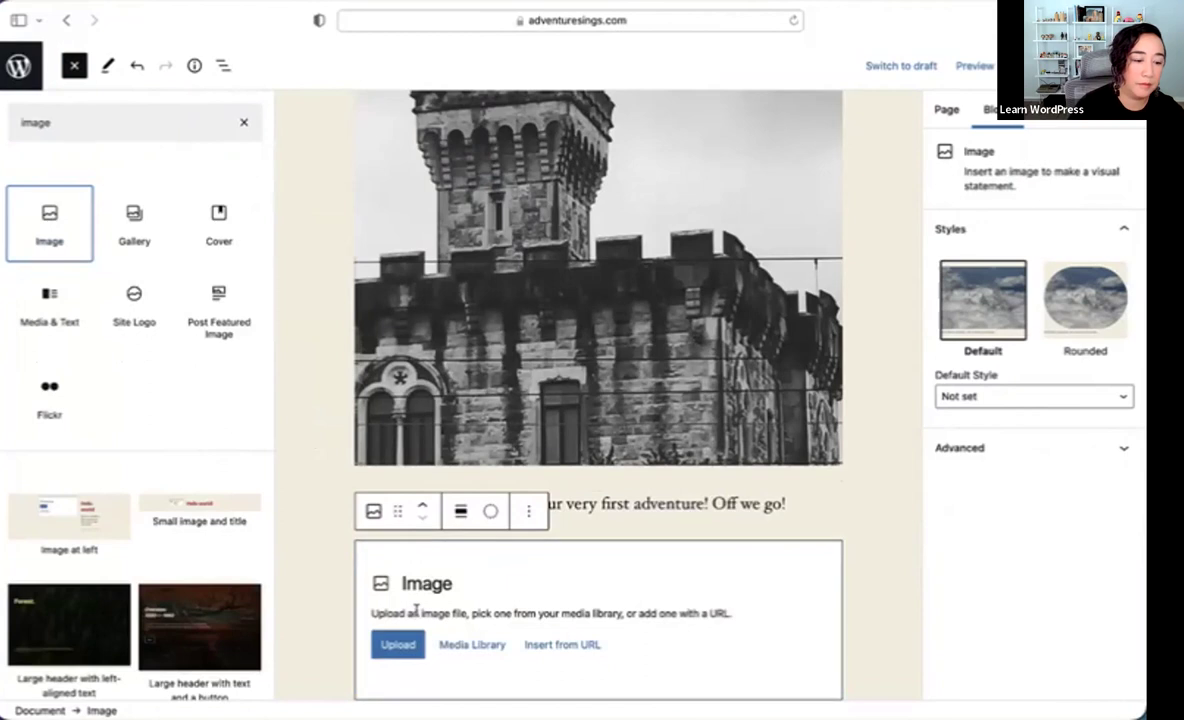
click(368, 528)
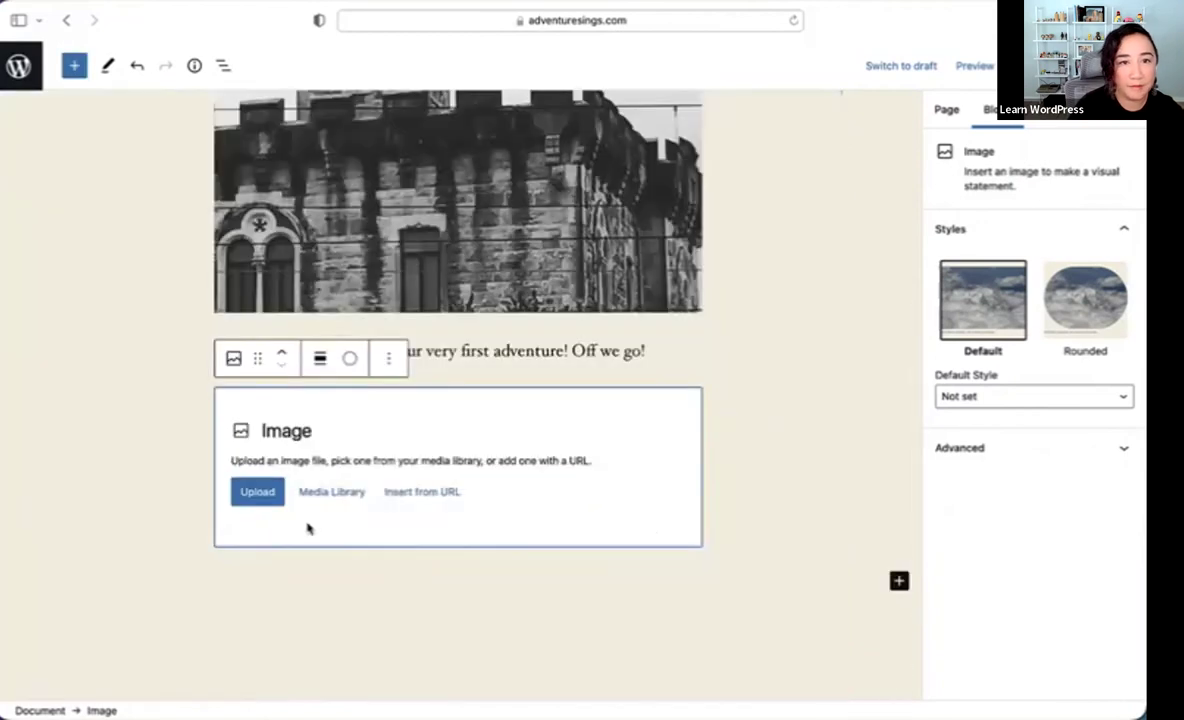
- Upload the sea photo IMG_6492.JPG from the Adventures folder into the Image block
click(258, 493)
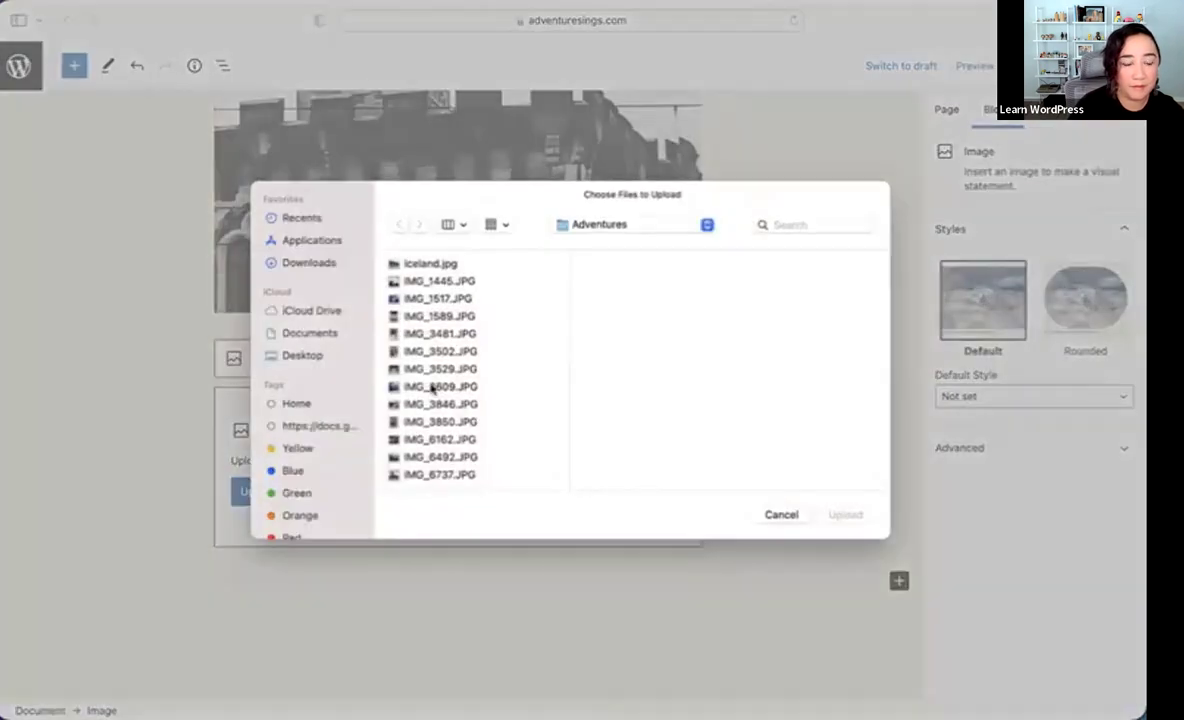
click(432, 402)
key(Down)
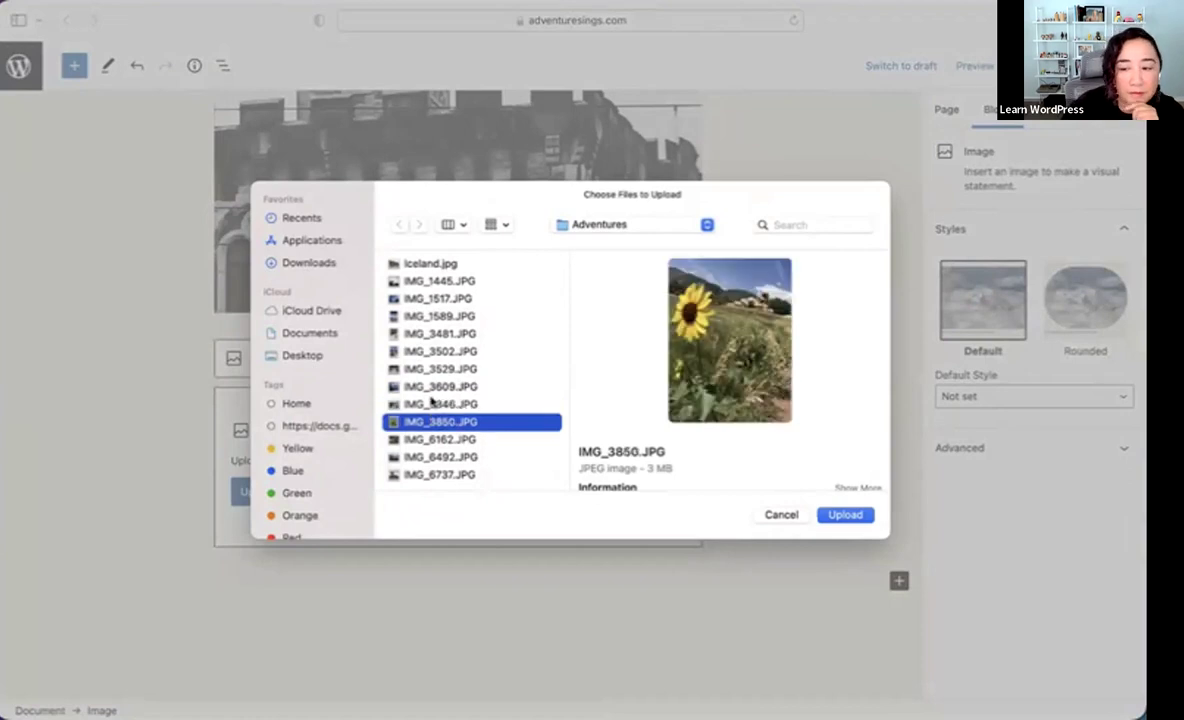
key(Down)
key(Down)
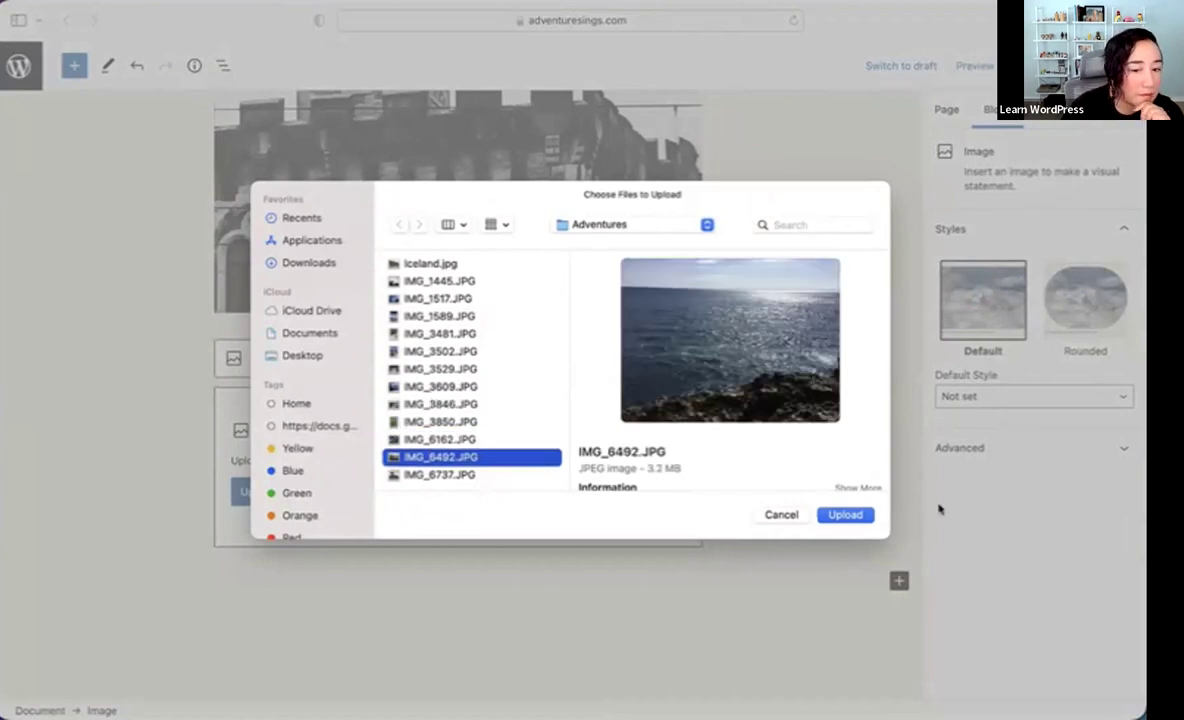
click(848, 516)
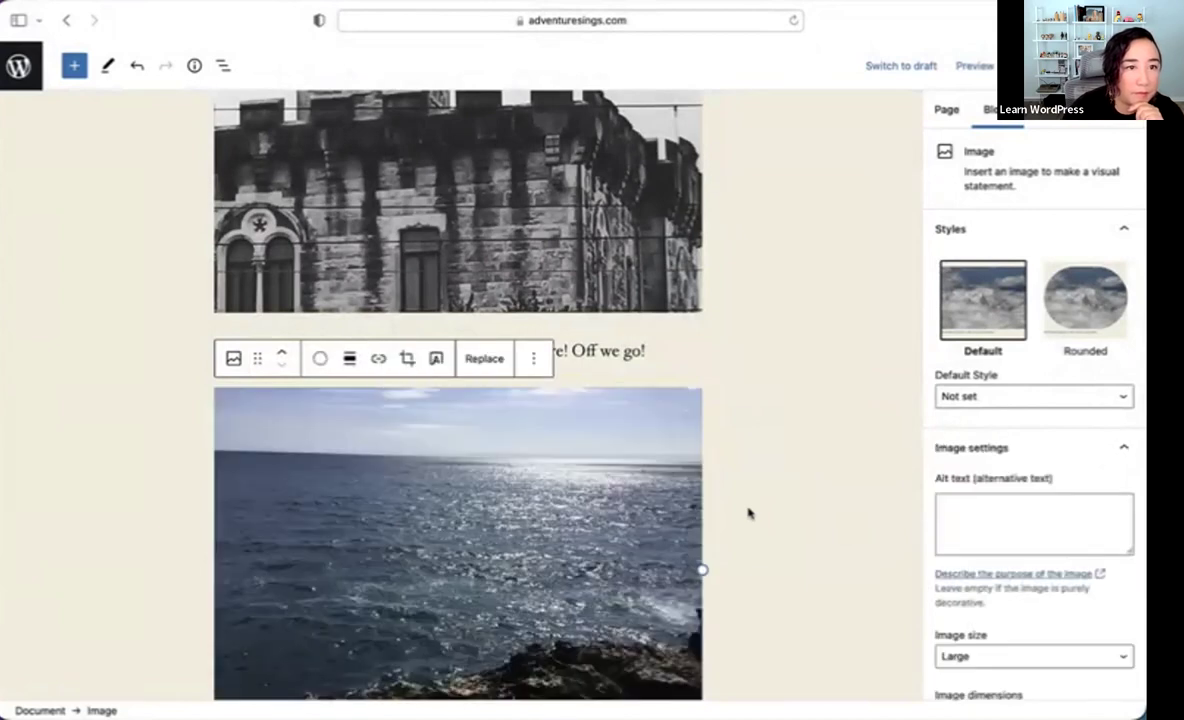
scroll(748, 511, down, 2)
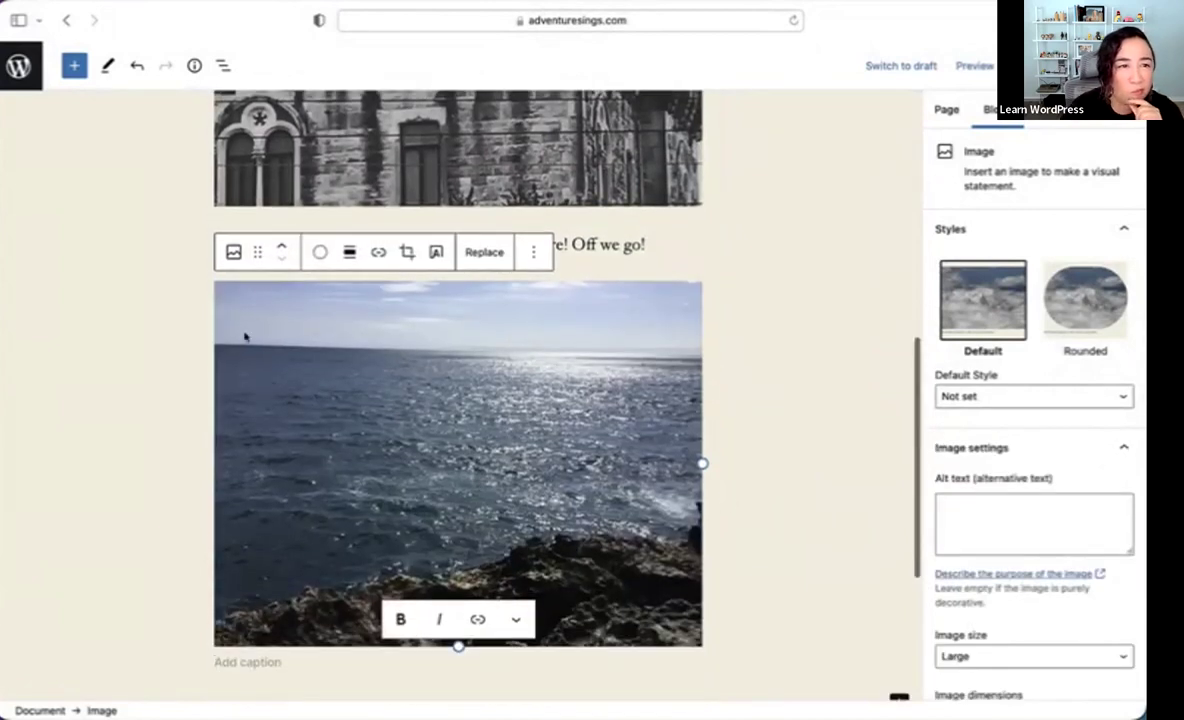
- Delete the Welcome Adventurers image block from The Adventure Begins! and go back to Pages
click(8, 67)
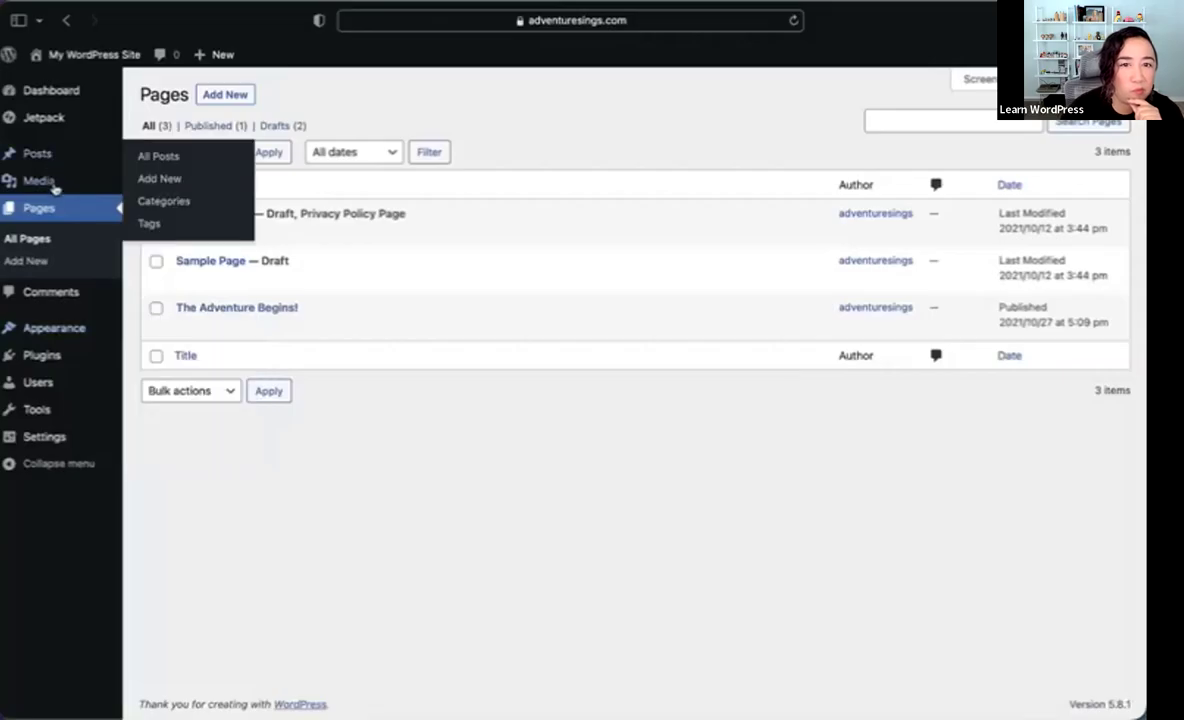
click(50, 182)
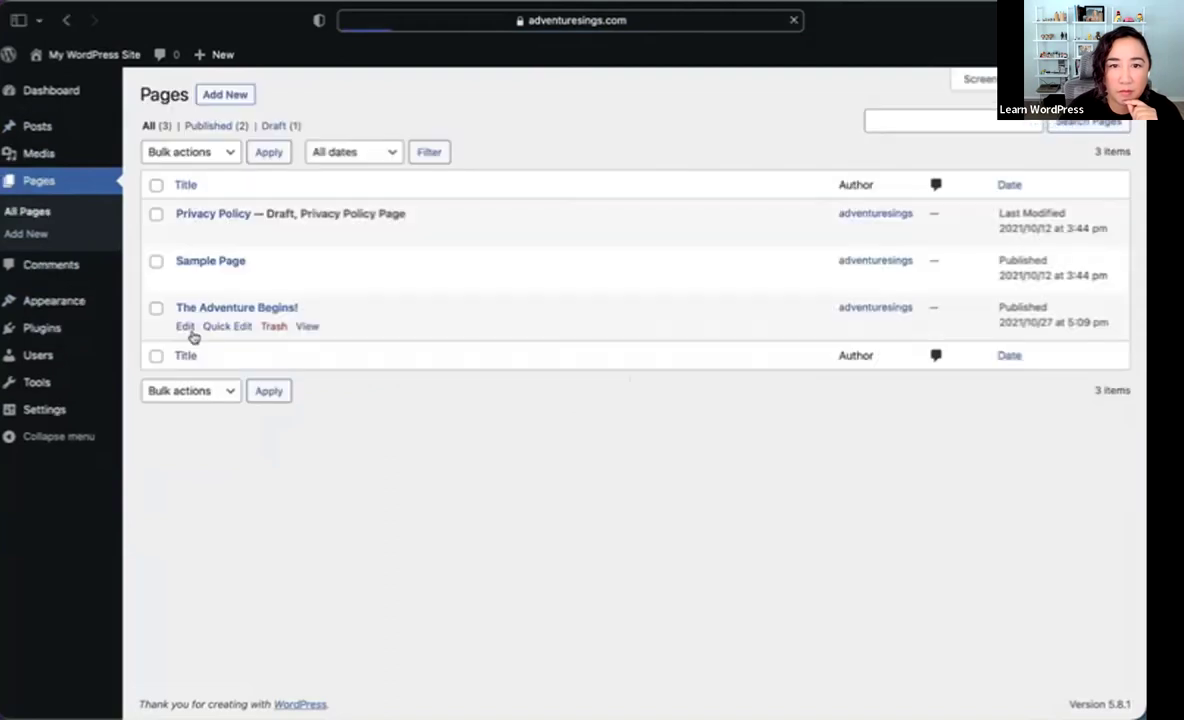
click(184, 329)
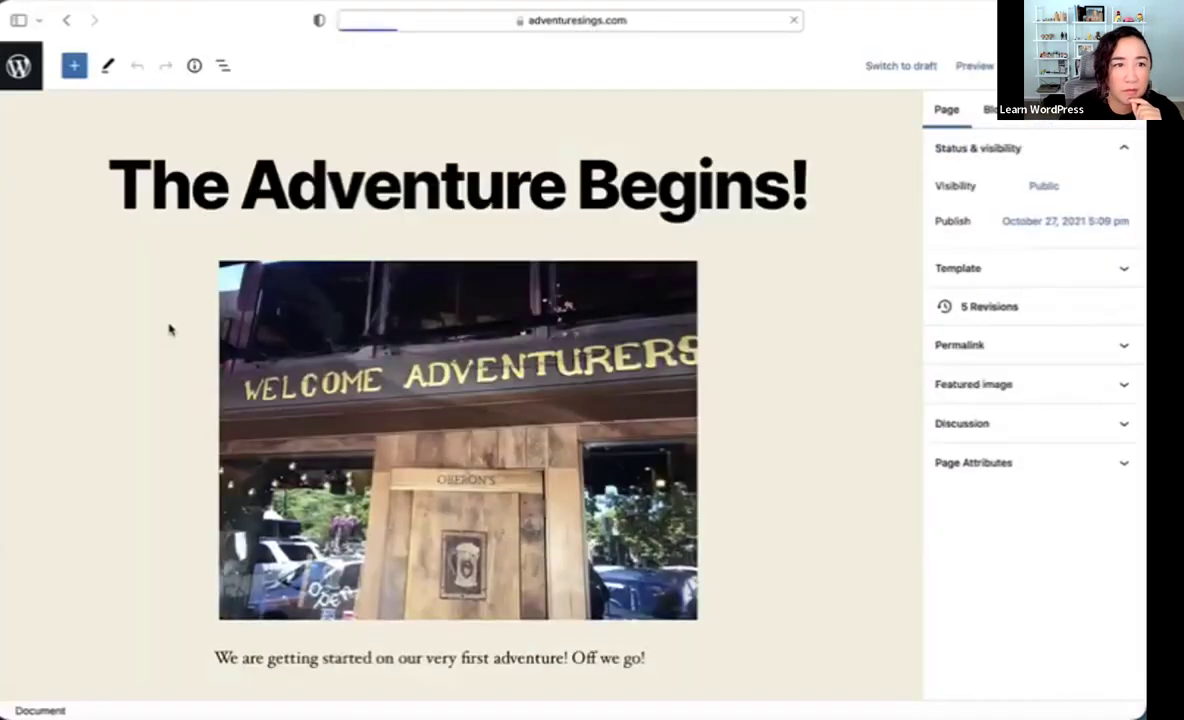
click(544, 386)
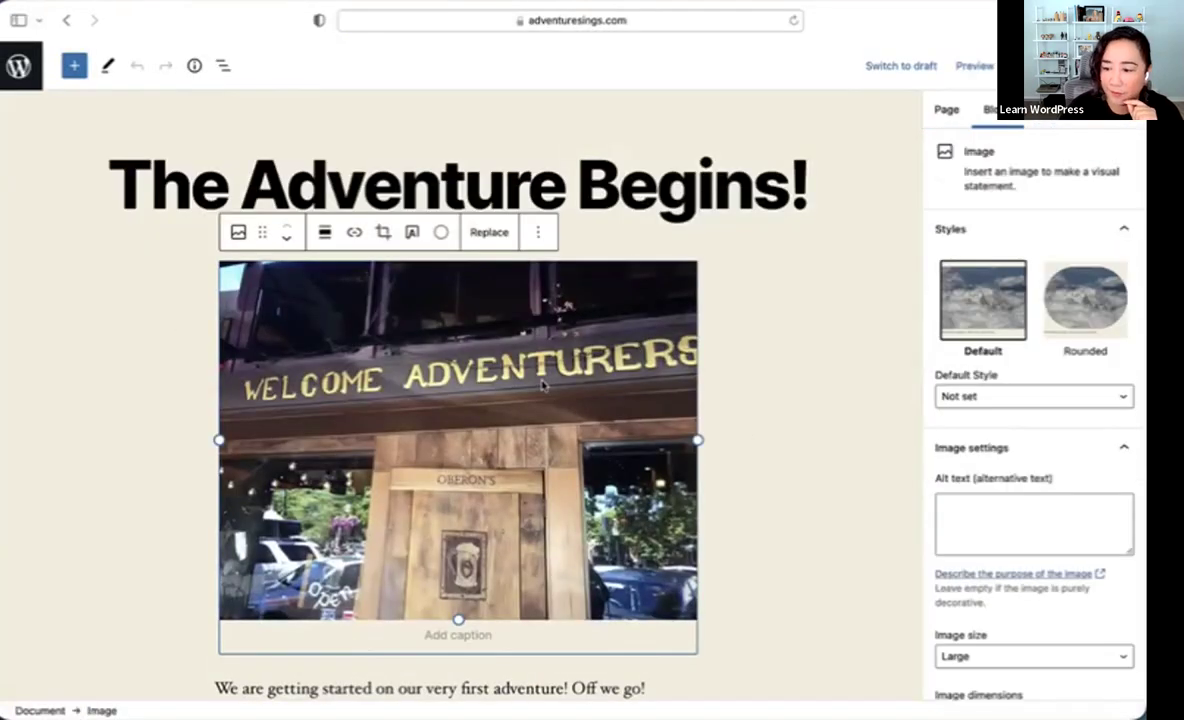
key(Delete)
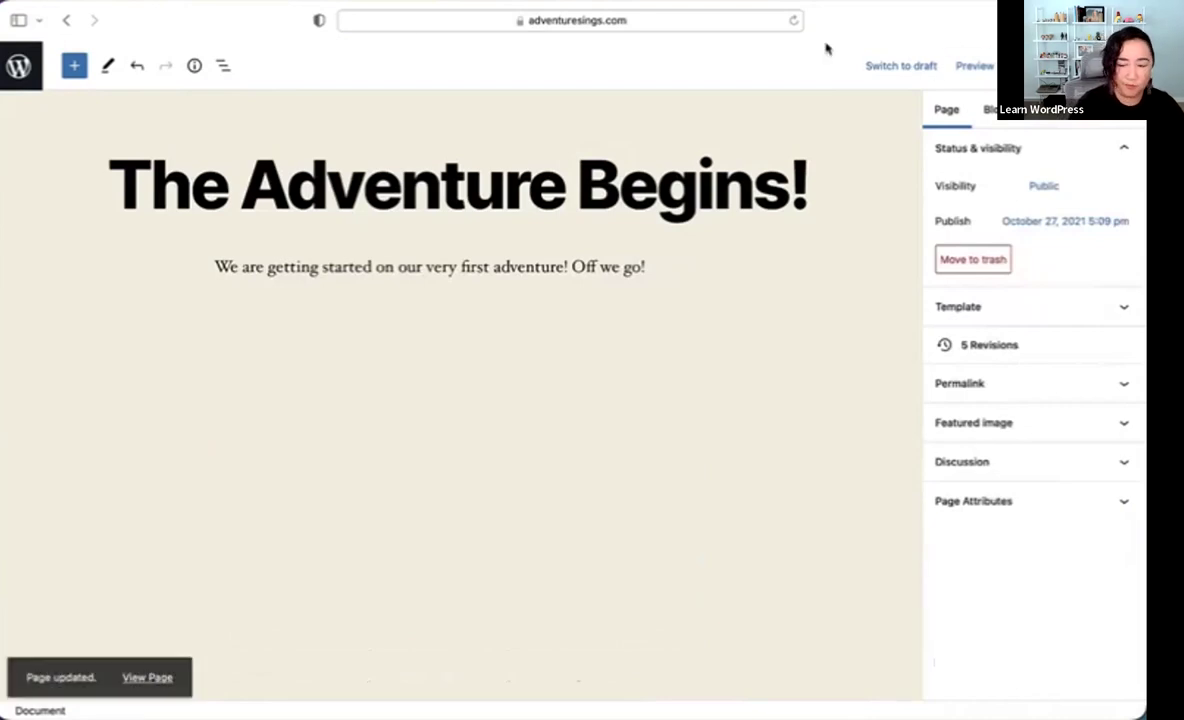
click(21, 66)
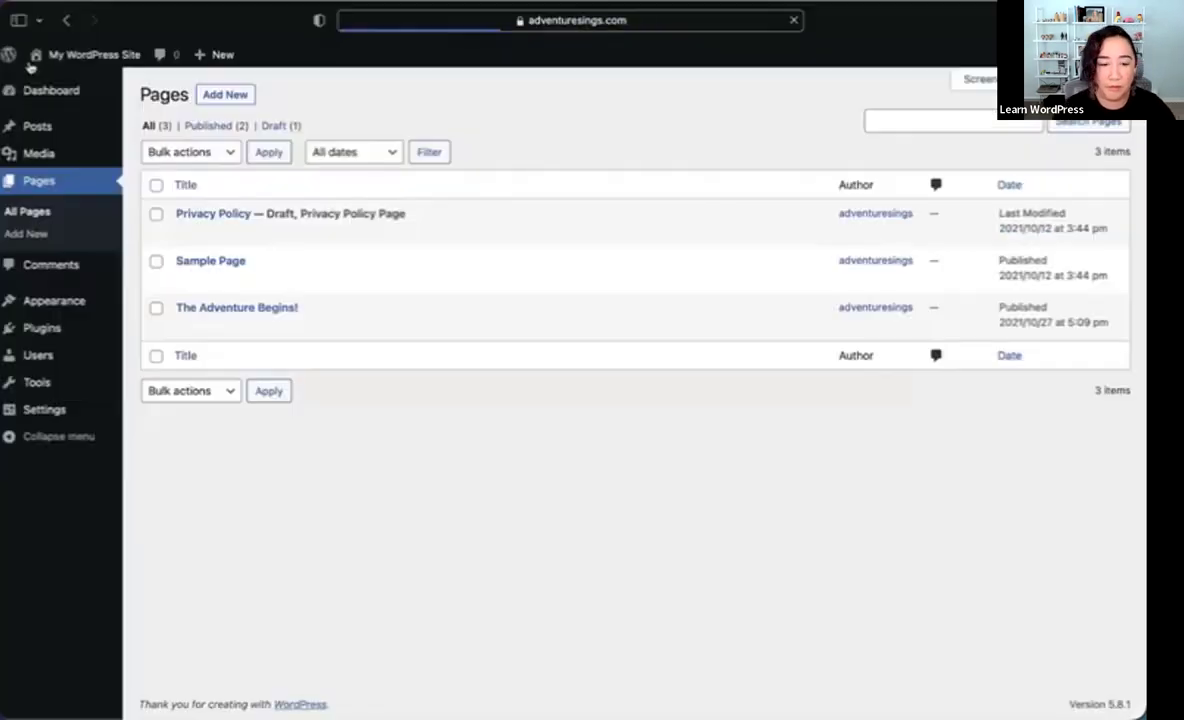
- Move the Sample Page to the trash
click(40, 154)
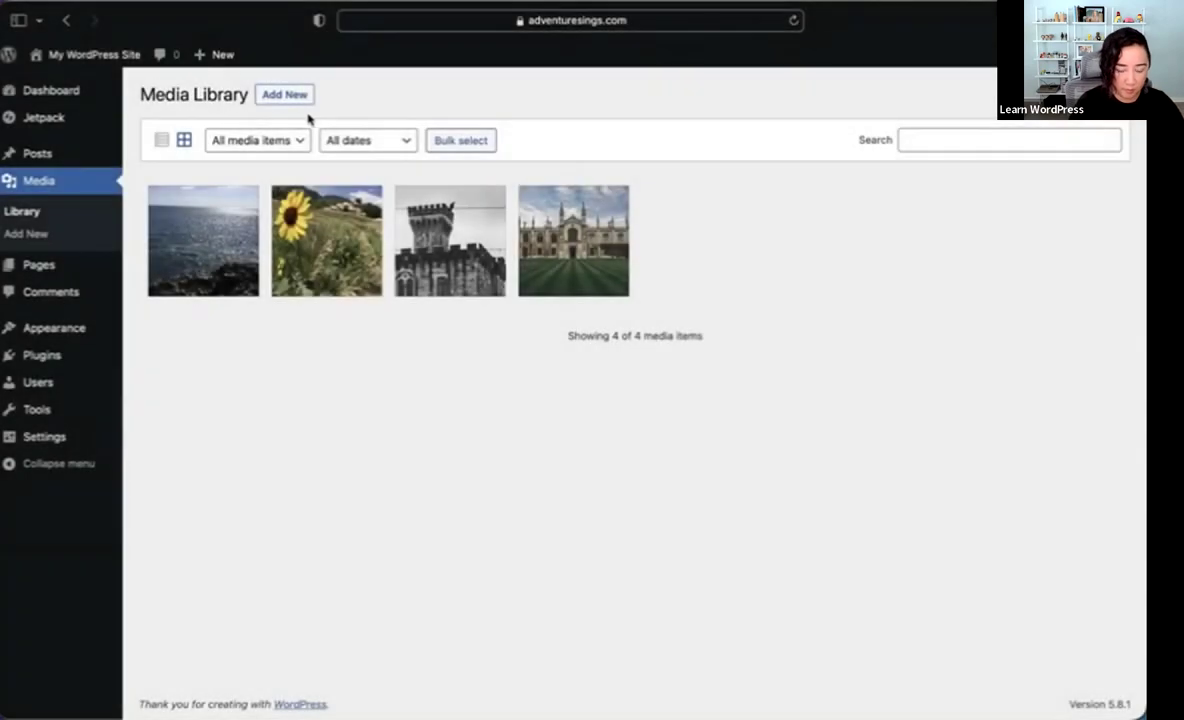
click(45, 265)
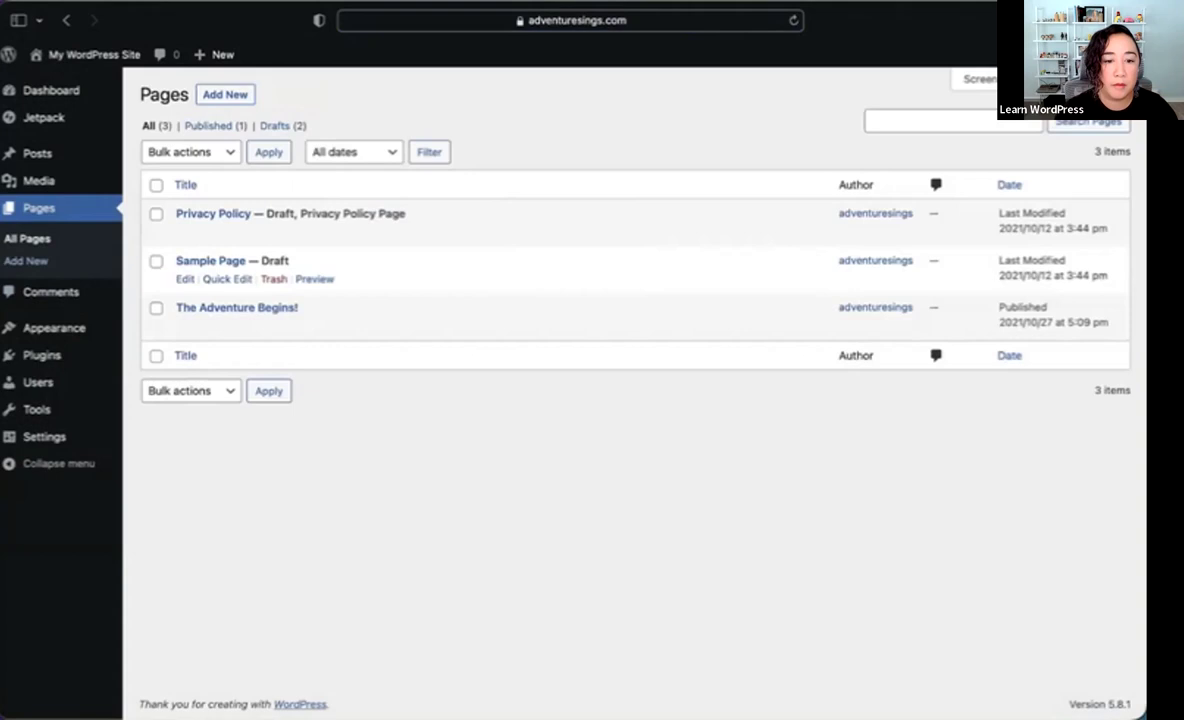
click(272, 281)
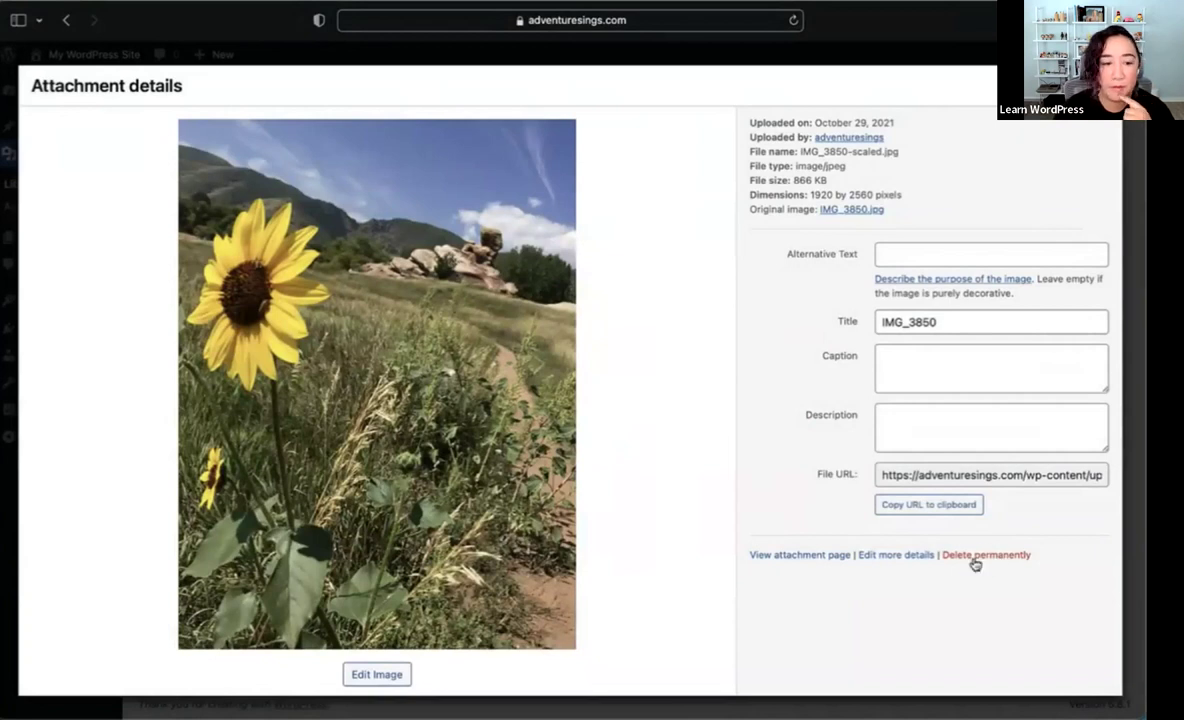
- Permanently delete the sunflower image from the Media Library
click(975, 565)
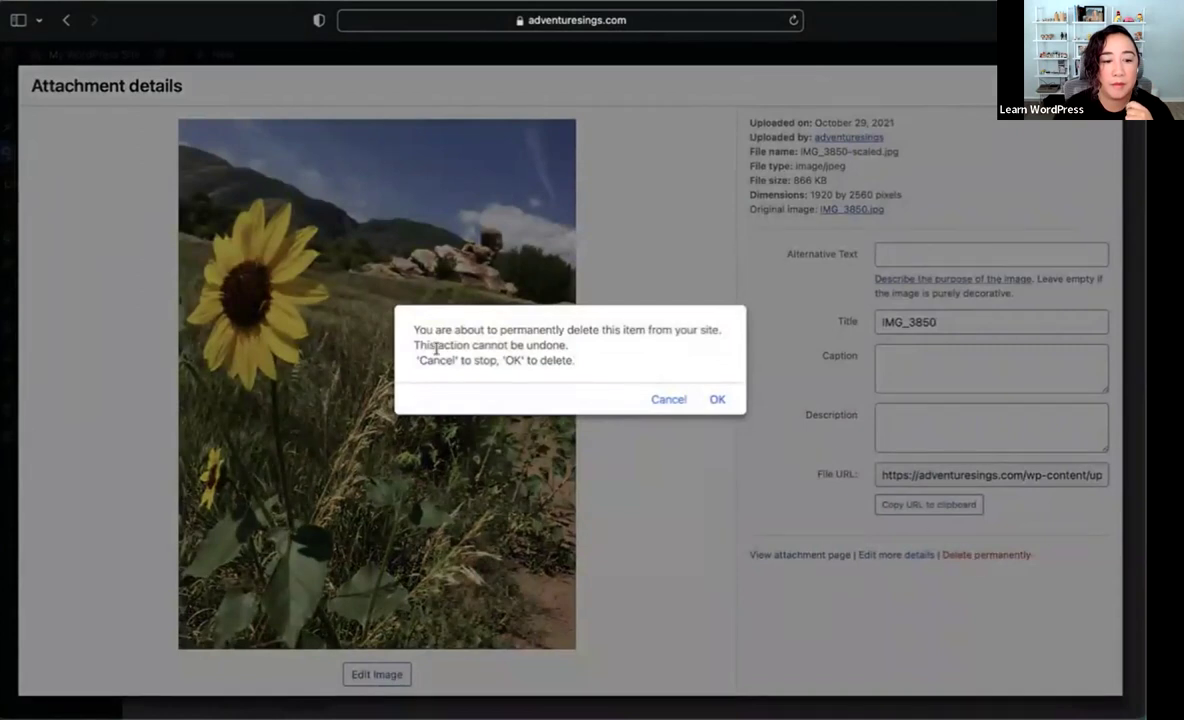
drag(417, 333, 580, 357)
click(716, 401)
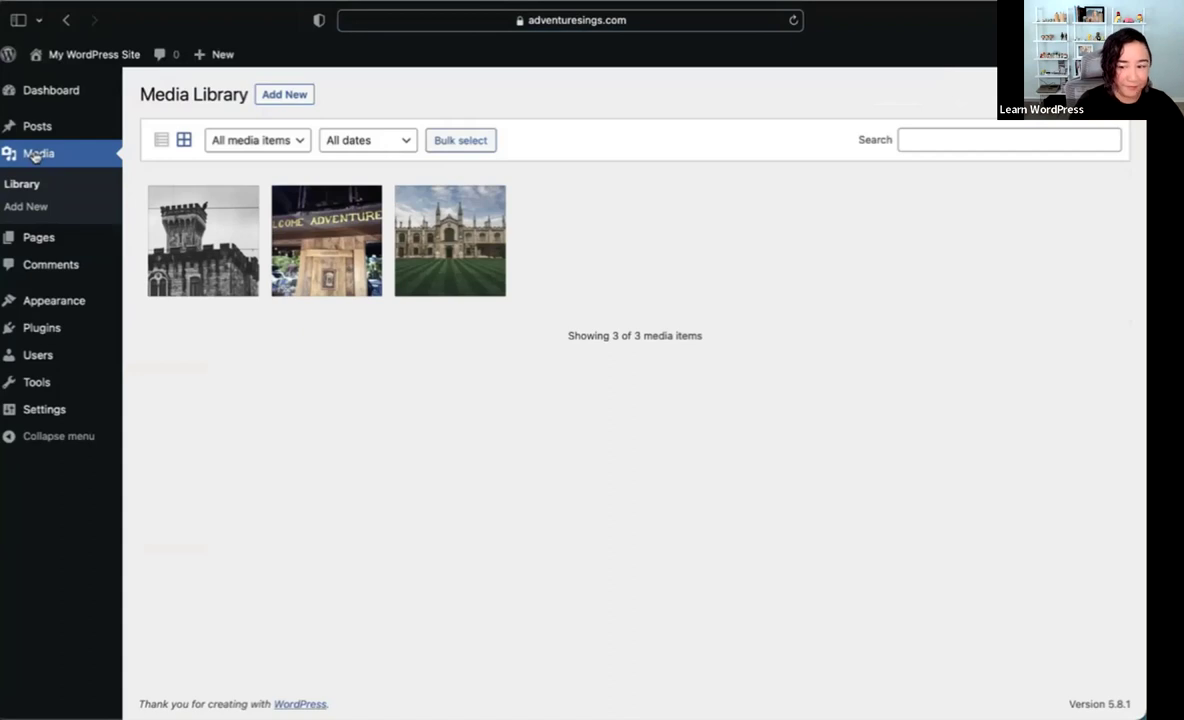
- Permanently delete the Welcome Adventurers photo IMG_3529, leaving 2 library items
click(355, 231)
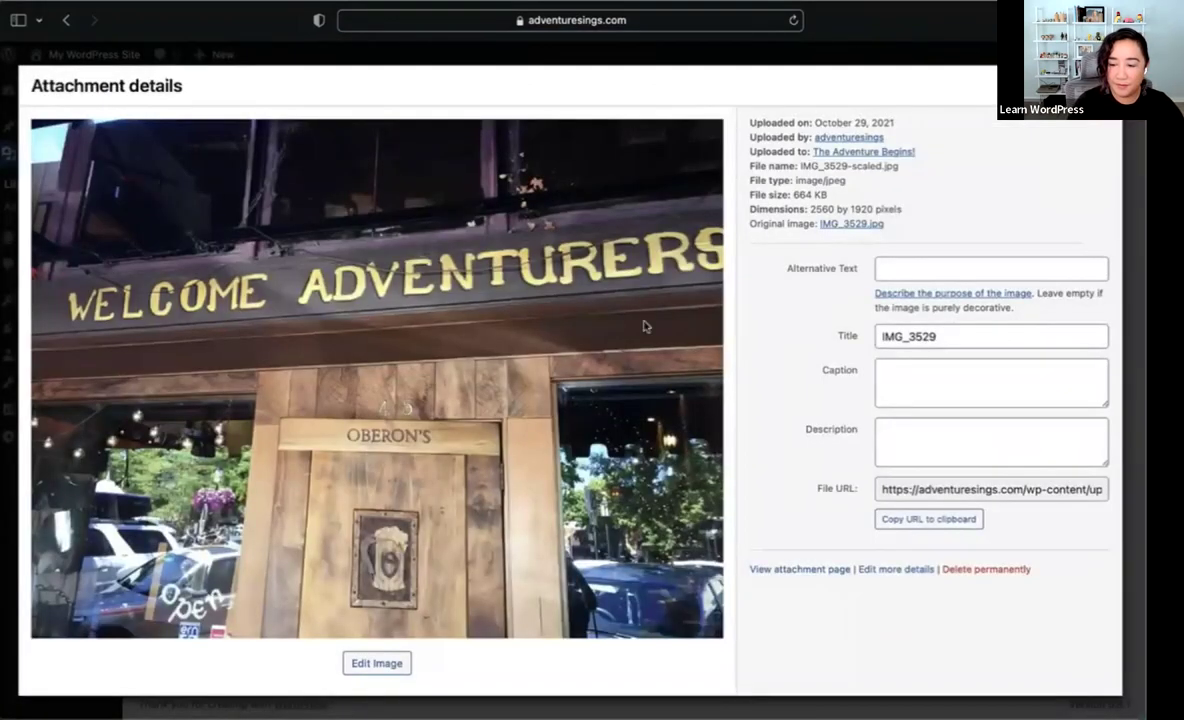
click(990, 570)
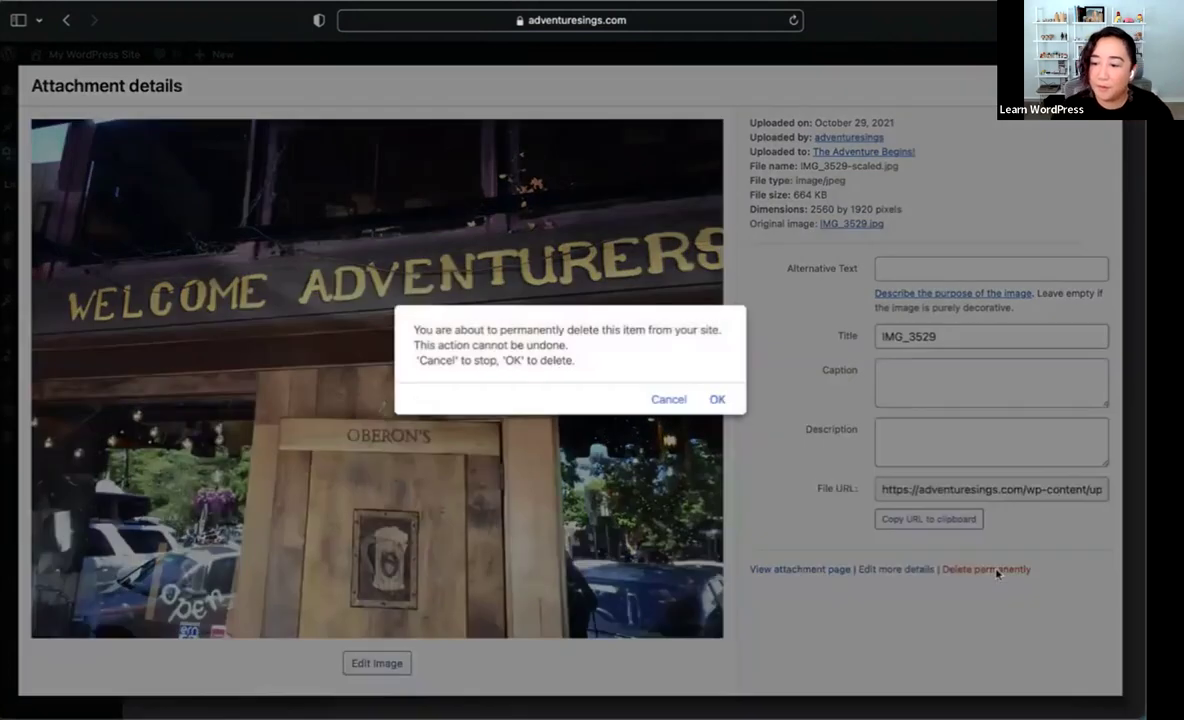
click(718, 400)
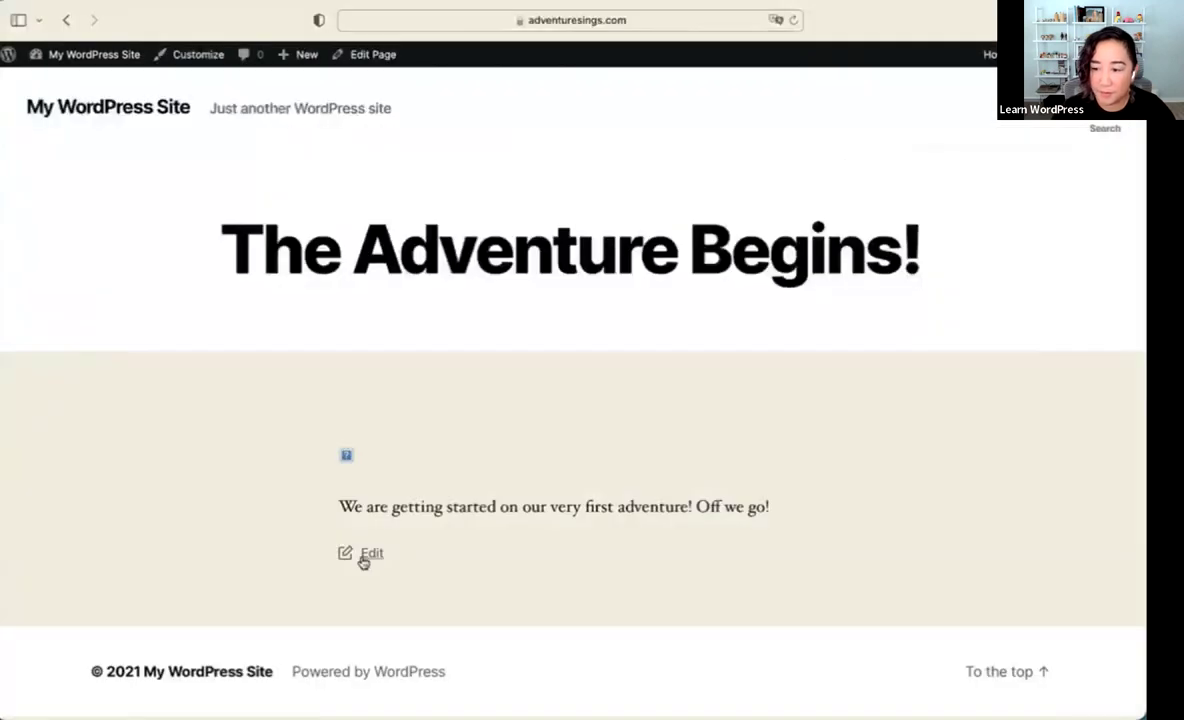
- View The Adventure Begins! page with its now-broken photo, then go back to Media
click(362, 558)
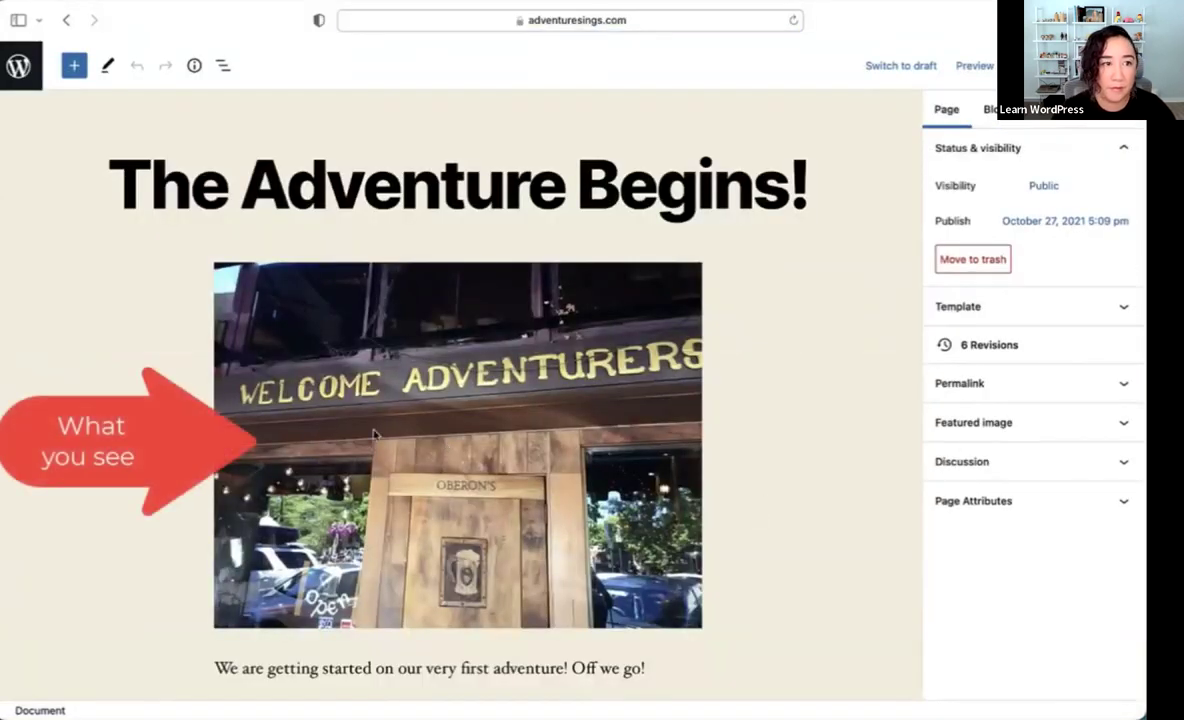
click(30, 76)
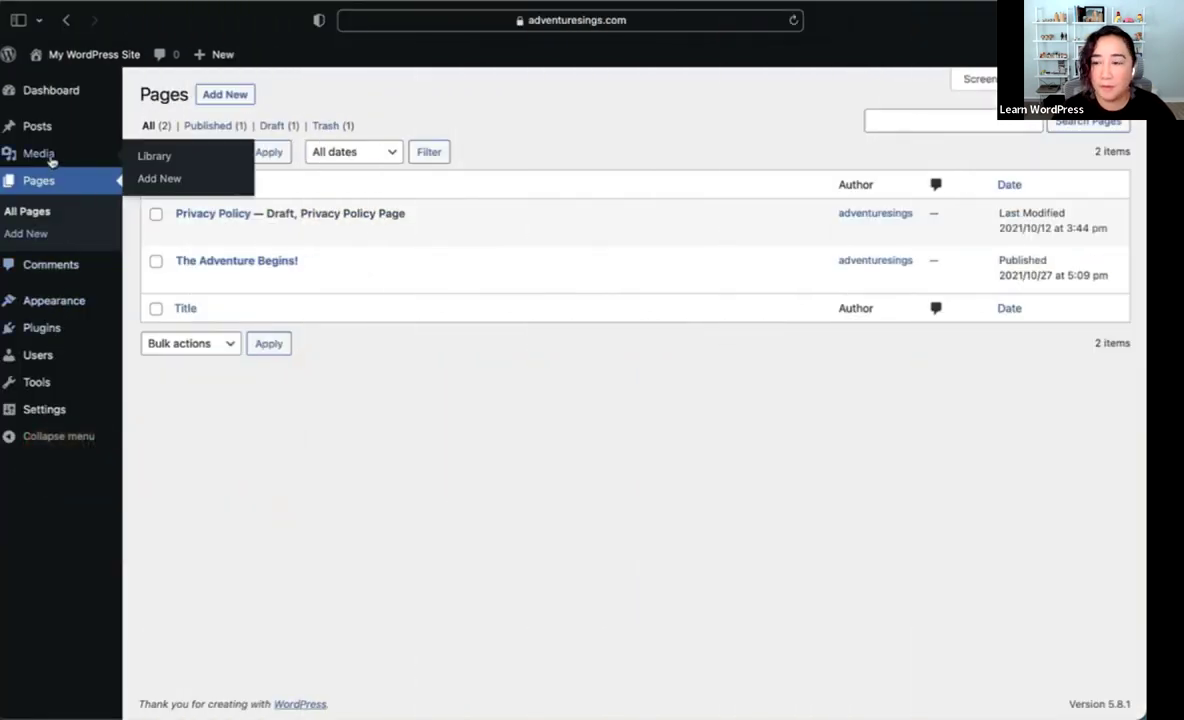
click(40, 154)
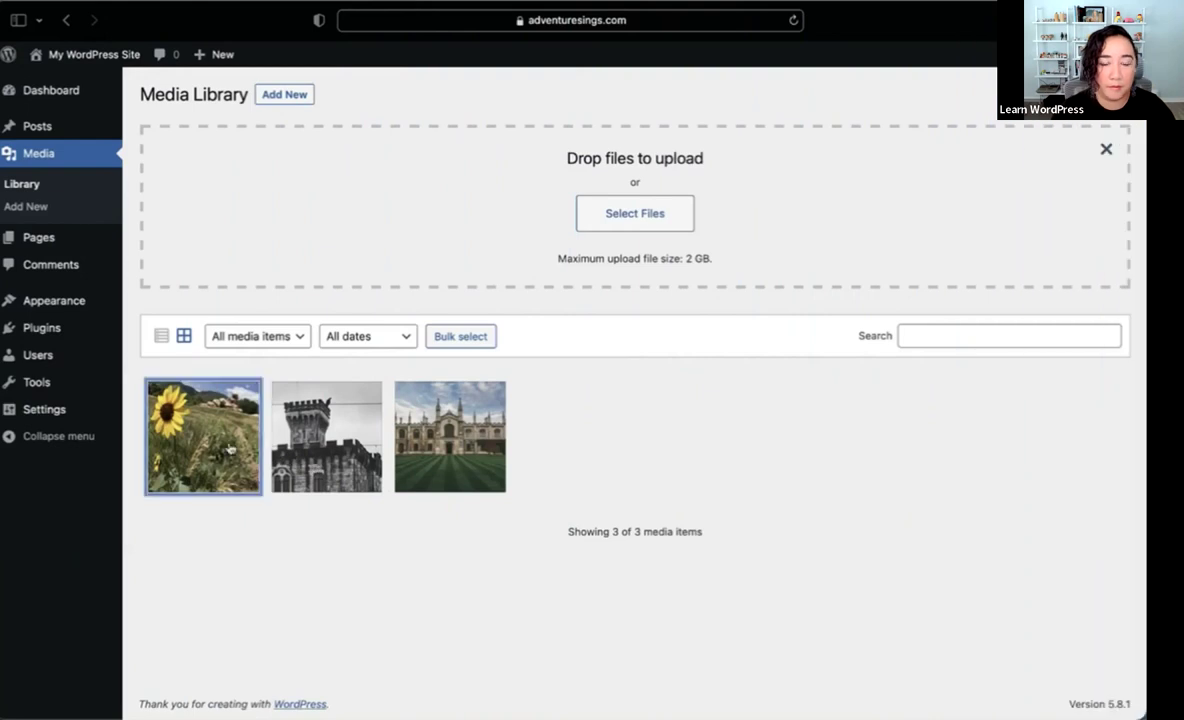
- Note the sunflower's 866 KB file size and 2 GB upload limit, then go to Settings > Media
click(215, 416)
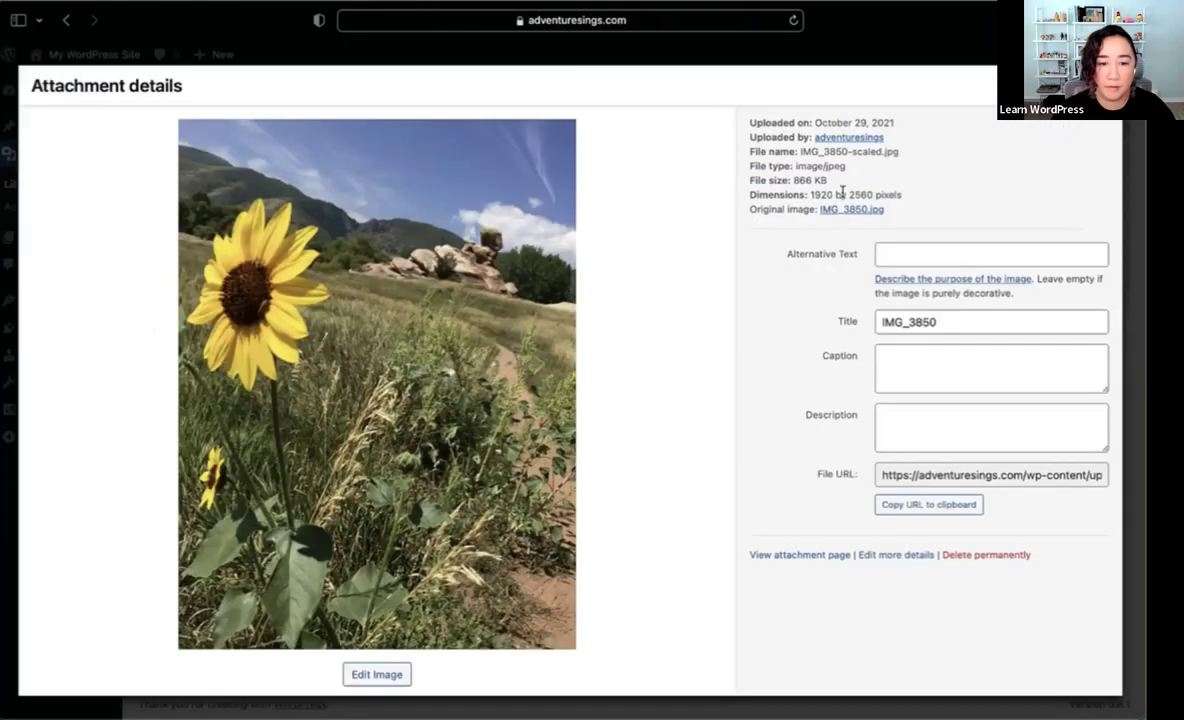
drag(832, 183, 747, 182)
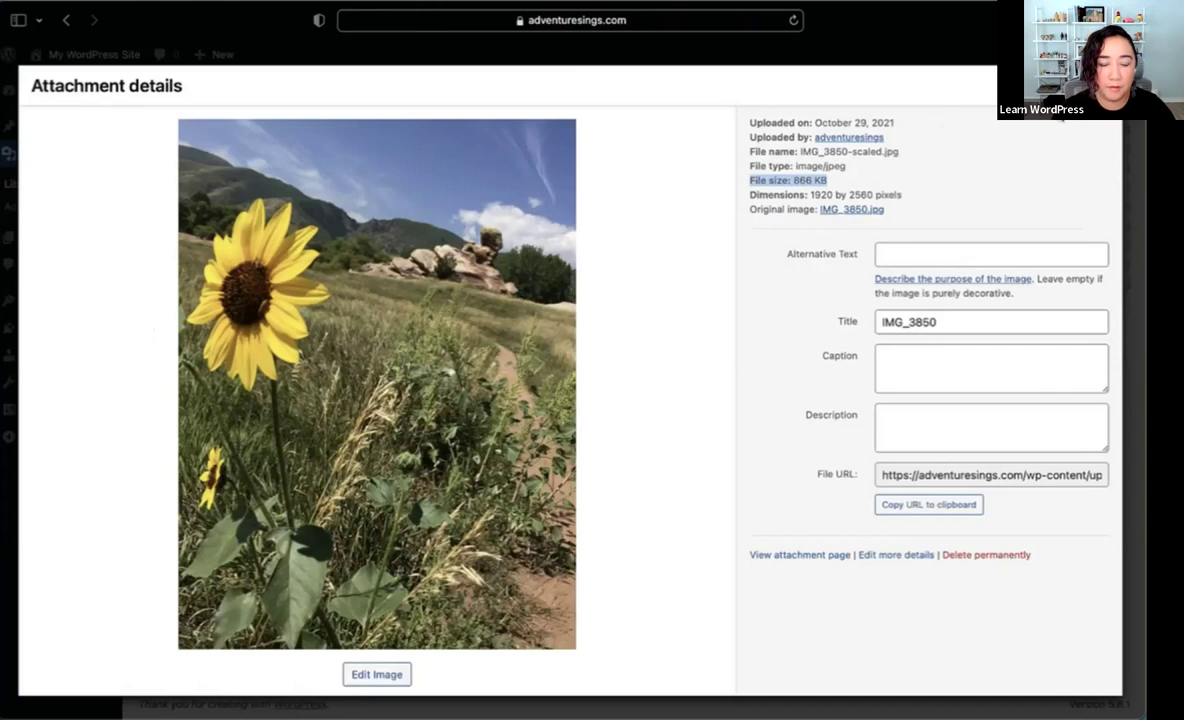
key(Escape)
drag(722, 259, 540, 259)
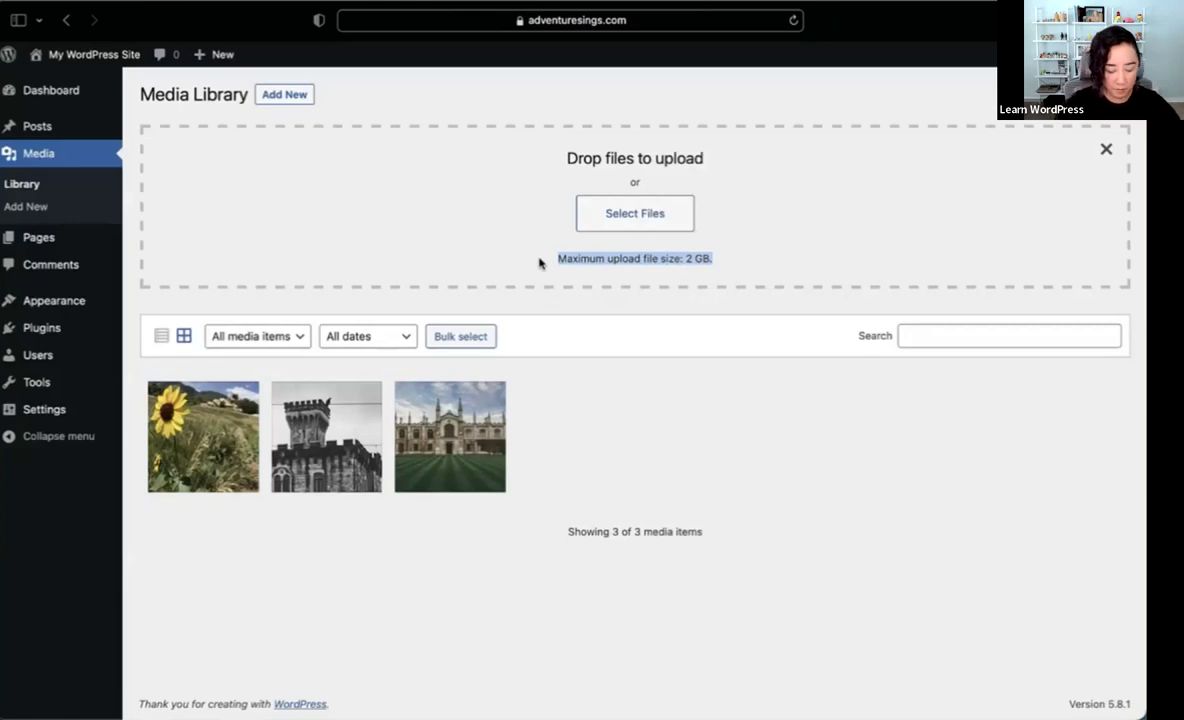
mouse_move(60, 418)
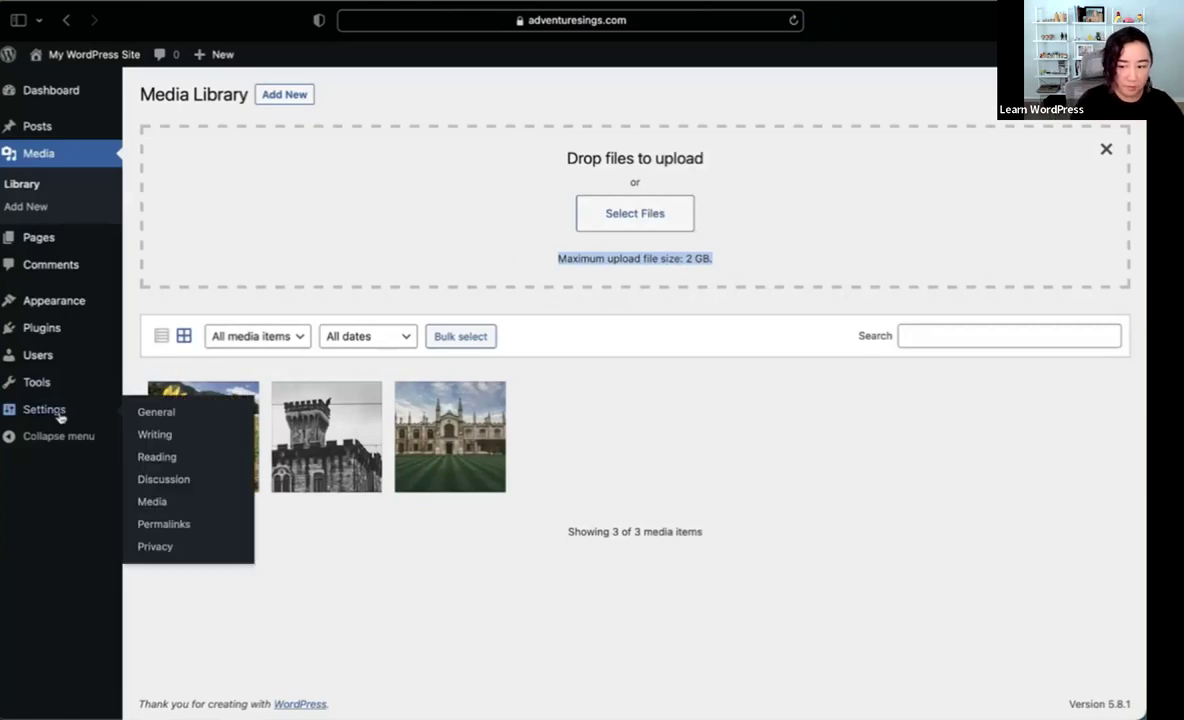
click(152, 503)
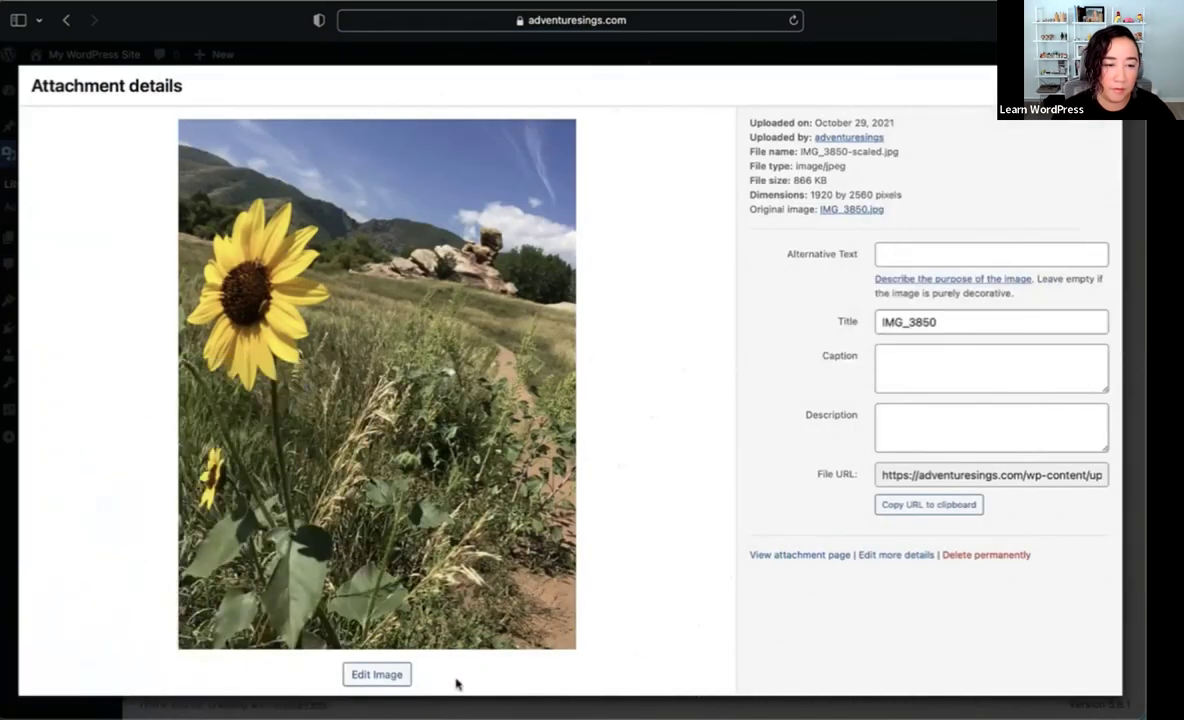
- In Edit Image, scale the sunflower photo to a height of 500 pixels (375 × 500)
click(382, 679)
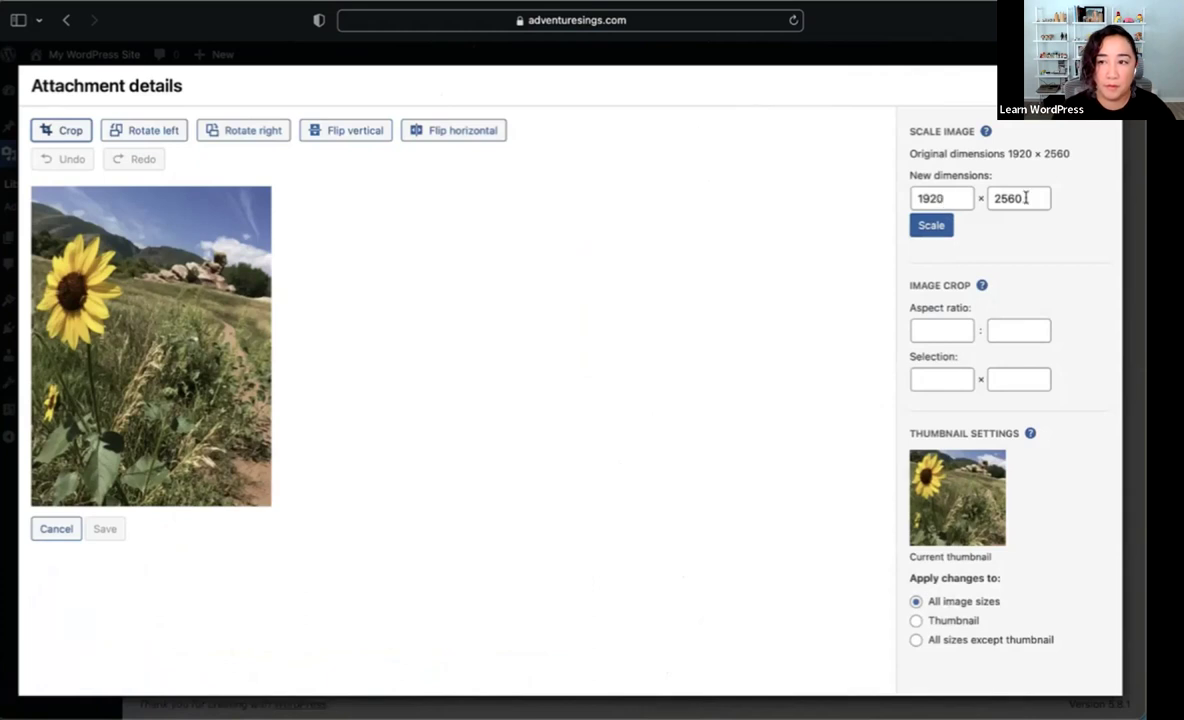
drag(1023, 199, 985, 199)
text(500)
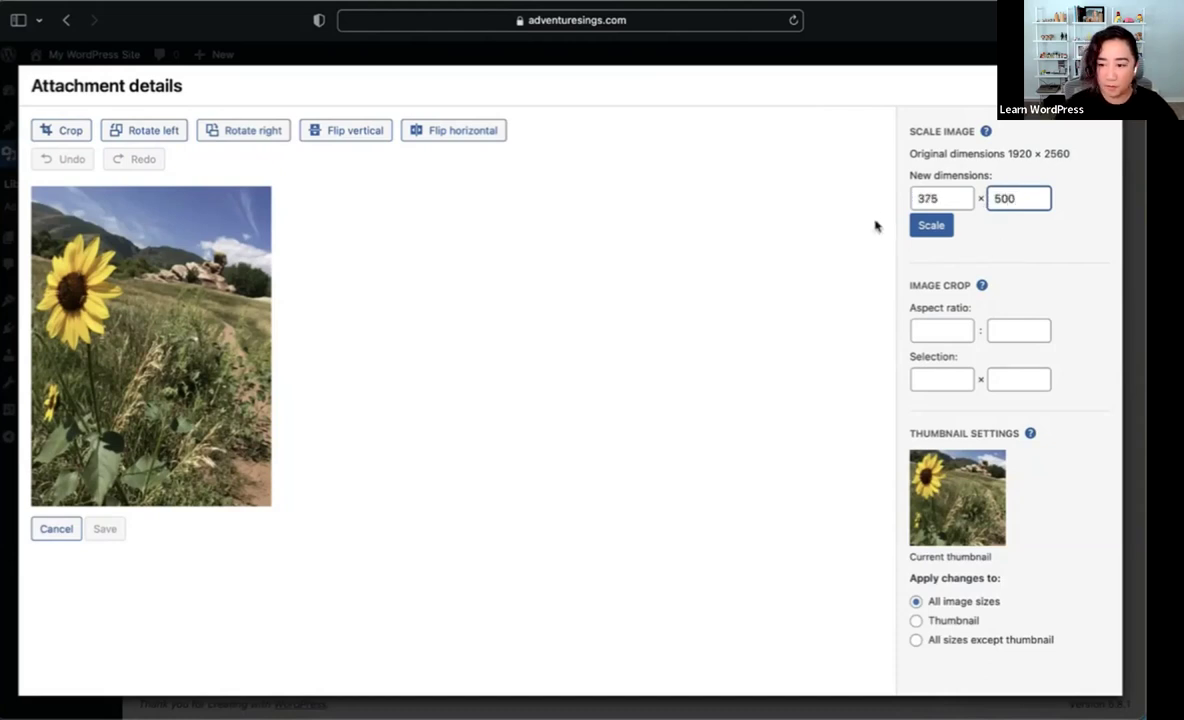
click(935, 228)
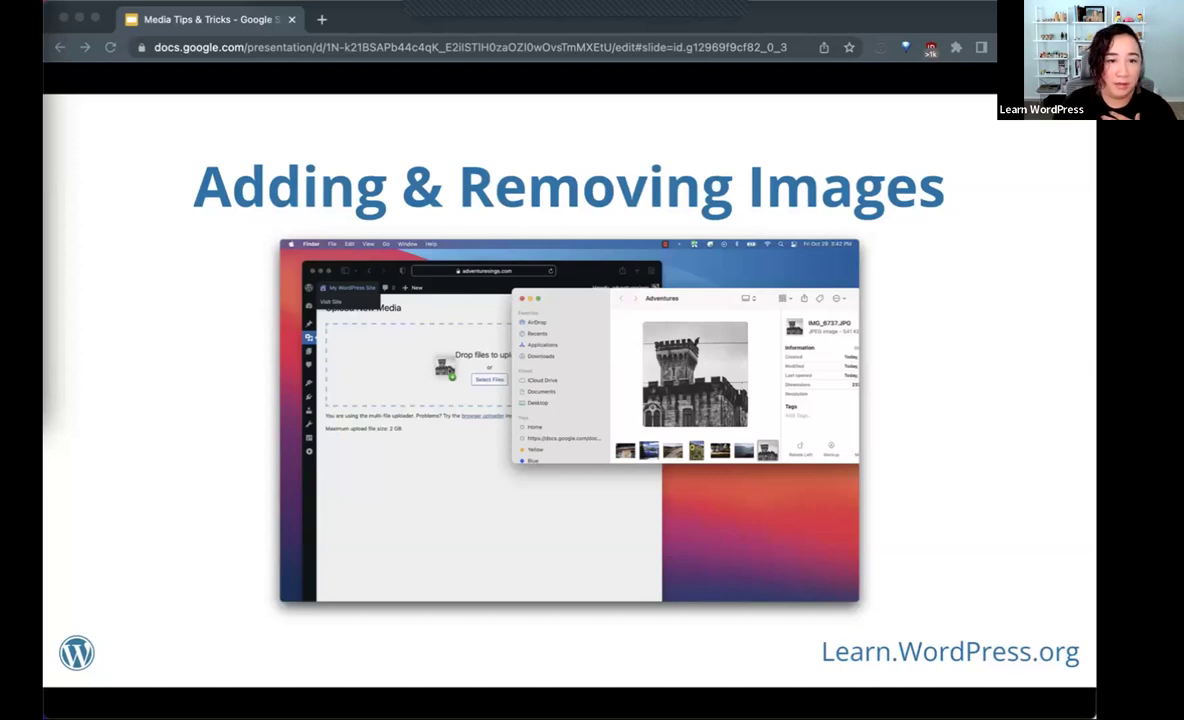
- Advance from the Adding & Removing Images slide to the Organizing your Media Library video
key(Right)
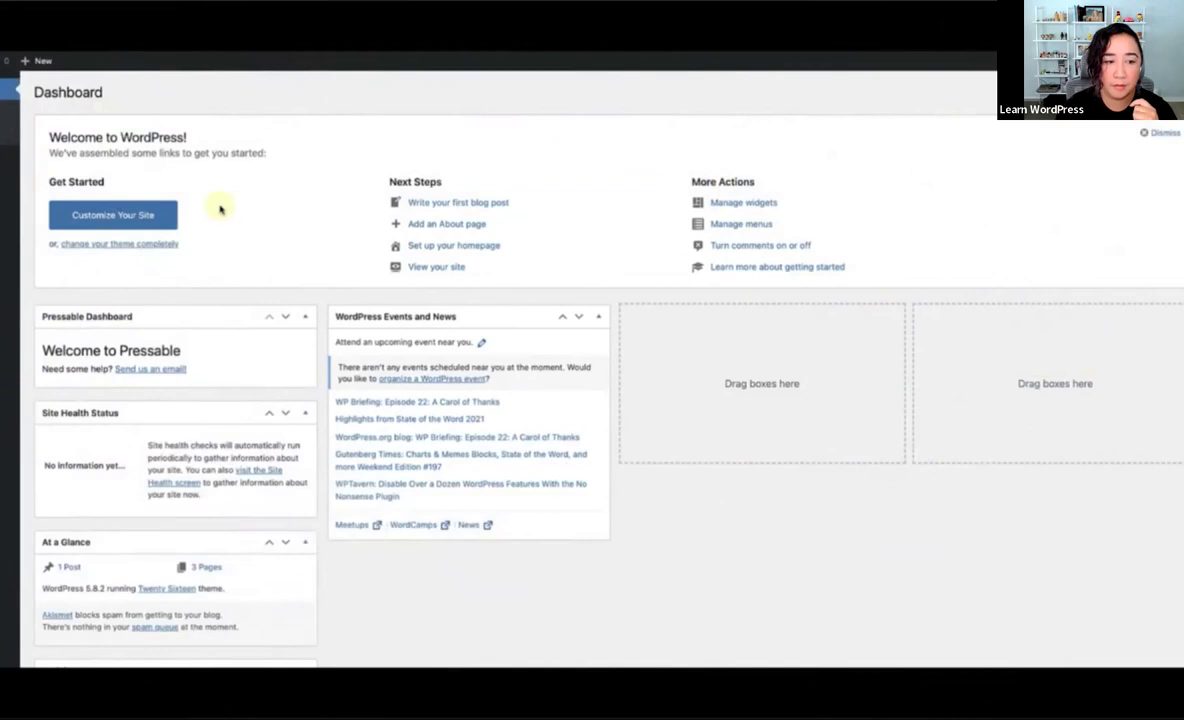
- Open the Media Library and filter it to Audio, Documents, then Spreadsheets before returning to all media items
mouse_move(10, 175)
click(45, 180)
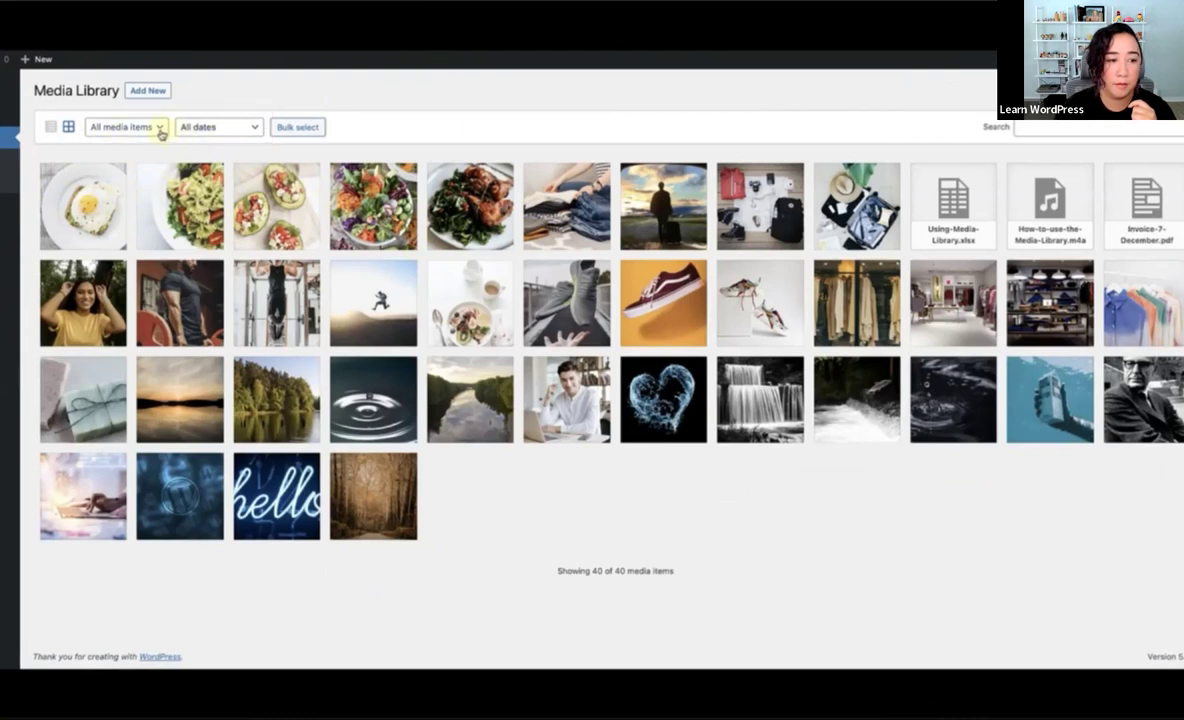
click(162, 133)
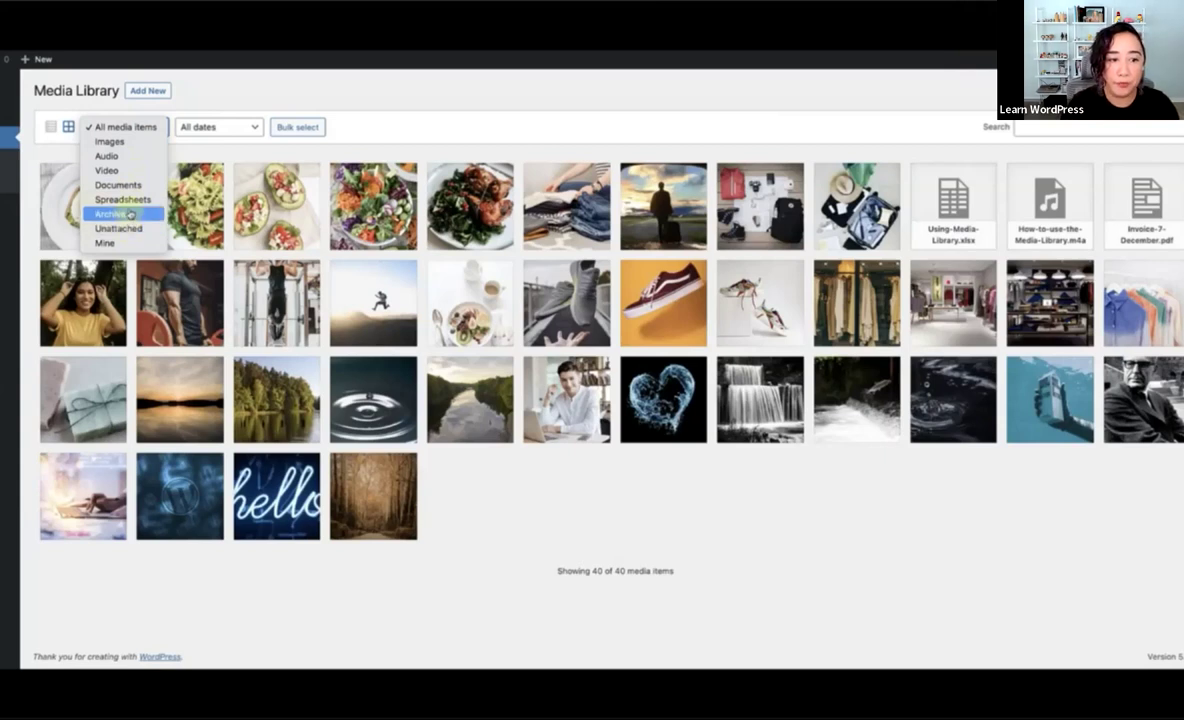
click(119, 158)
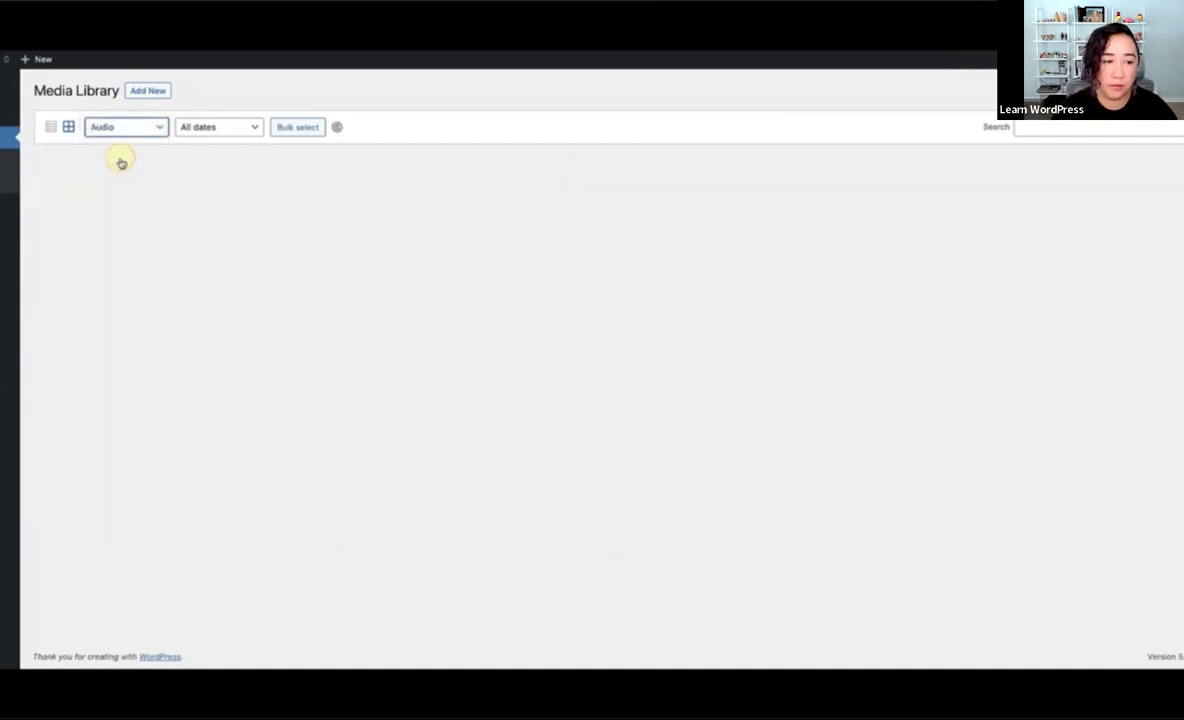
click(118, 128)
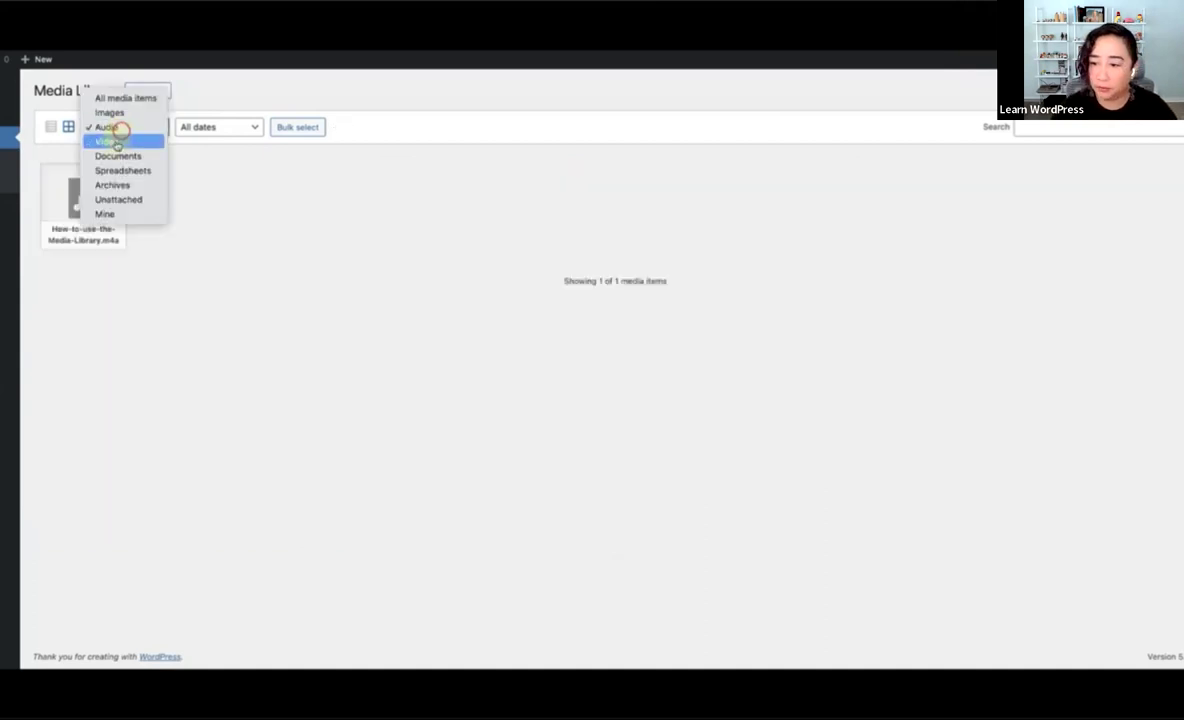
click(116, 156)
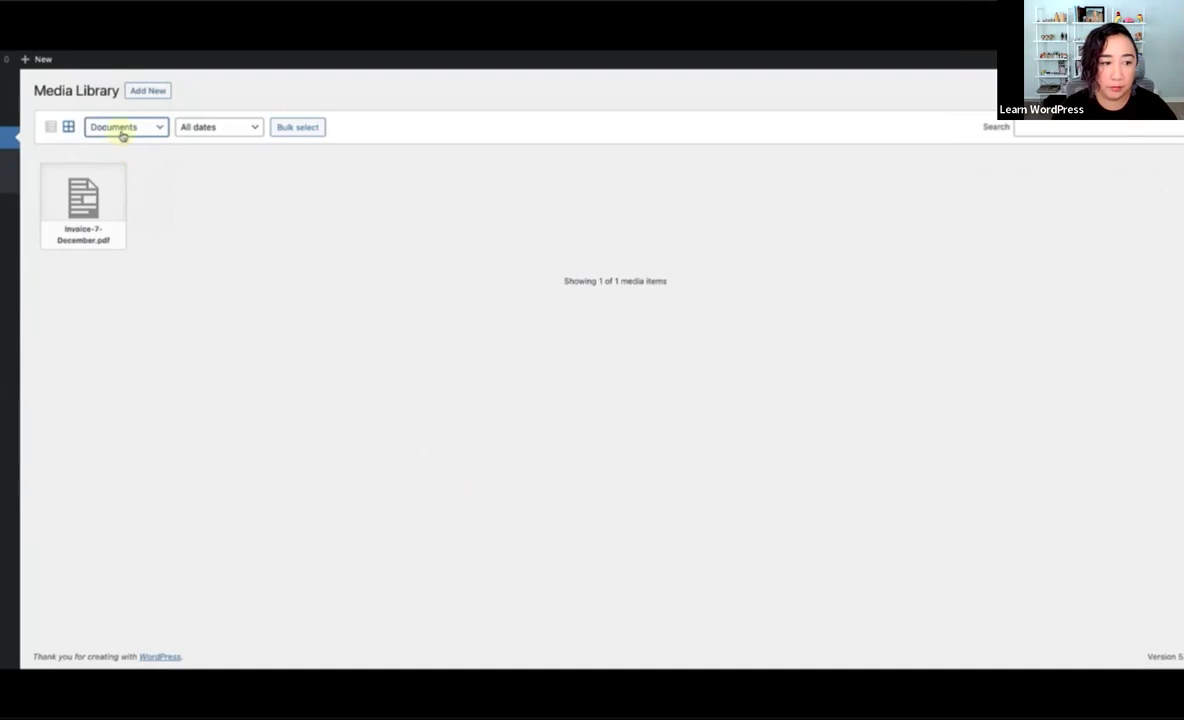
click(119, 129)
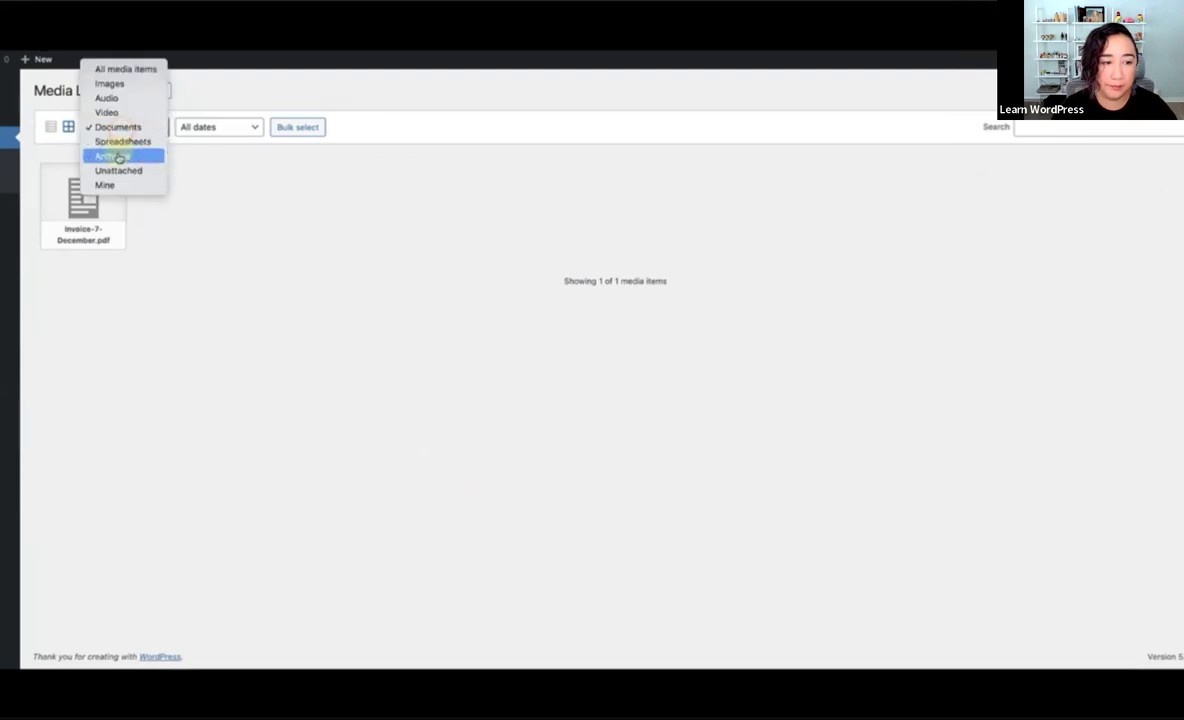
click(119, 145)
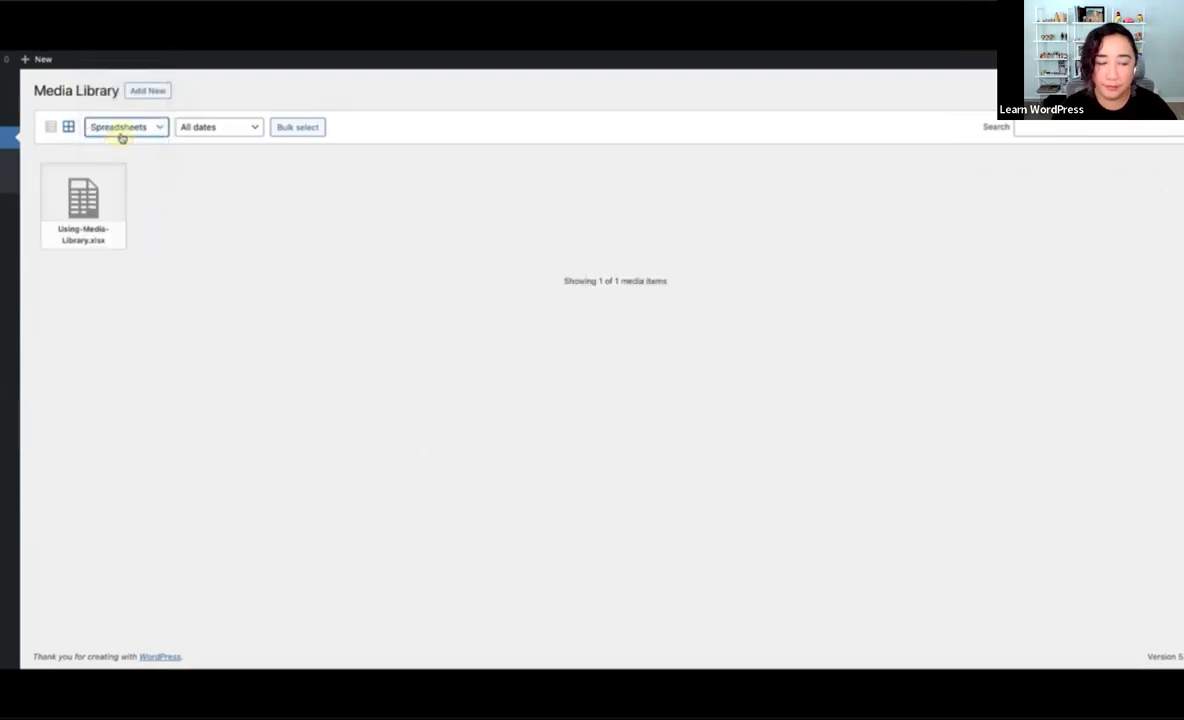
click(122, 134)
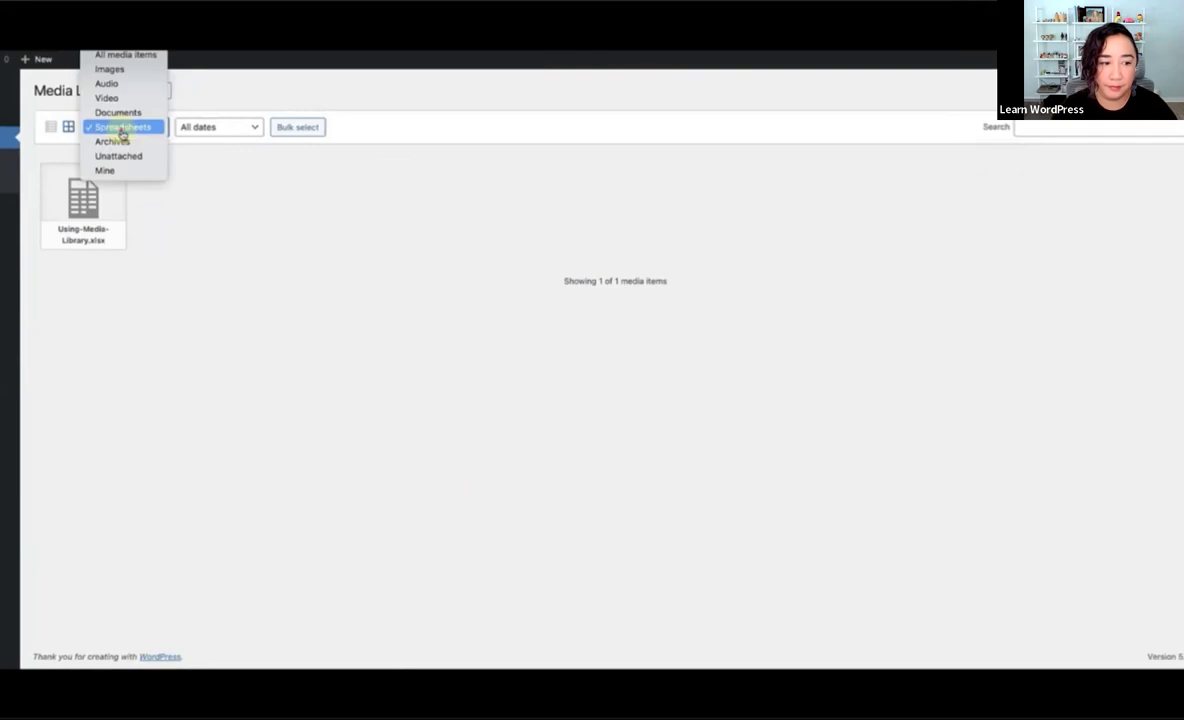
click(130, 57)
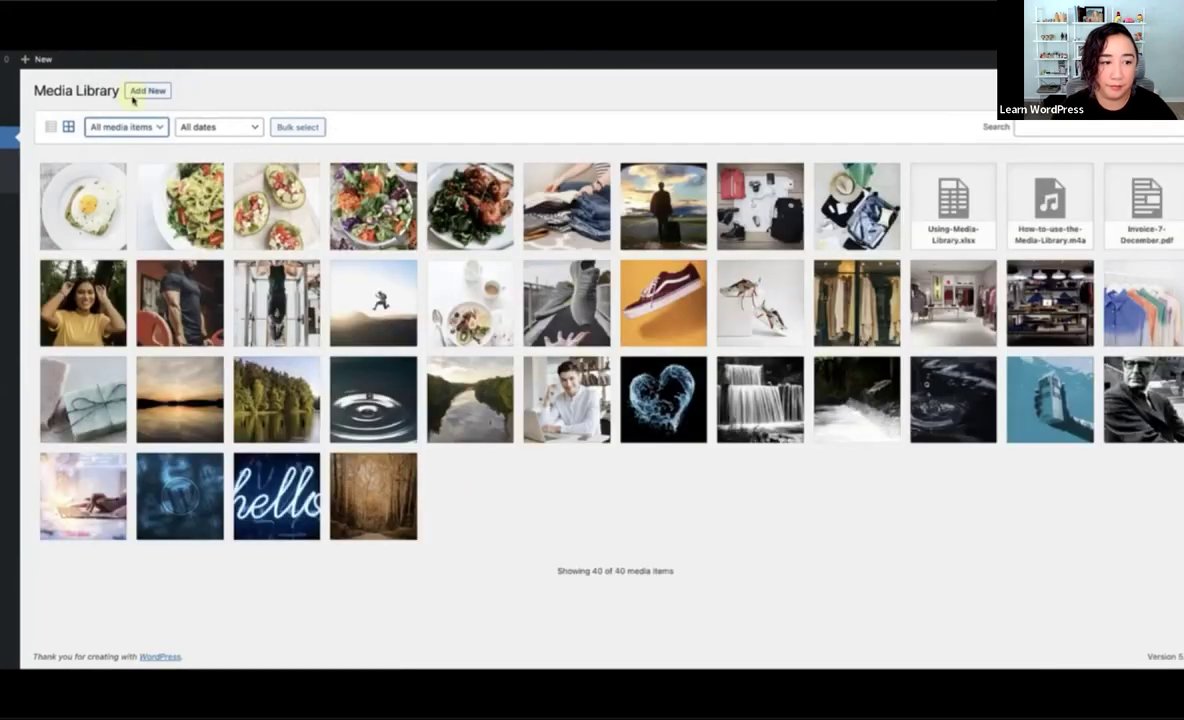
key(Tab)
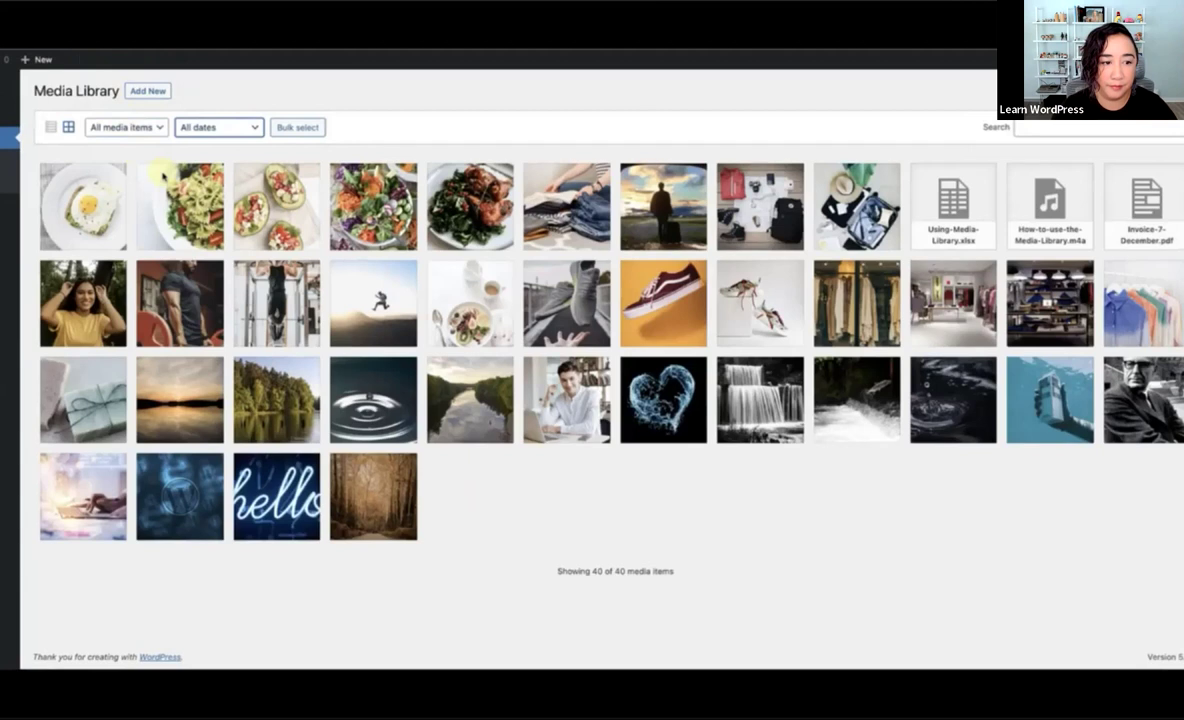
- Filter the library to September, then October 2021 uploads, then reset the date filter to All dates
click(247, 130)
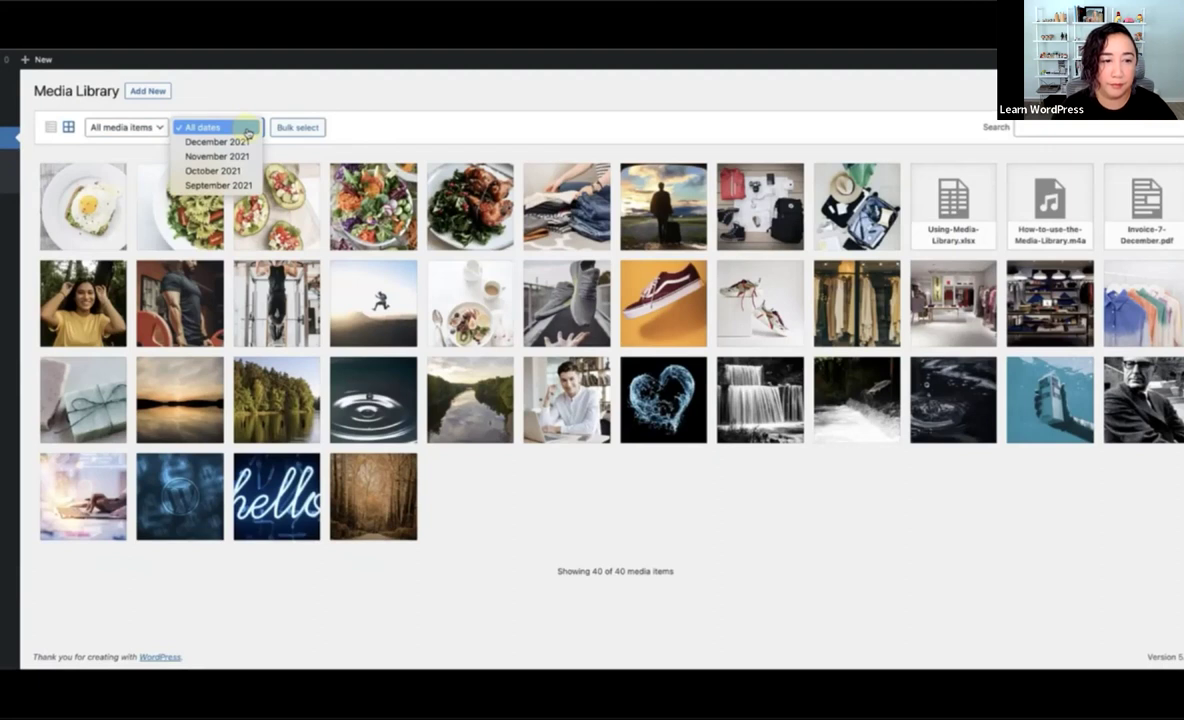
click(232, 186)
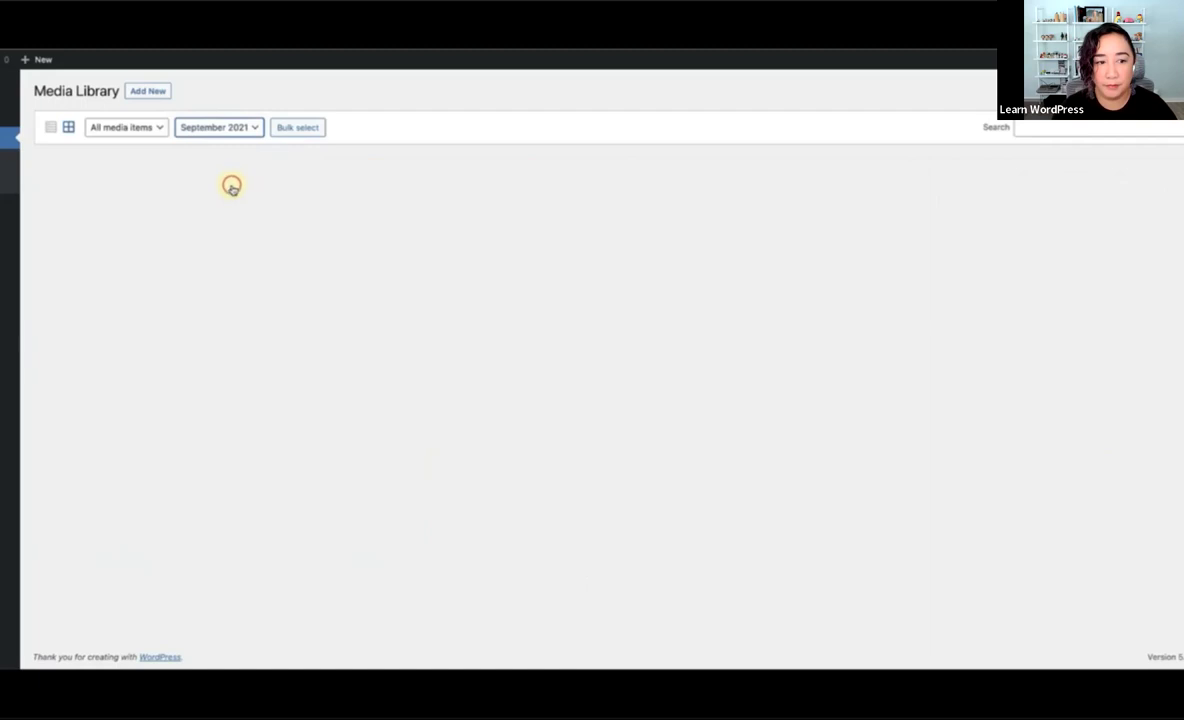
click(232, 130)
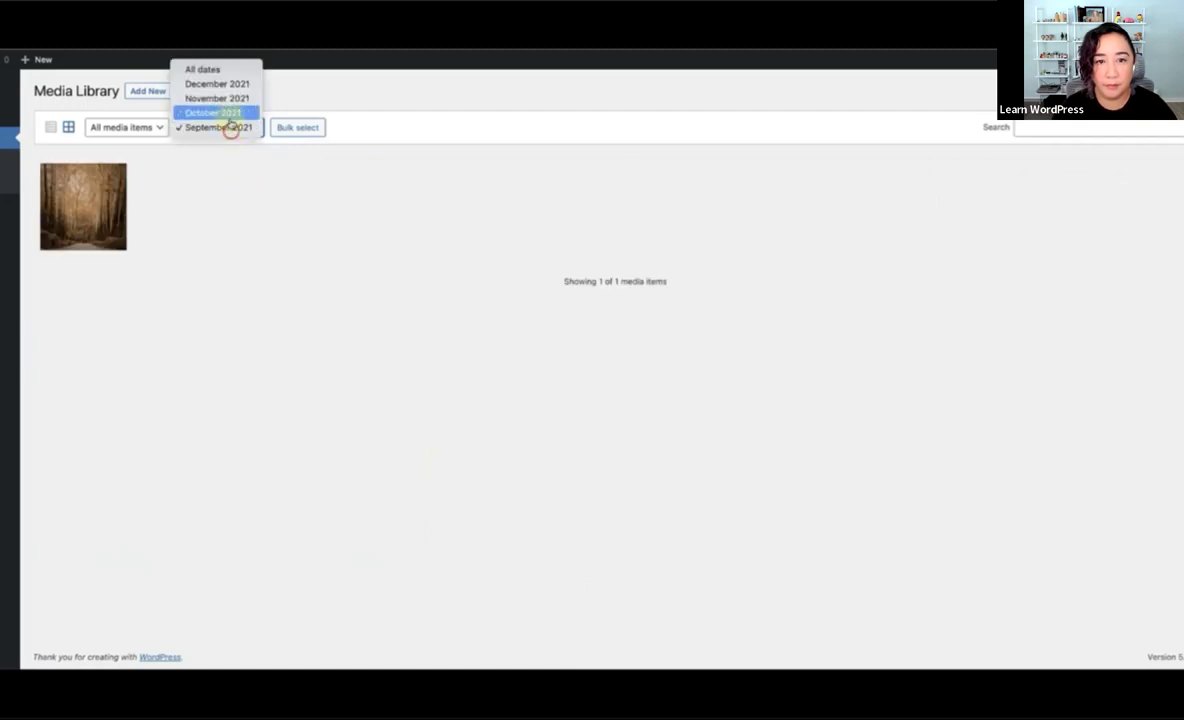
click(228, 112)
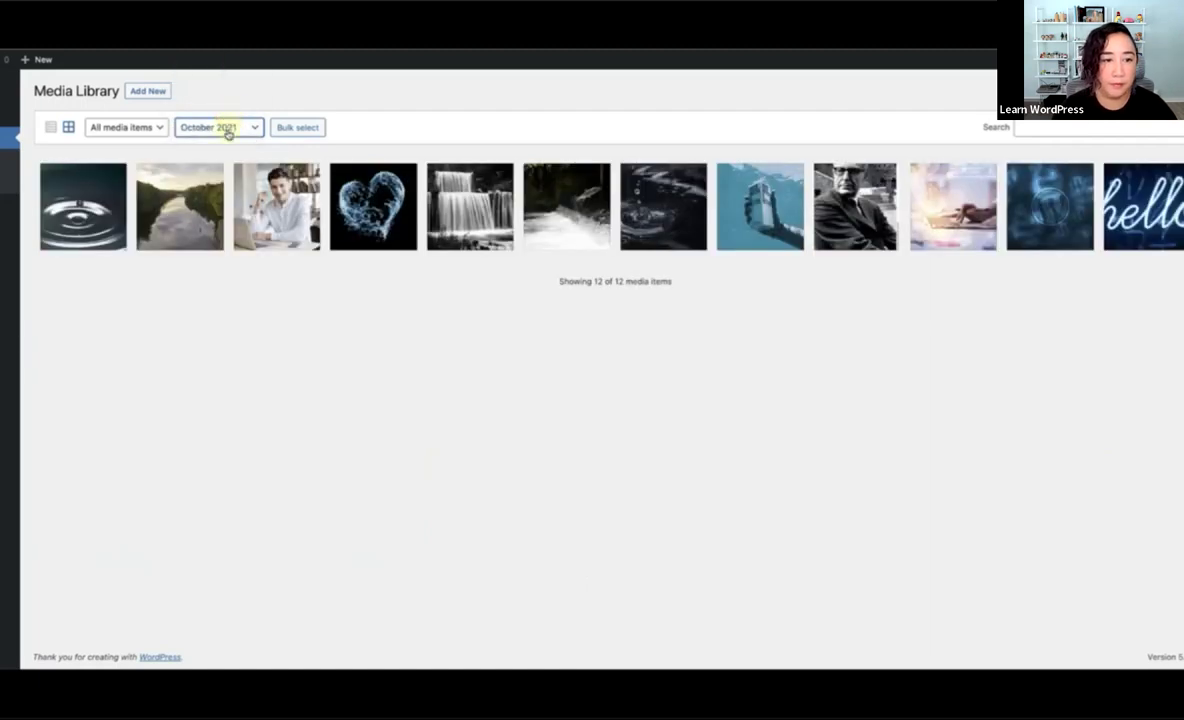
click(227, 128)
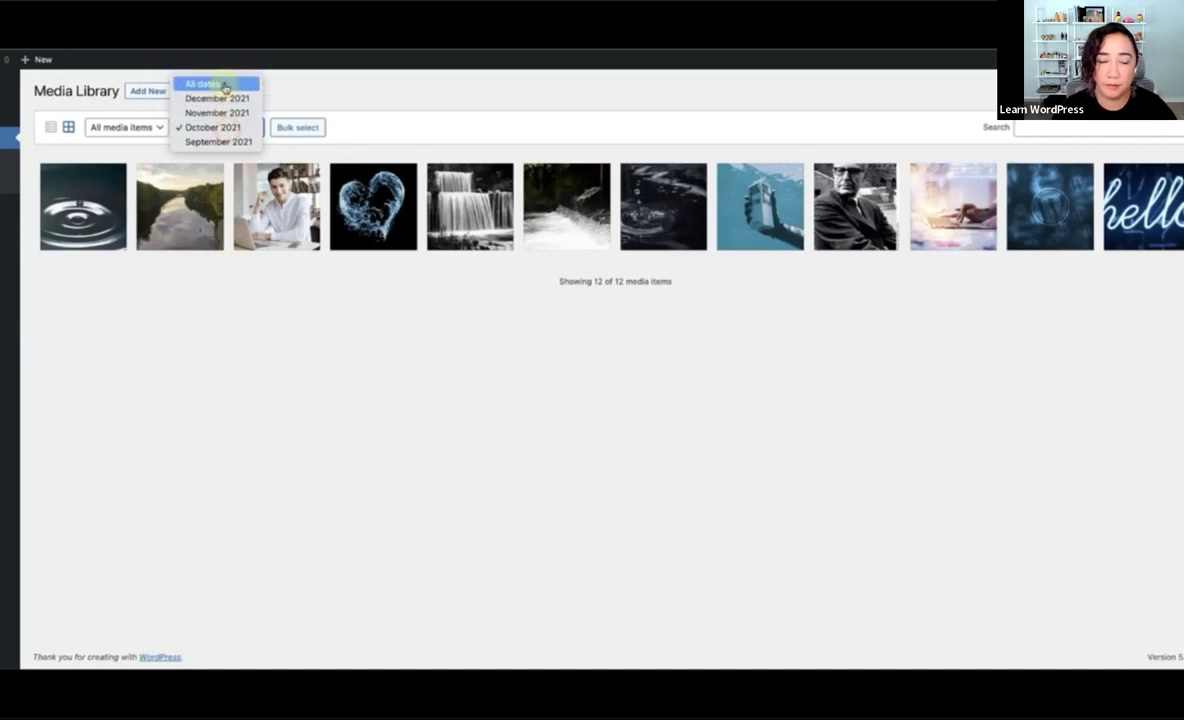
click(224, 85)
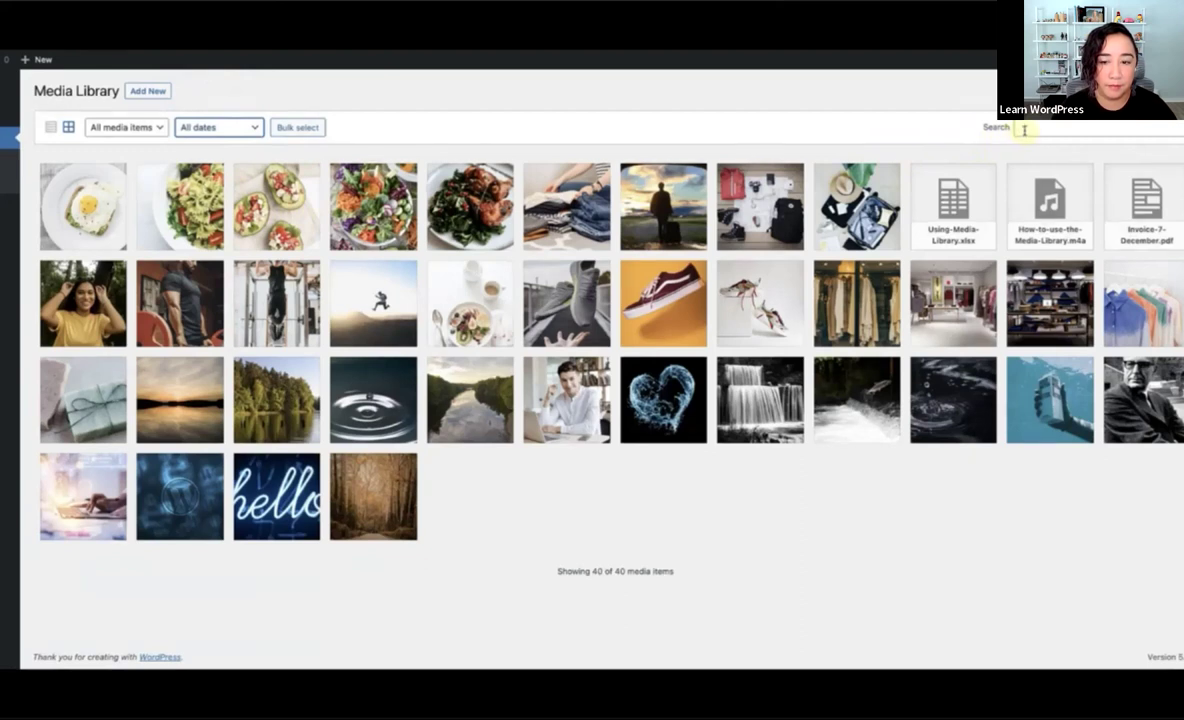
click(1024, 130)
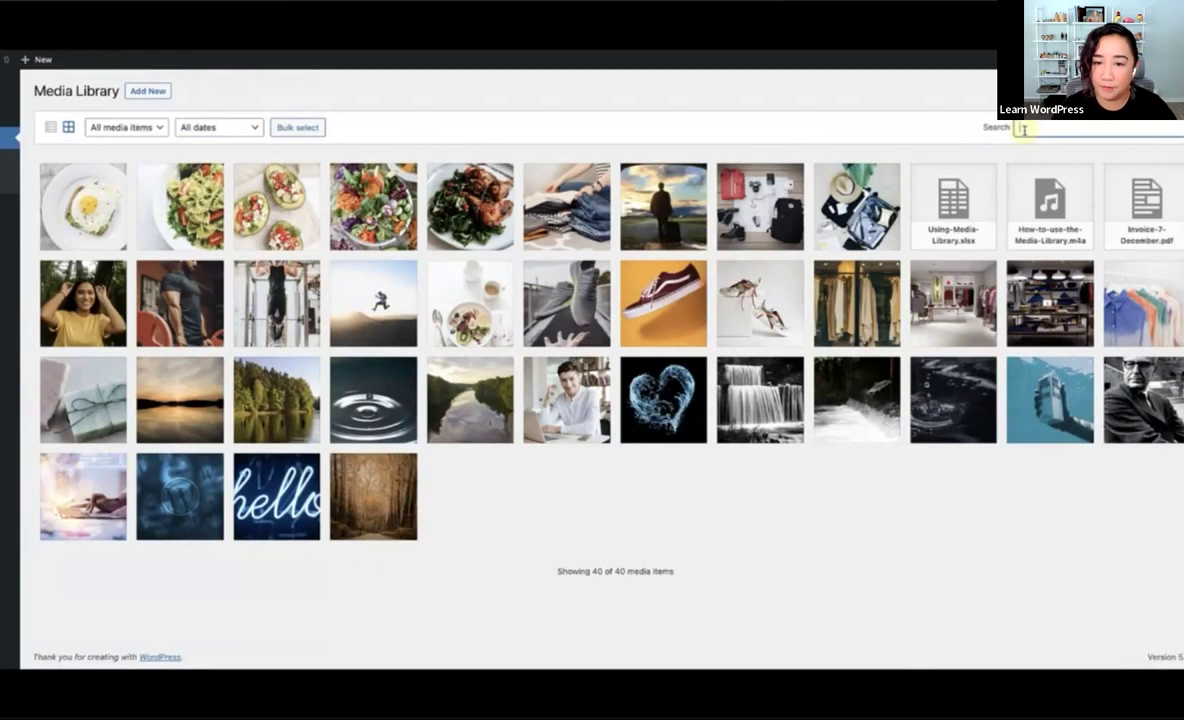
text(jump)
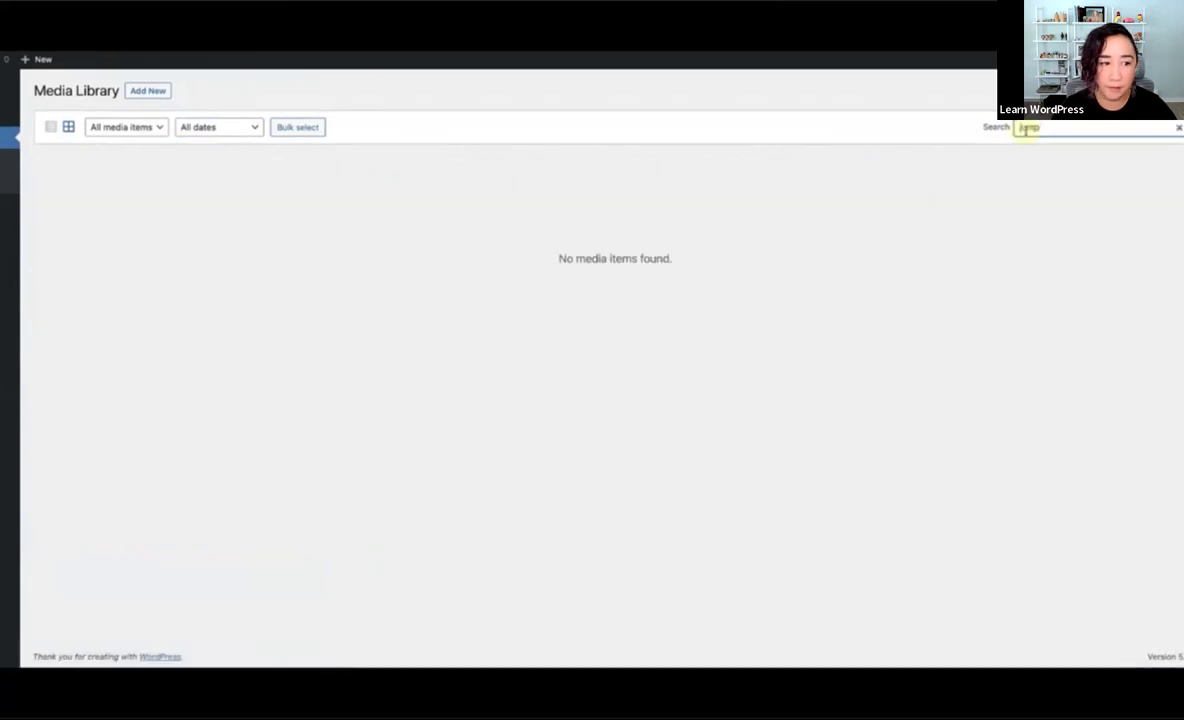
click(1179, 130)
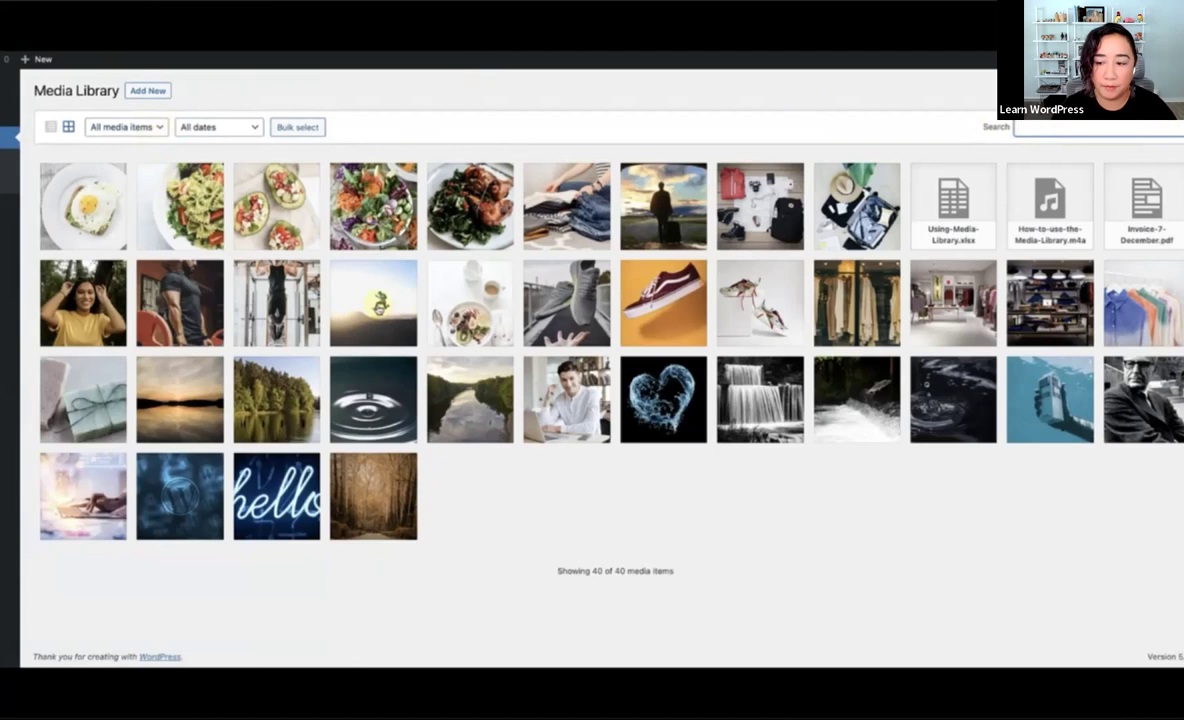
- Give the jumping-man photo the description 'jump'
click(374, 302)
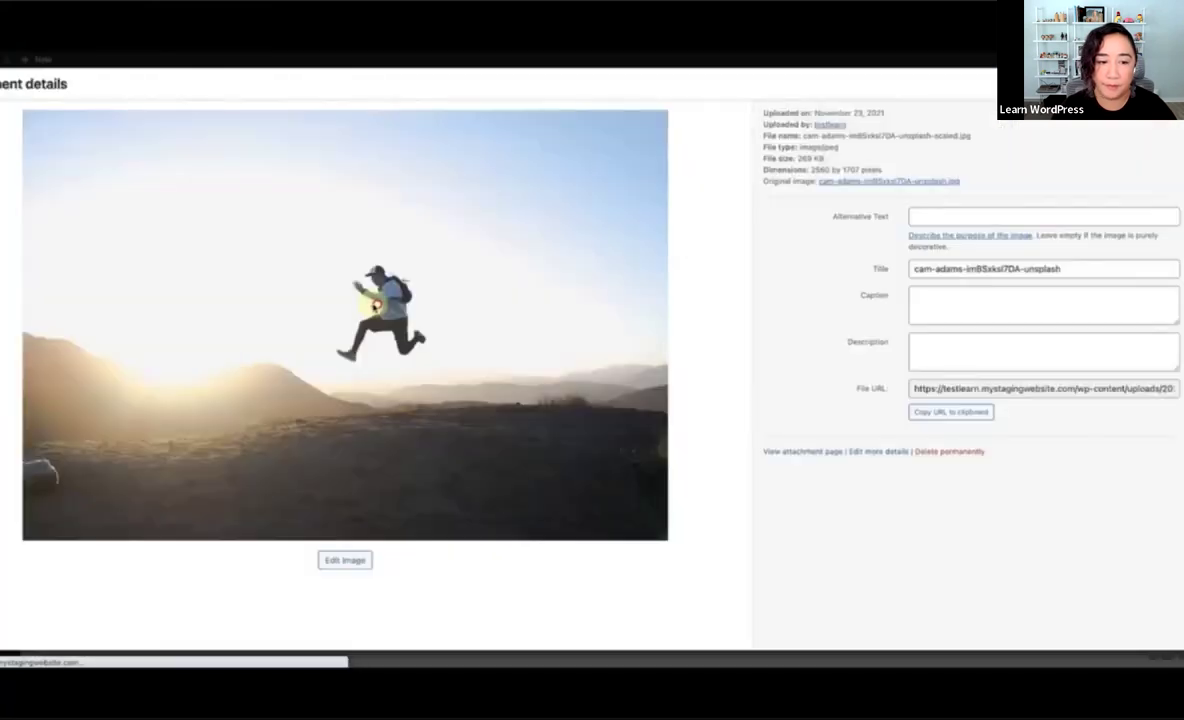
click(927, 344)
text(jump)
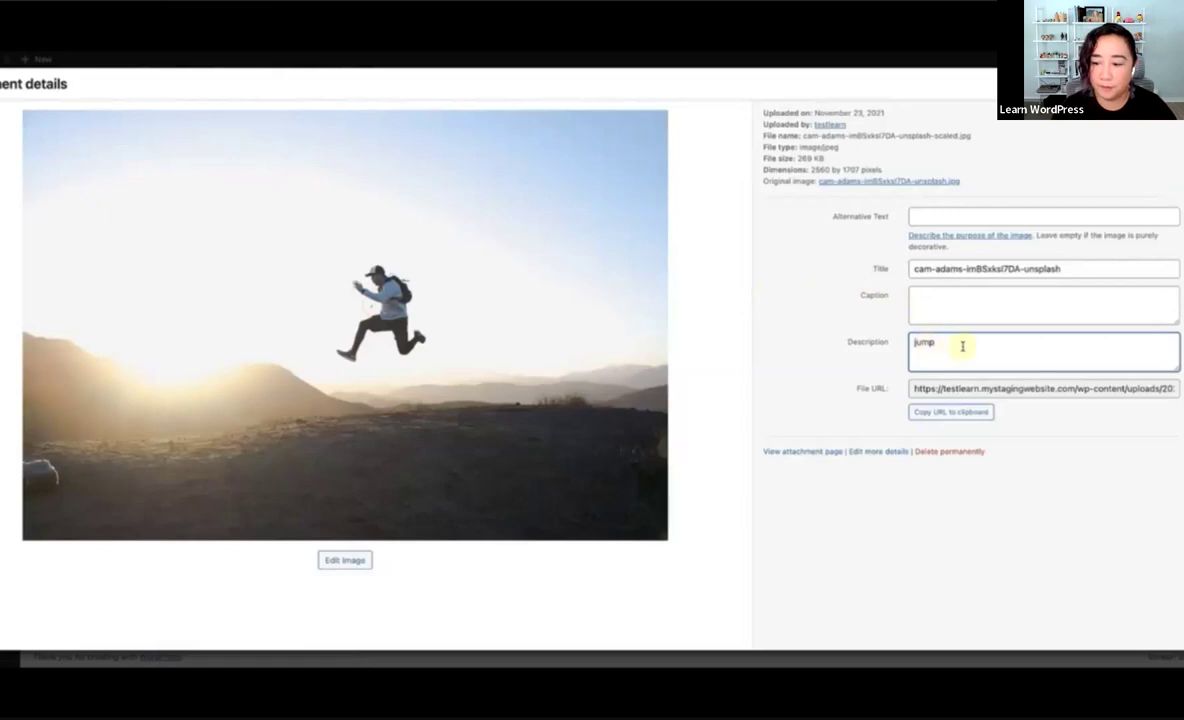
click(1162, 84)
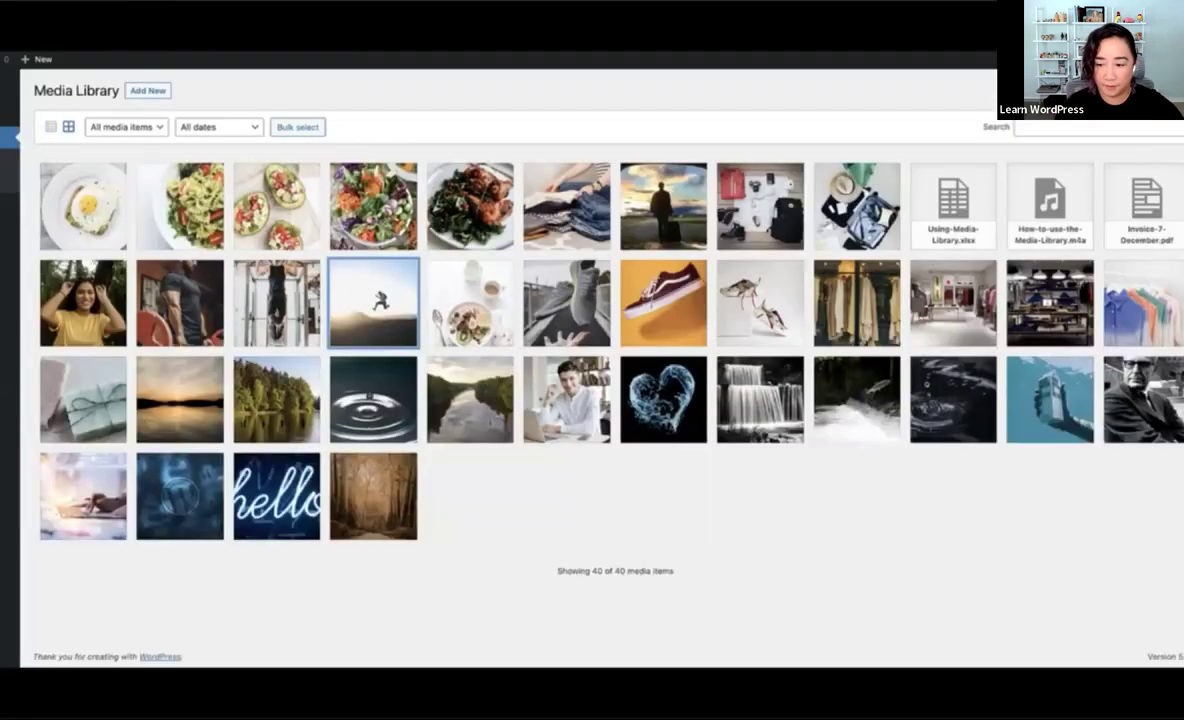
- Search the library for 'jump', then clear the search to show all 40 items
click(1052, 129)
text(jump)
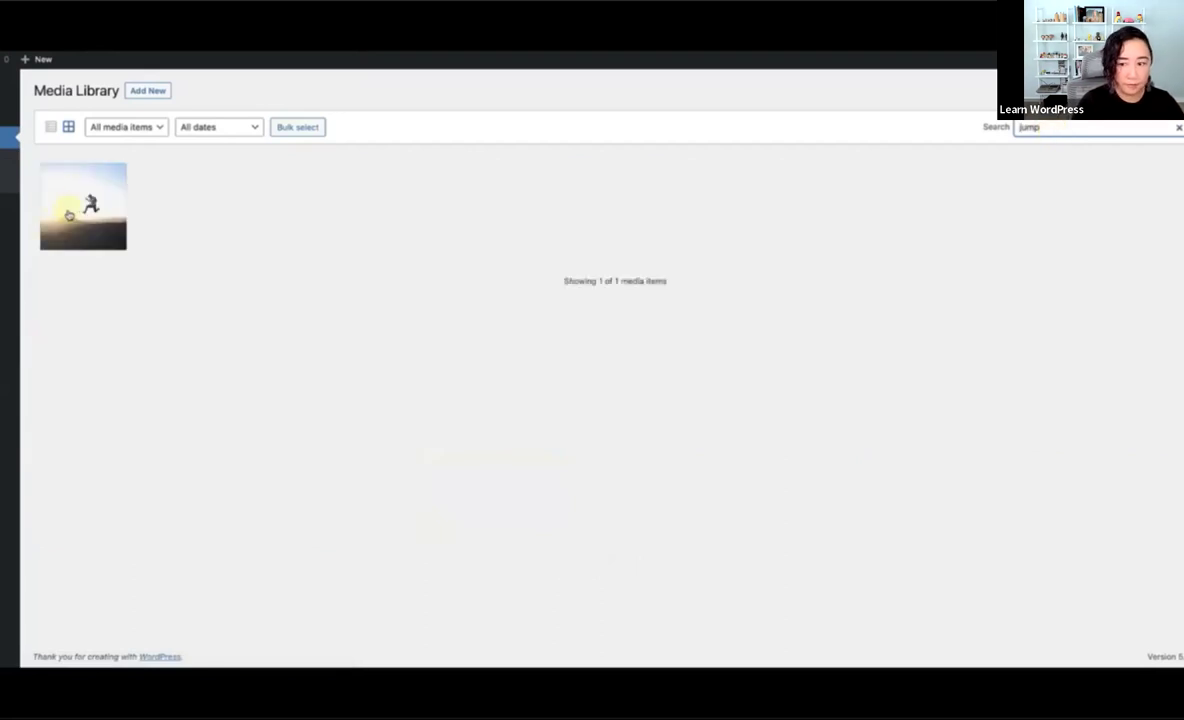
click(1178, 130)
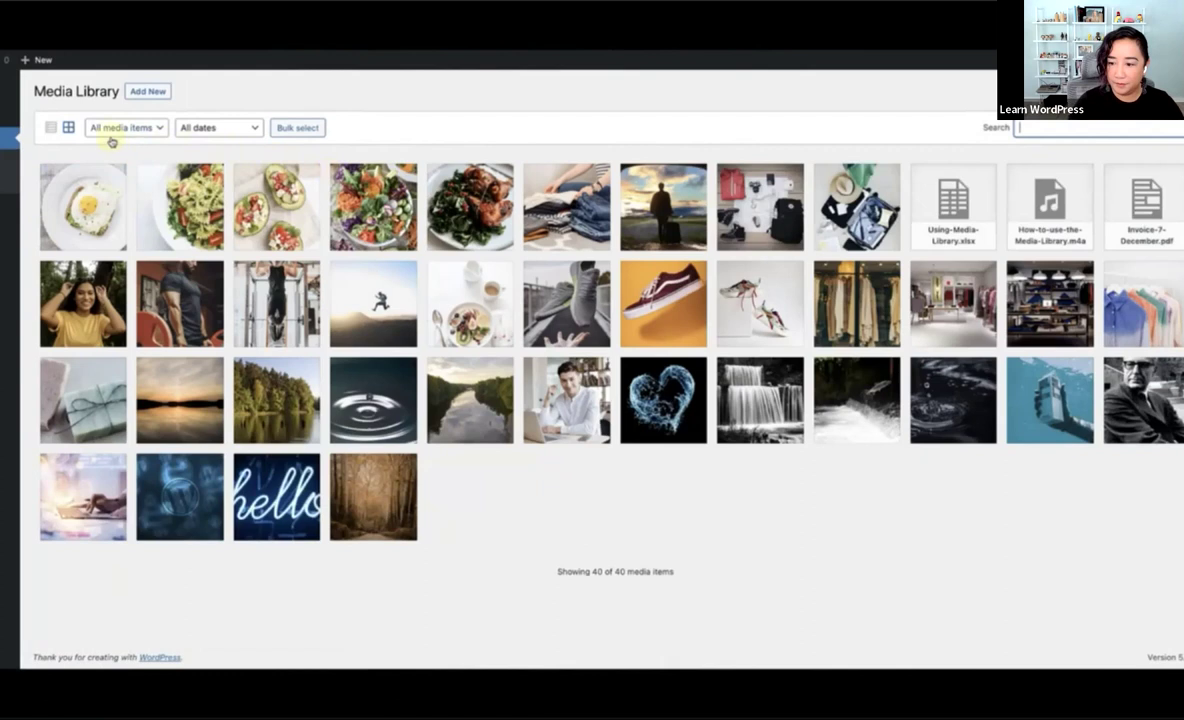
click(52, 130)
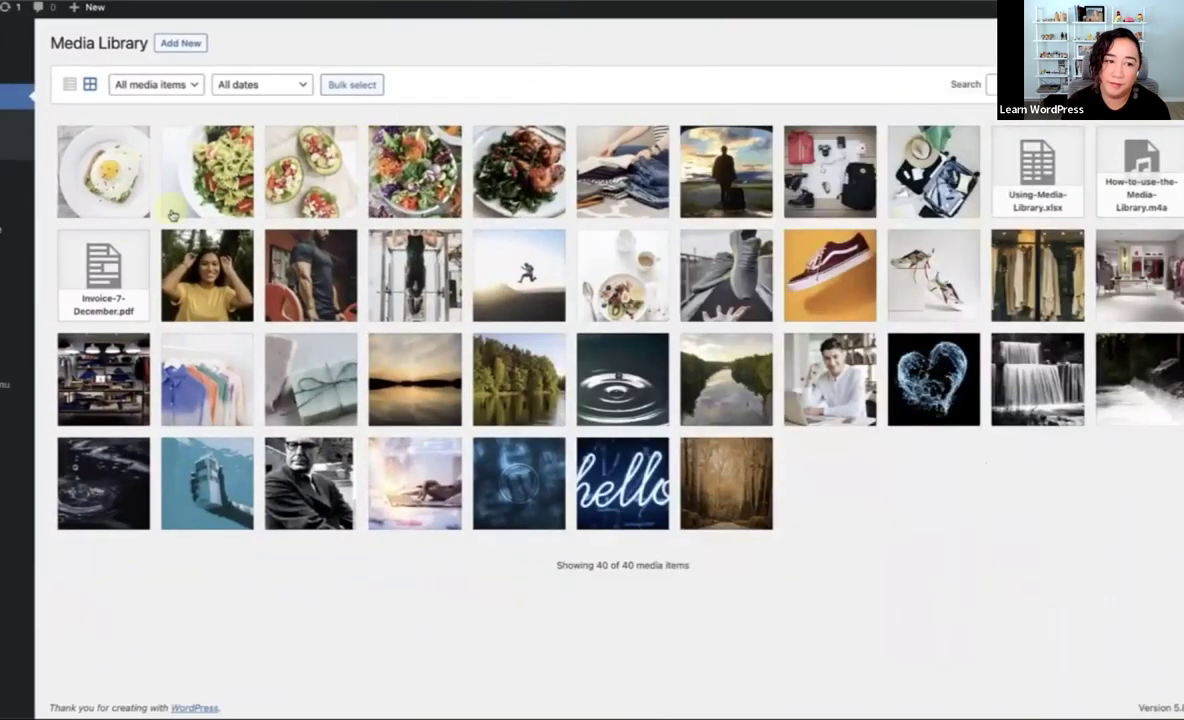
- Go to Plugins and open the Add New plugins page
click(16, 256)
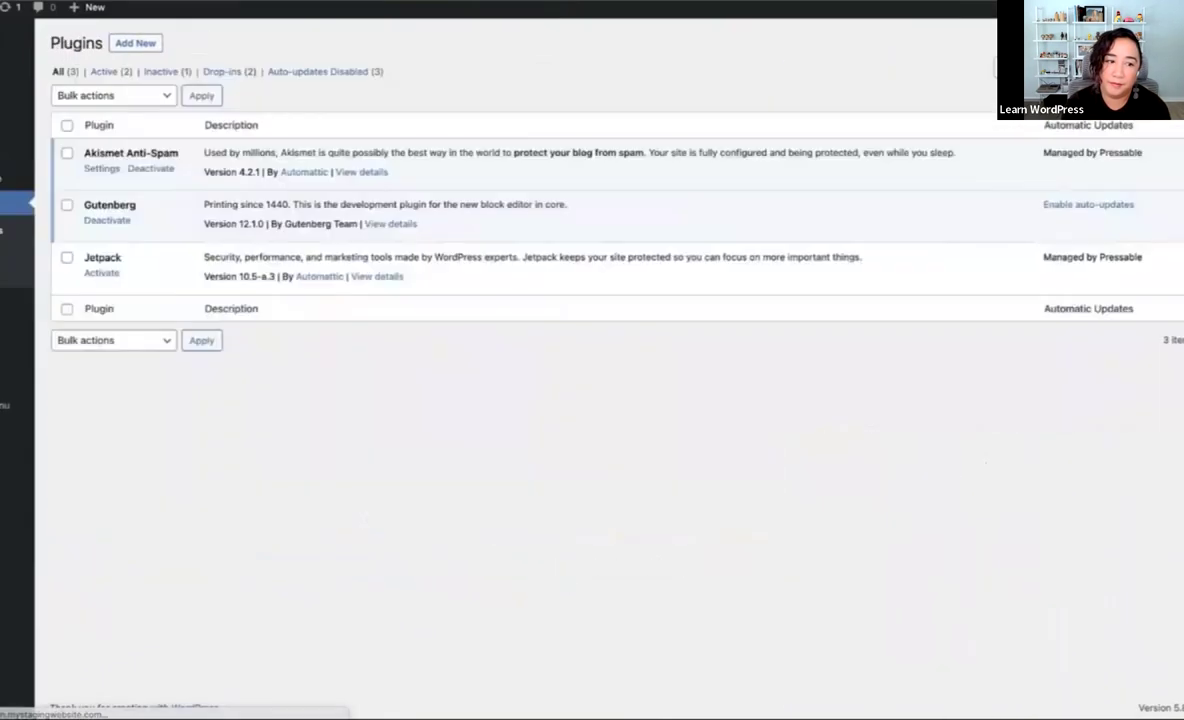
click(136, 45)
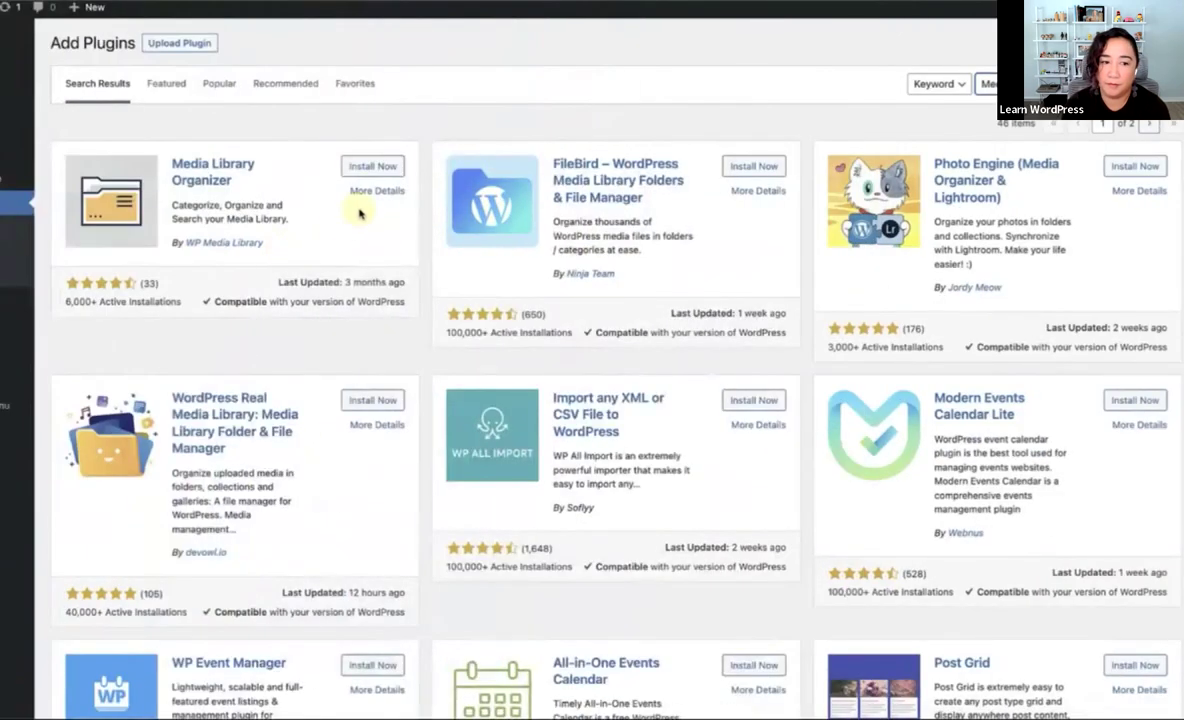
- Install and activate Media Library Organizer, then open Media > Library
click(366, 167)
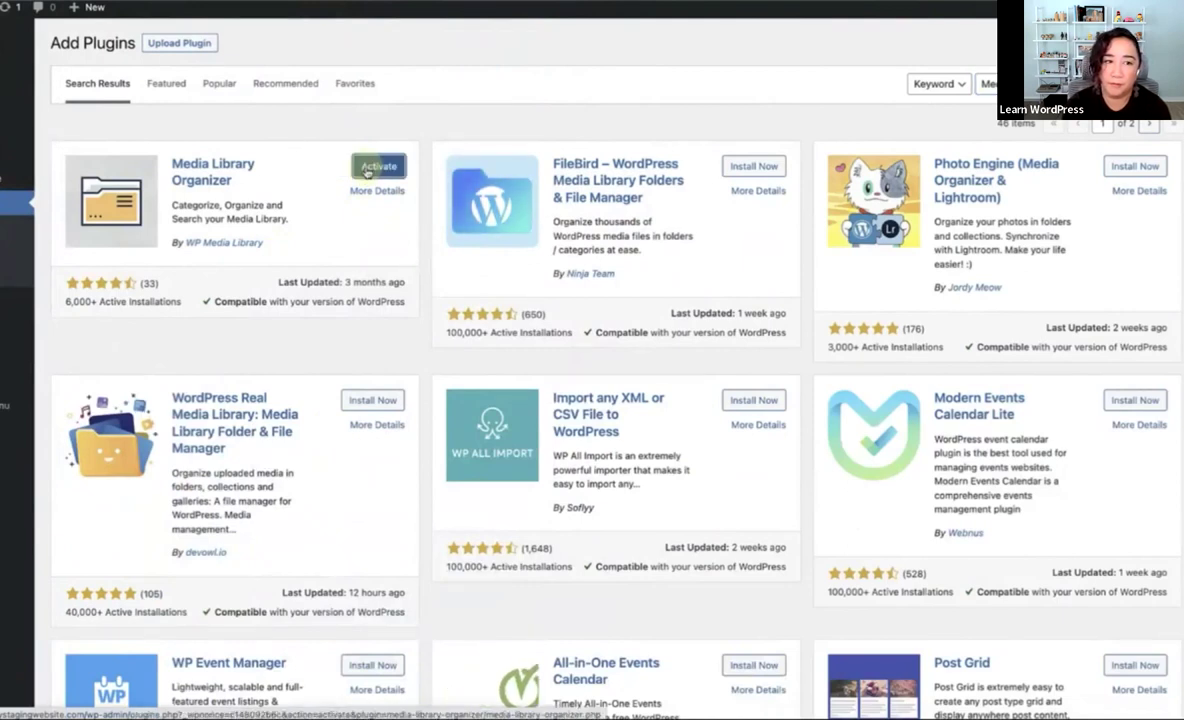
click(375, 167)
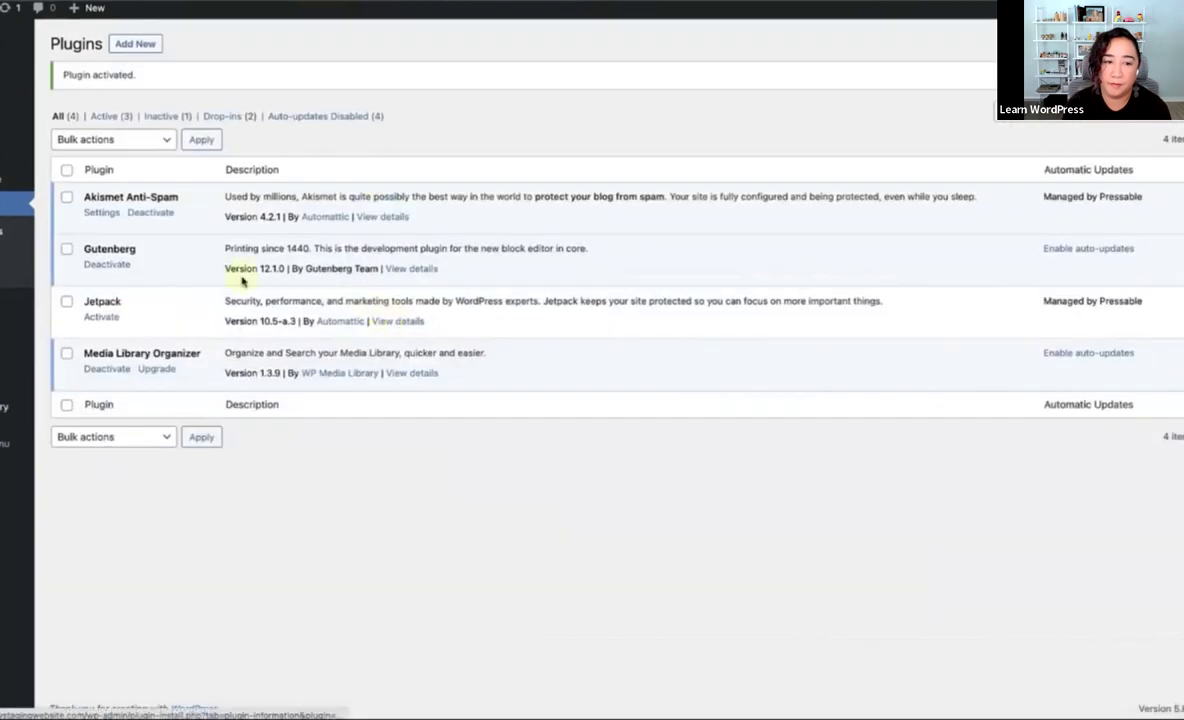
click(60, 98)
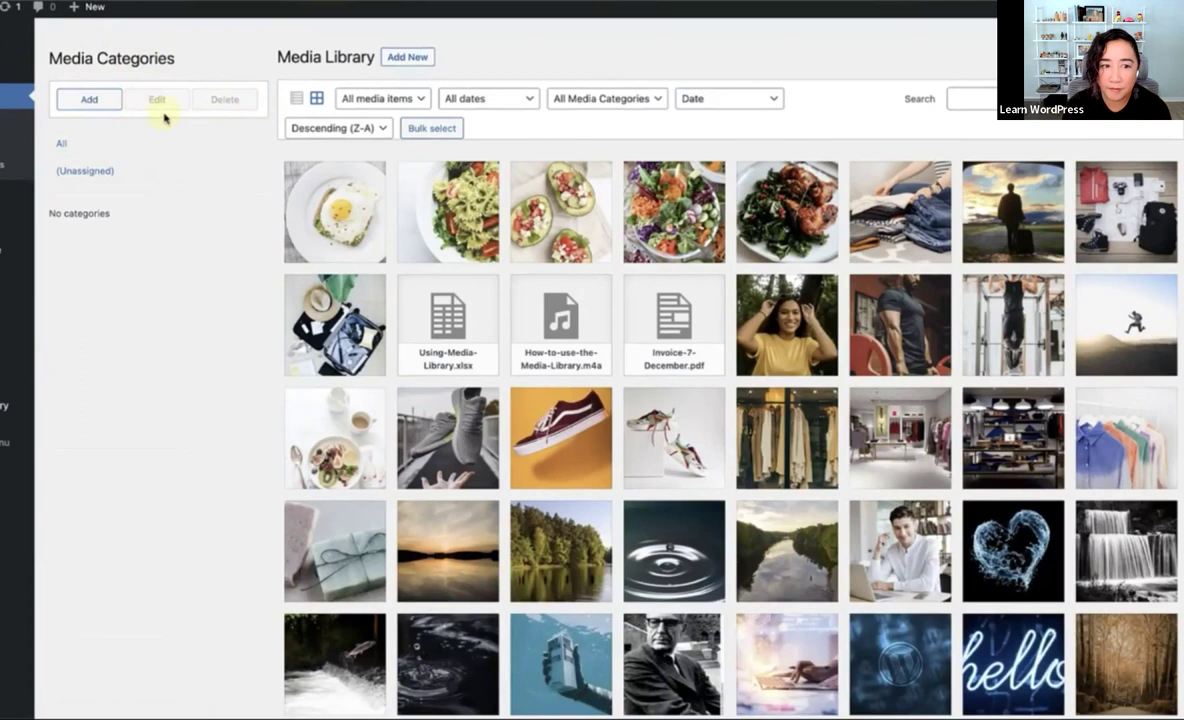
- Create a Traveling category and drag the clothes, man-on-road, backpack and suitcase photos into it
click(87, 101)
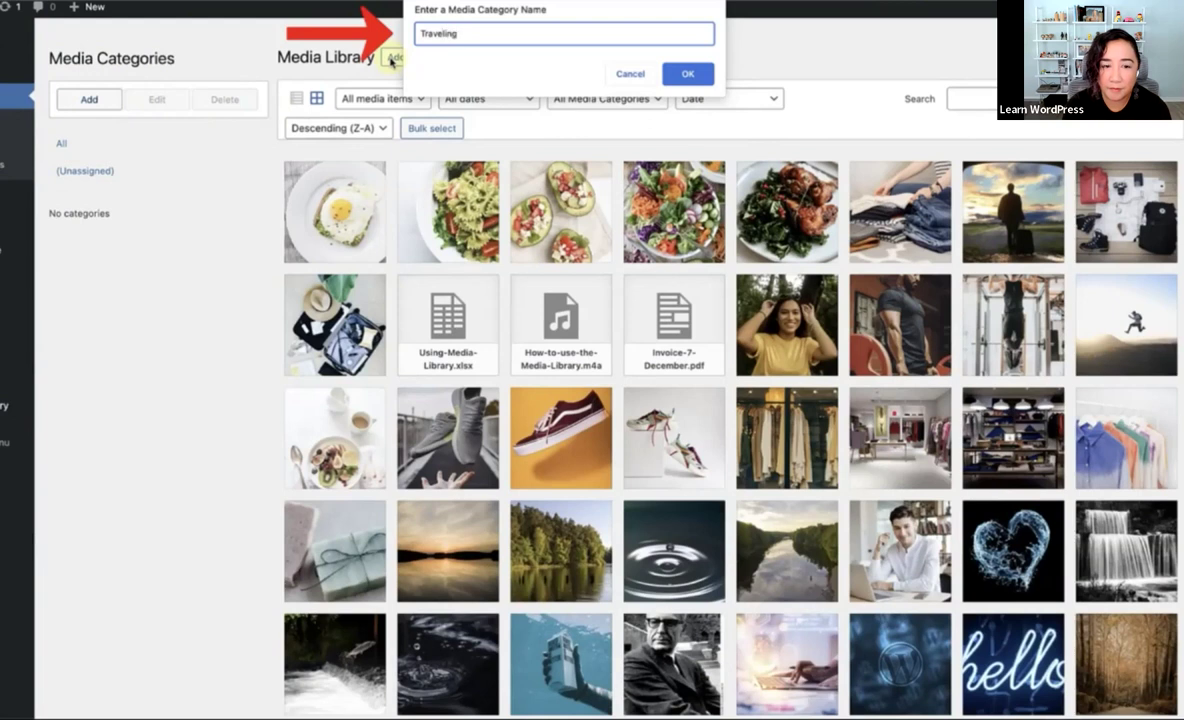
click(688, 74)
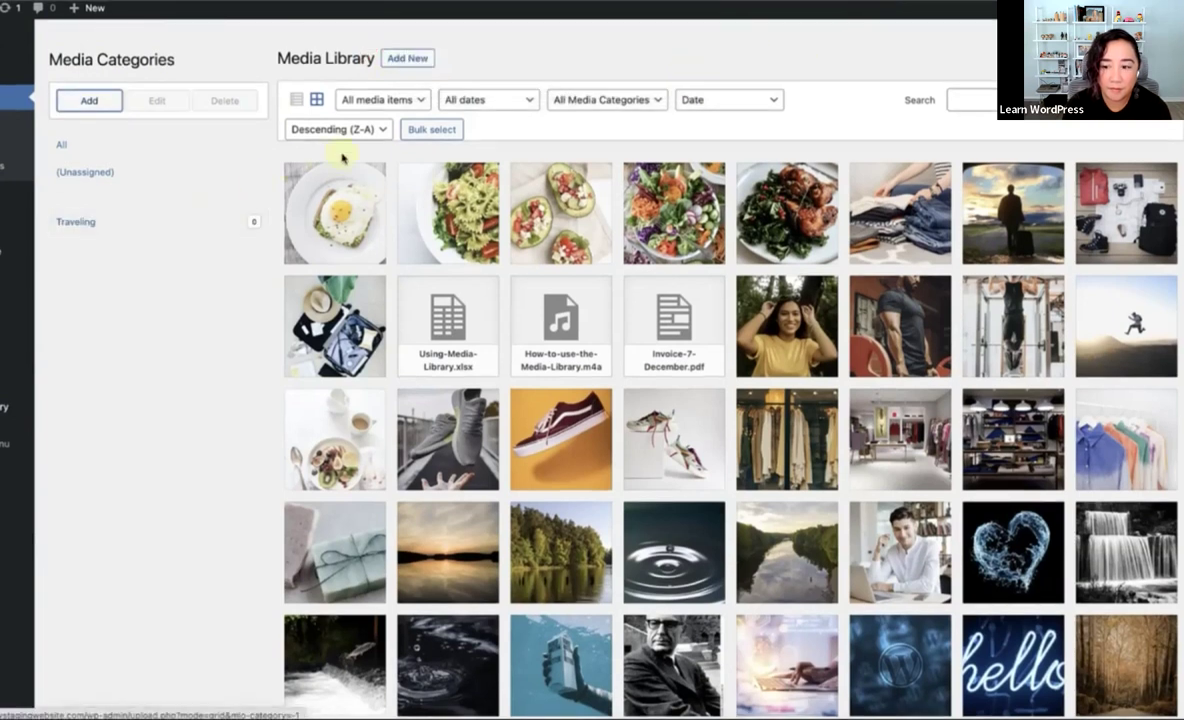
click(428, 130)
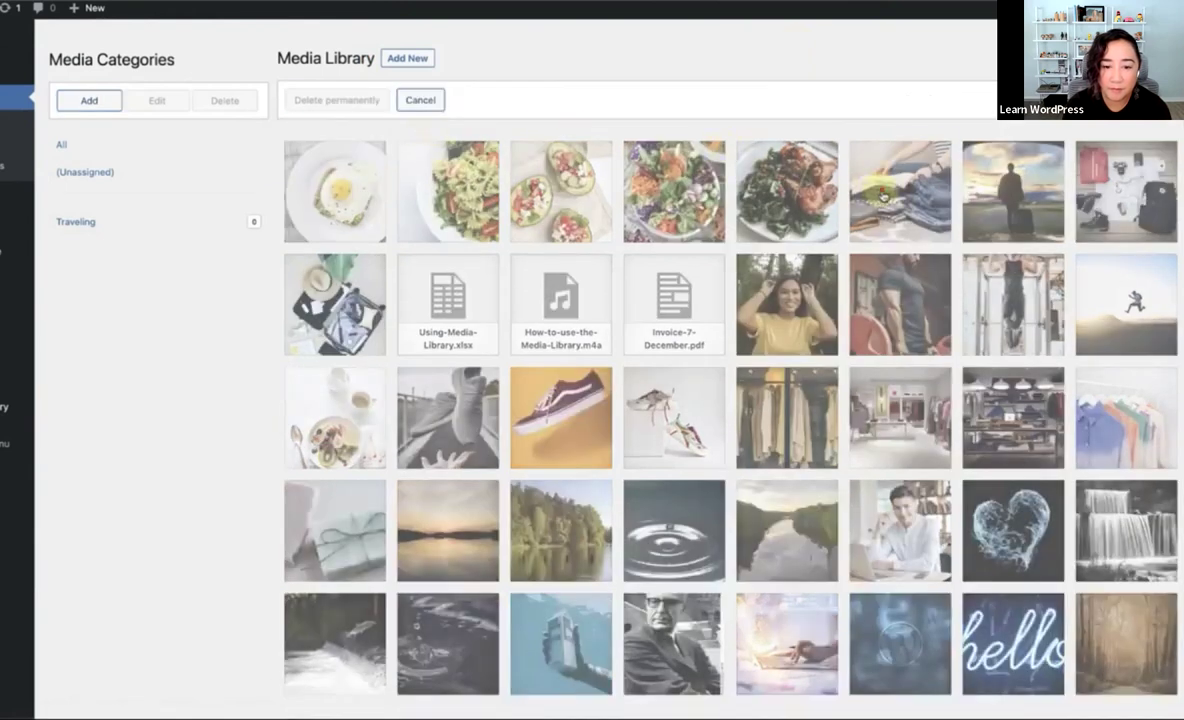
click(867, 193)
click(1012, 195)
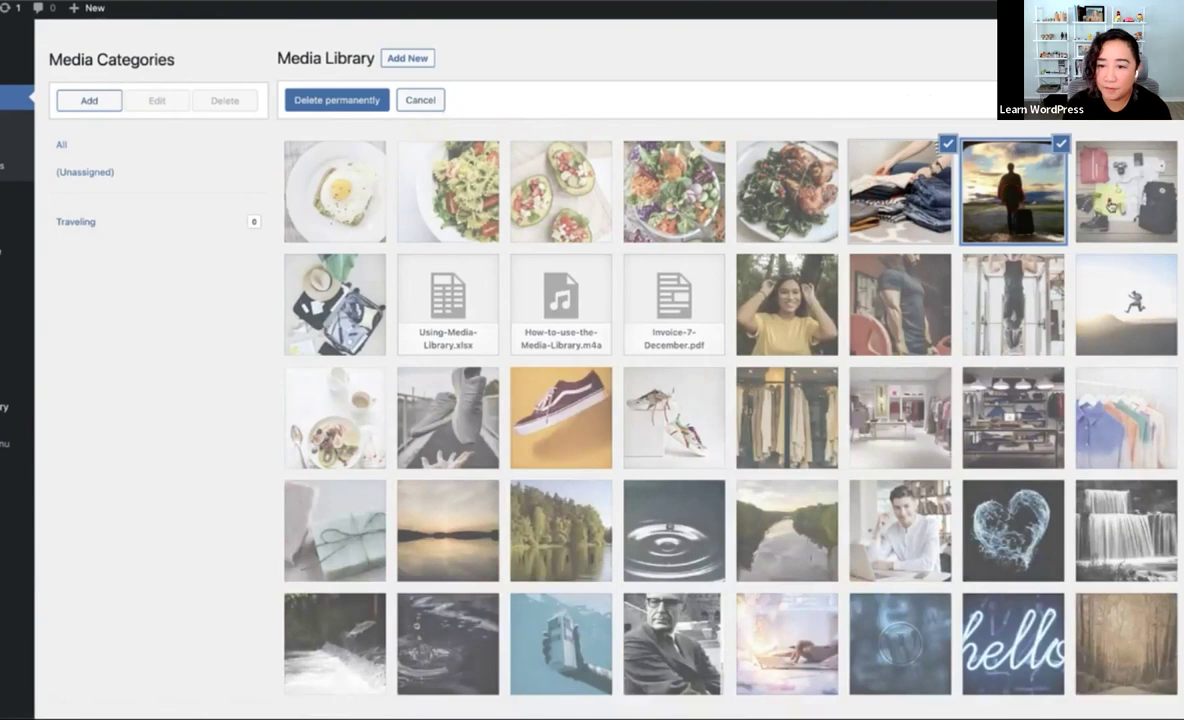
click(1090, 205)
click(326, 285)
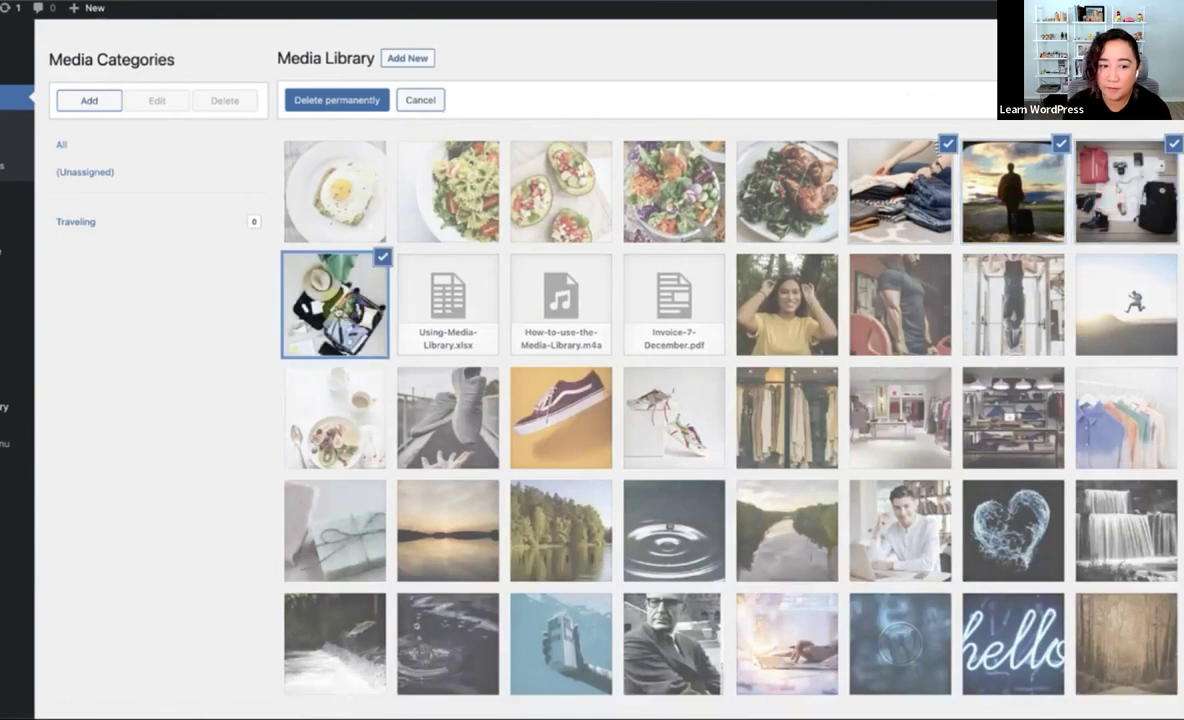
drag(308, 286, 86, 231)
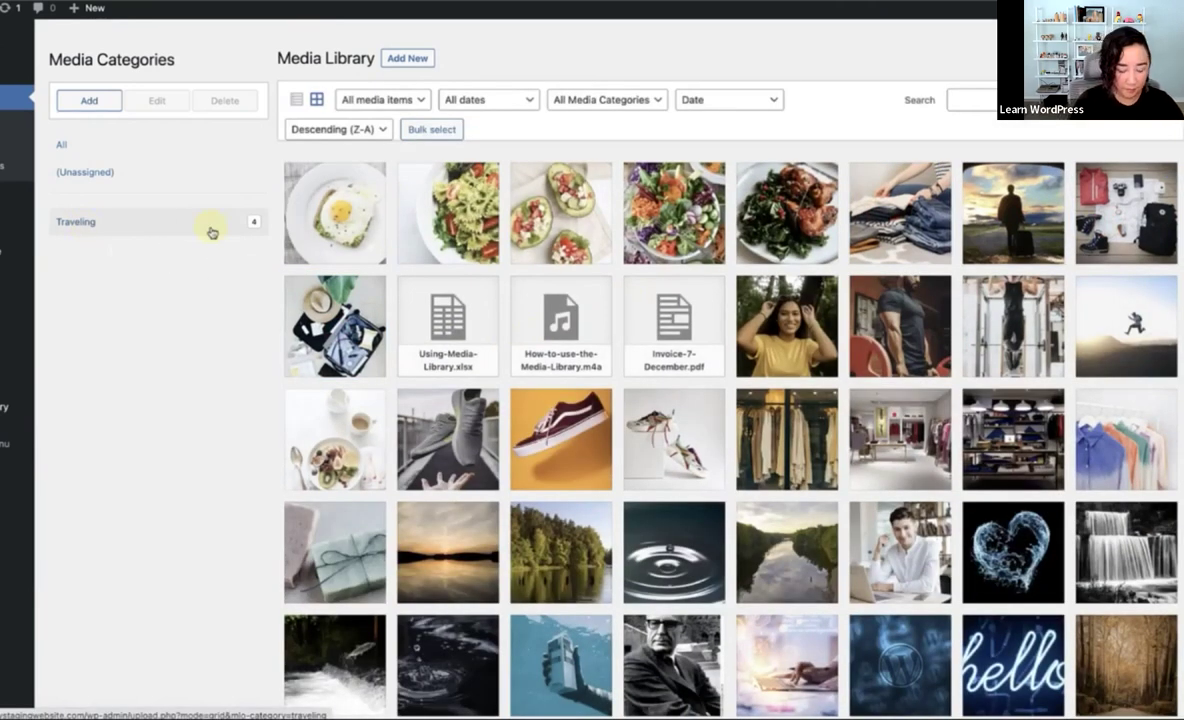
- Create a new media category named Nature
click(89, 103)
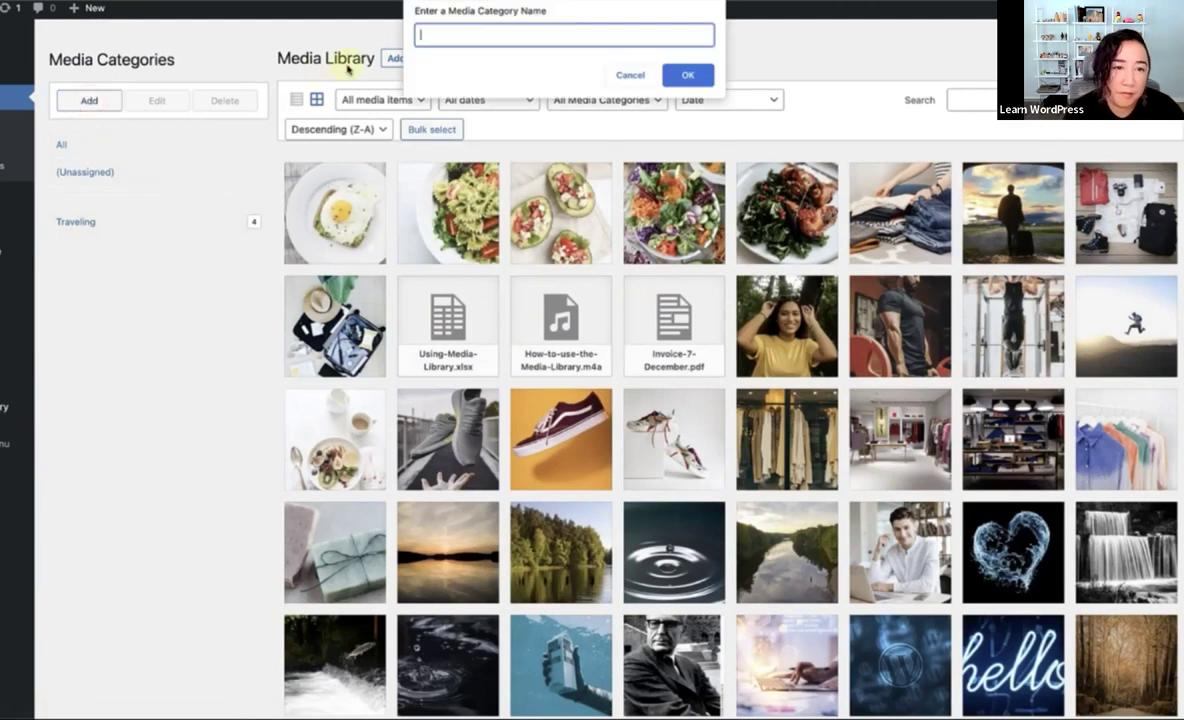
text(Nature)
click(687, 78)
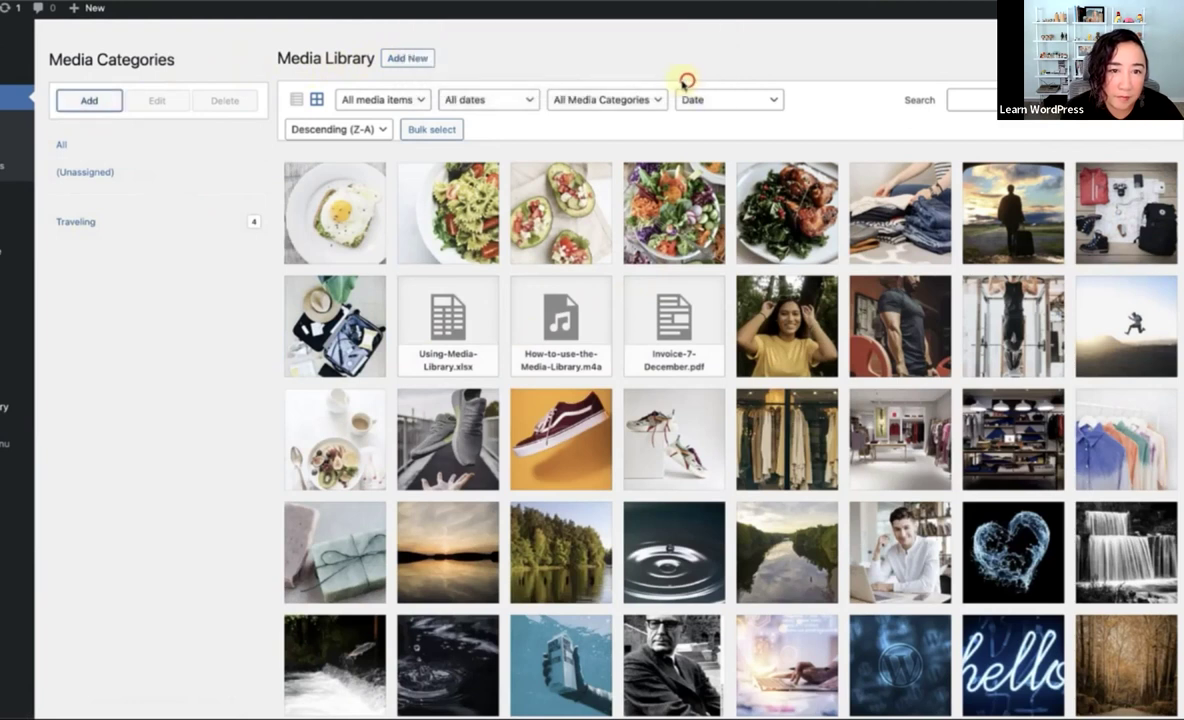
- File eight nature photos, including the sunset, lakes, water drop and waterfall, under Nature and view it
click(434, 131)
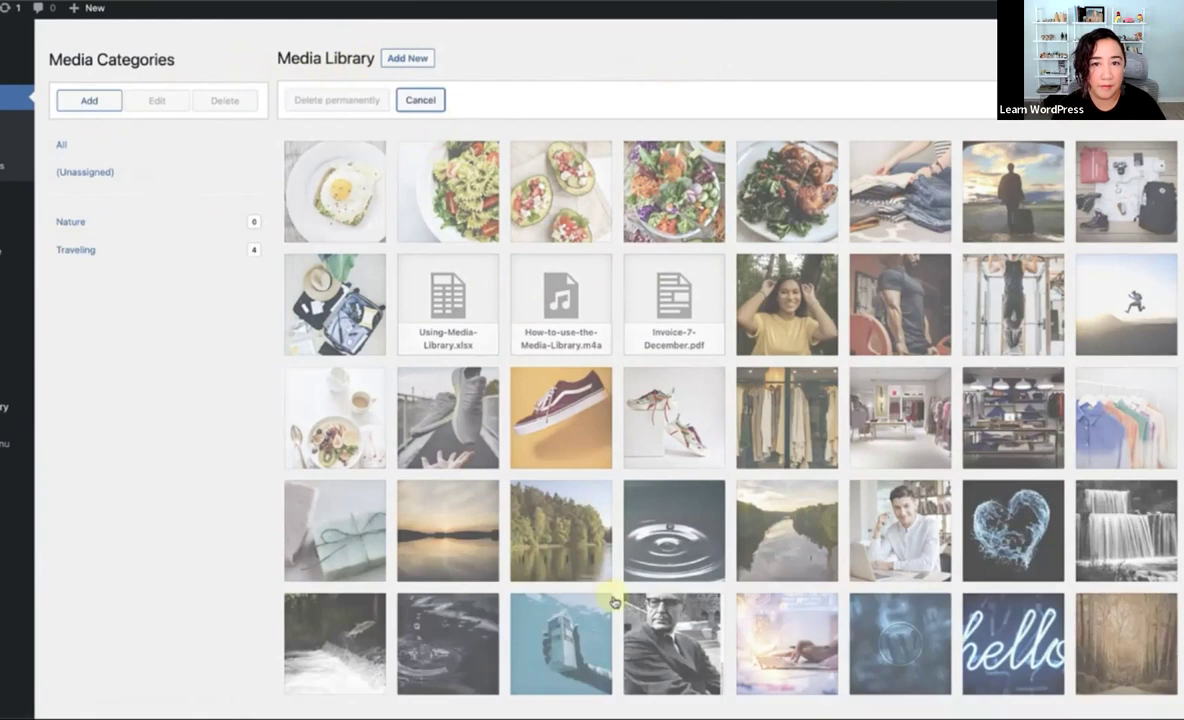
click(472, 552)
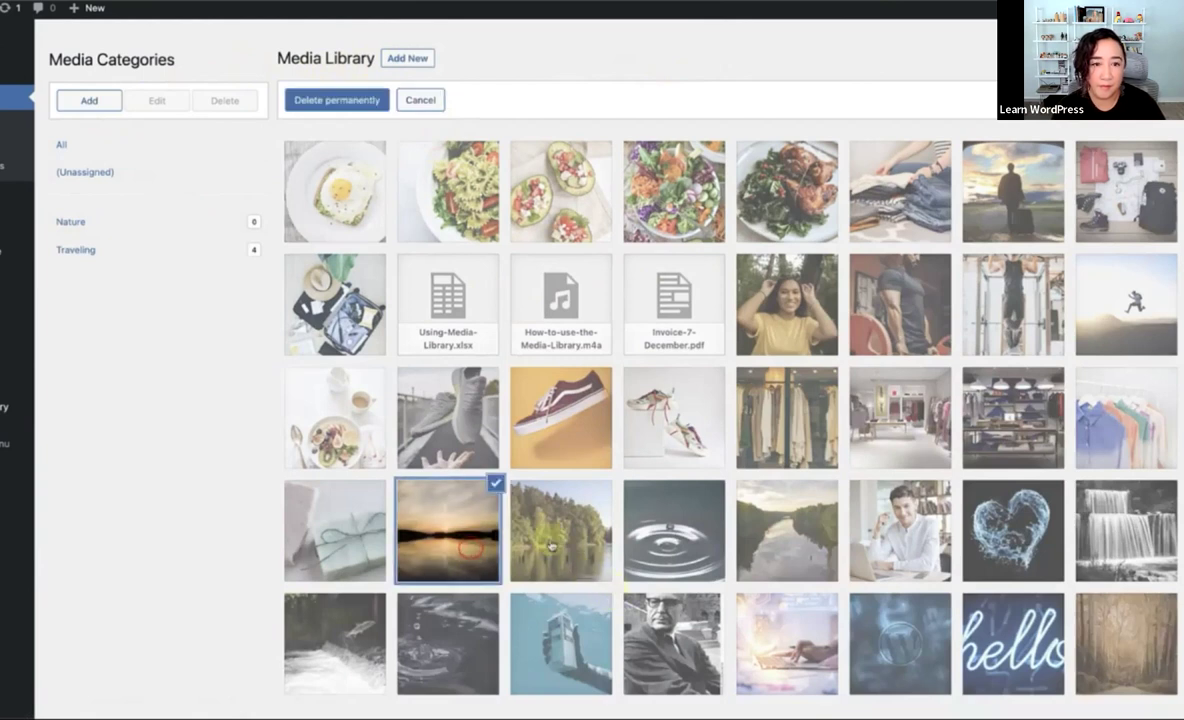
click(548, 520)
click(672, 520)
click(805, 541)
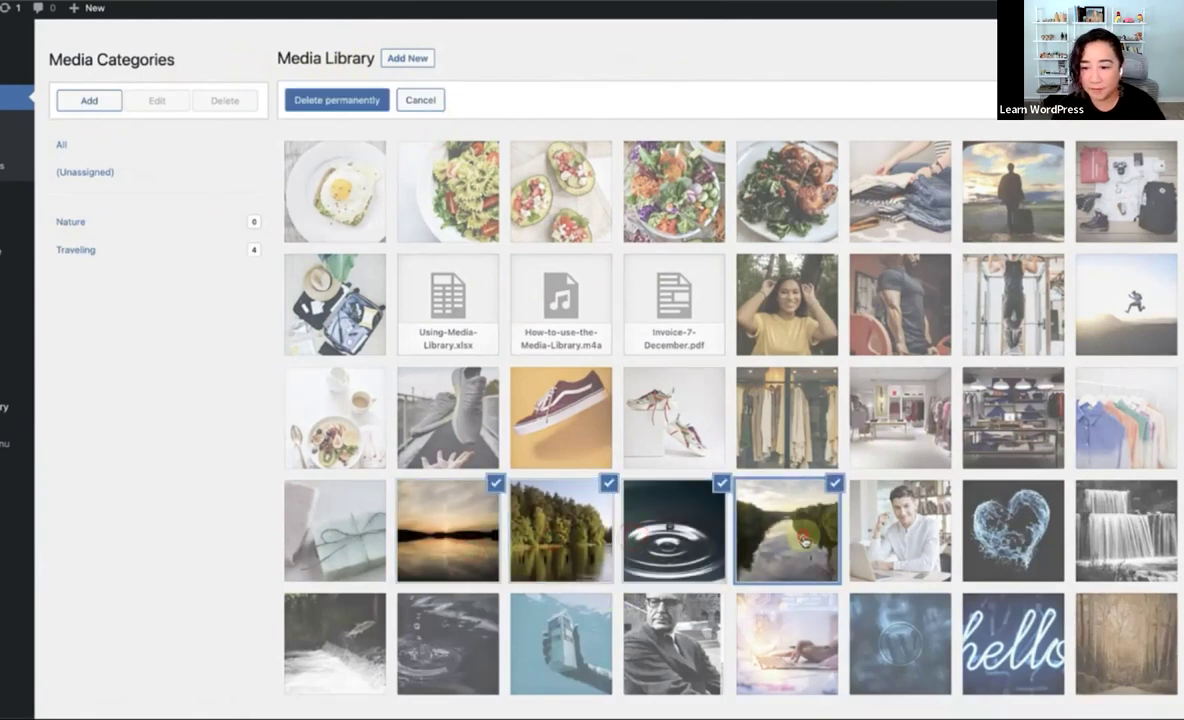
click(1106, 542)
click(1104, 605)
click(442, 644)
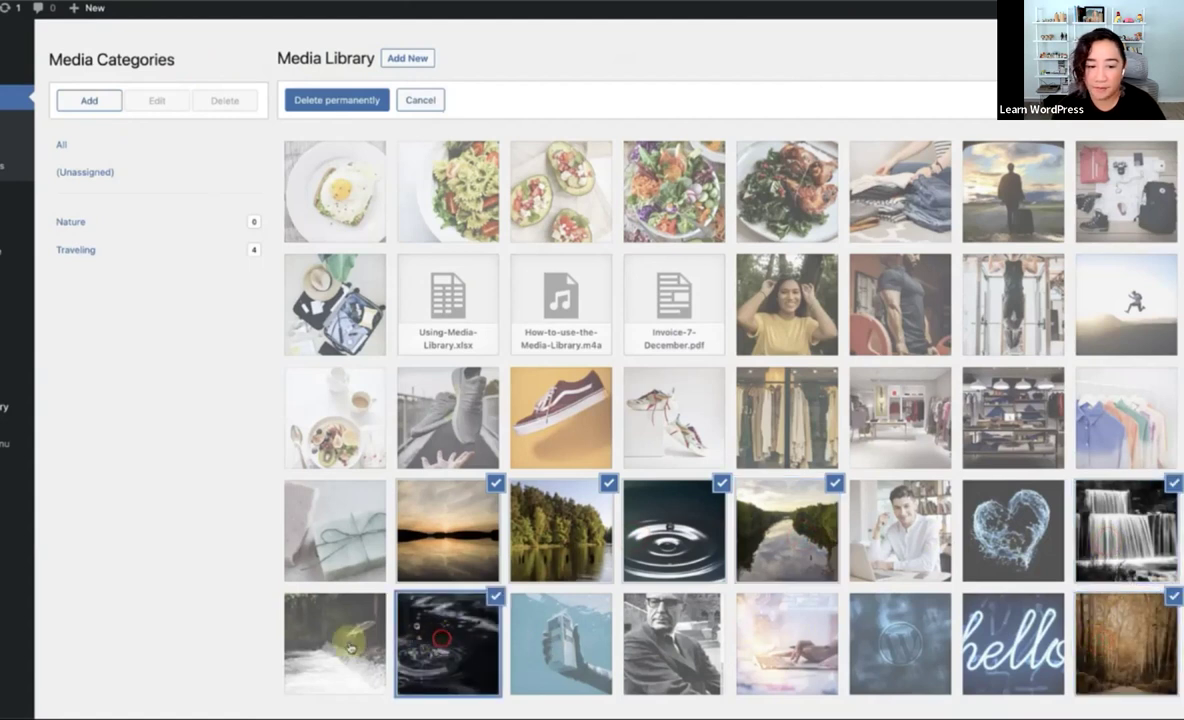
click(330, 640)
drag(330, 640, 92, 230)
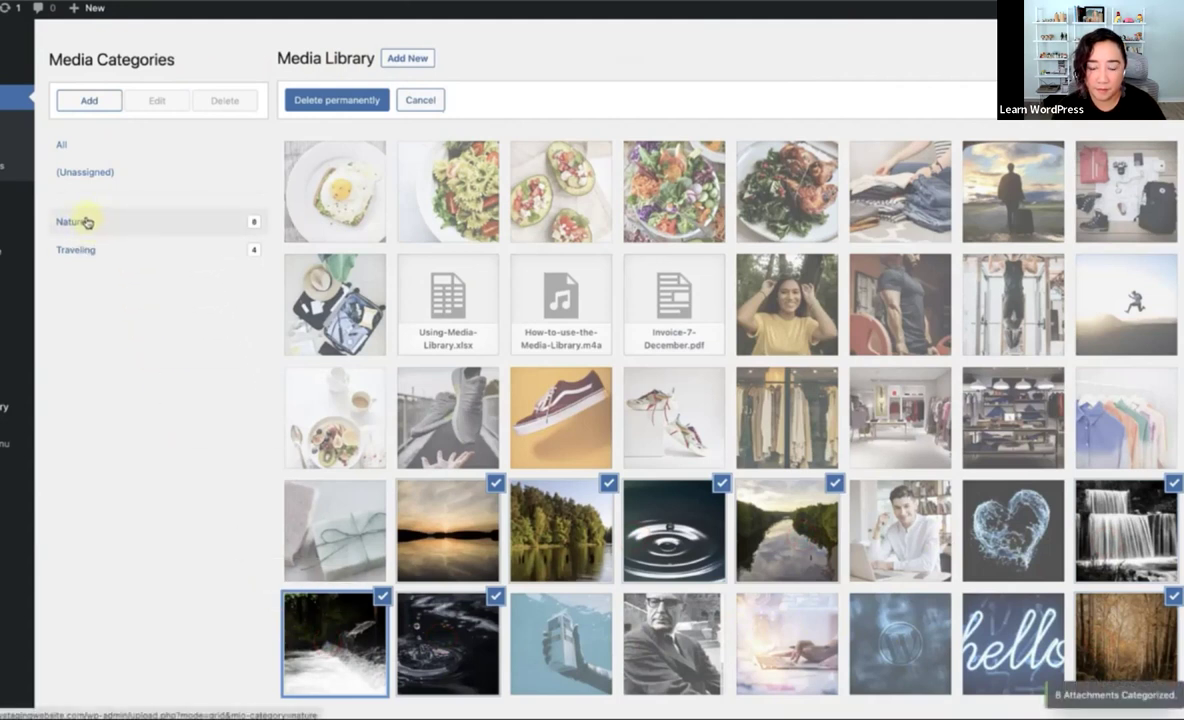
click(76, 221)
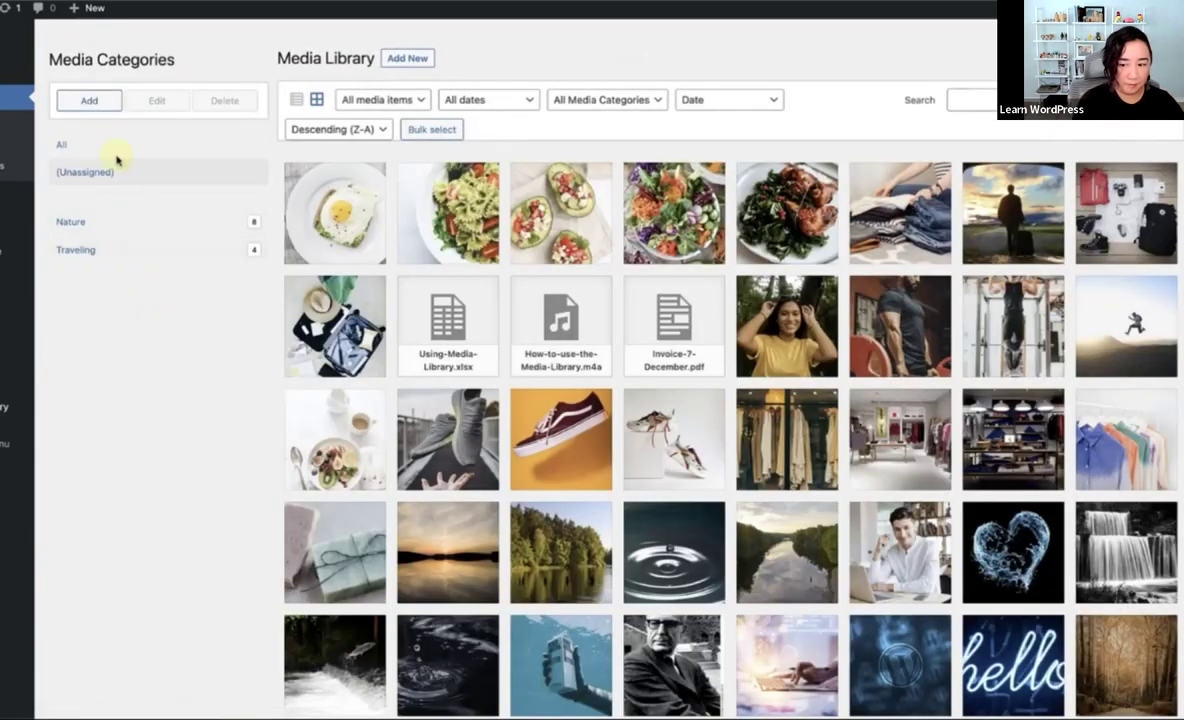
- Create a top-level media category named Lifestyle
click(90, 101)
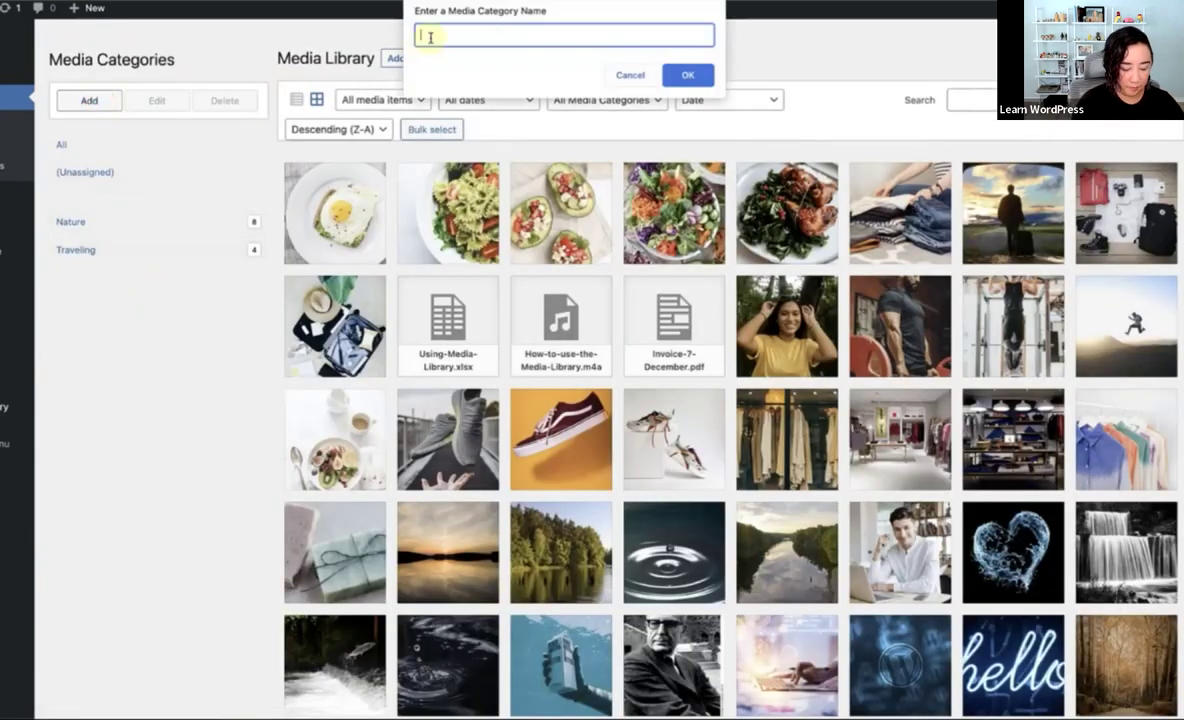
text(Lifestyle)
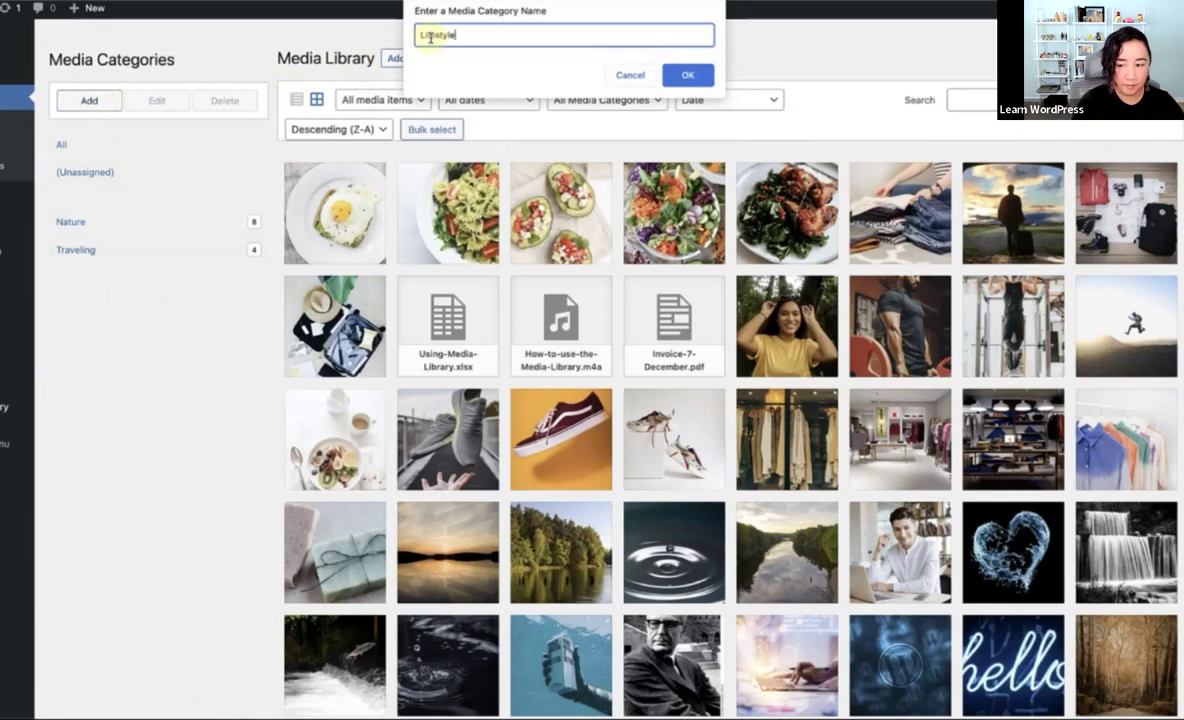
click(686, 77)
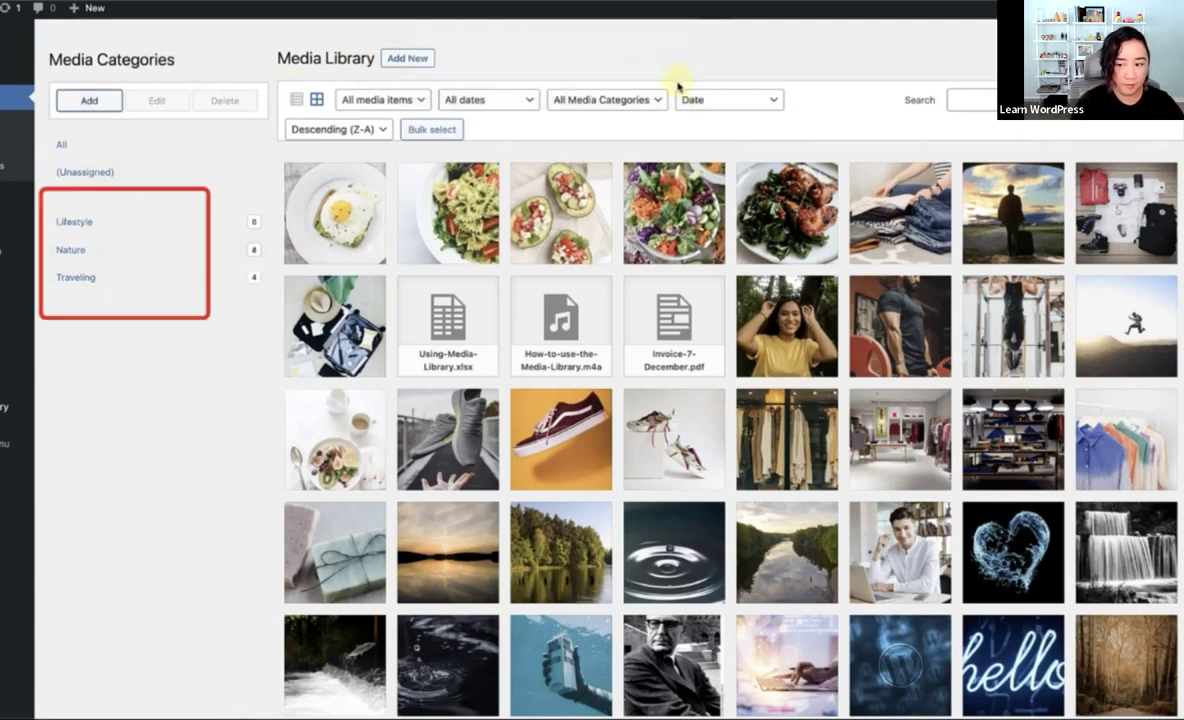
- Add an Exercise subcategory under Lifestyle, then start a second child category
right_click(110, 229)
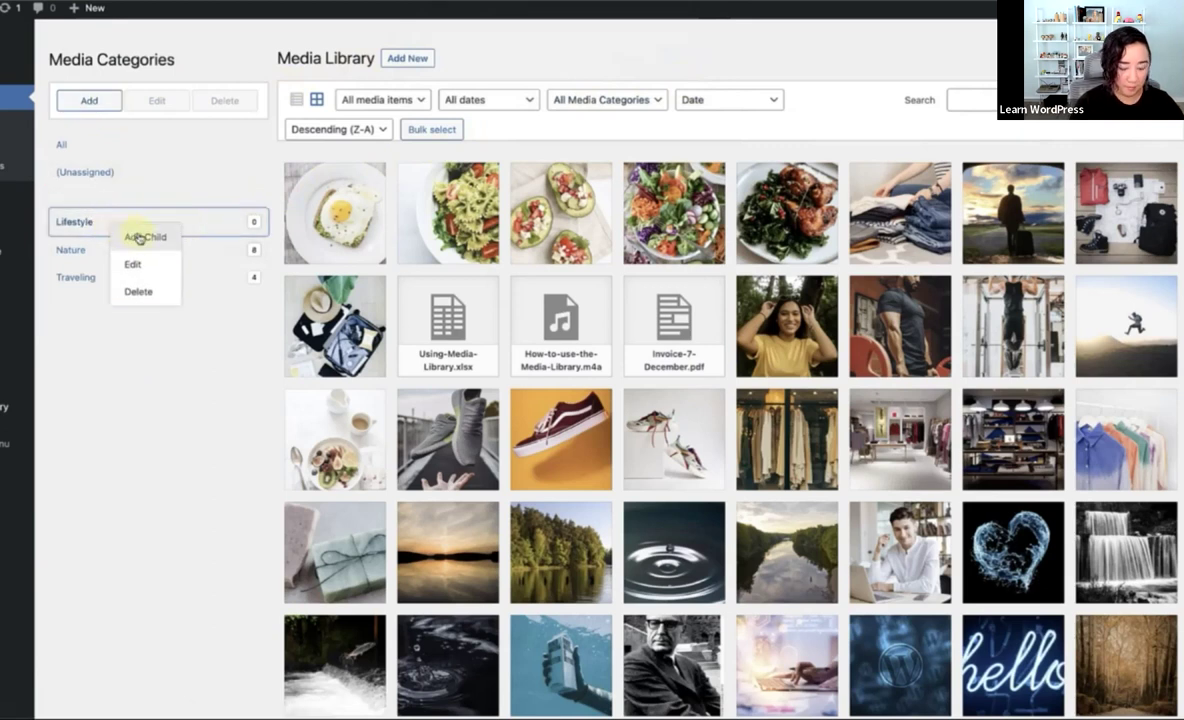
click(144, 238)
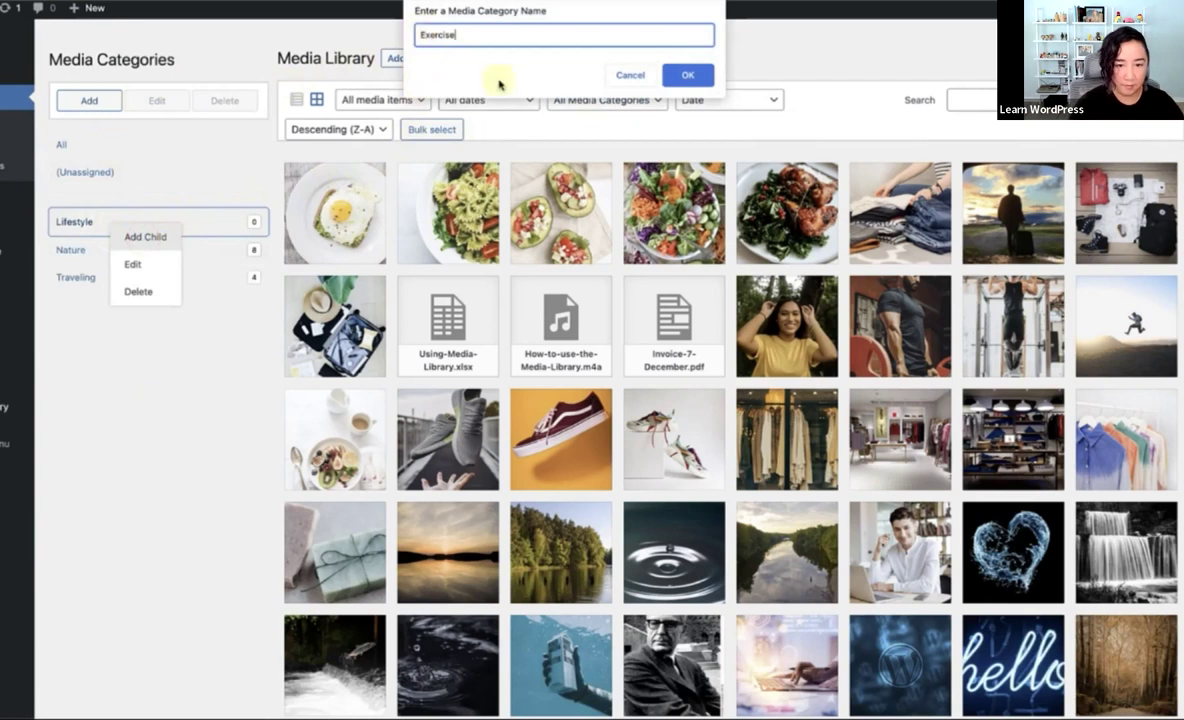
click(677, 76)
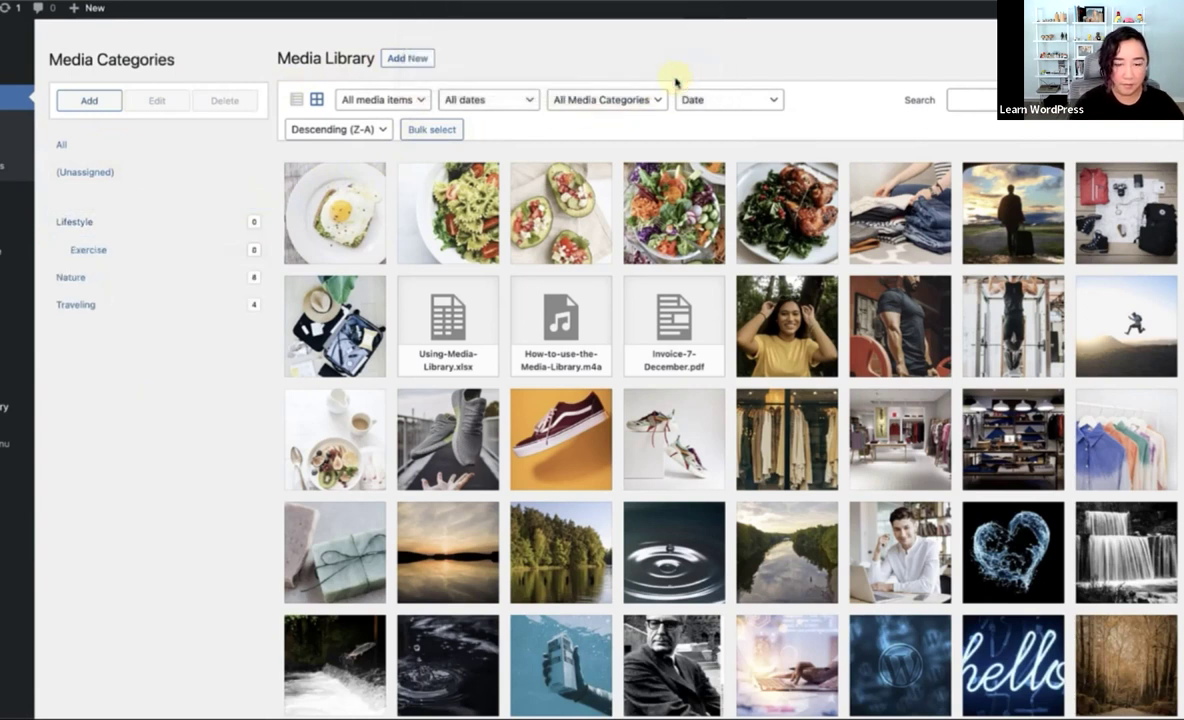
right_click(142, 232)
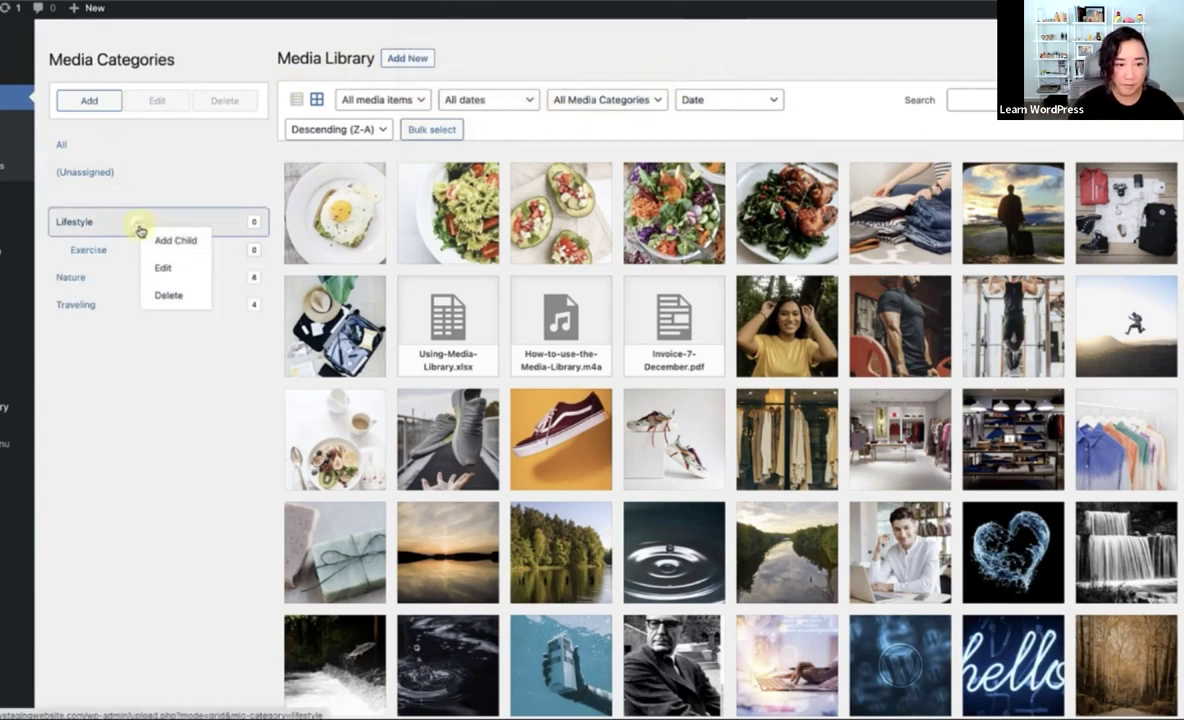
click(168, 237)
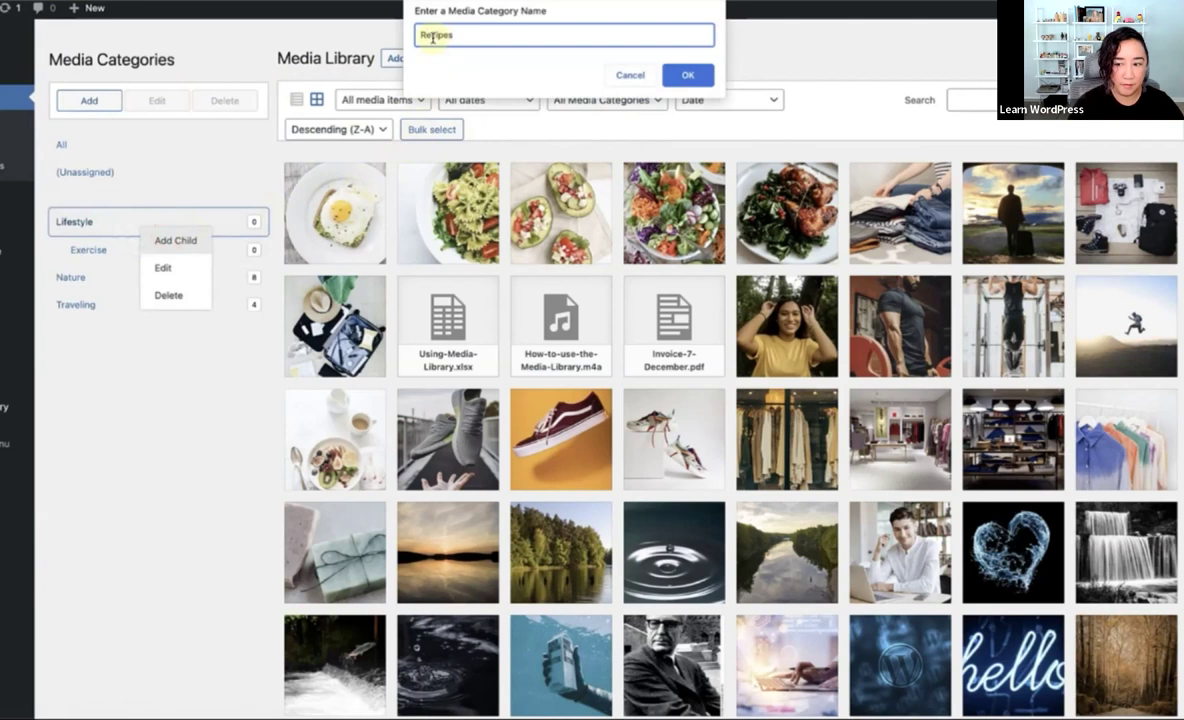
- Name the second subcategory Recipes, then file the two gym photos under Exercise and check its count
text(Recipes)
click(684, 80)
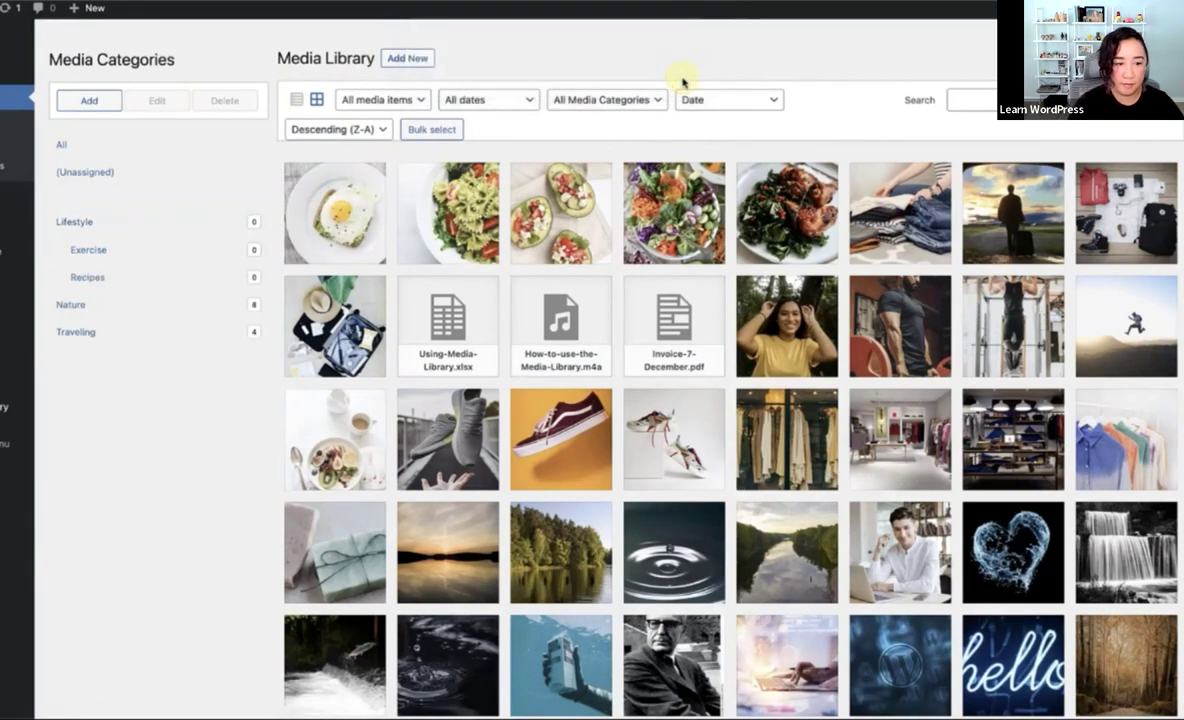
click(423, 129)
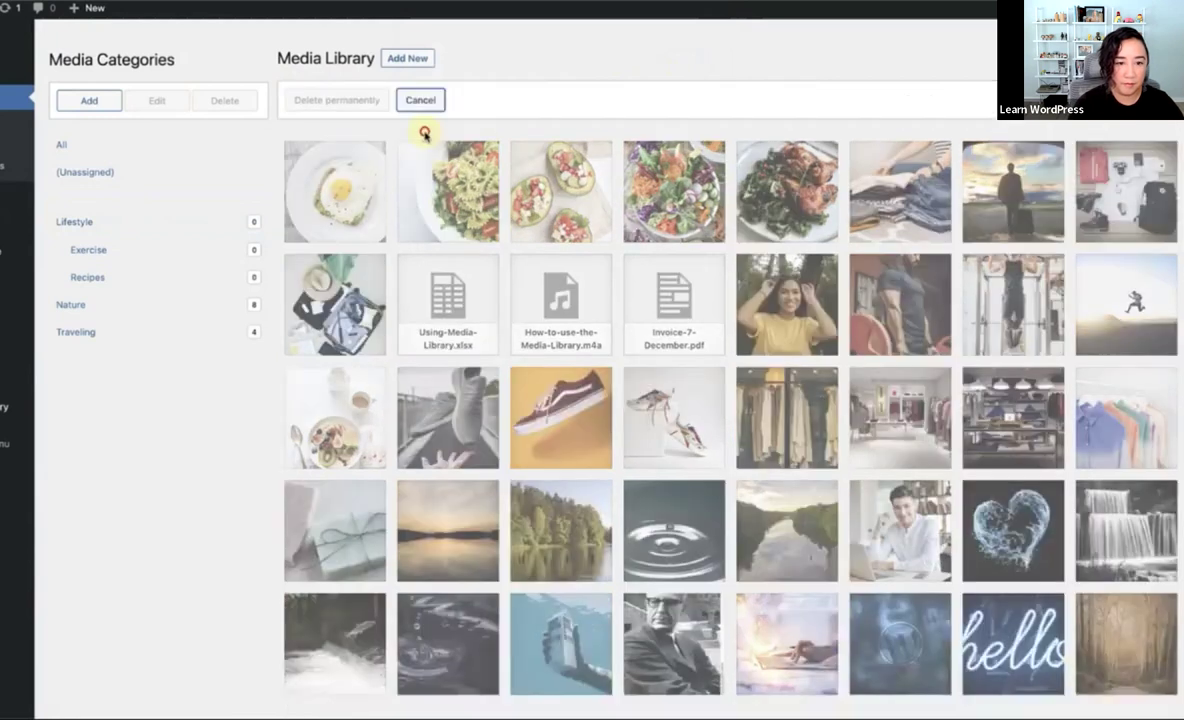
click(875, 285)
drag(991, 298, 476, 320)
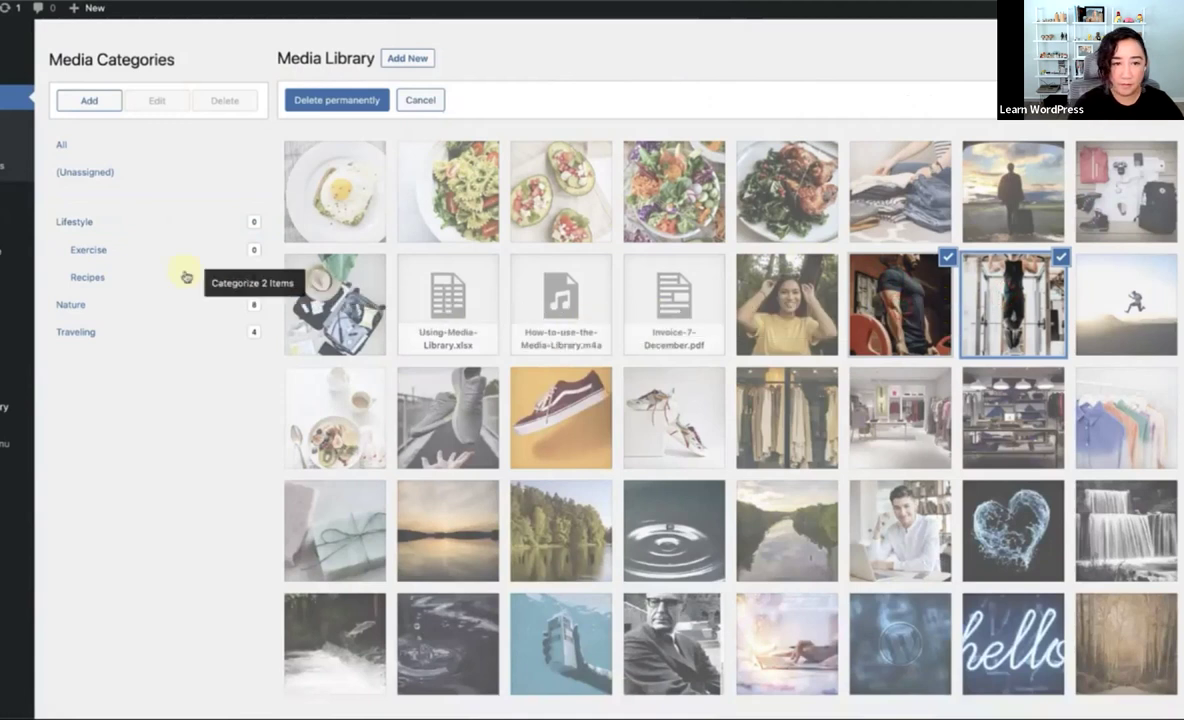
drag(185, 277, 90, 258)
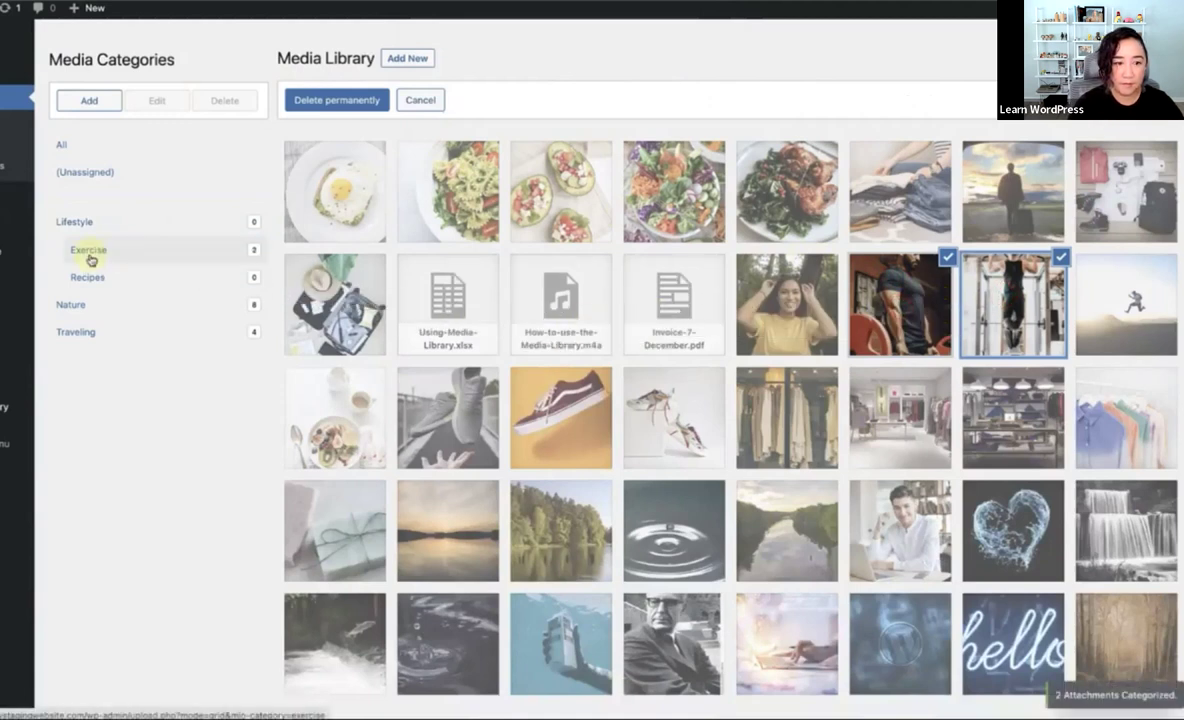
click(89, 252)
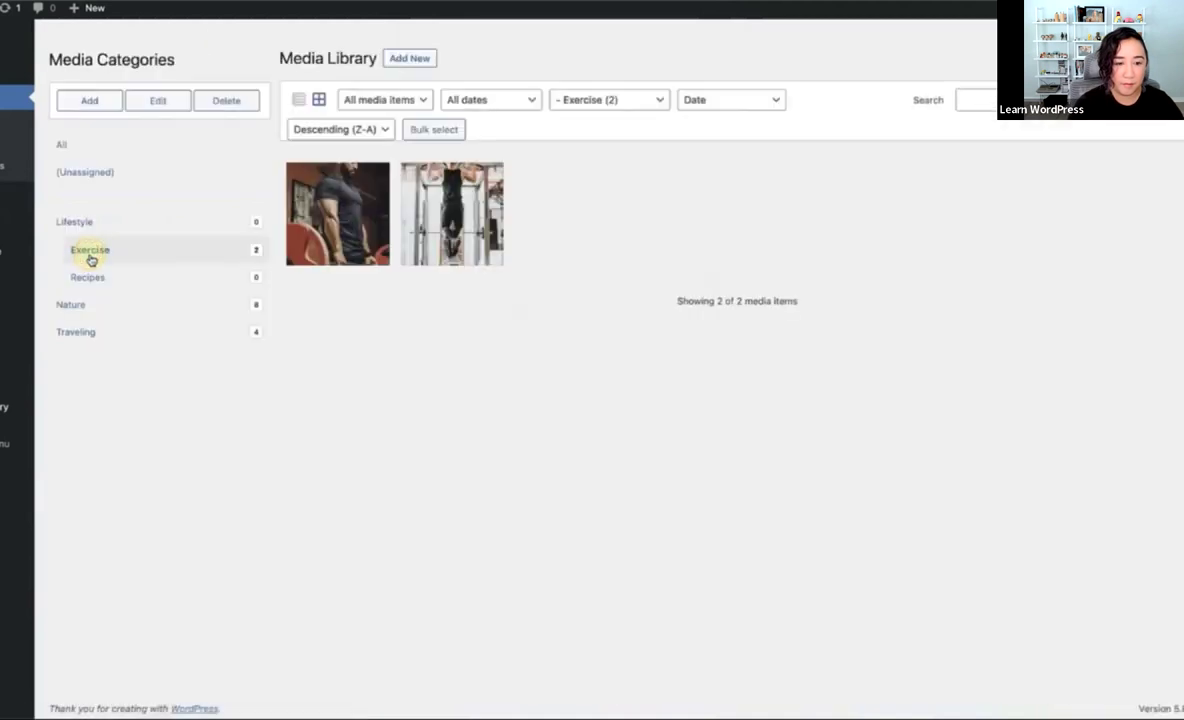
click(86, 142)
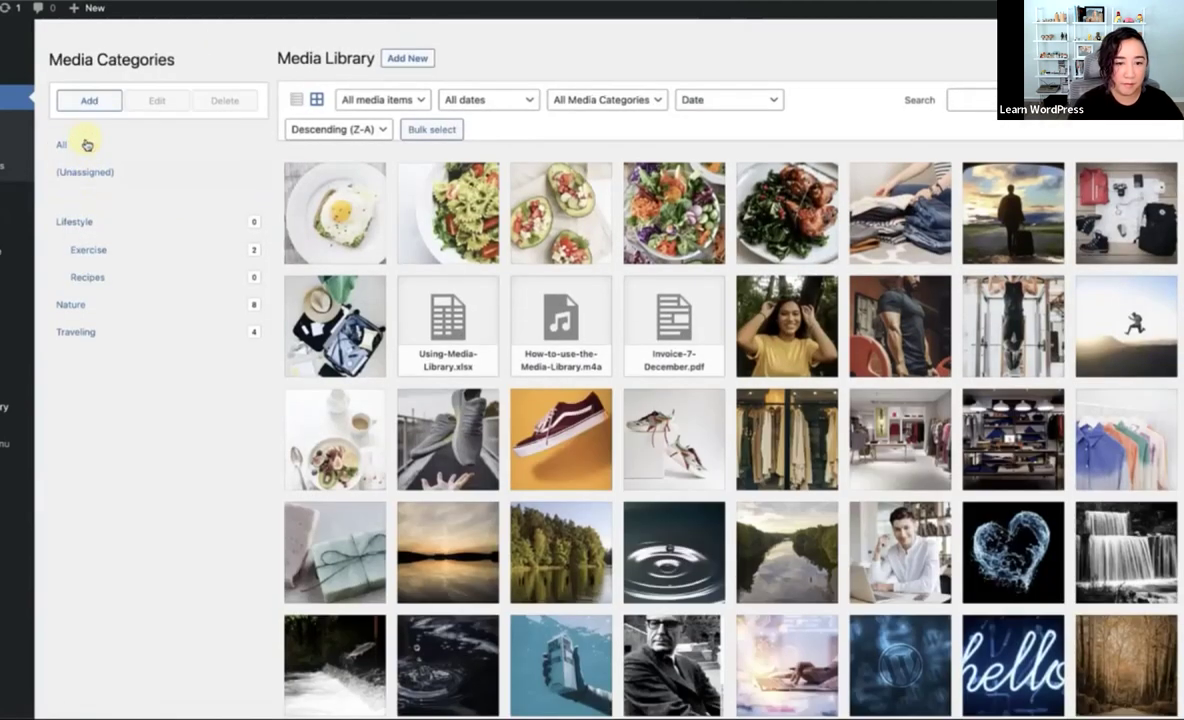
- Create three child categories under Recipes: Vegetarian, Meat and Breakfast
right_click(99, 272)
click(139, 290)
text(Vegetarian)
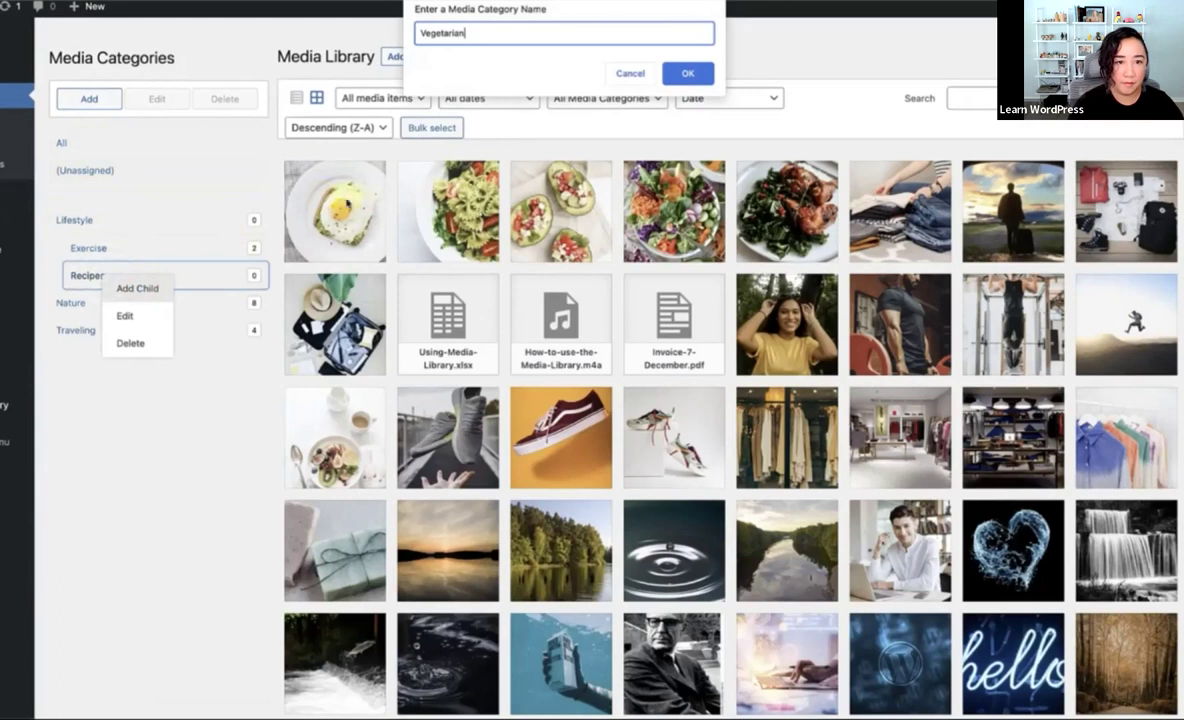
click(686, 71)
right_click(119, 274)
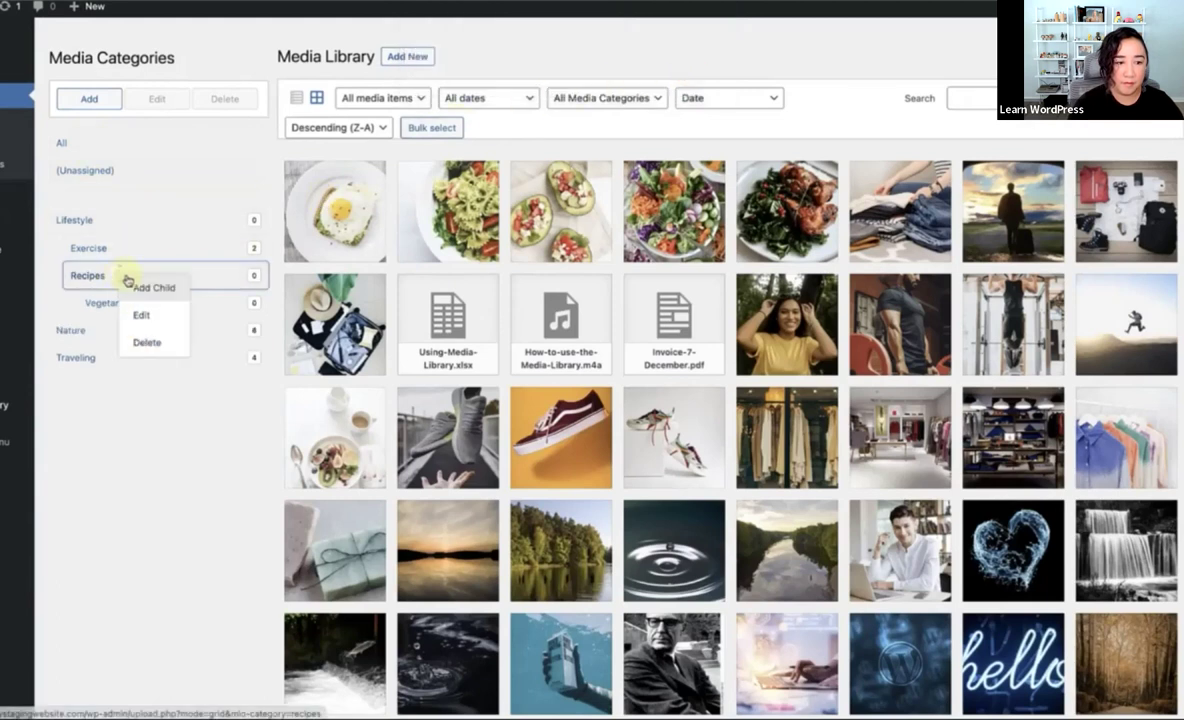
click(145, 287)
text(Meat)
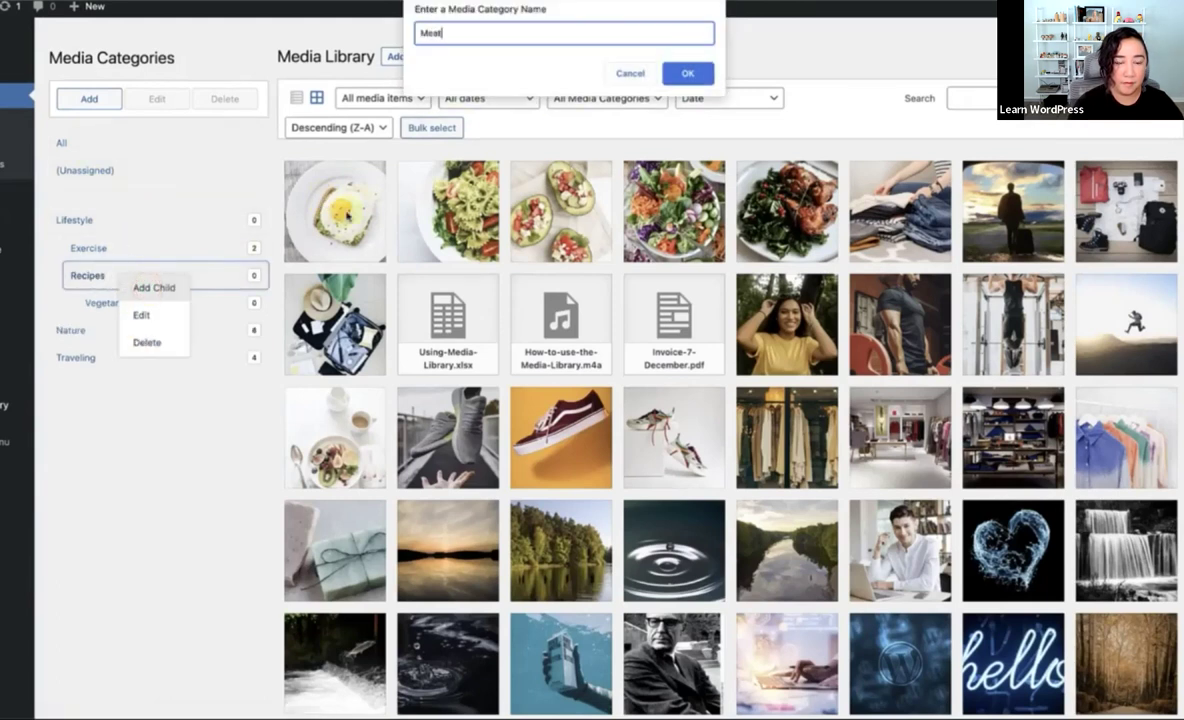
click(681, 72)
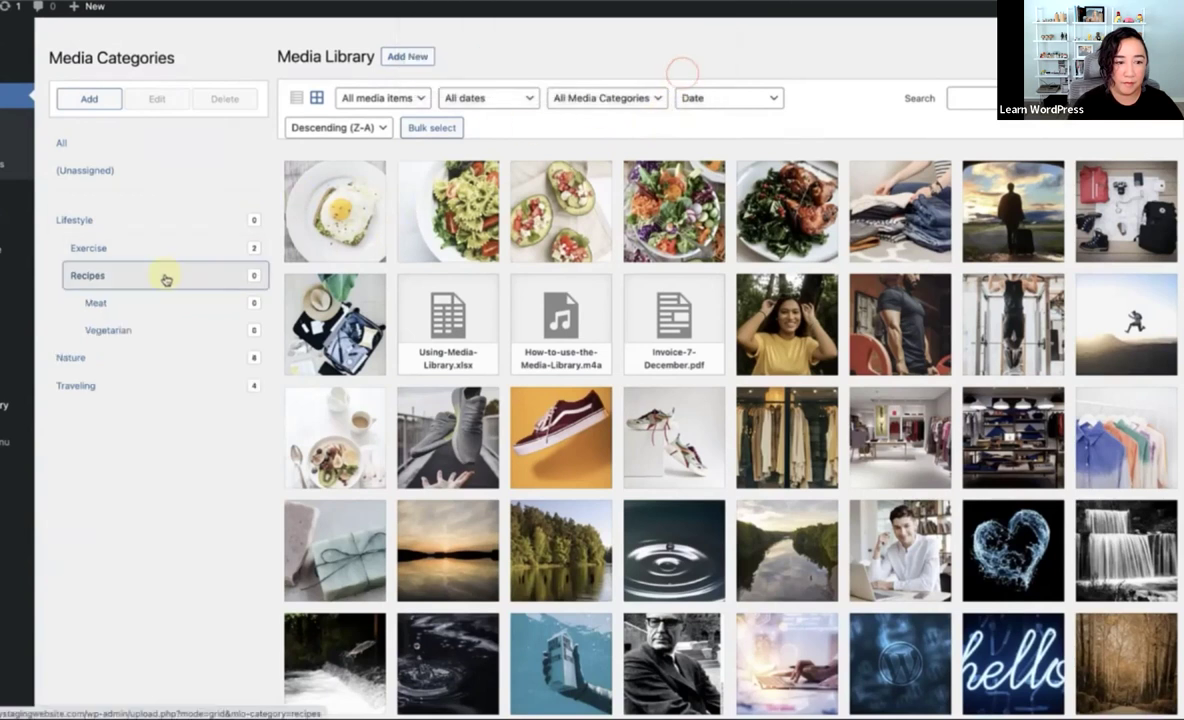
right_click(165, 276)
click(200, 288)
text(Breakfast)
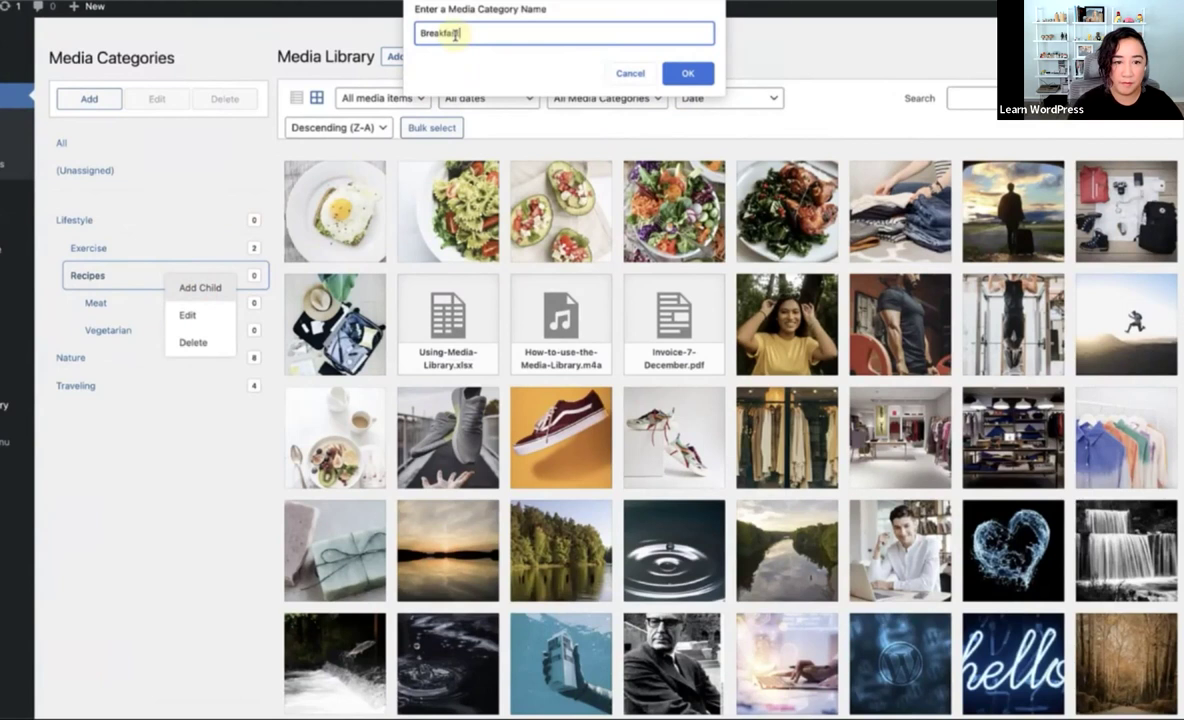
click(687, 75)
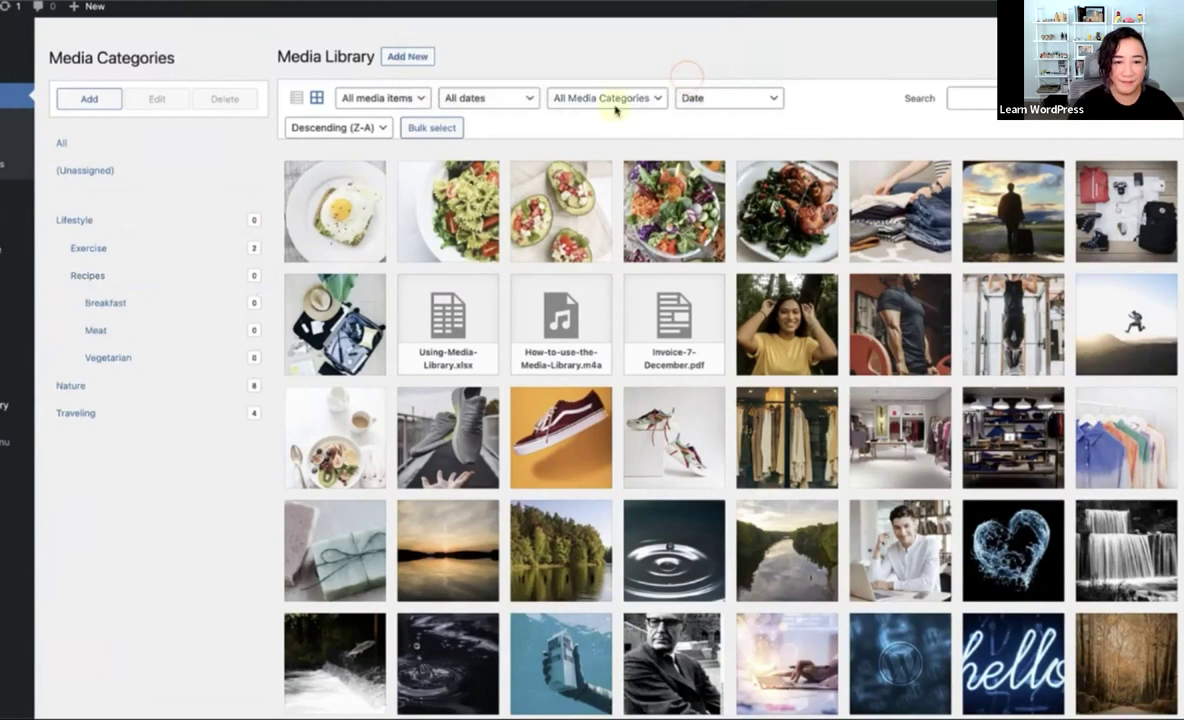
- File the fried egg and yogurt bowl photos under Breakfast and check that filter
click(423, 130)
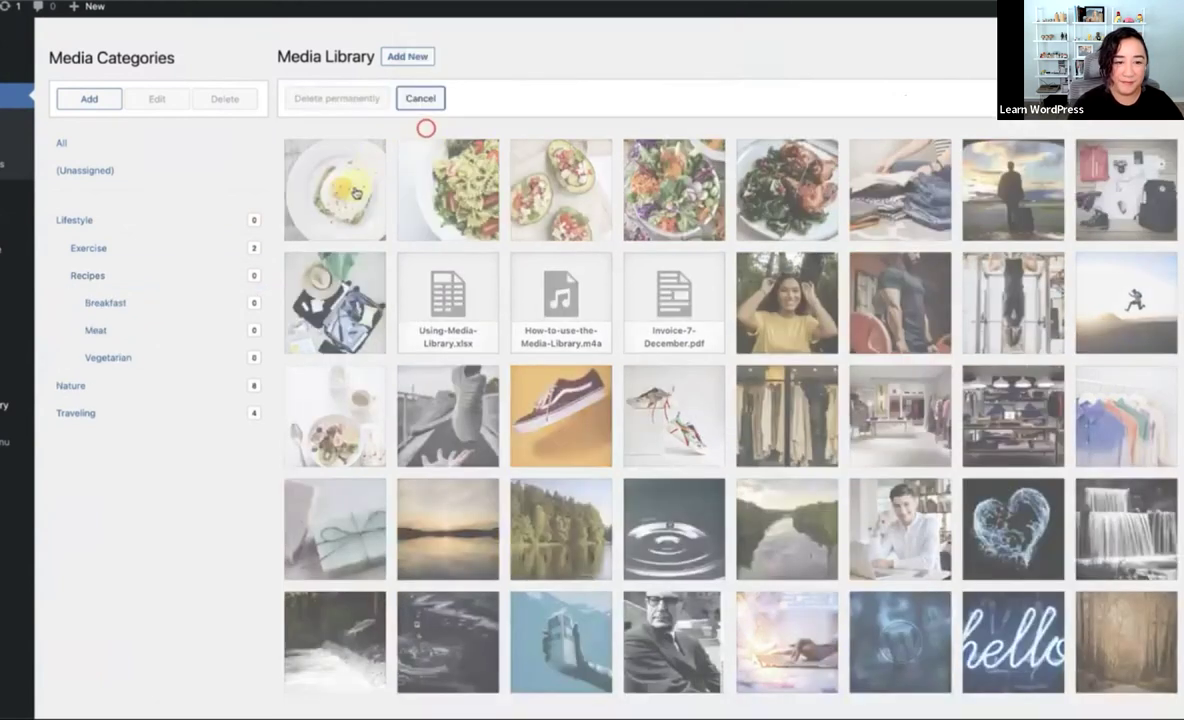
click(328, 183)
click(302, 405)
drag(321, 178, 120, 315)
click(114, 304)
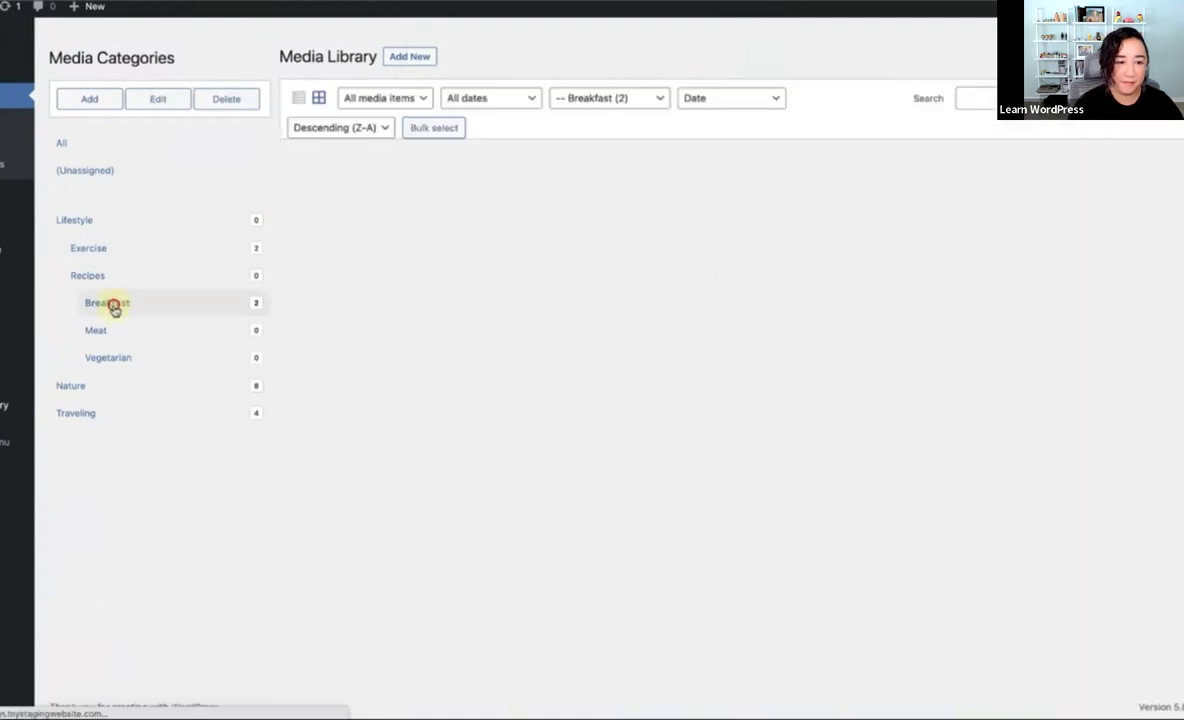
click(104, 146)
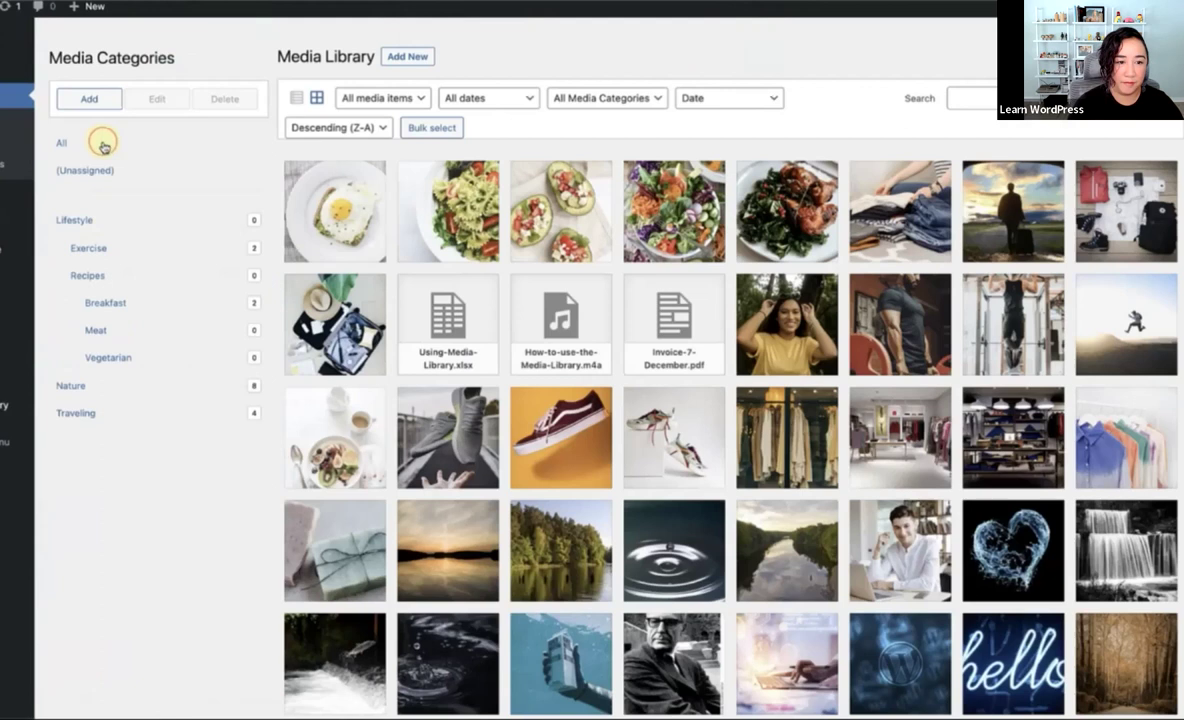
- File the pasta salad, avocado and mixed salad photos under Vegetarian
click(430, 128)
click(445, 185)
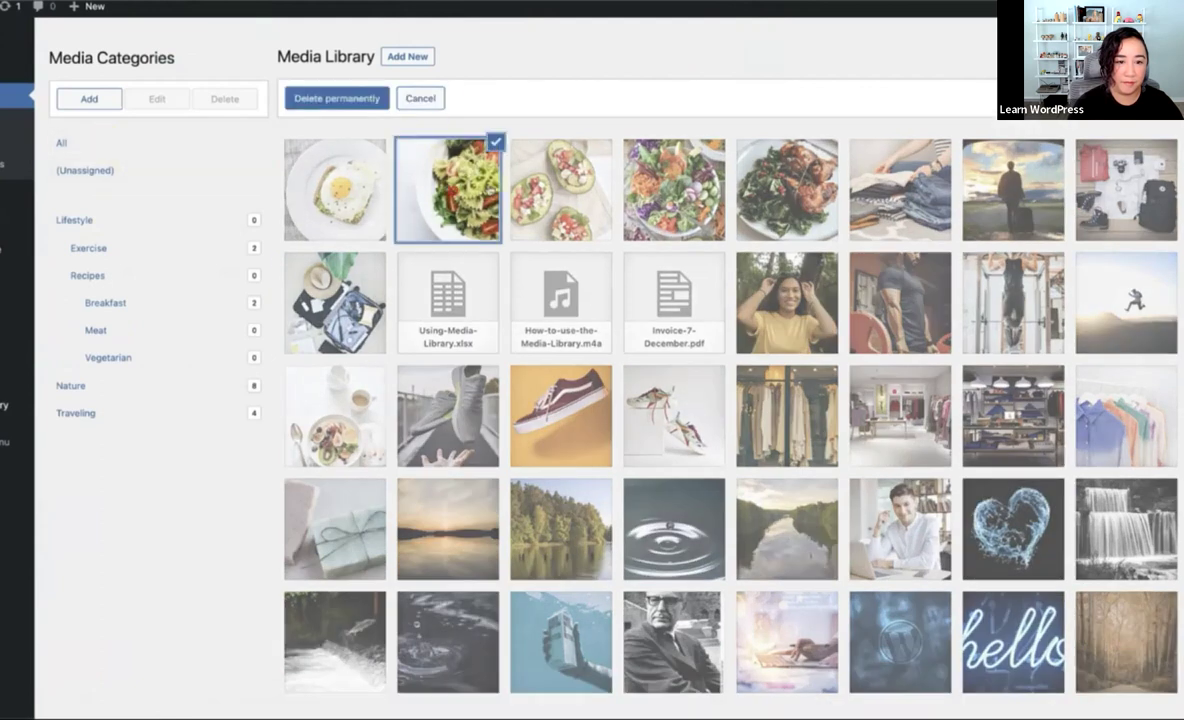
click(560, 188)
click(672, 190)
drag(538, 186, 128, 366)
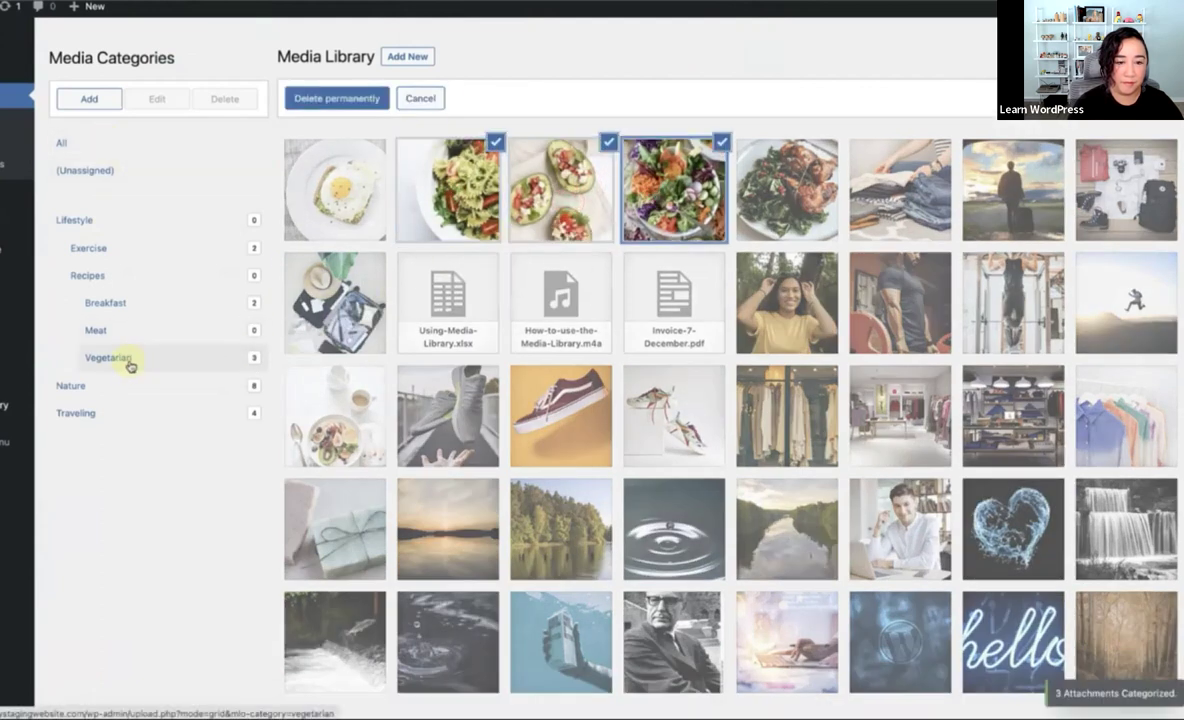
click(150, 146)
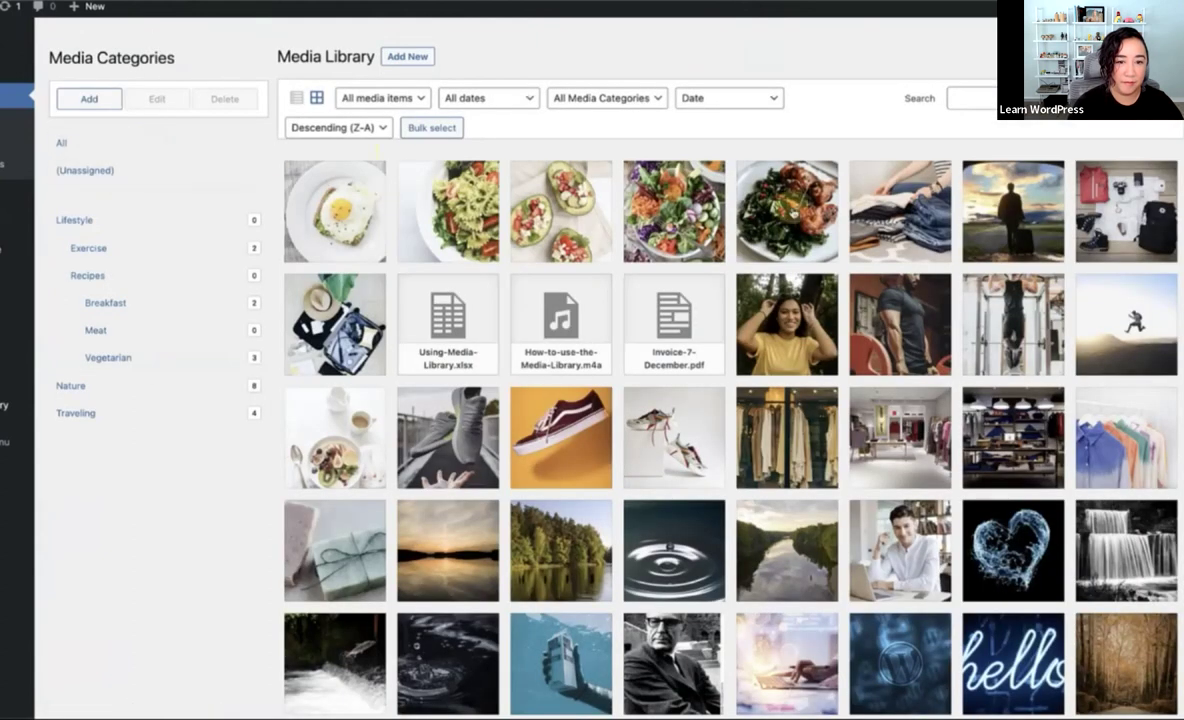
- File the meat photo under Meat, then review the Breakfast, Meat and Vegetarian filters
drag(740, 195, 97, 333)
click(99, 304)
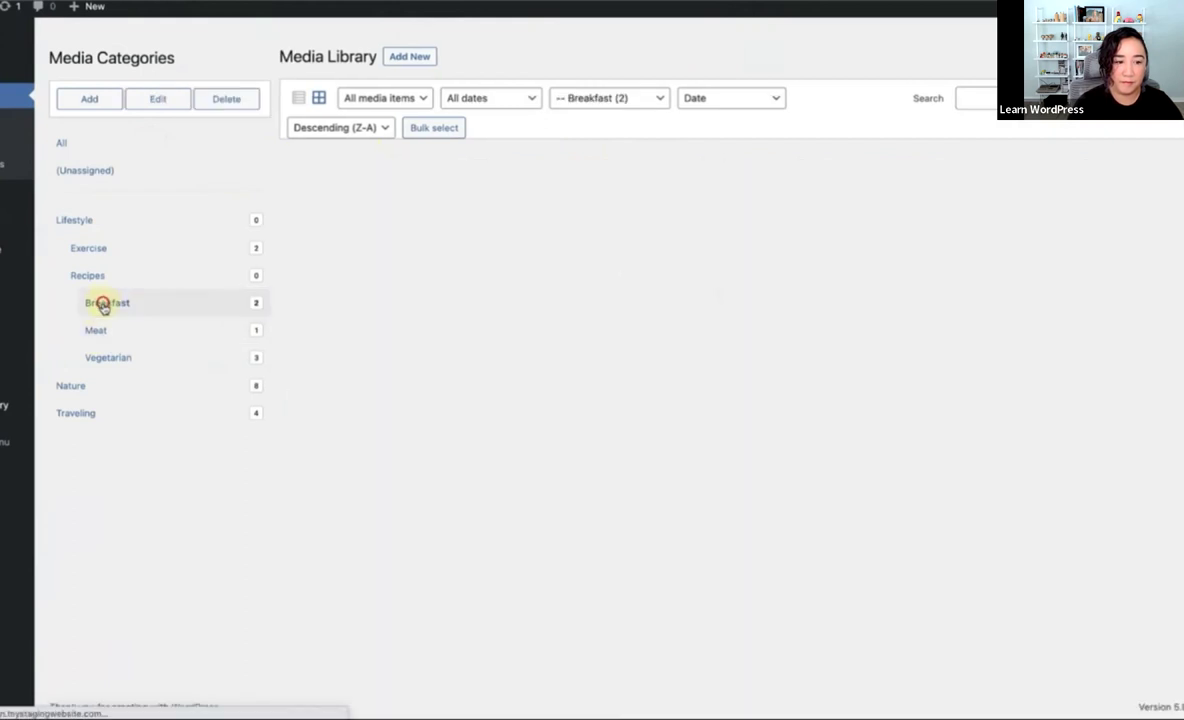
click(97, 333)
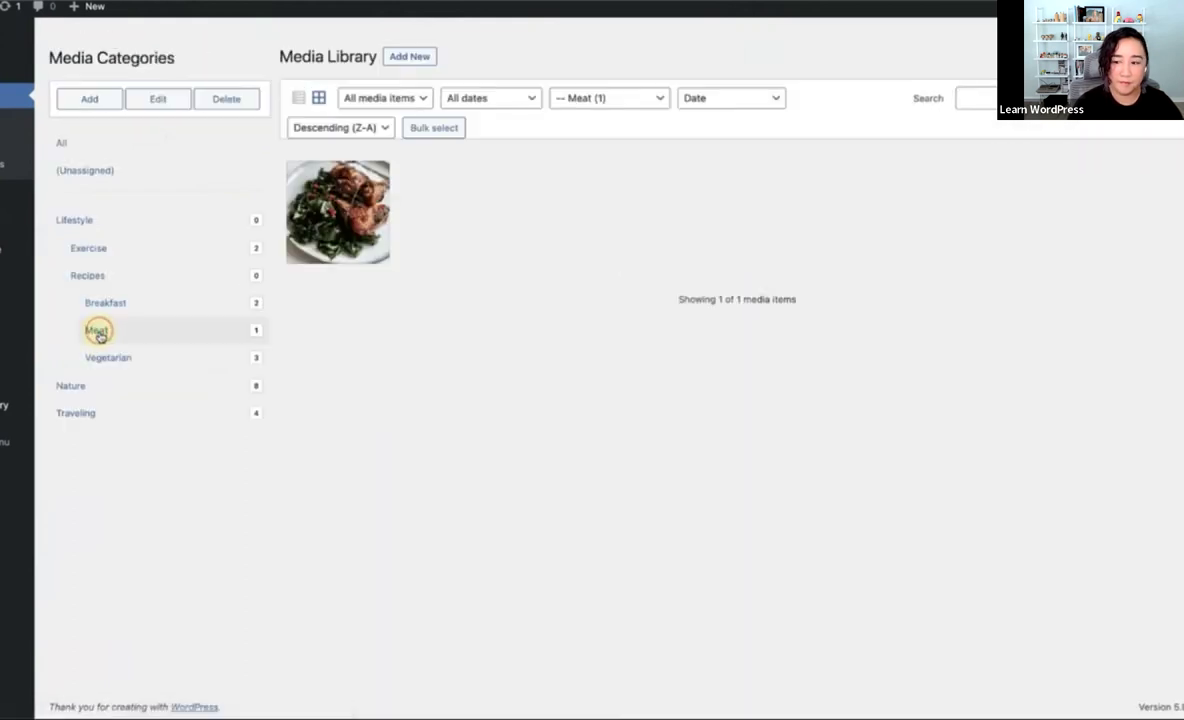
click(102, 360)
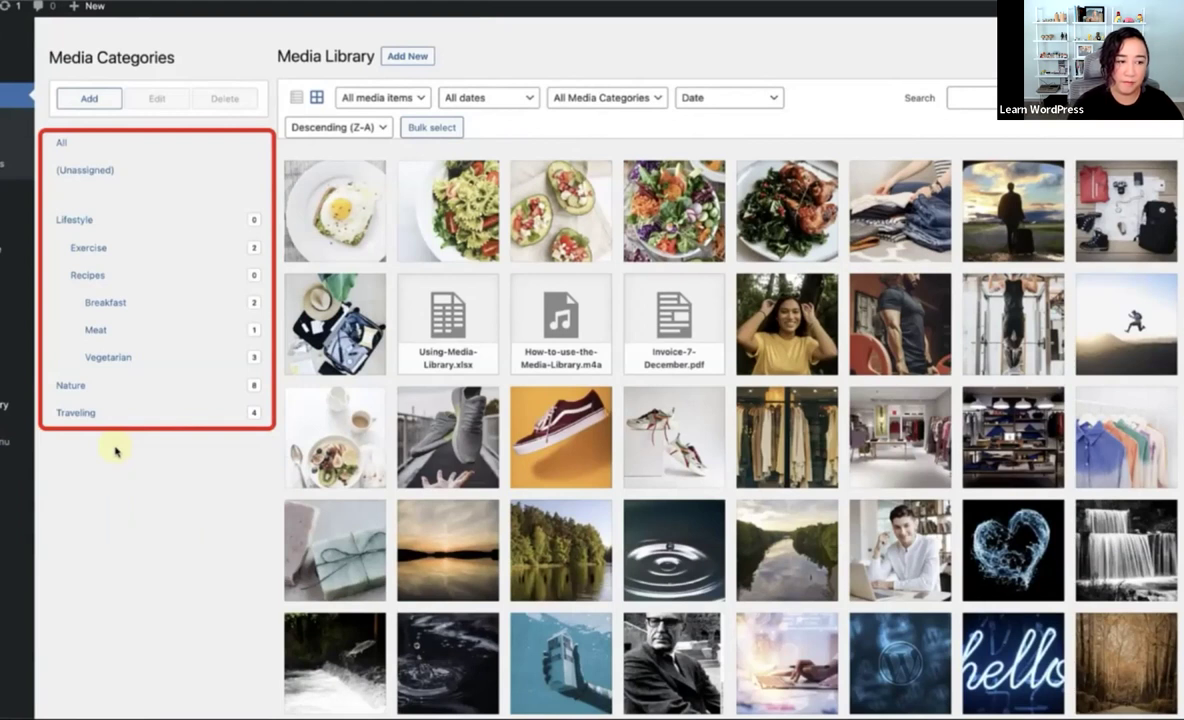
- Delete the Traveling category and show only media with no category
click(134, 172)
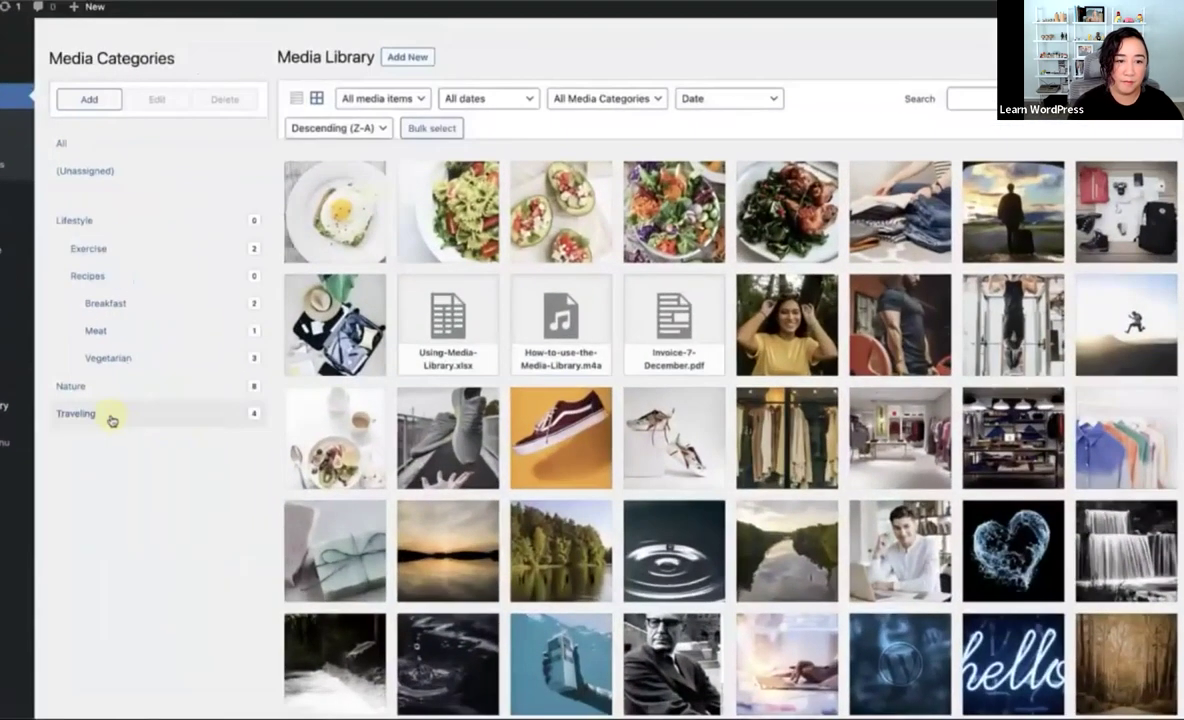
right_click(279, 395)
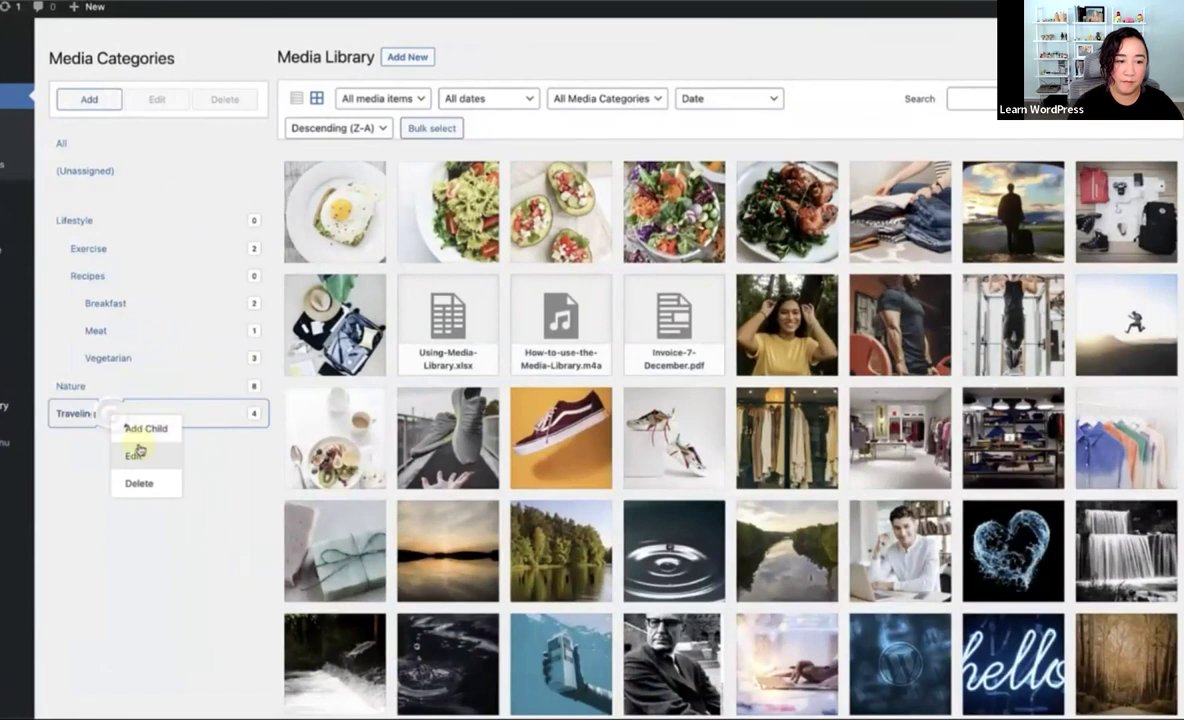
click(131, 486)
click(683, 40)
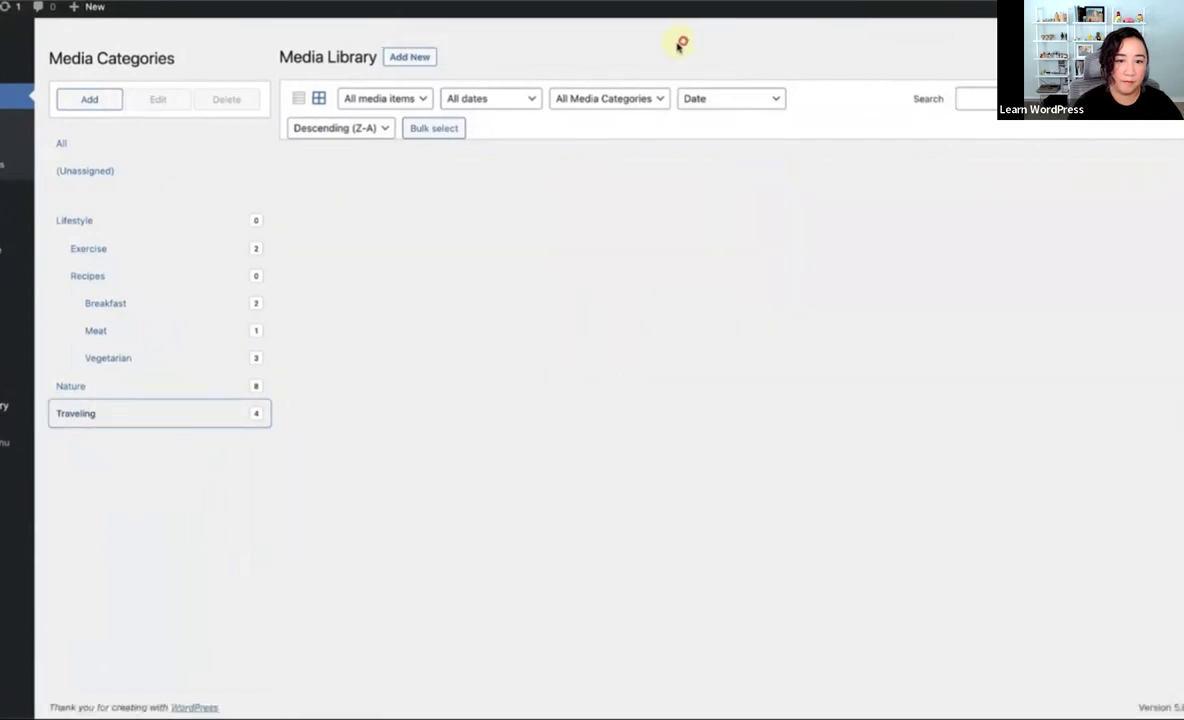
click(152, 170)
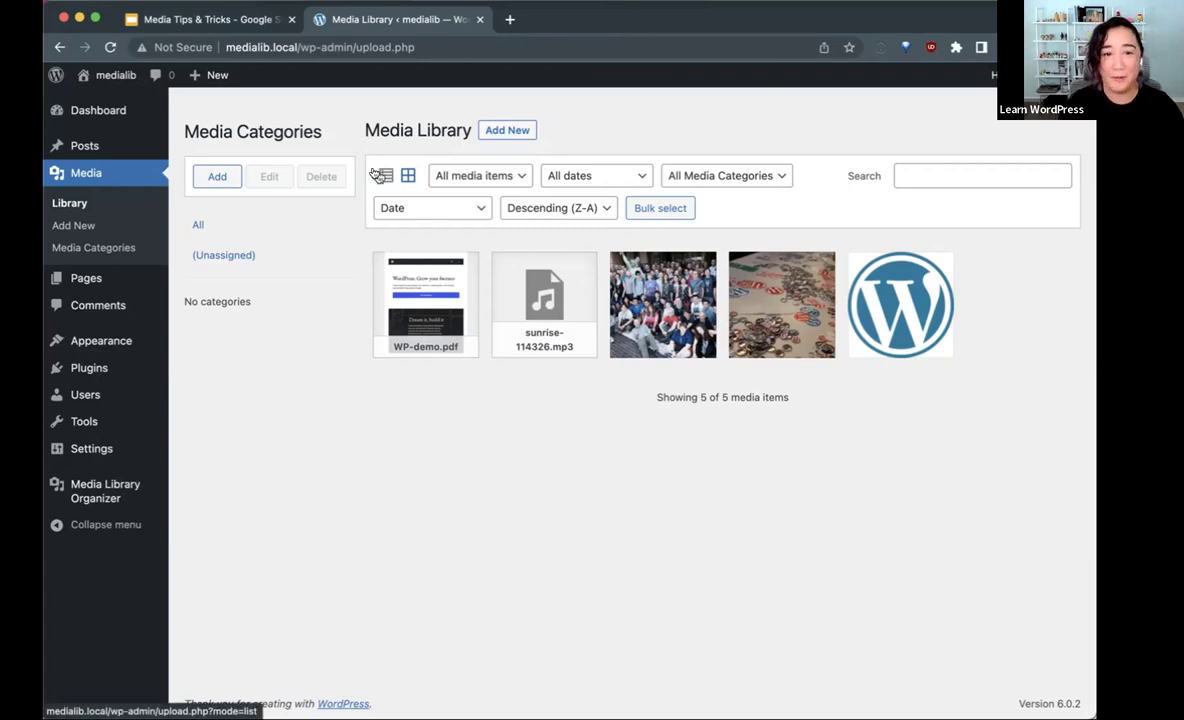
- Add two new media categories, Logos and WordPress
click(214, 175)
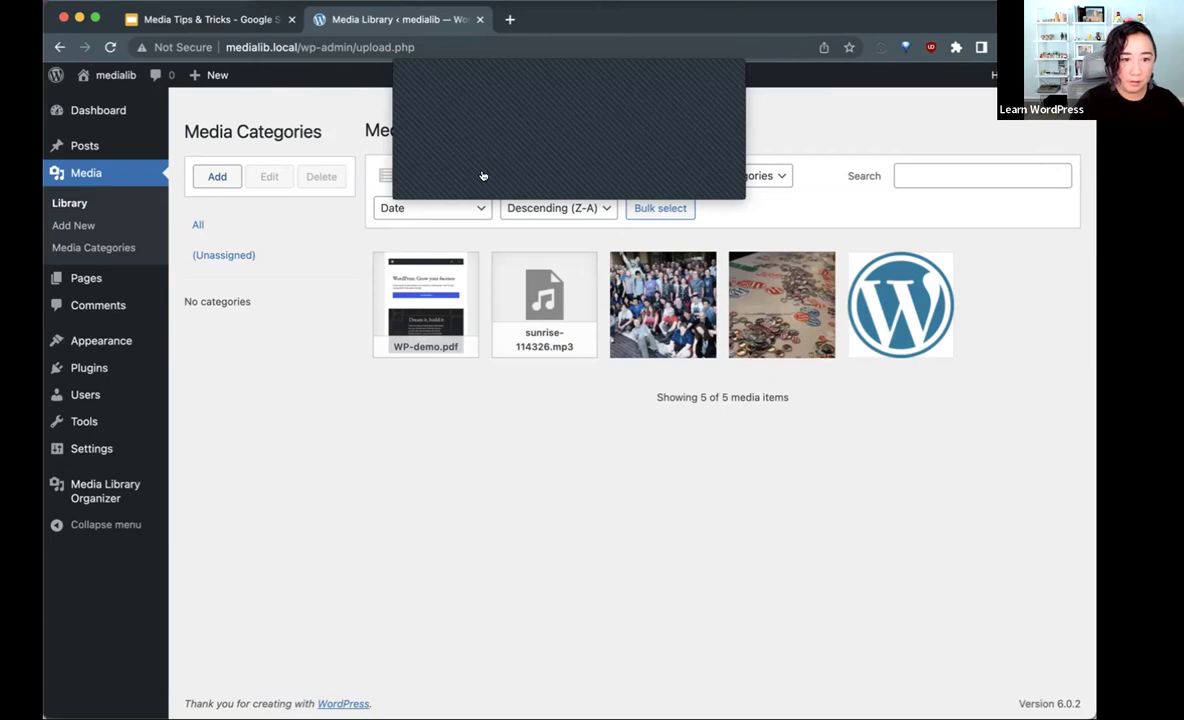
key(Return)
click(207, 176)
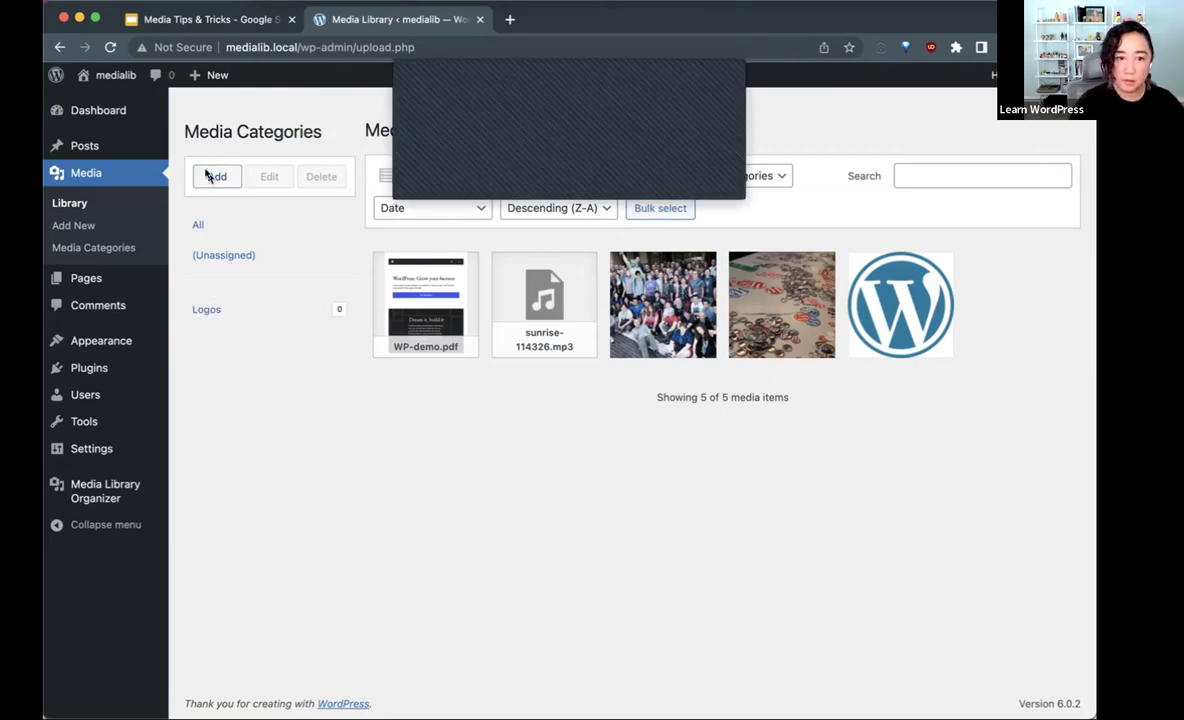
key(Return)
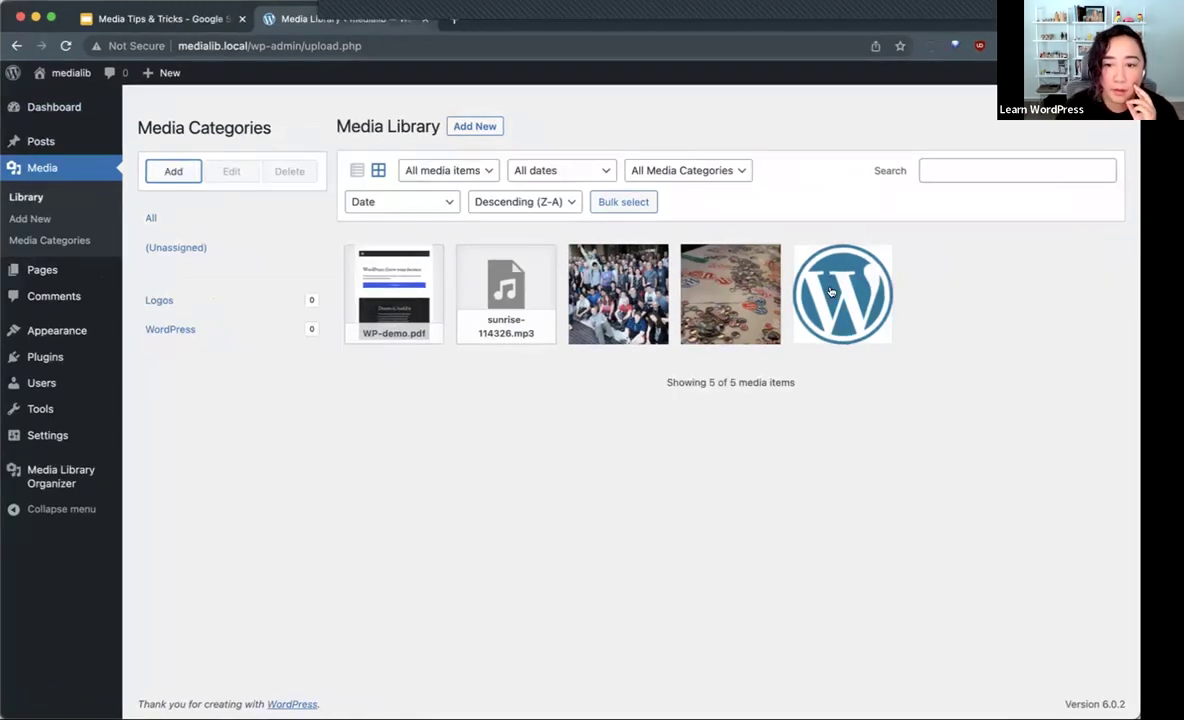
- File the blue WordPress logo image under the Logos category
click(833, 292)
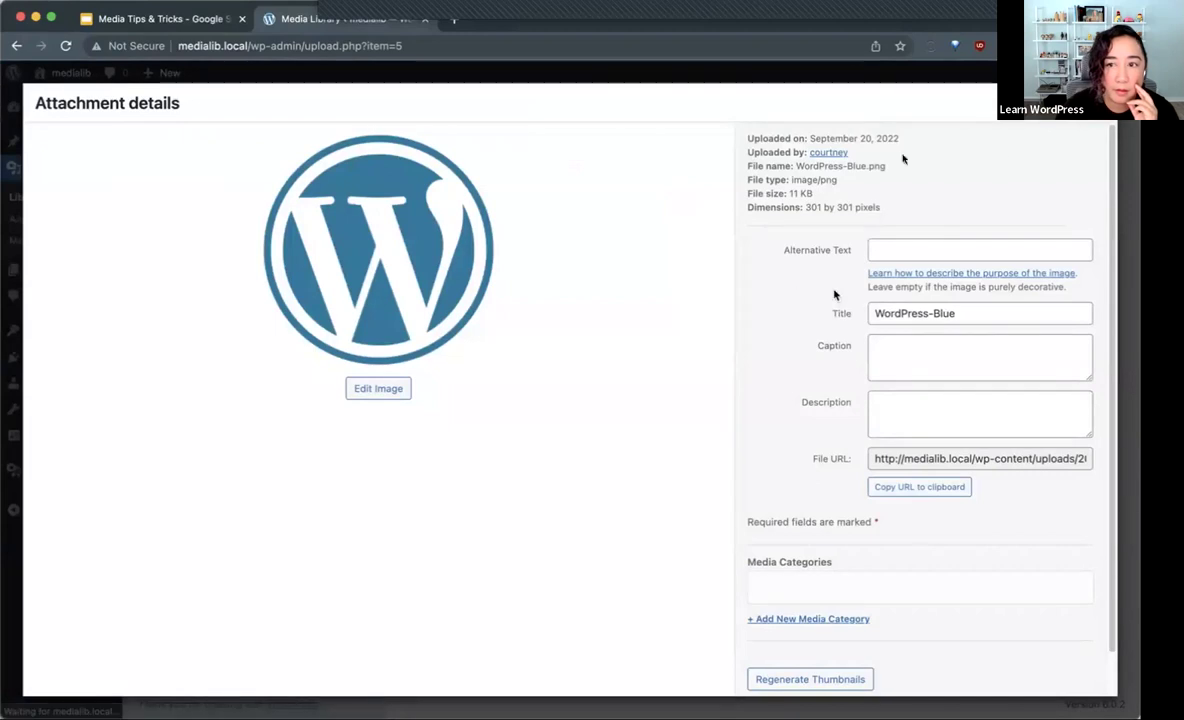
key(Escape)
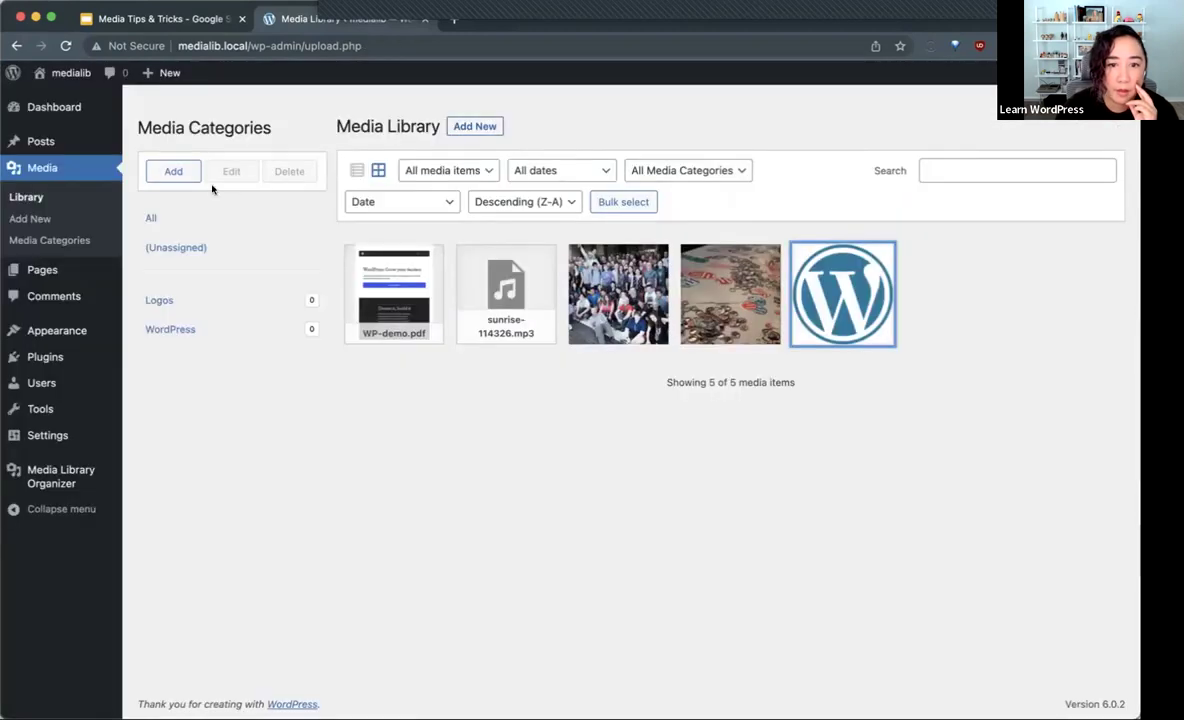
click(628, 202)
click(853, 281)
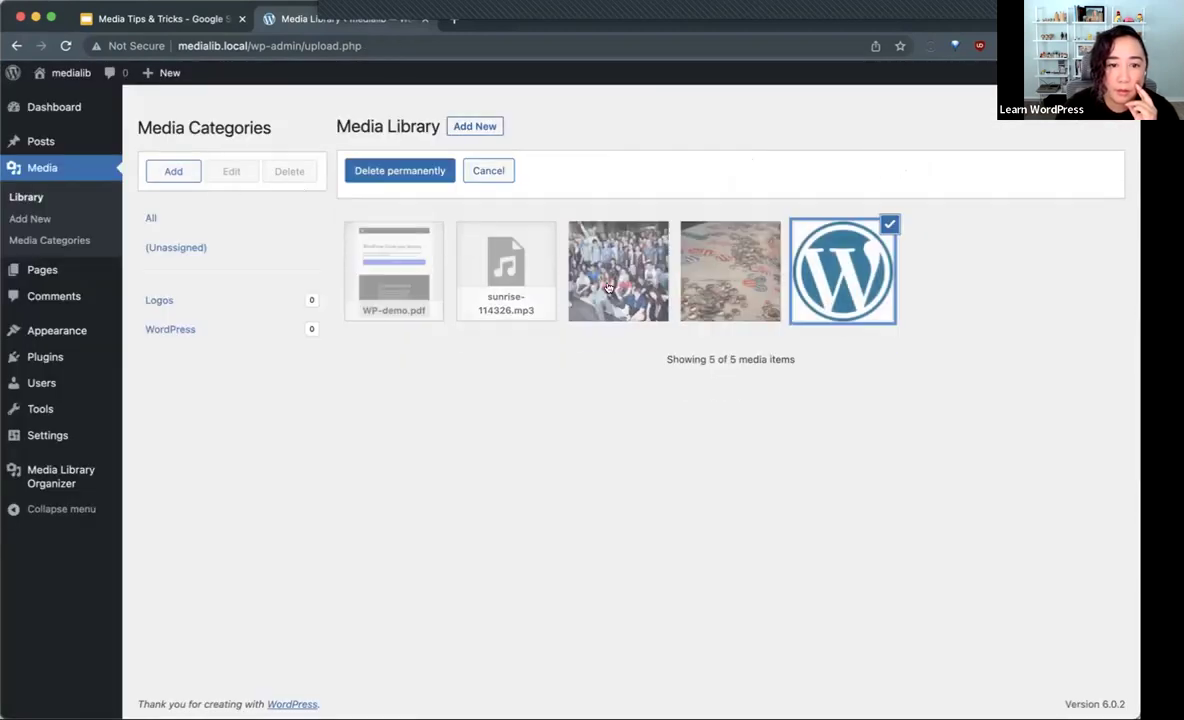
drag(782, 258, 206, 309)
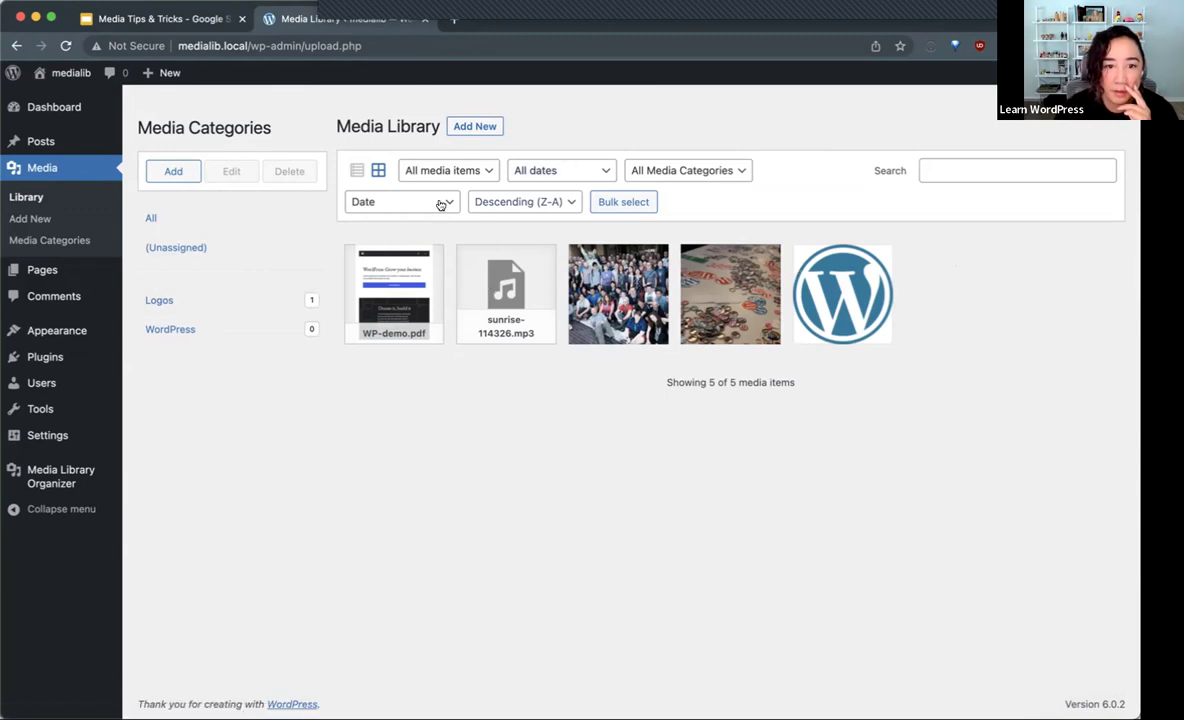
- Reselect the logo, cancel bulk selection, and toggle between list and grid views
click(605, 201)
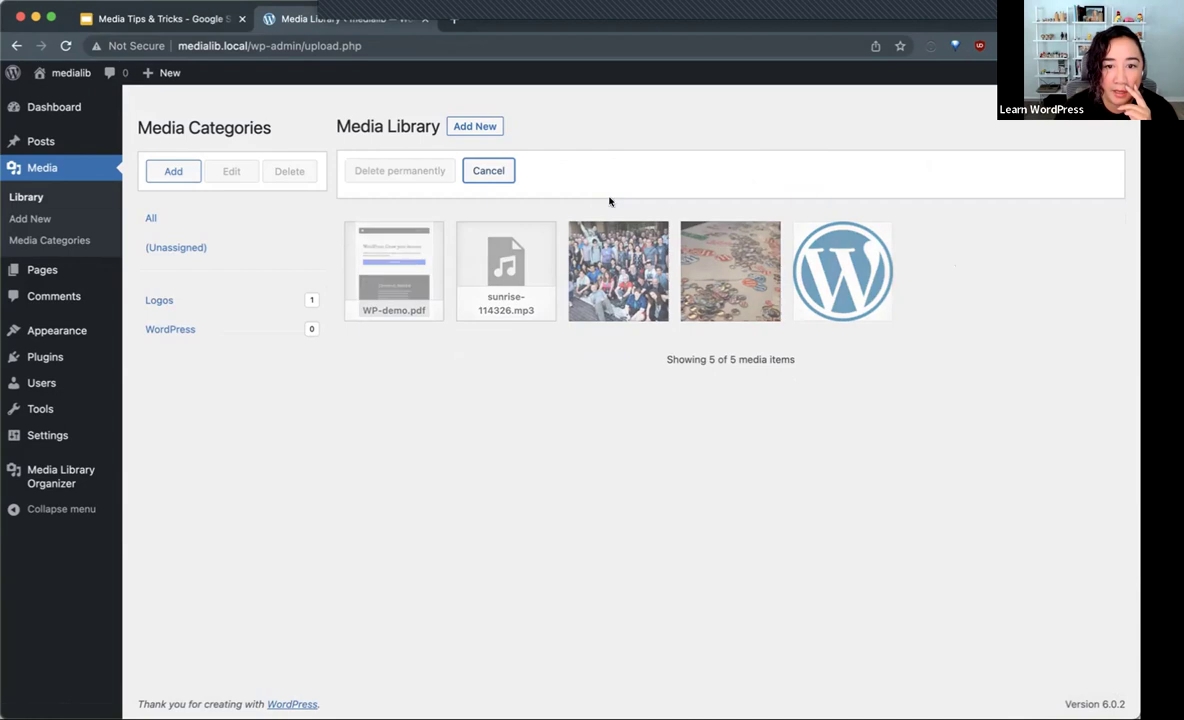
click(831, 270)
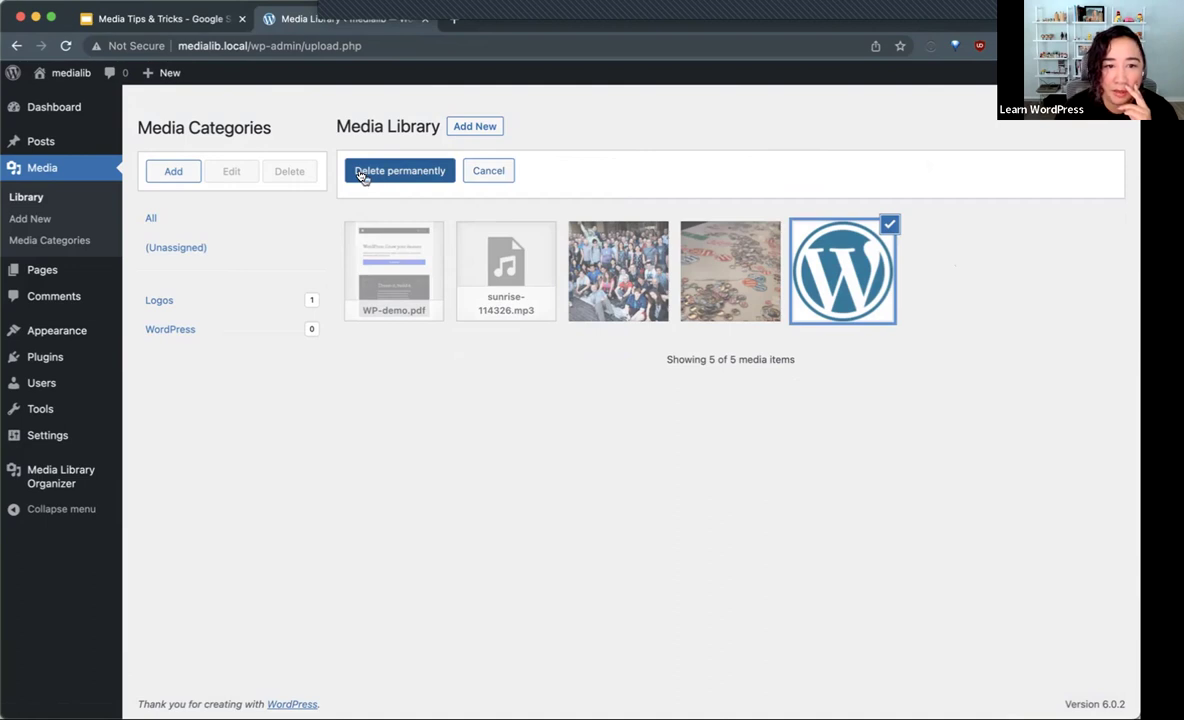
click(487, 172)
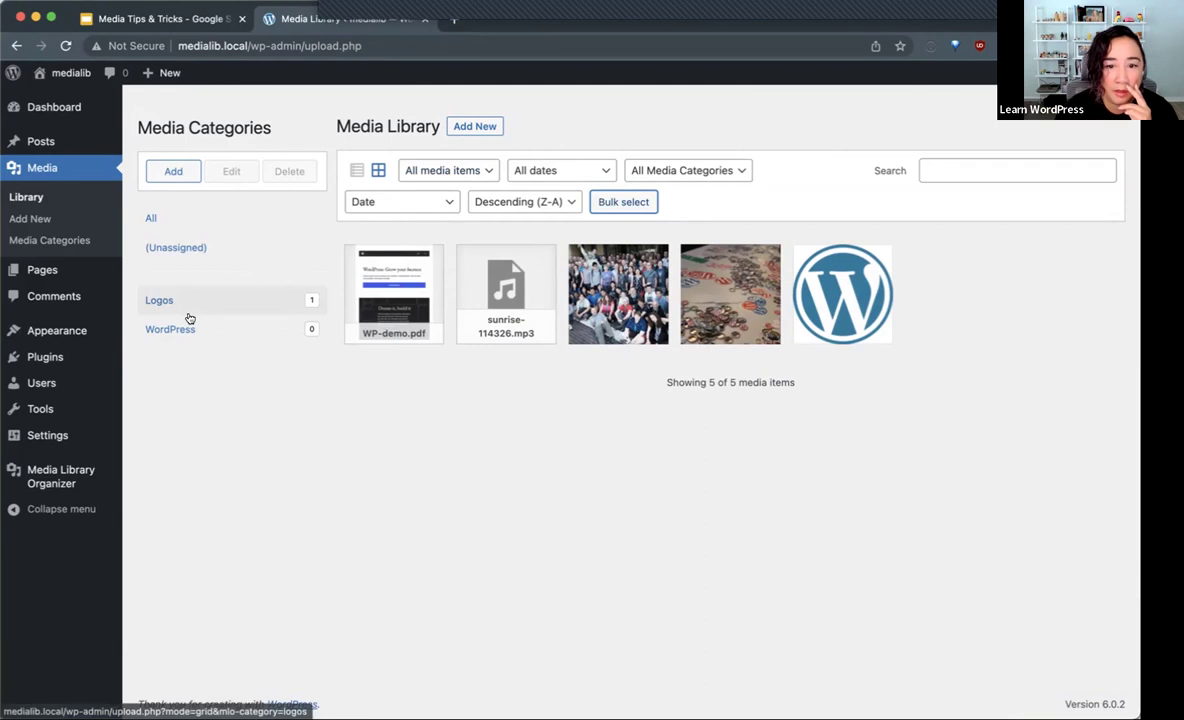
click(357, 171)
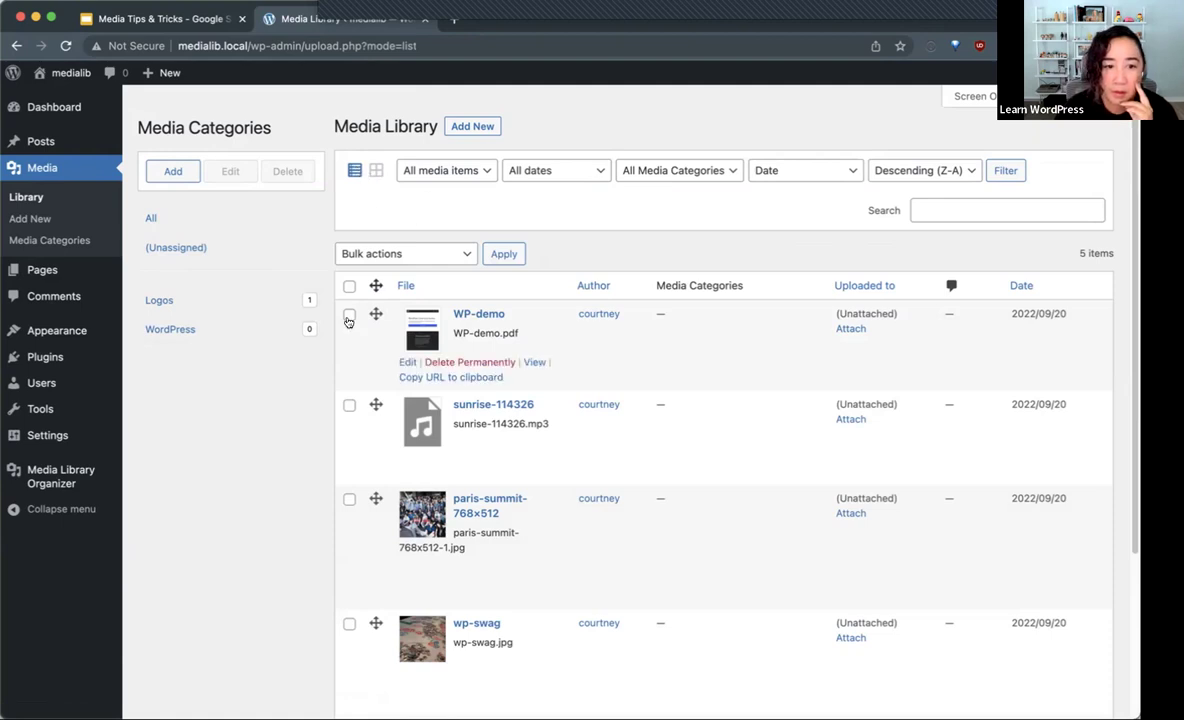
click(376, 171)
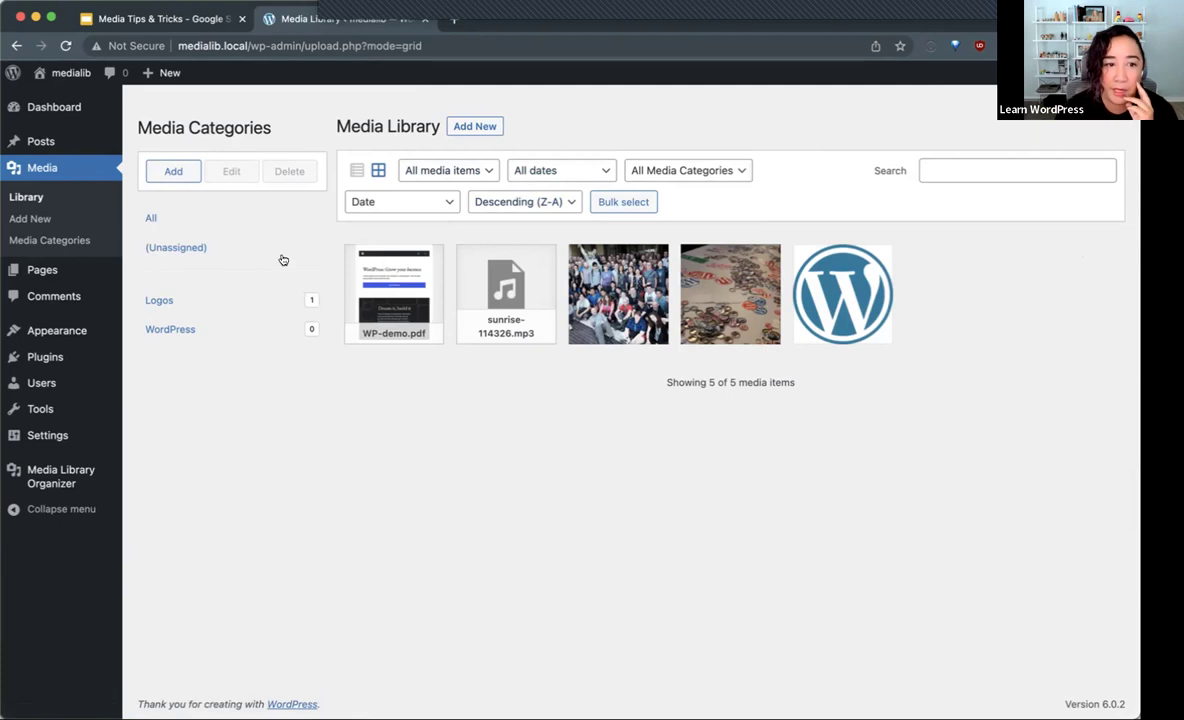
- Delete the Logos category, filter to unassigned media, and inspect WordPress category options
right_click(188, 308)
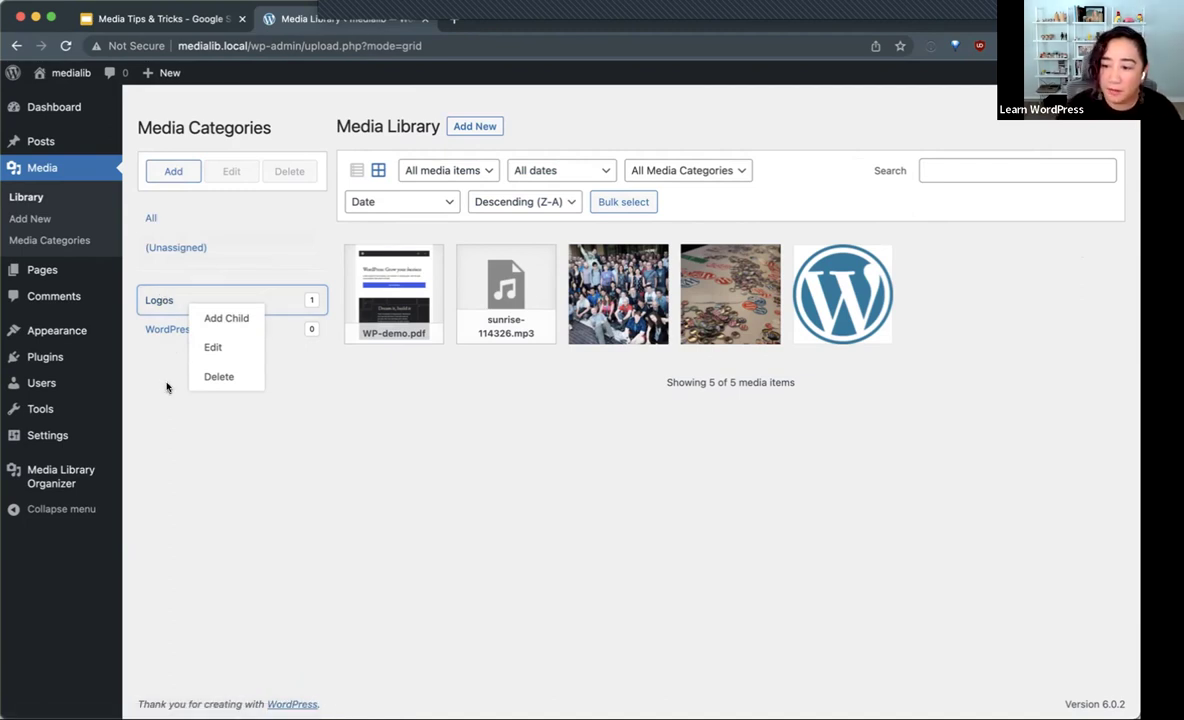
click(227, 385)
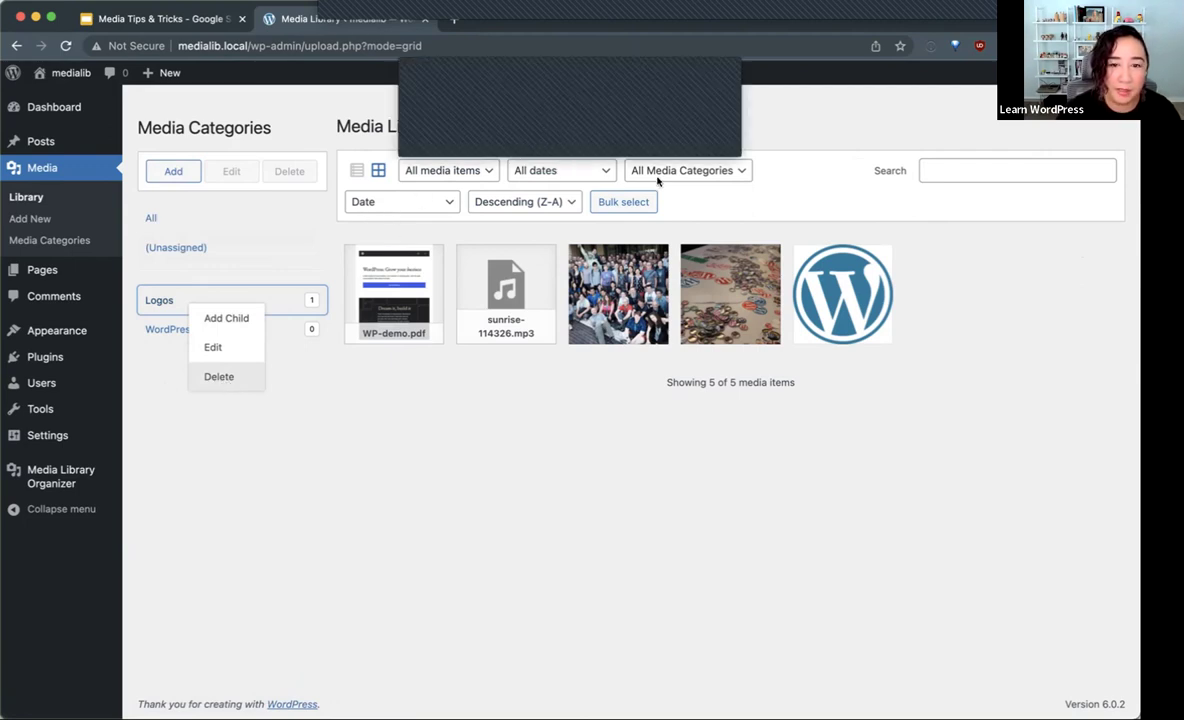
click(686, 136)
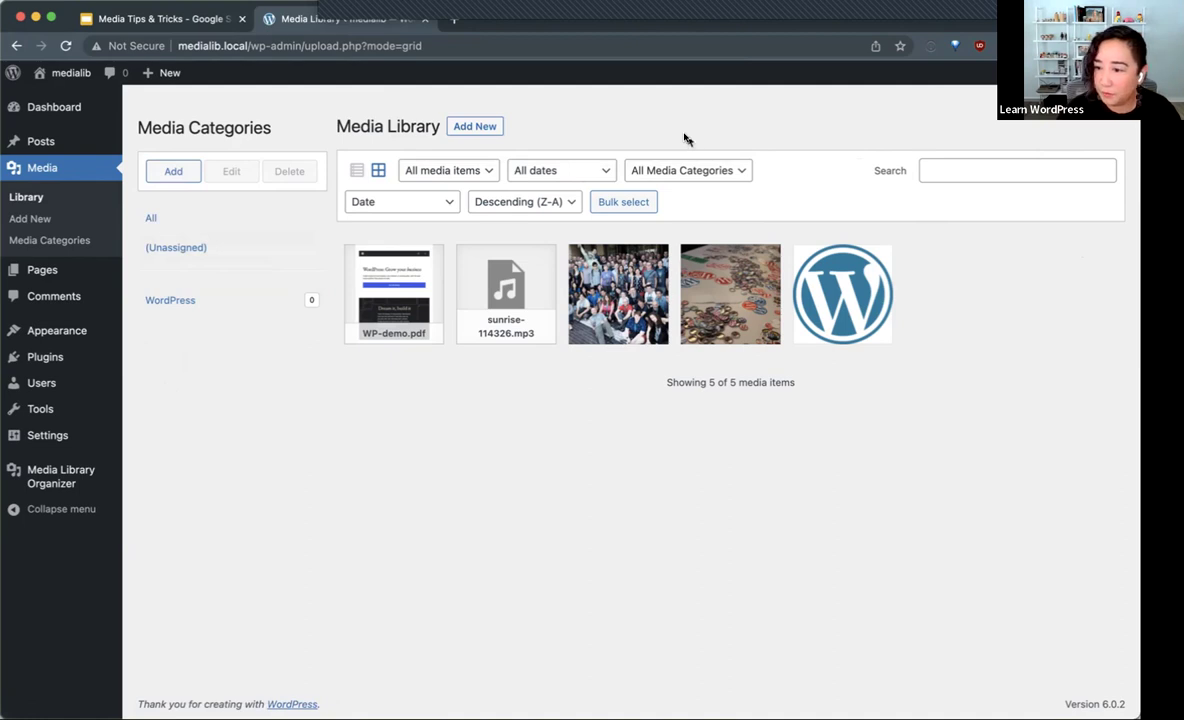
click(171, 252)
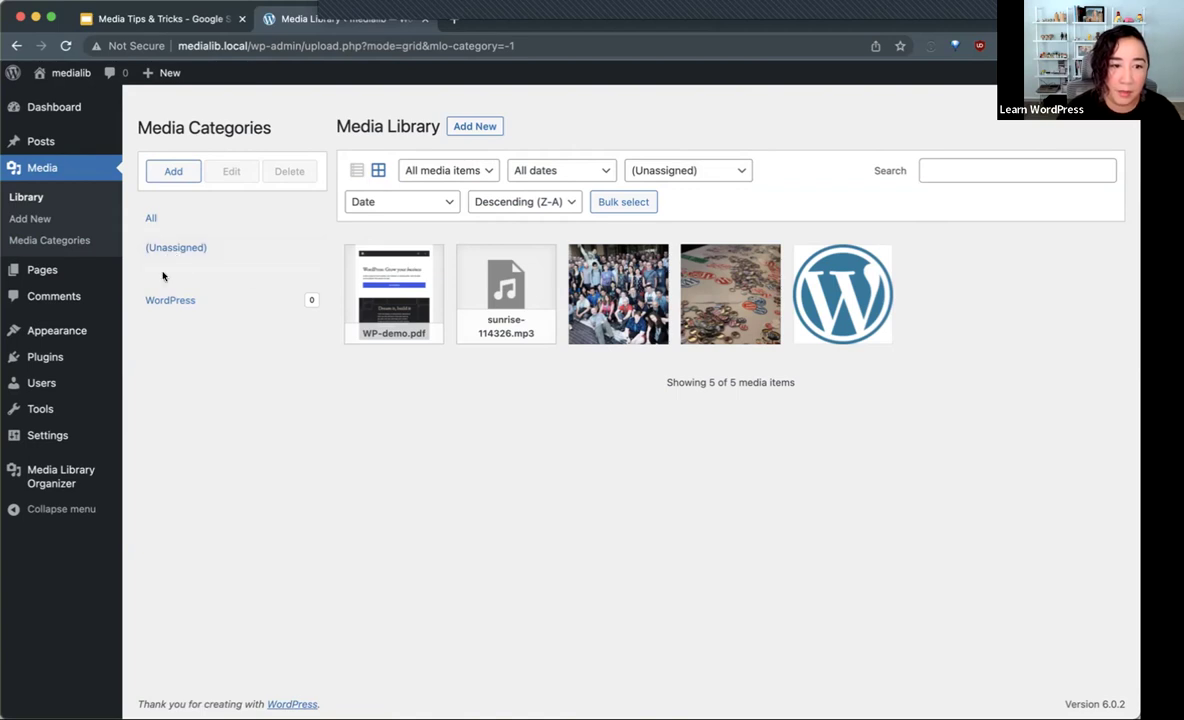
right_click(172, 300)
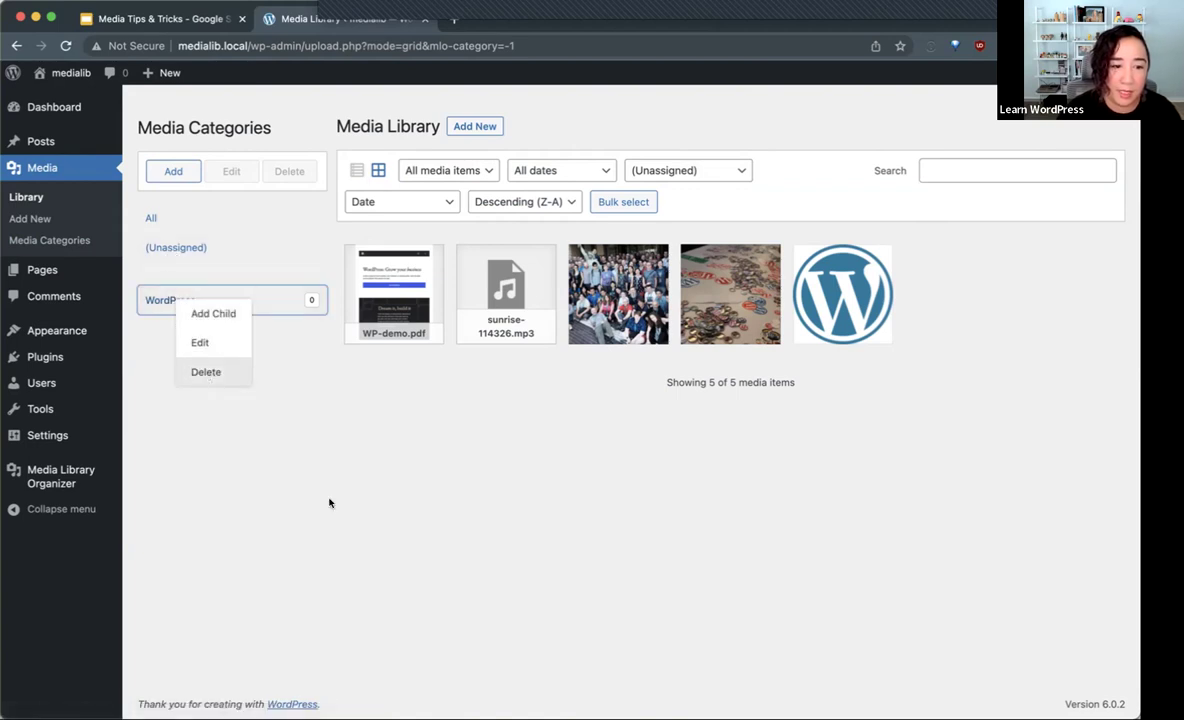
click(885, 349)
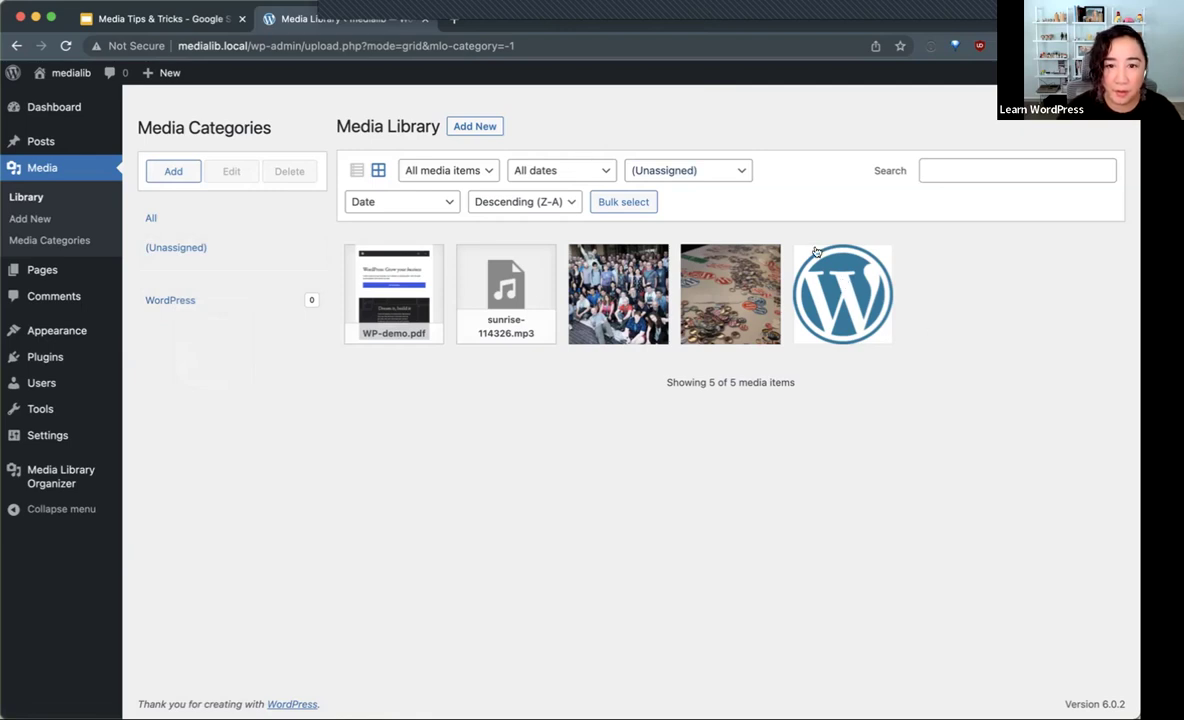
- Bulk-select the coins photo, cancel, then view and dismiss the WordPress category options
click(628, 204)
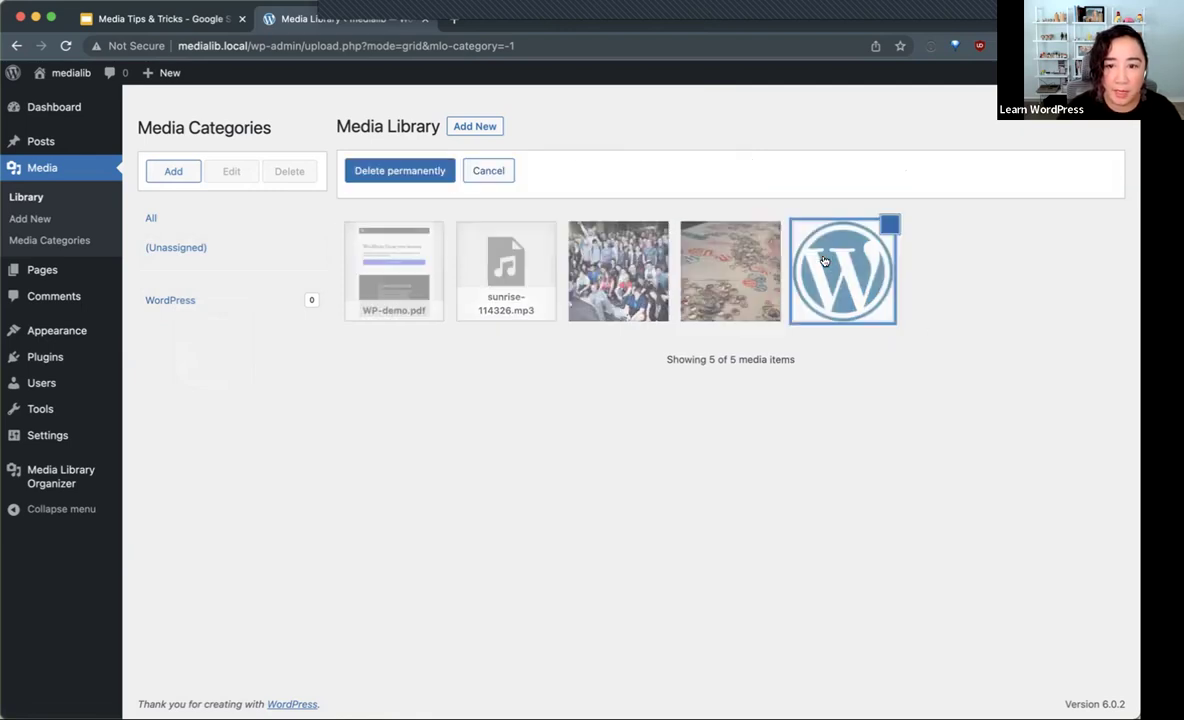
click(745, 263)
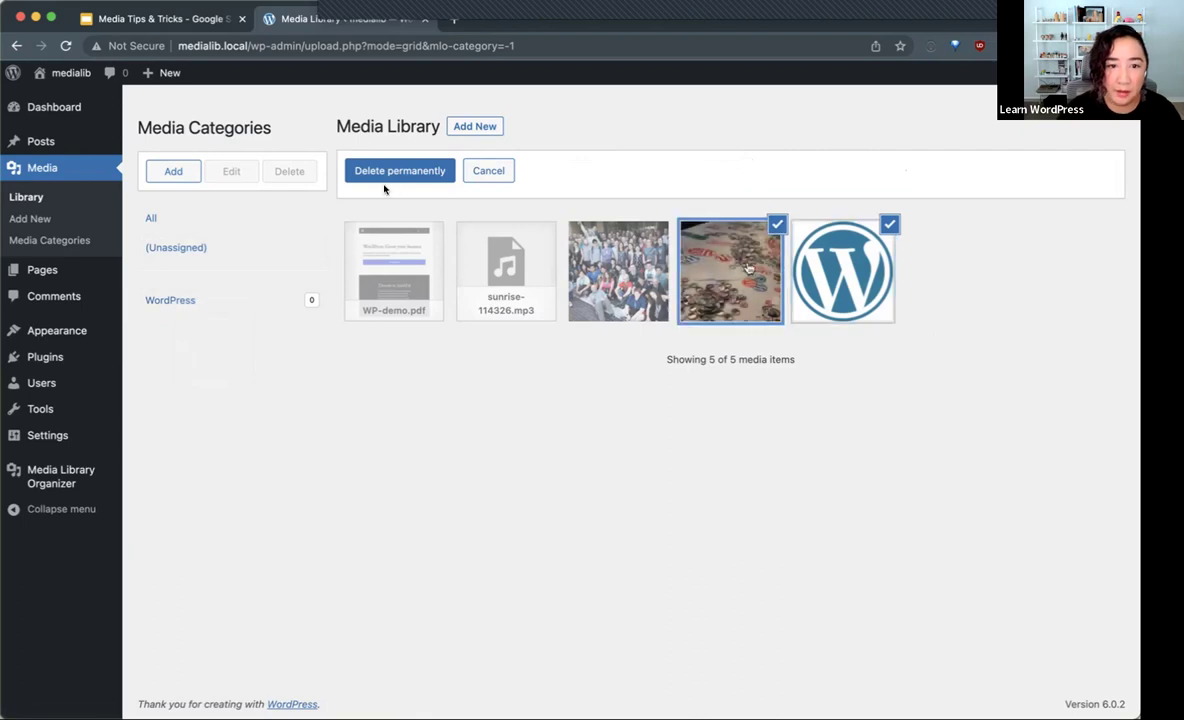
click(488, 172)
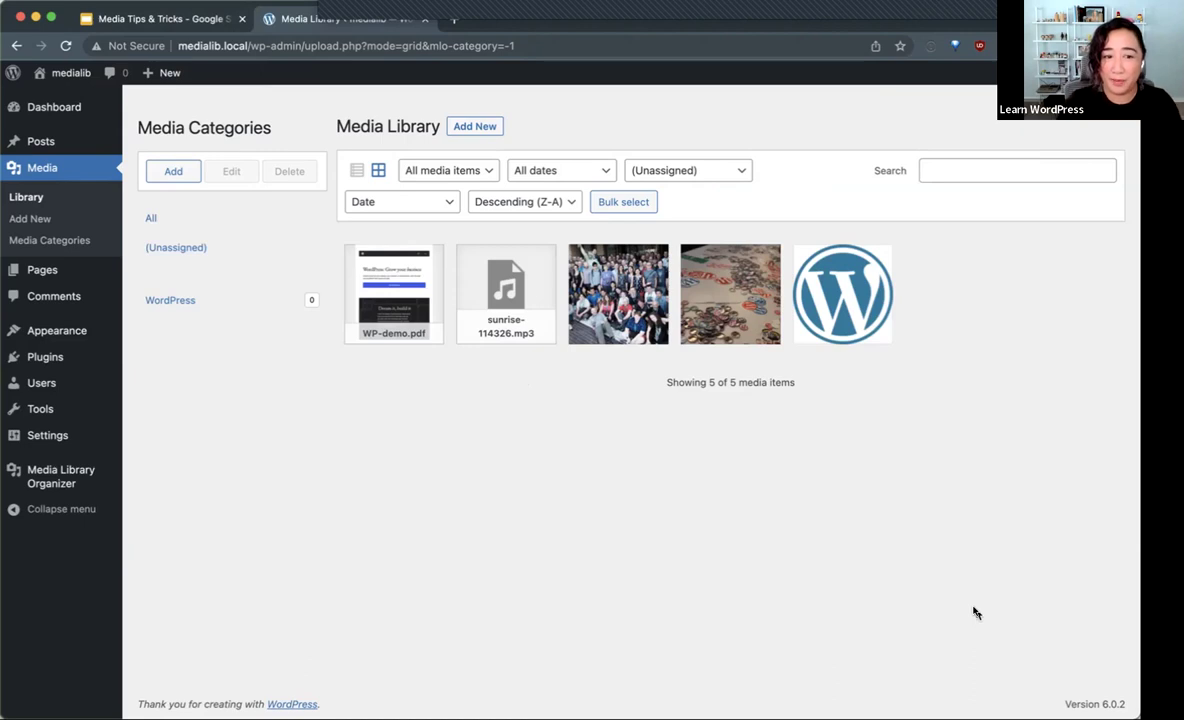
right_click(177, 306)
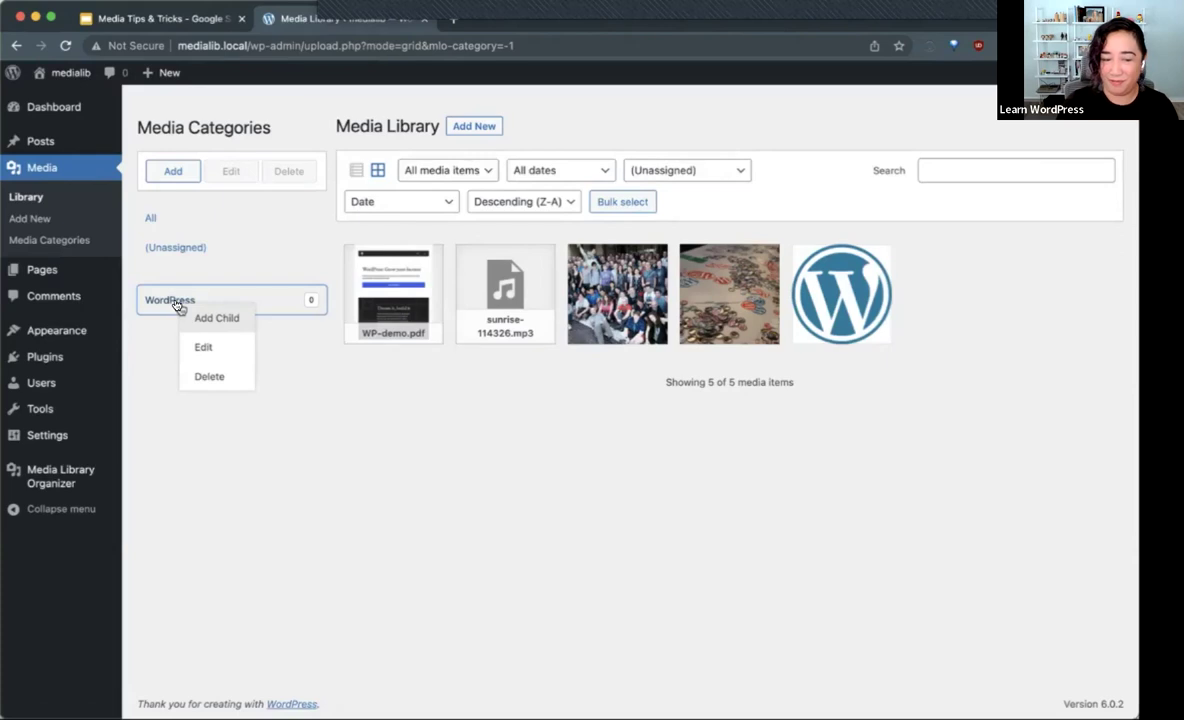
click(512, 478)
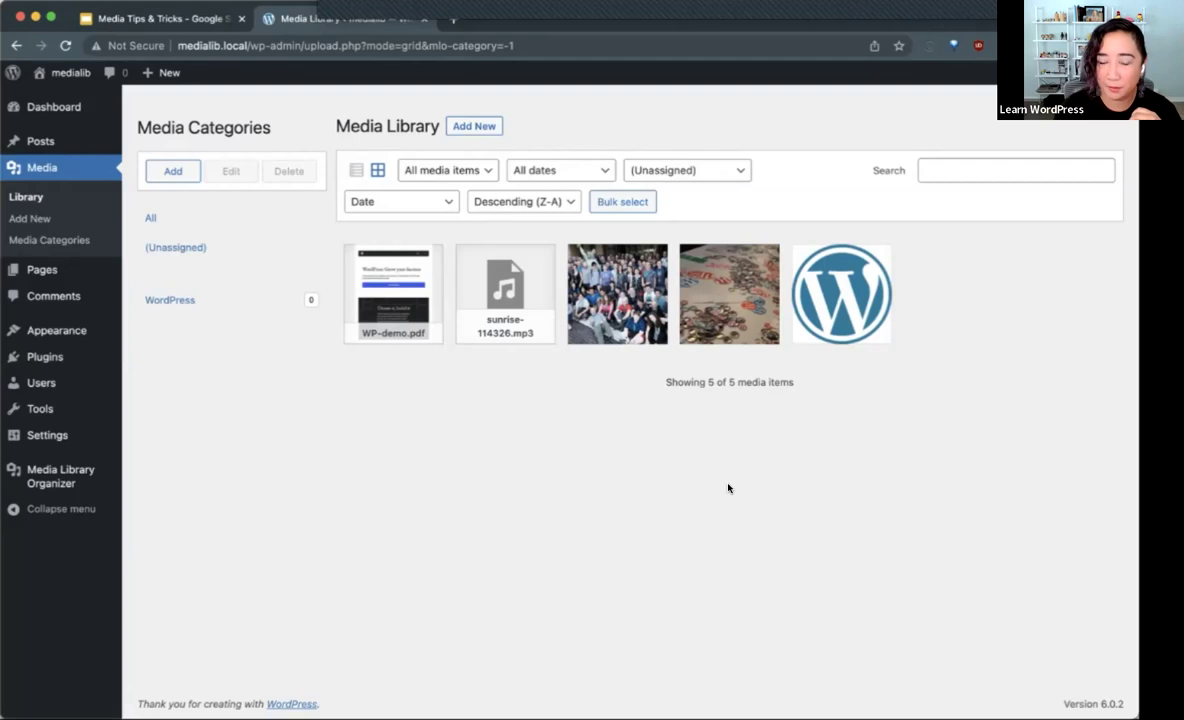
- Return to the presentation and advance to the Regenerating Thumbnails slide
click(150, 22)
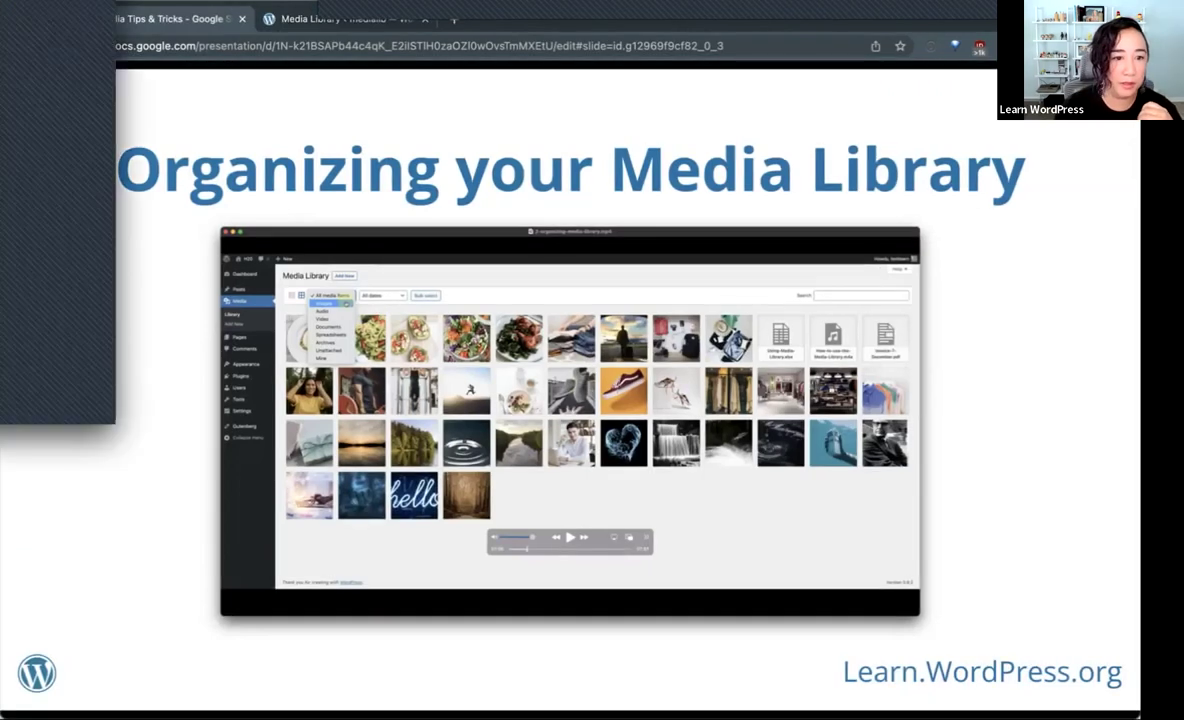
key(Right)
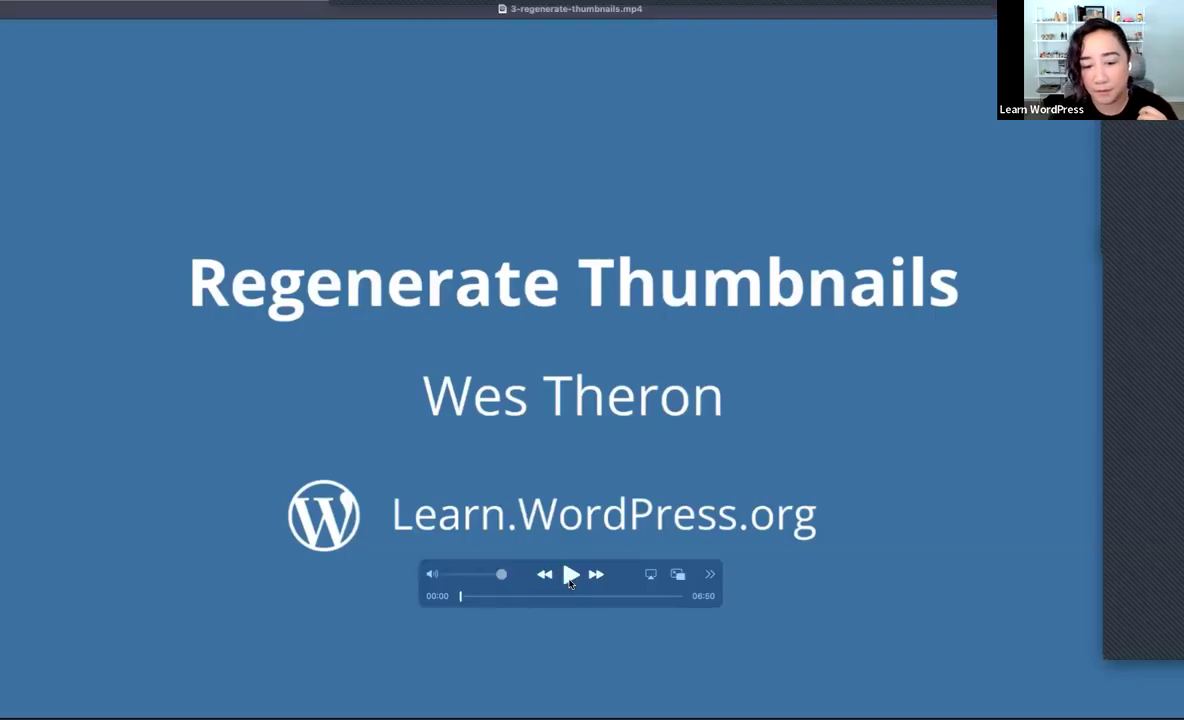
- Play the 3-regenerate-thumbnails.mp4 video in QuickTime
click(570, 575)
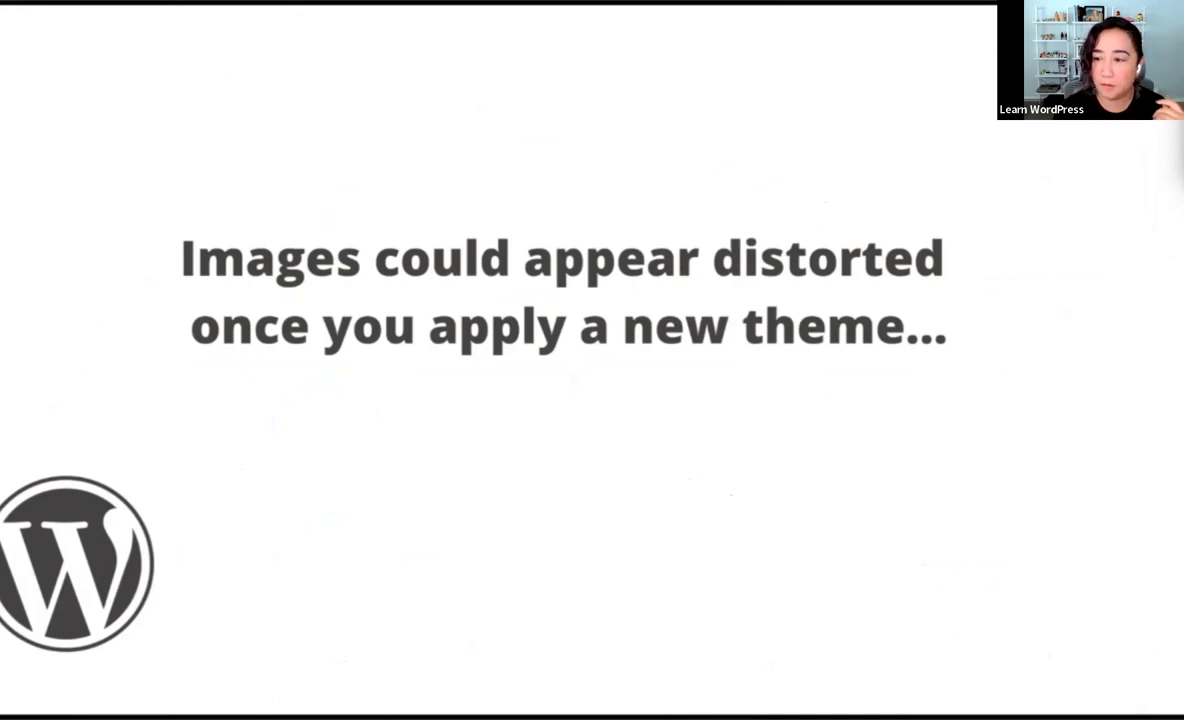
- Skip the video ahead to its WordPress Dashboard demonstration
key(Right)
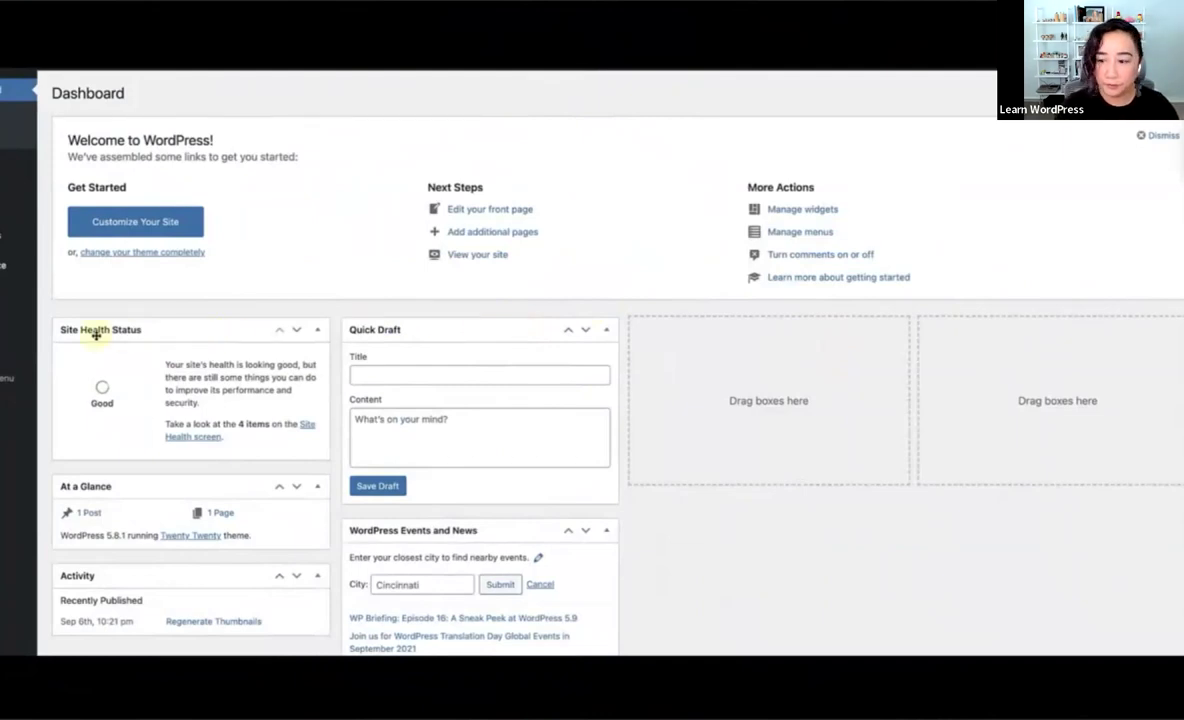
- Review the Media Settings sizes (thumbnail 150×150, medium 300, large 1024) and save them
mouse_move(10, 325)
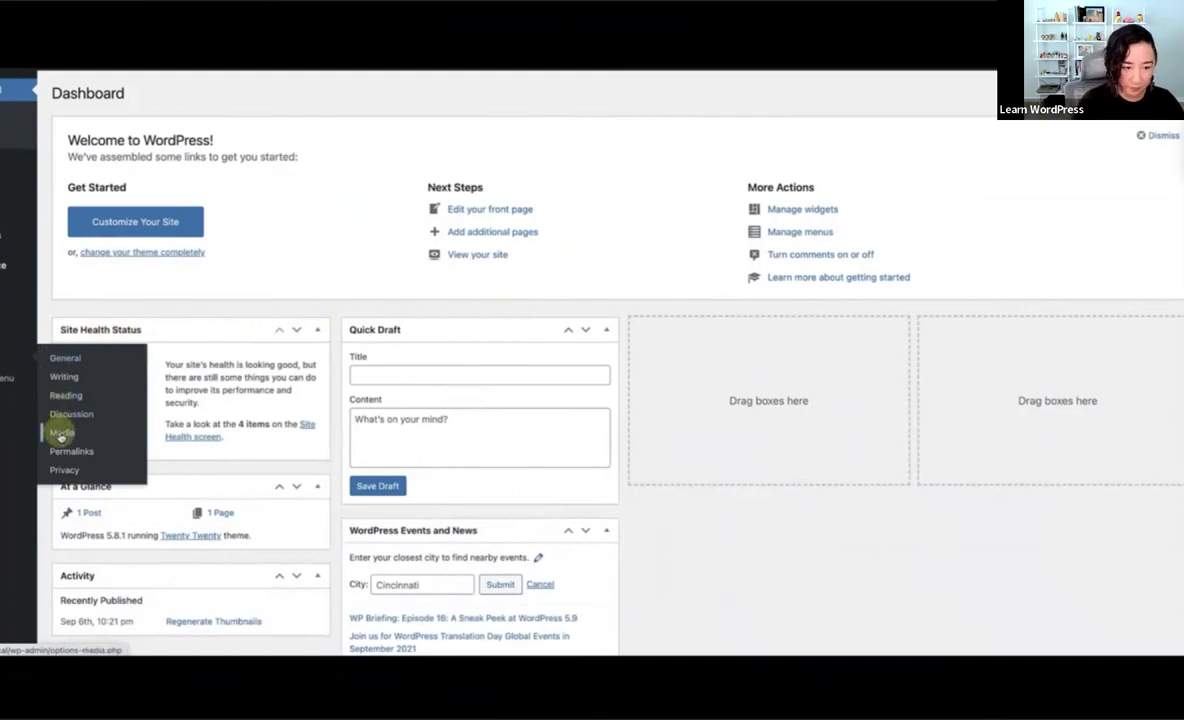
click(61, 434)
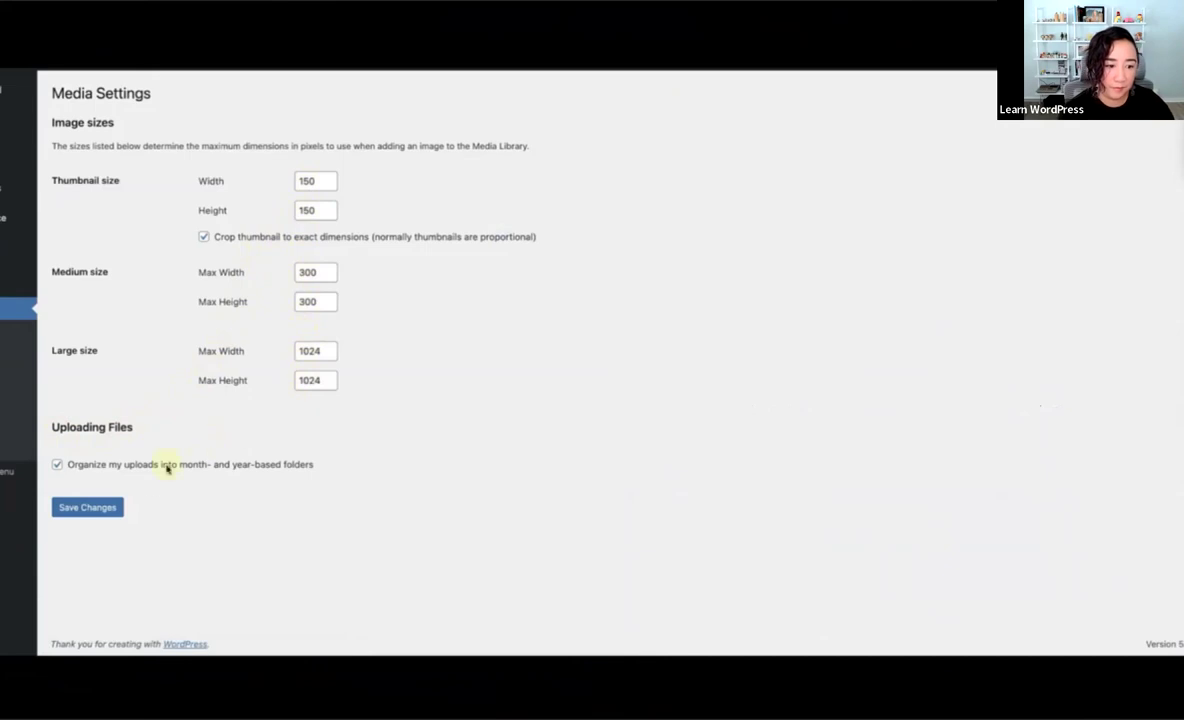
click(80, 510)
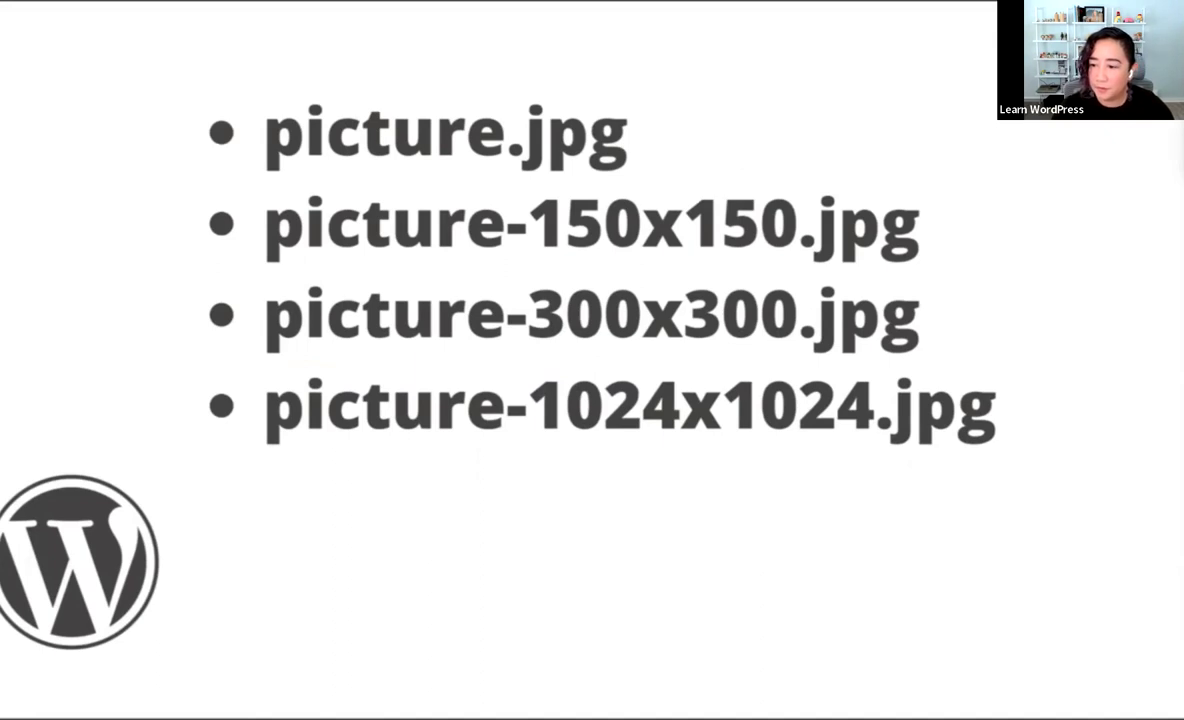
- Advance past the generated picture-size and dog photo slides to the Dashboard demo
key(Right)
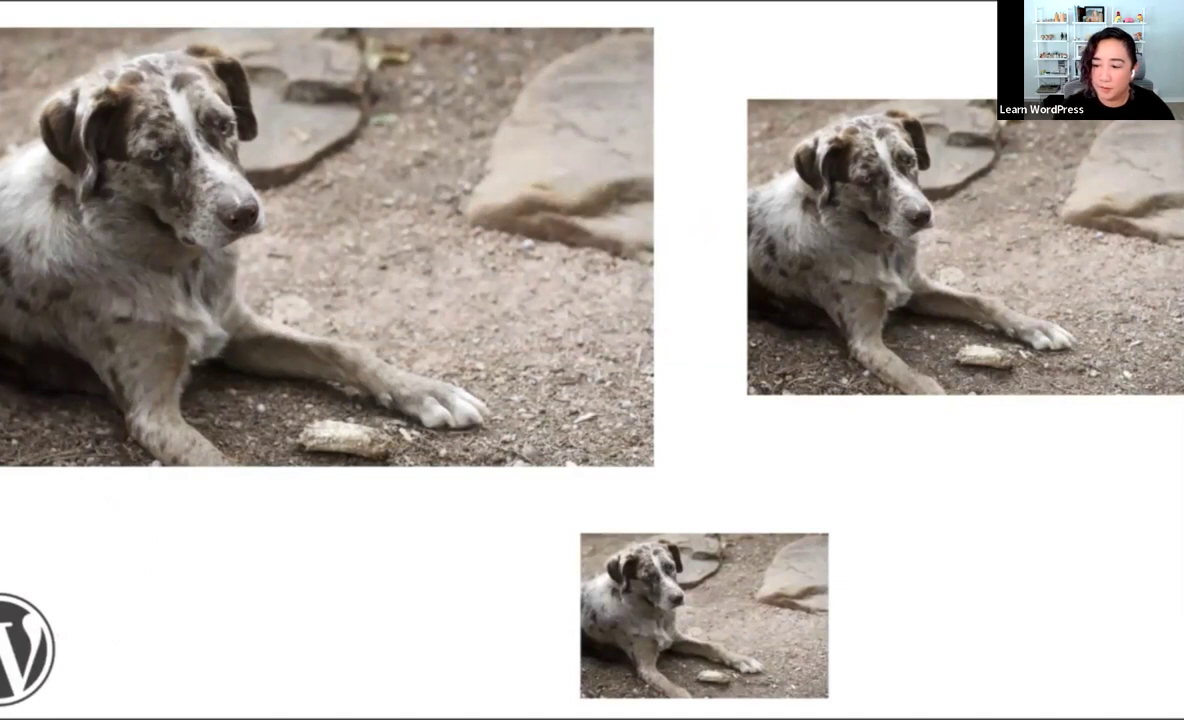
key(Right)
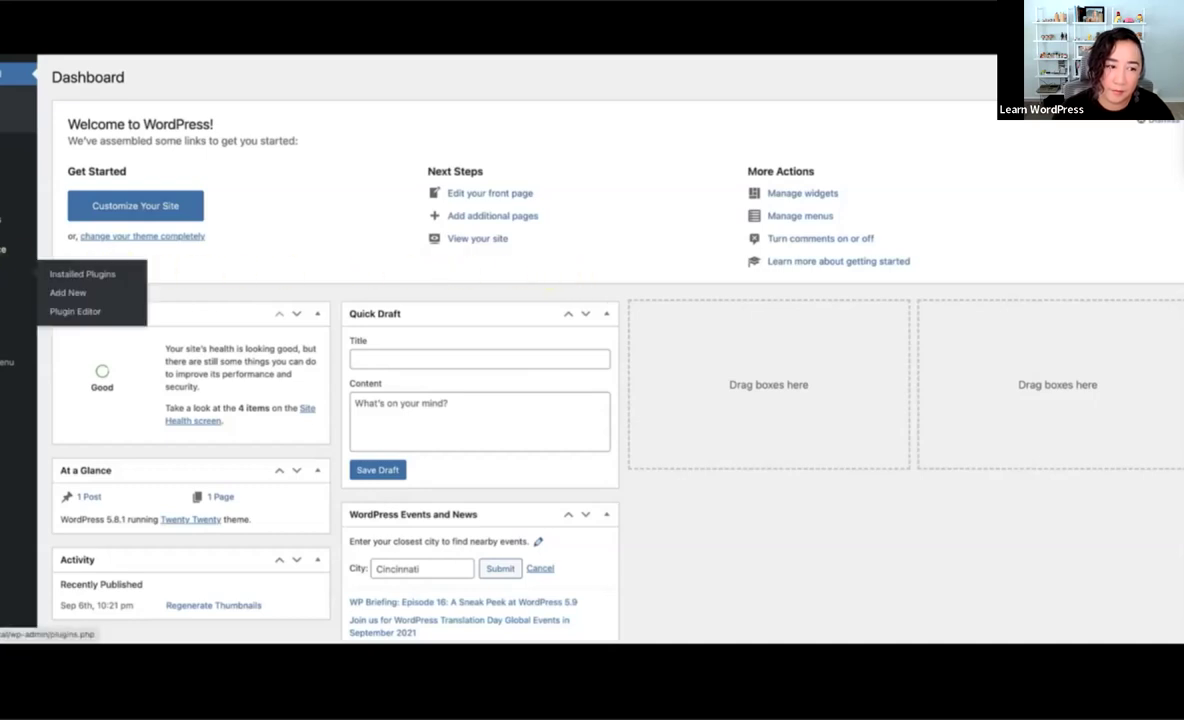
- Search Plugins > Add New for Regenerate Thumbnails, then install and activate it
click(4, 250)
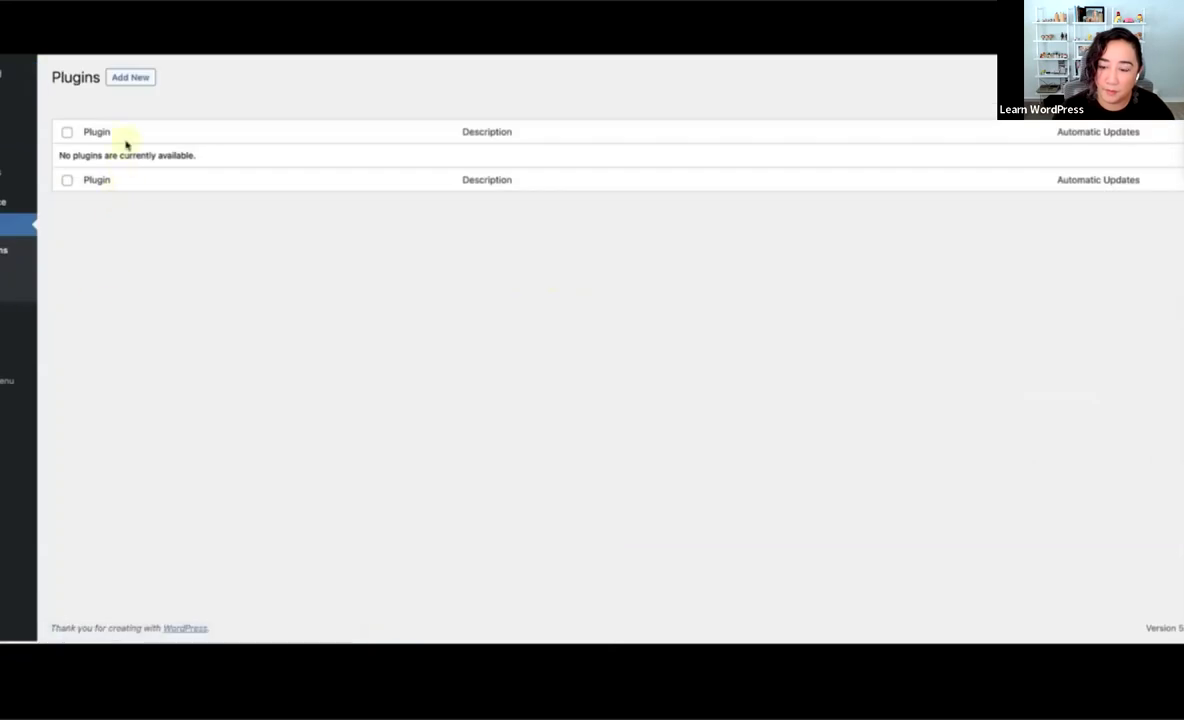
click(128, 78)
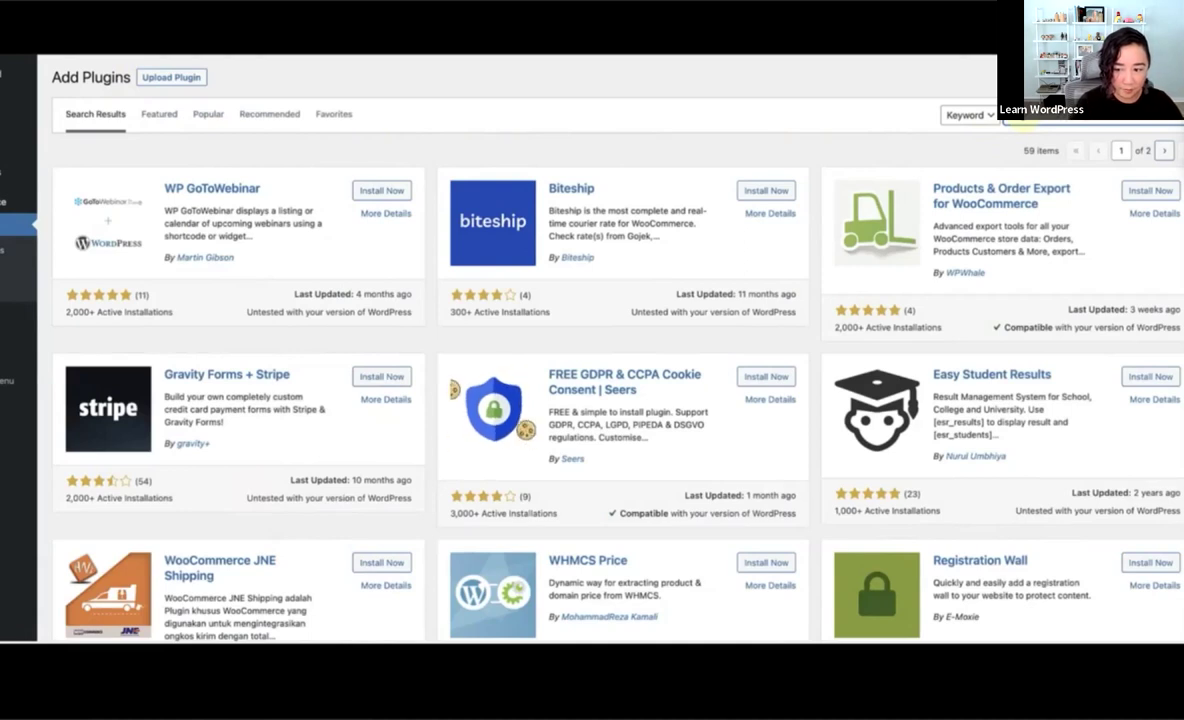
key(Return)
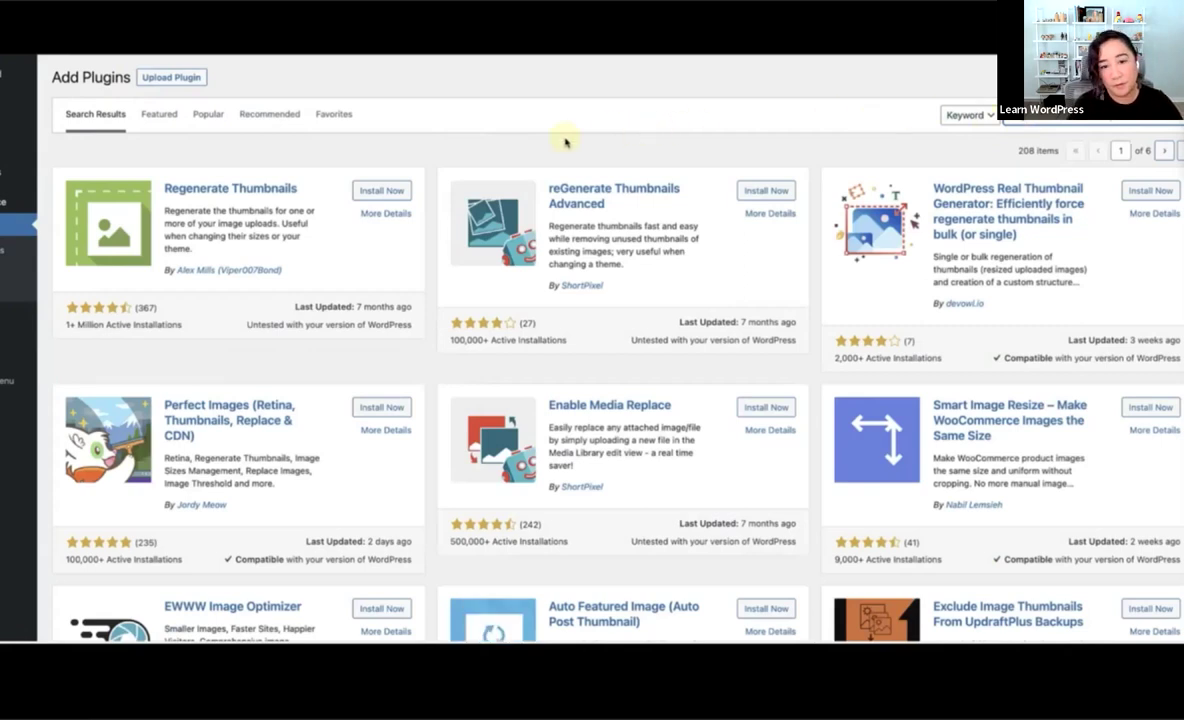
click(376, 190)
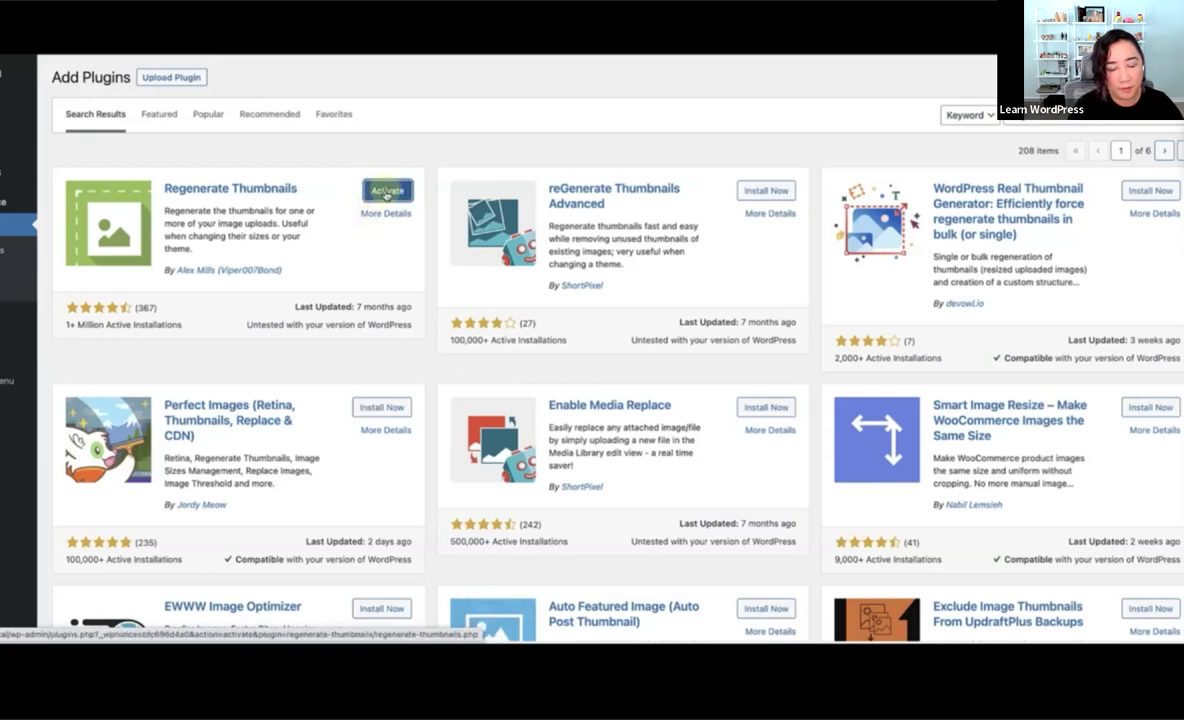
click(386, 195)
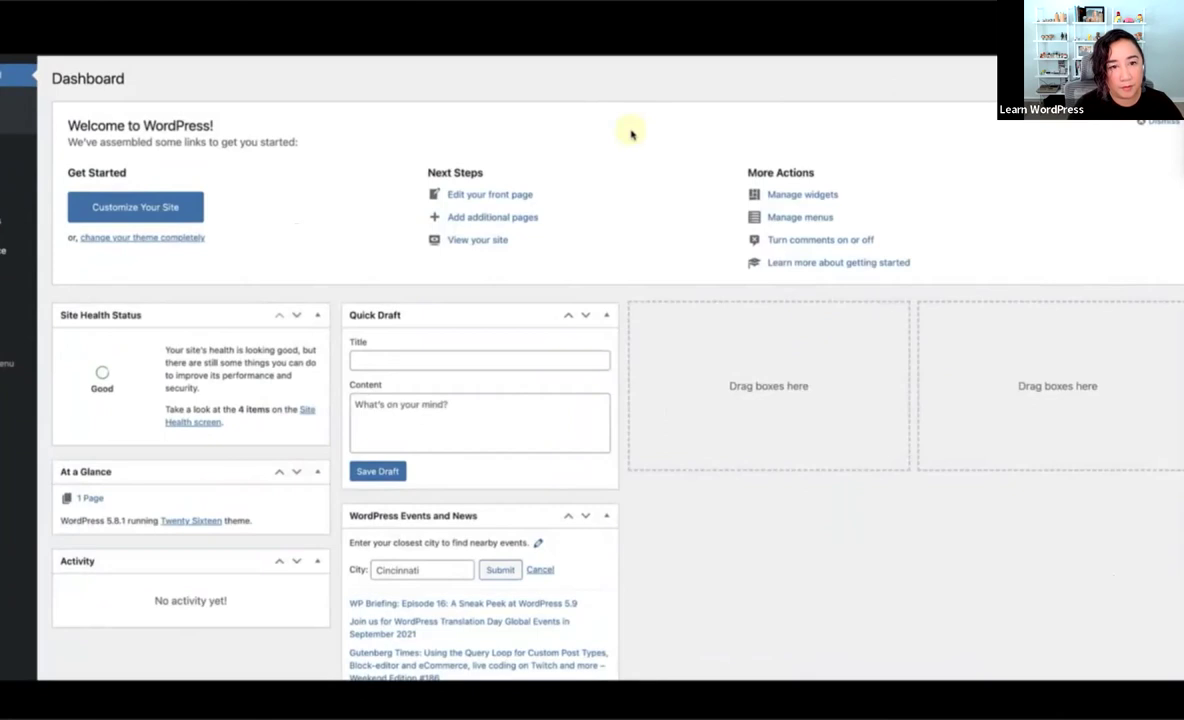
- Create a new post titled 'Regenerate thumbnails' and add an Image block to its body
mouse_move(30, 155)
click(66, 177)
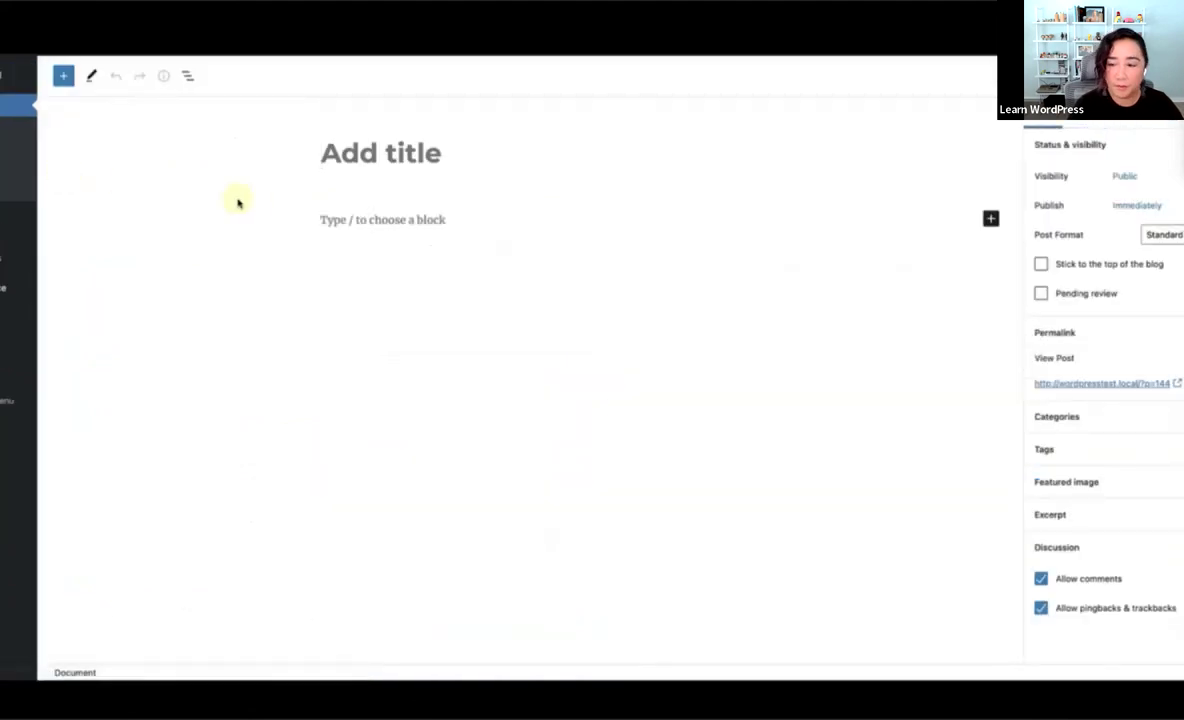
text(Reg)
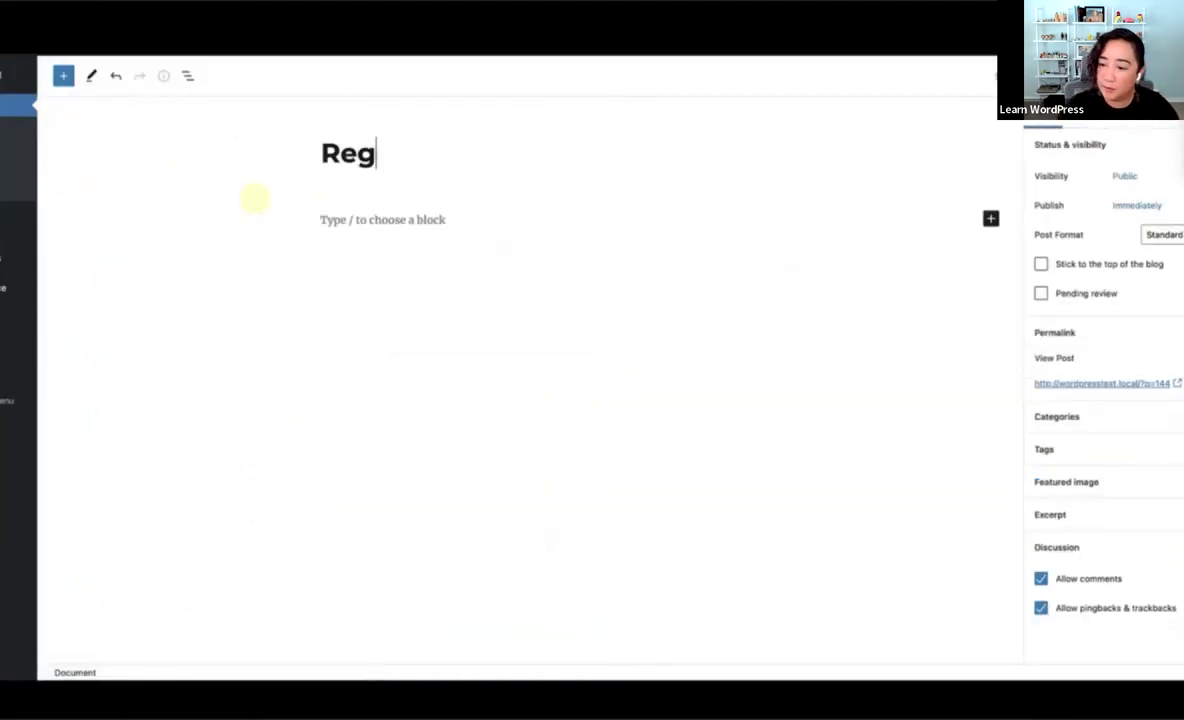
text(enerate t)
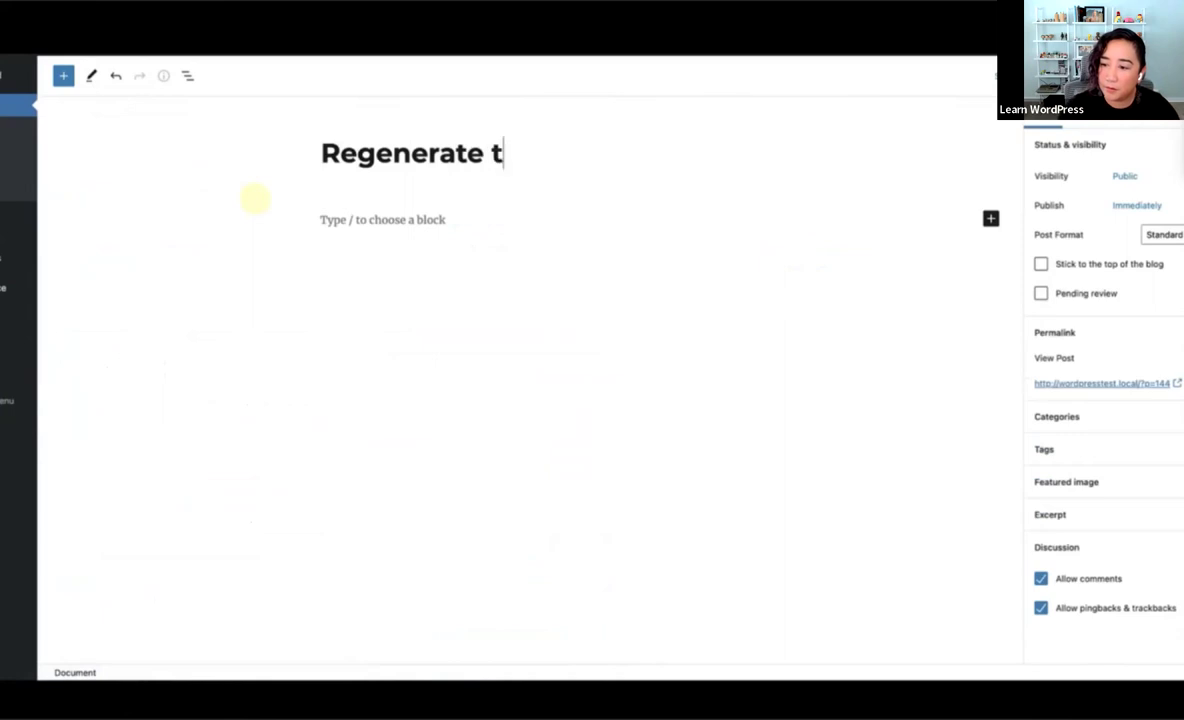
text(humbnails)
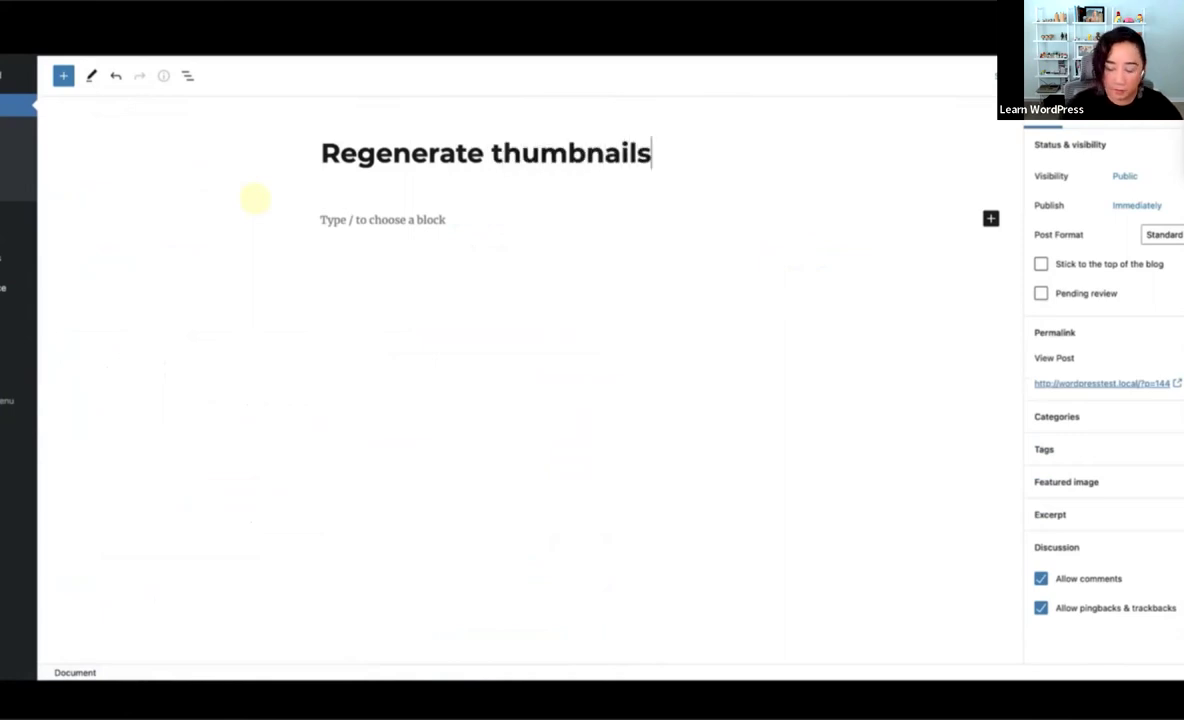
click(333, 220)
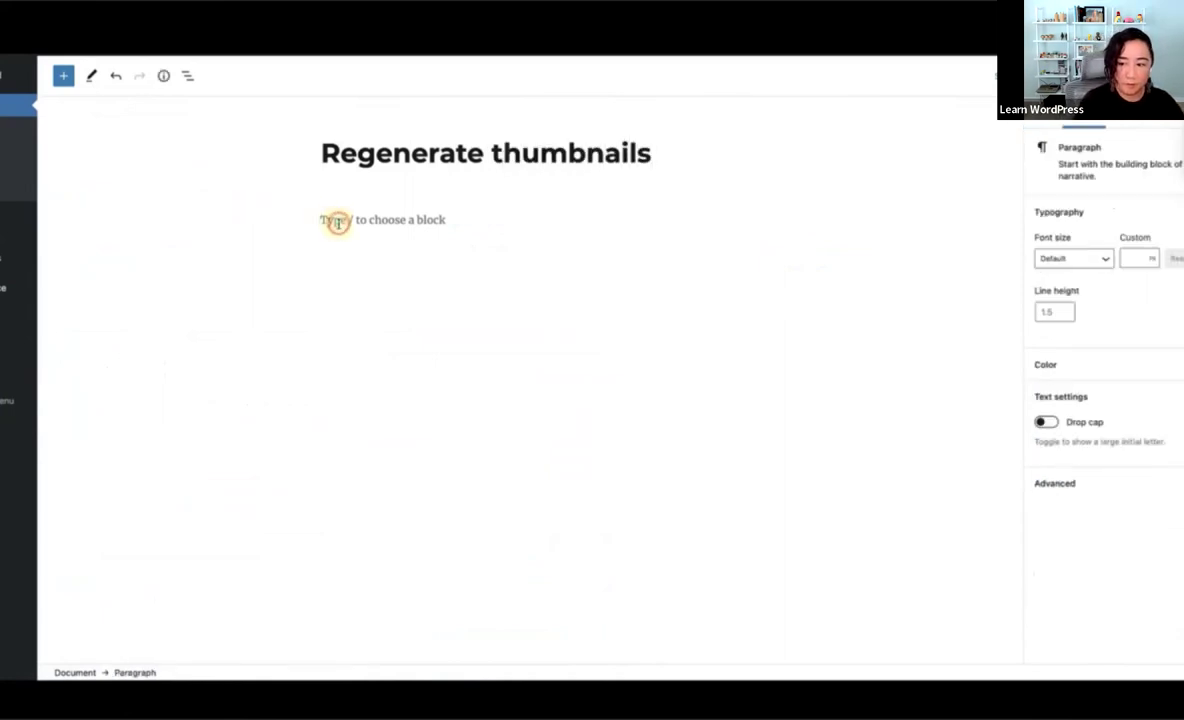
text(/image)
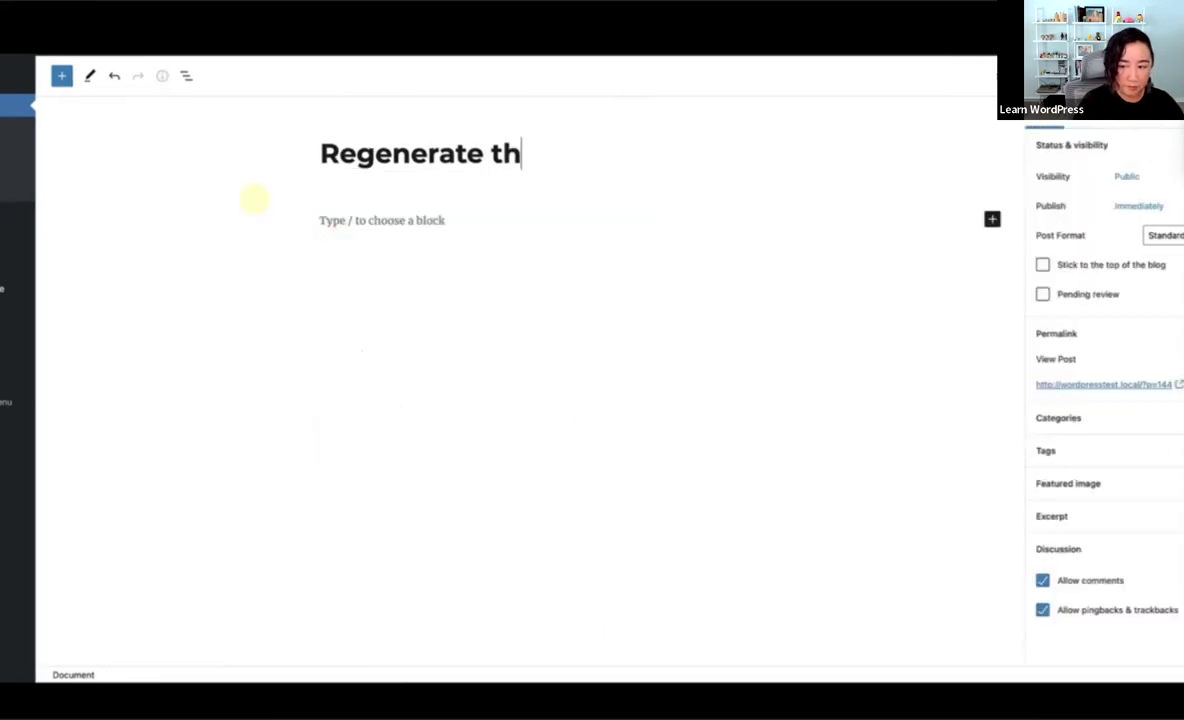
text(umbnails)
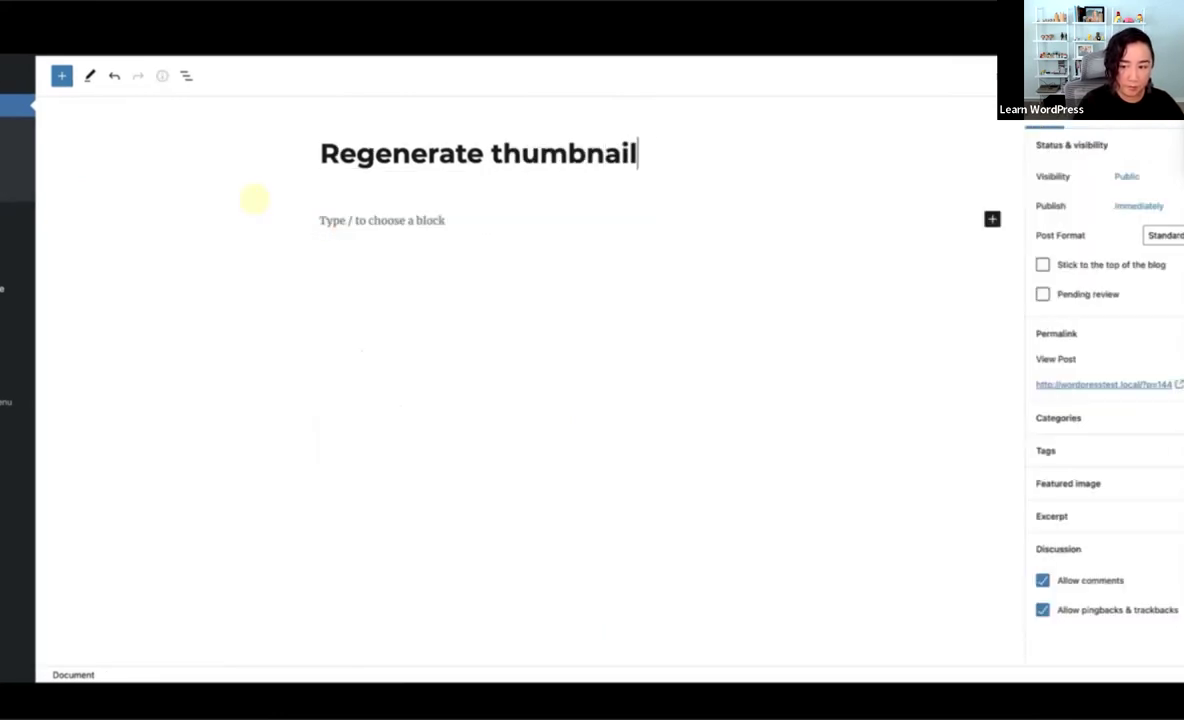
click(333, 220)
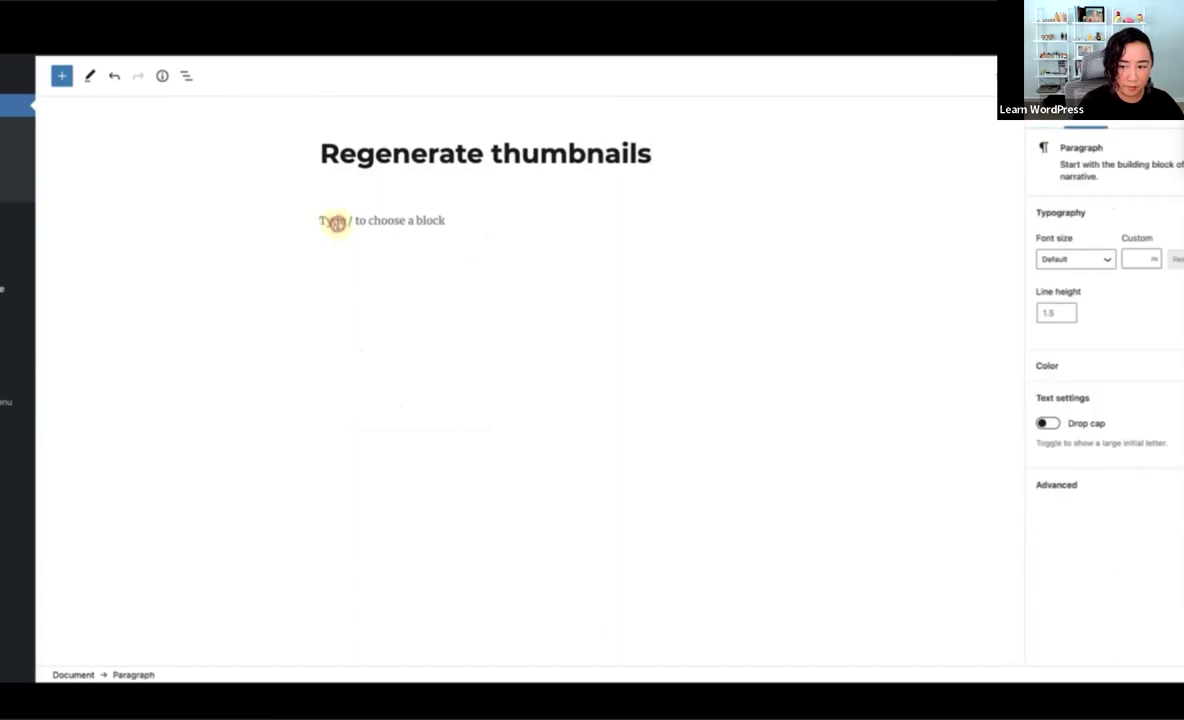
text(/image)
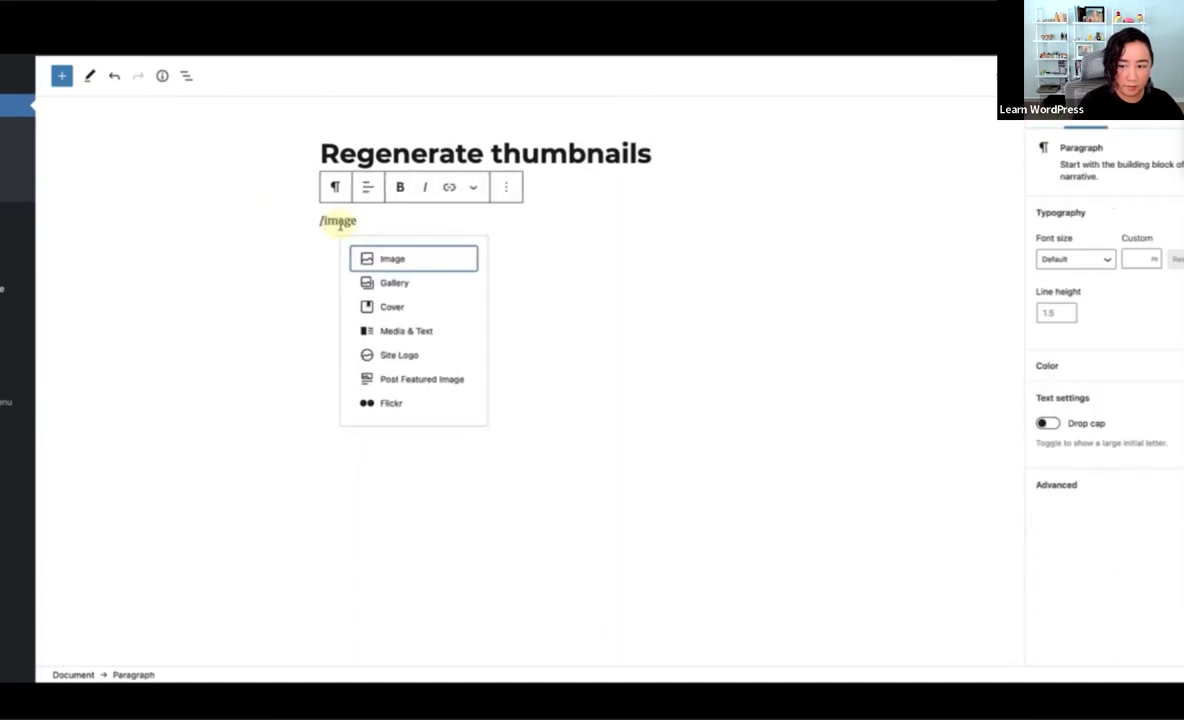
click(388, 257)
- Insert the misty mountain photo from the media library and set it to Thumbnail size (150×150)
click(413, 305)
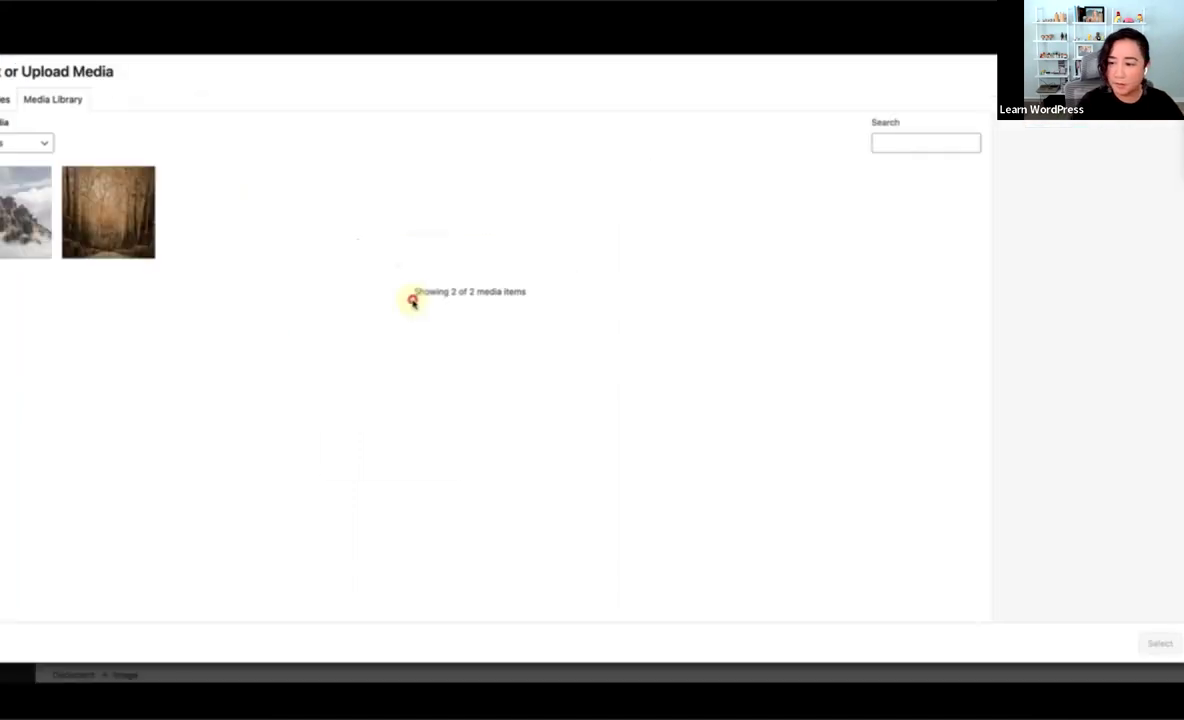
click(27, 213)
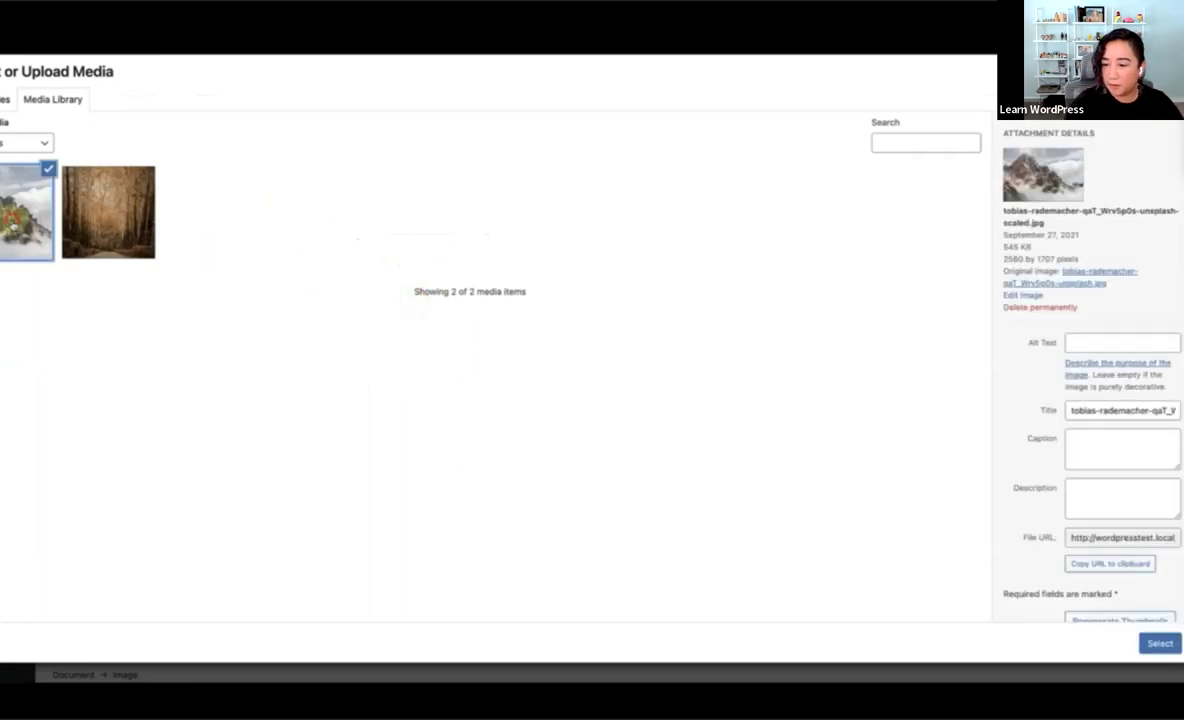
click(1157, 643)
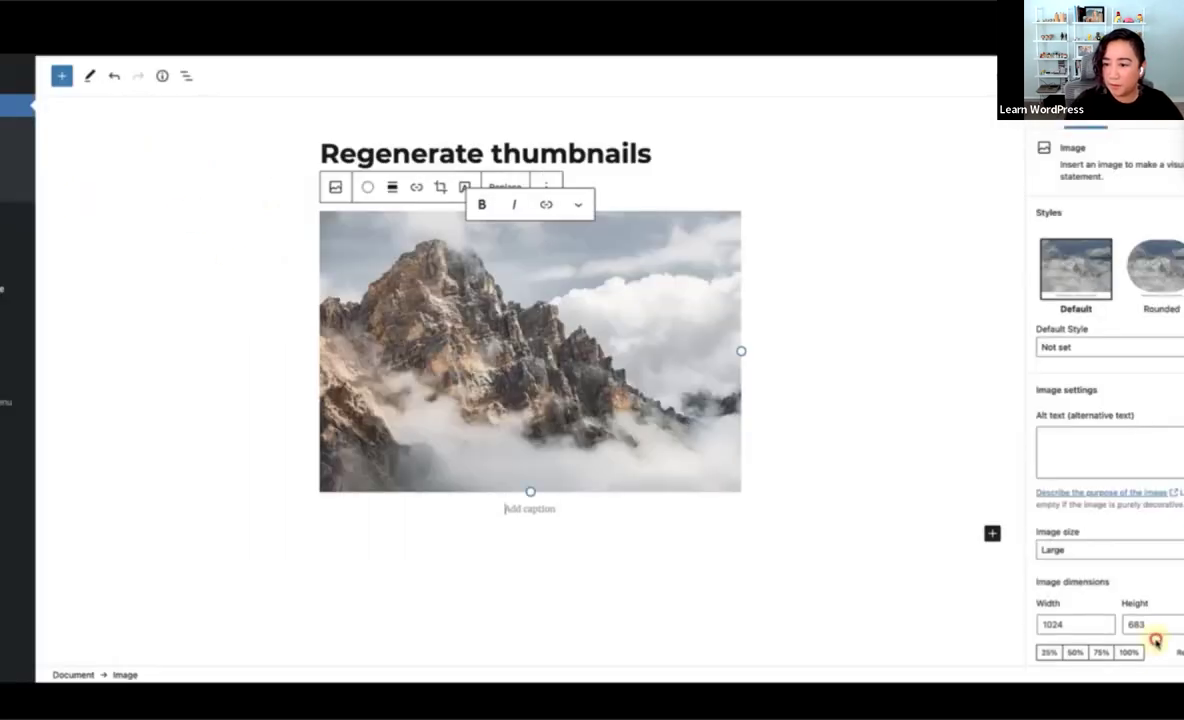
click(1079, 553)
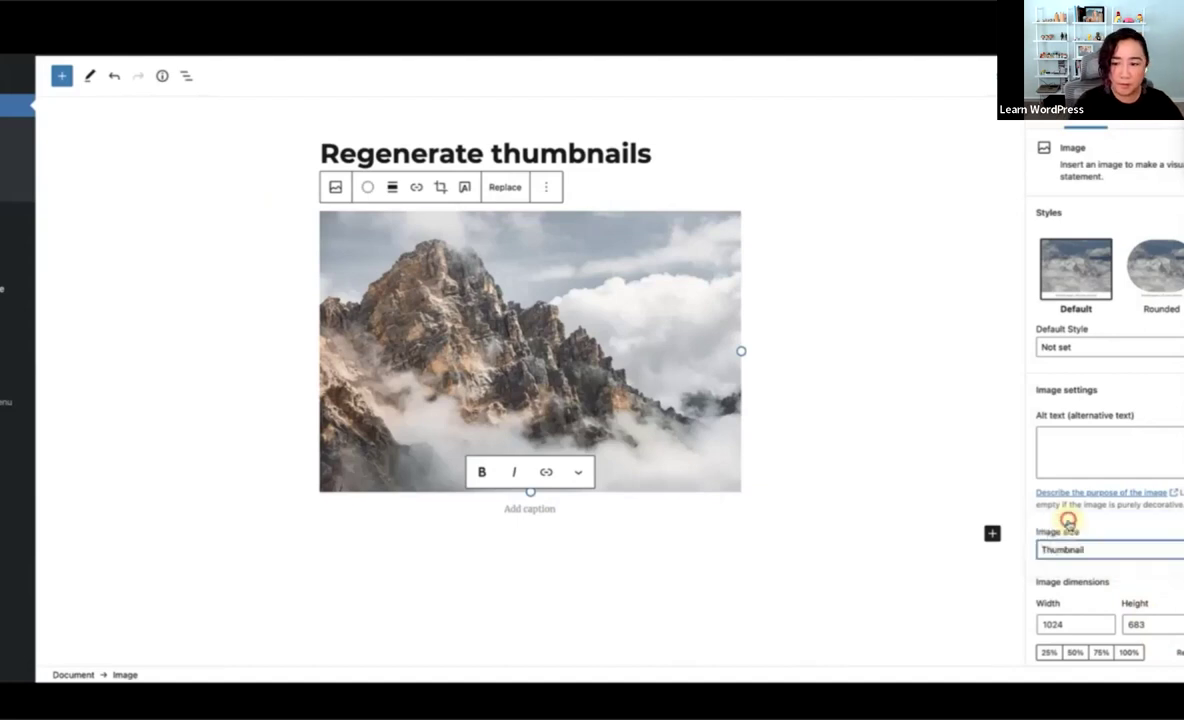
click(1068, 521)
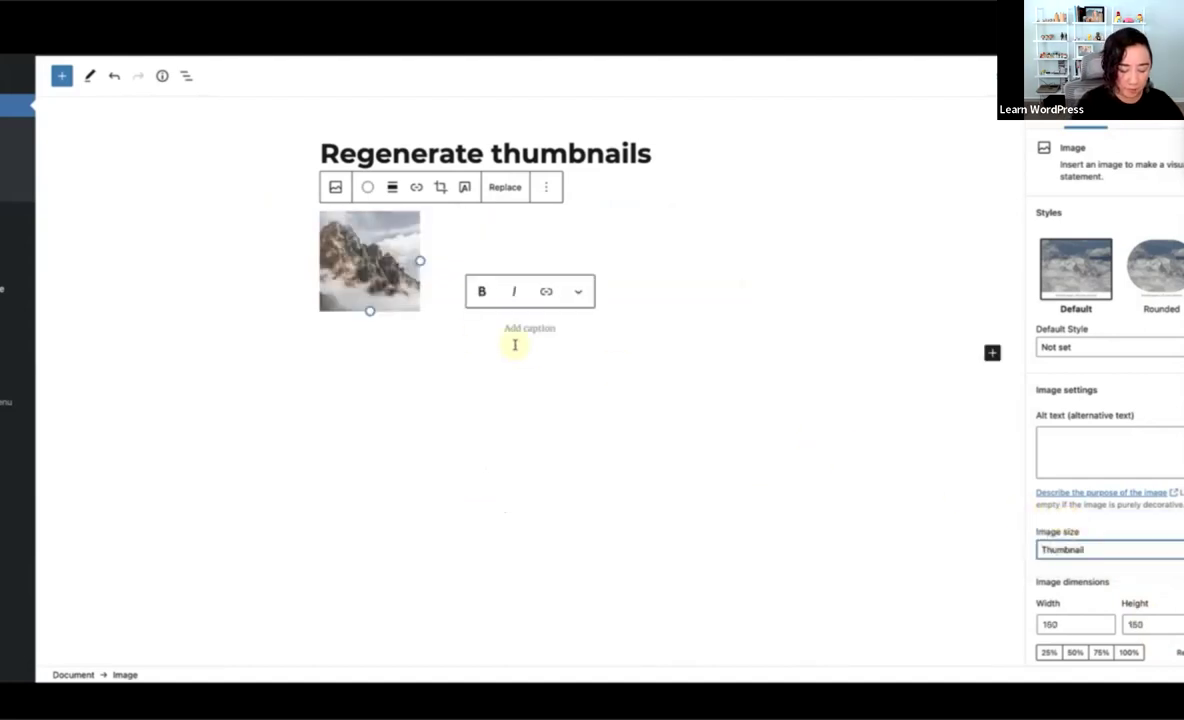
- Add a second Image block below with the mountain photo from the library, sized Medium (300×200)
click(418, 338)
click(423, 336)
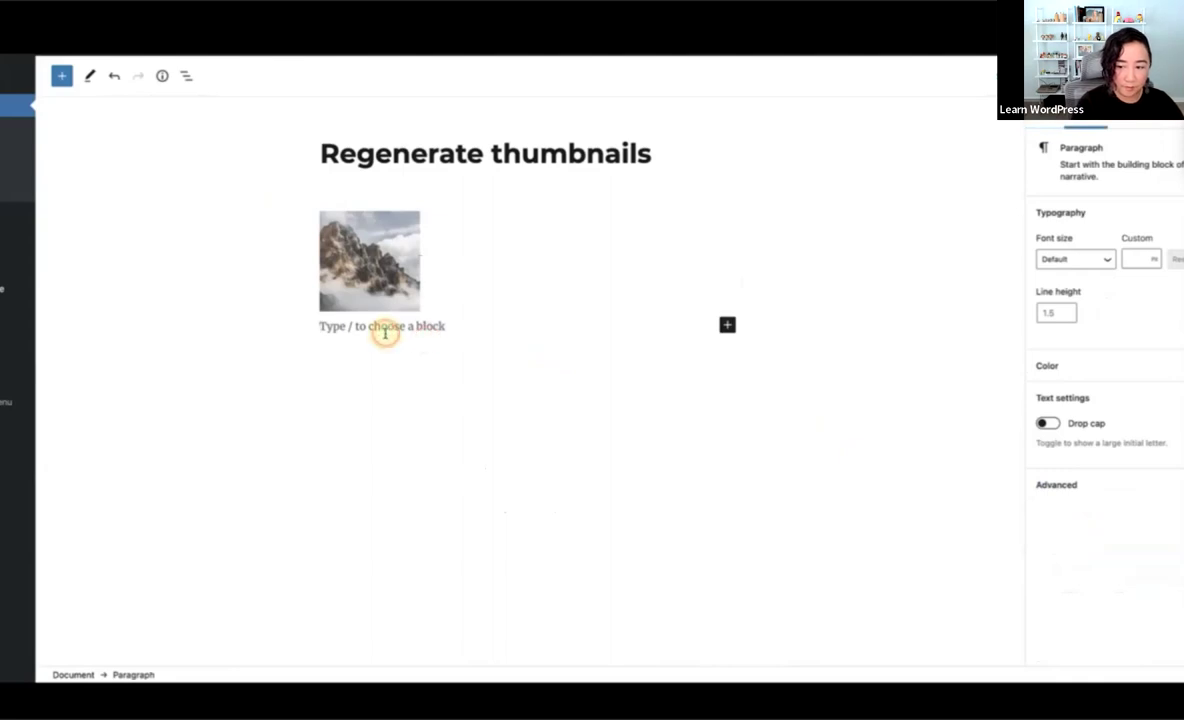
text(/image)
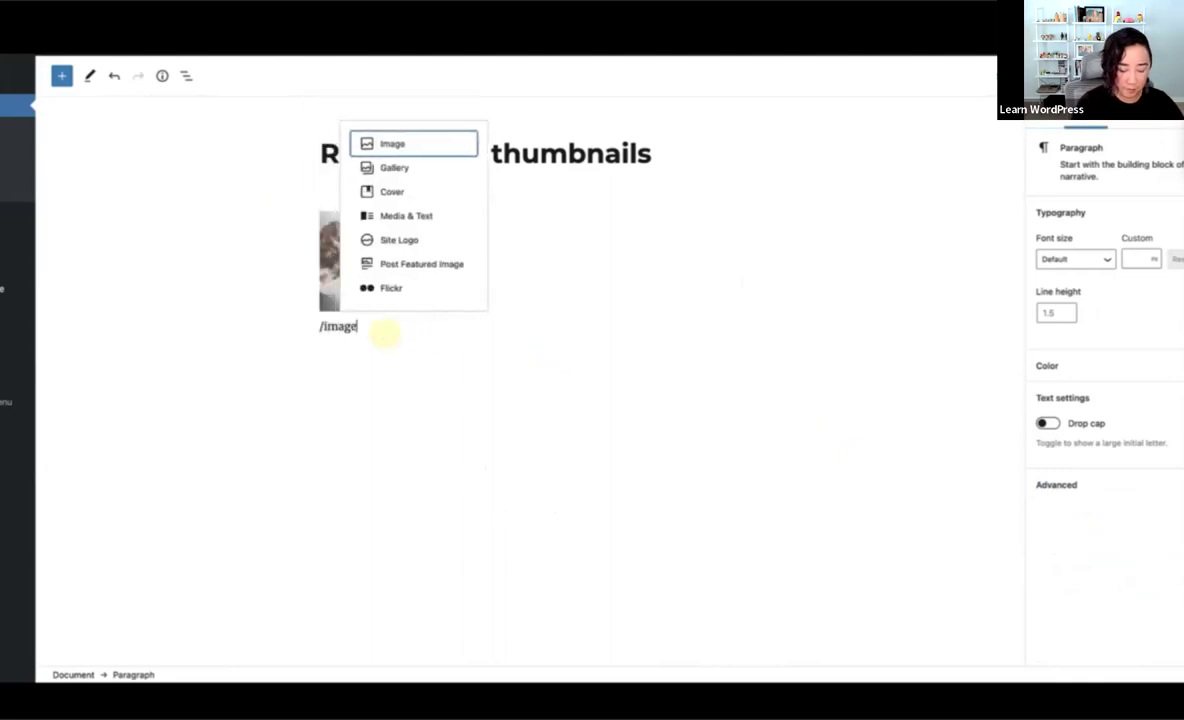
click(433, 146)
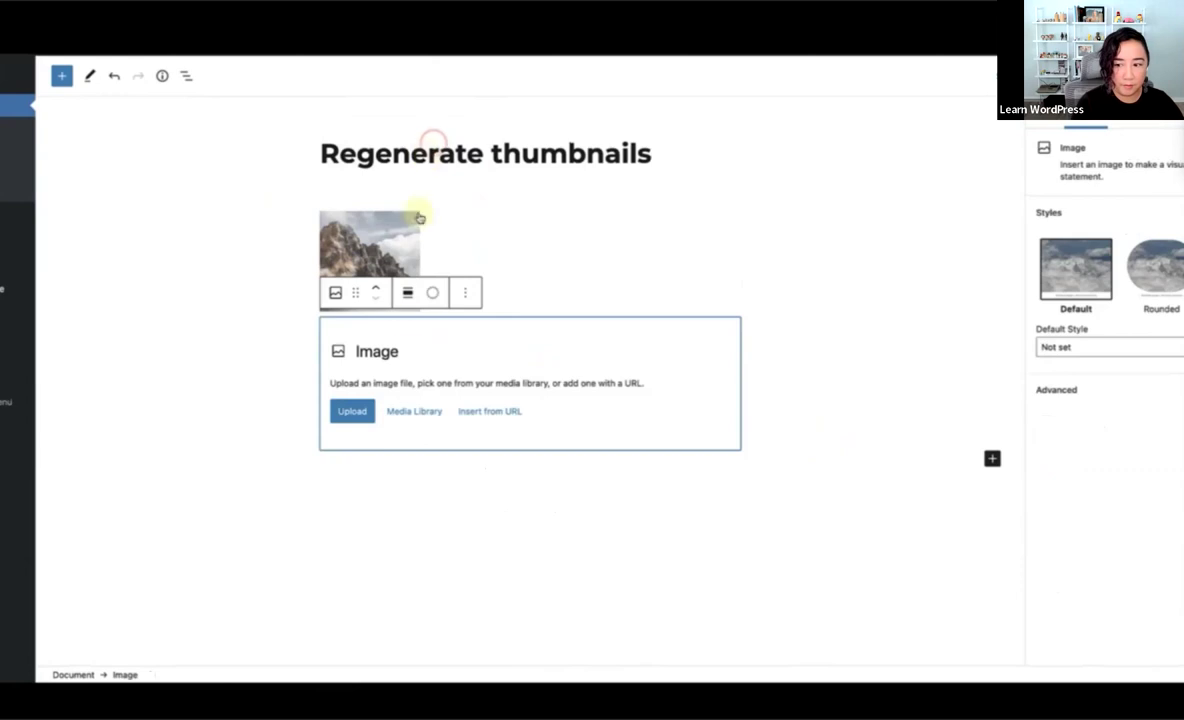
click(415, 411)
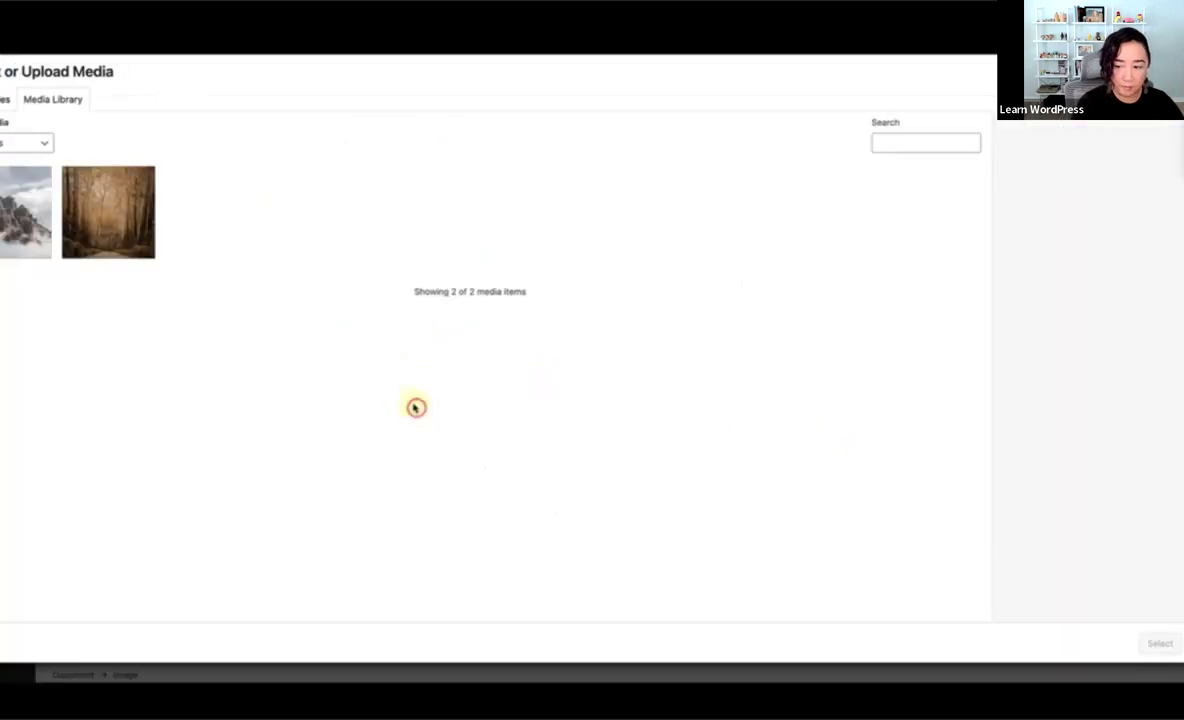
click(18, 205)
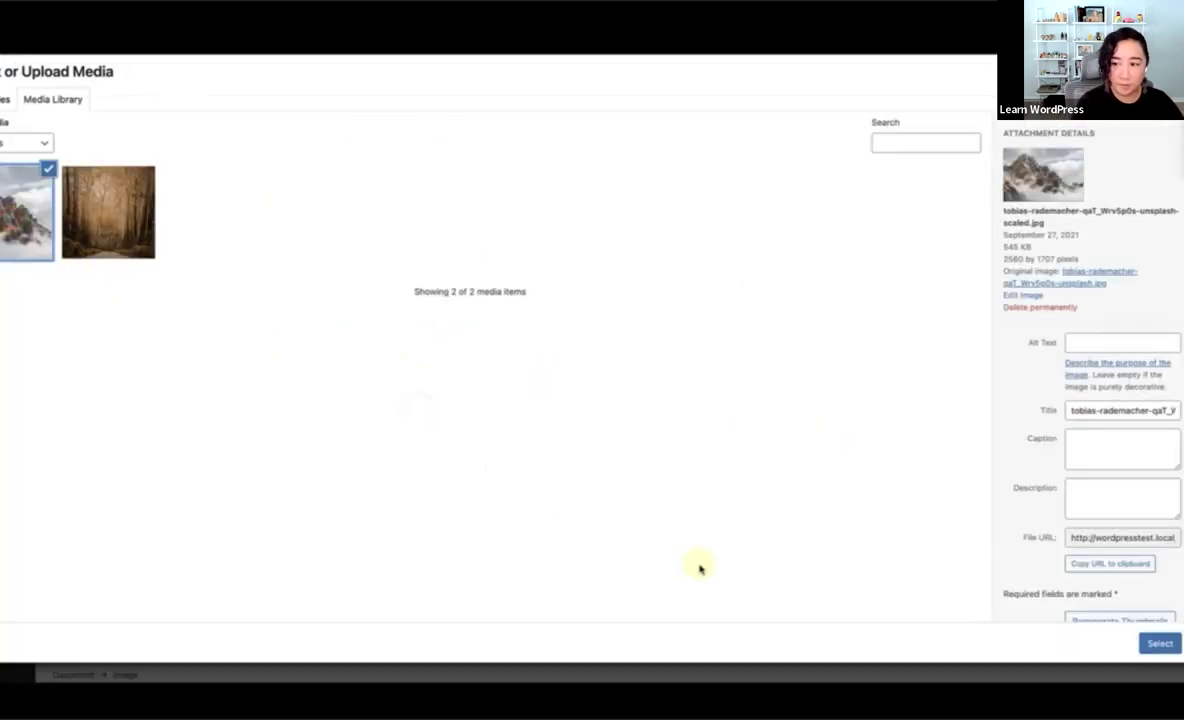
click(1158, 643)
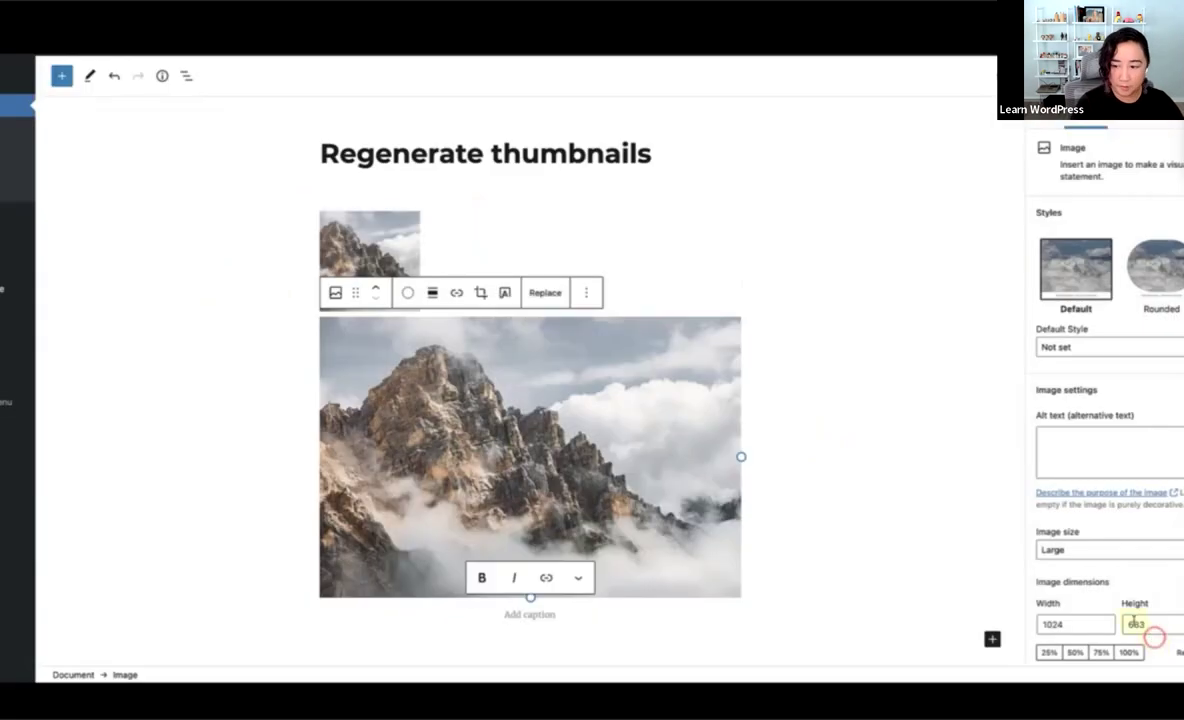
click(1075, 556)
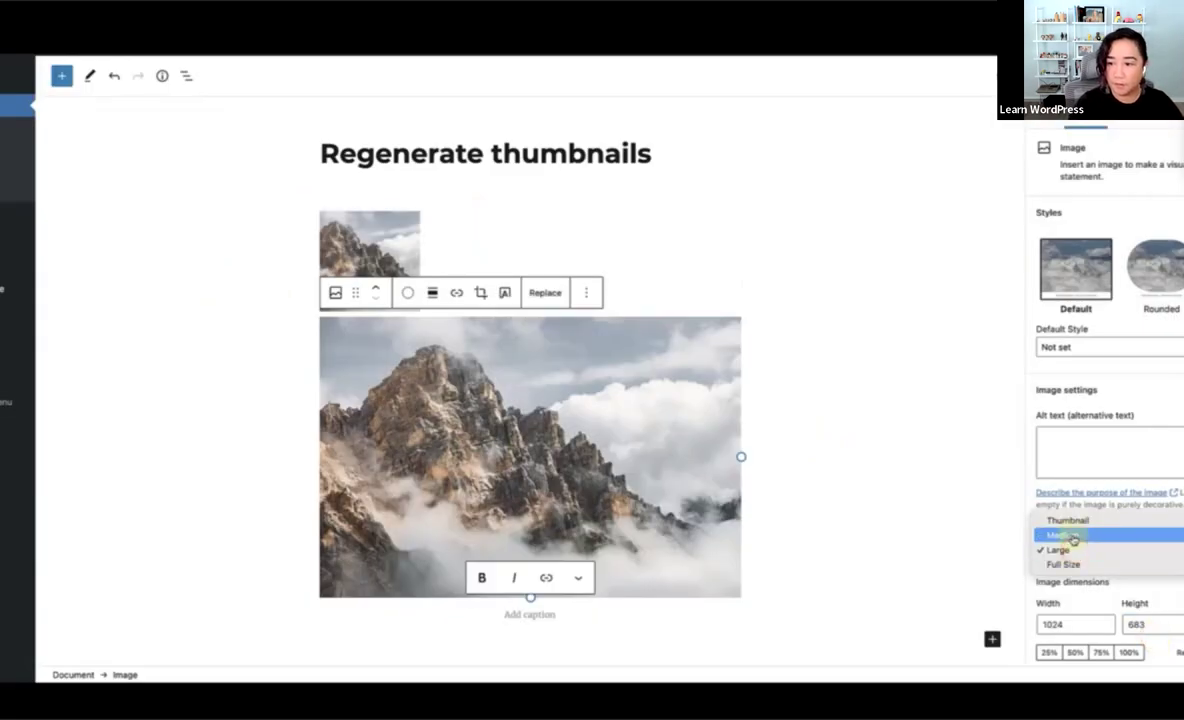
click(1070, 536)
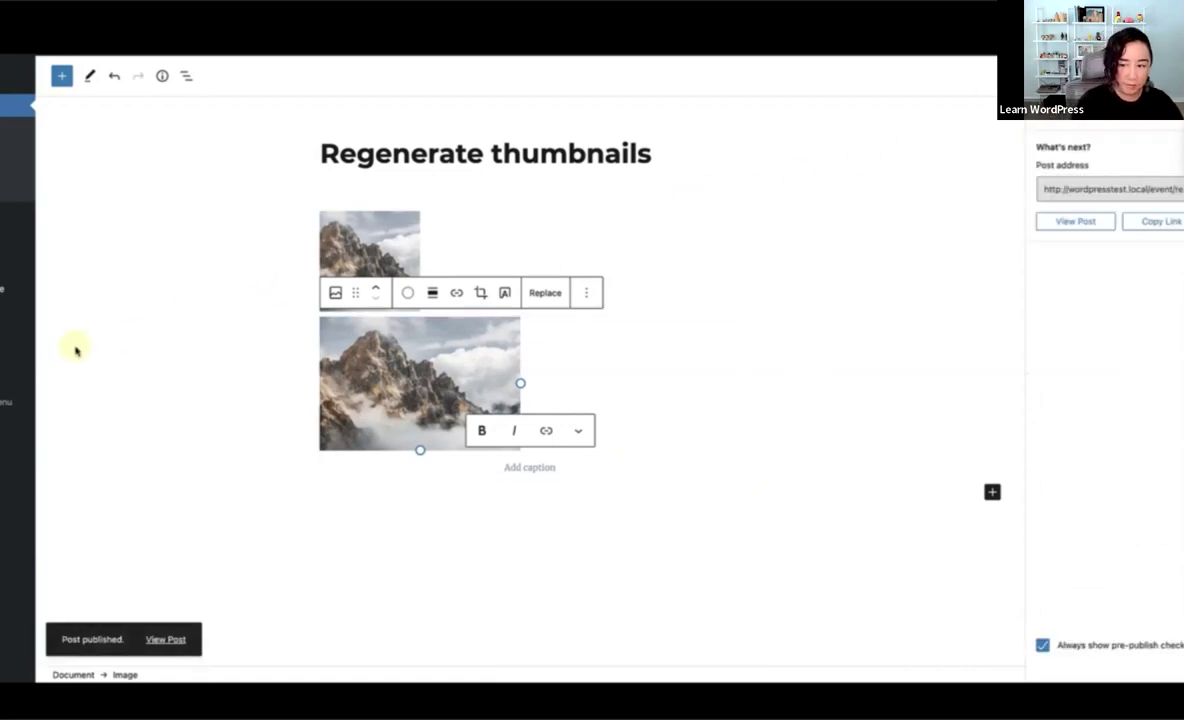
- In Media Settings, change thumbnail size to 200×200 and medium max size to 400×200, then save
mouse_move(6, 350)
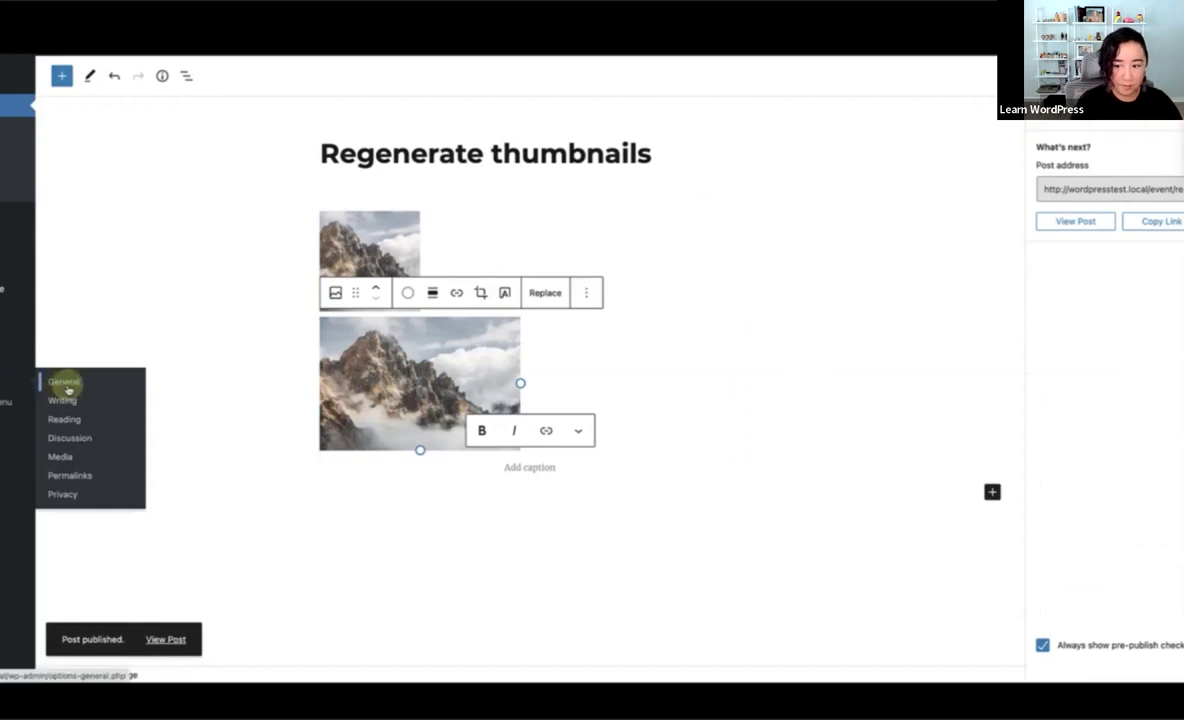
click(61, 459)
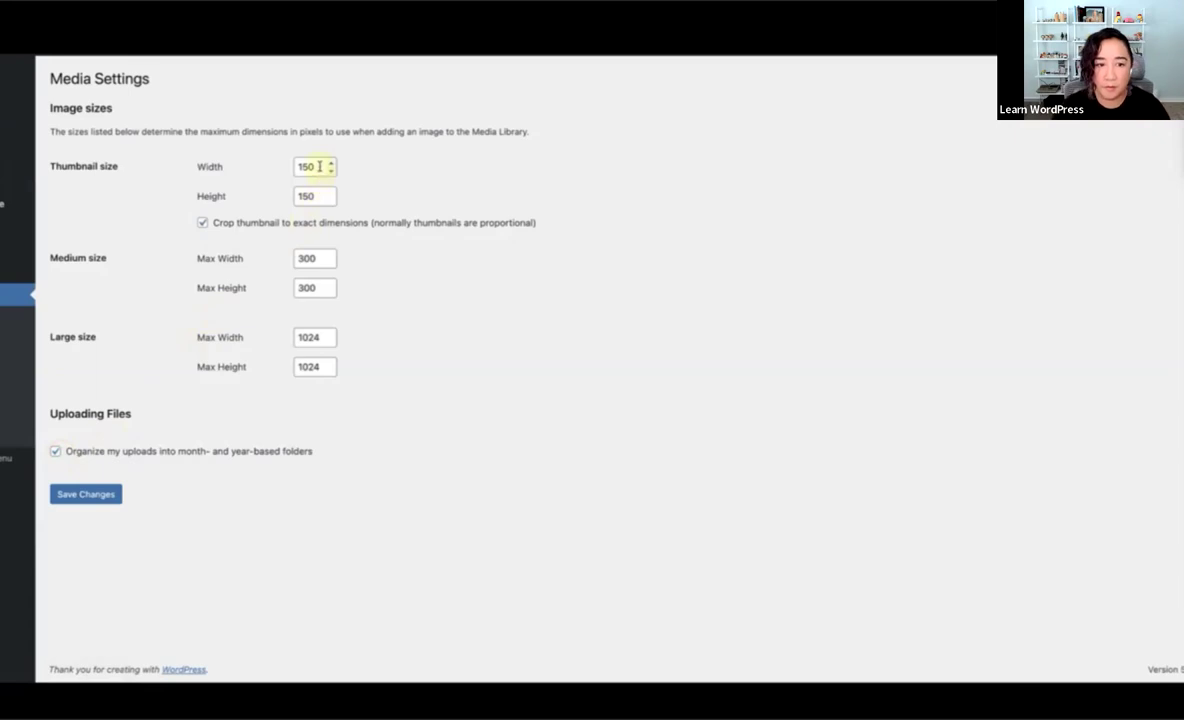
drag(319, 166, 289, 196)
text(200)
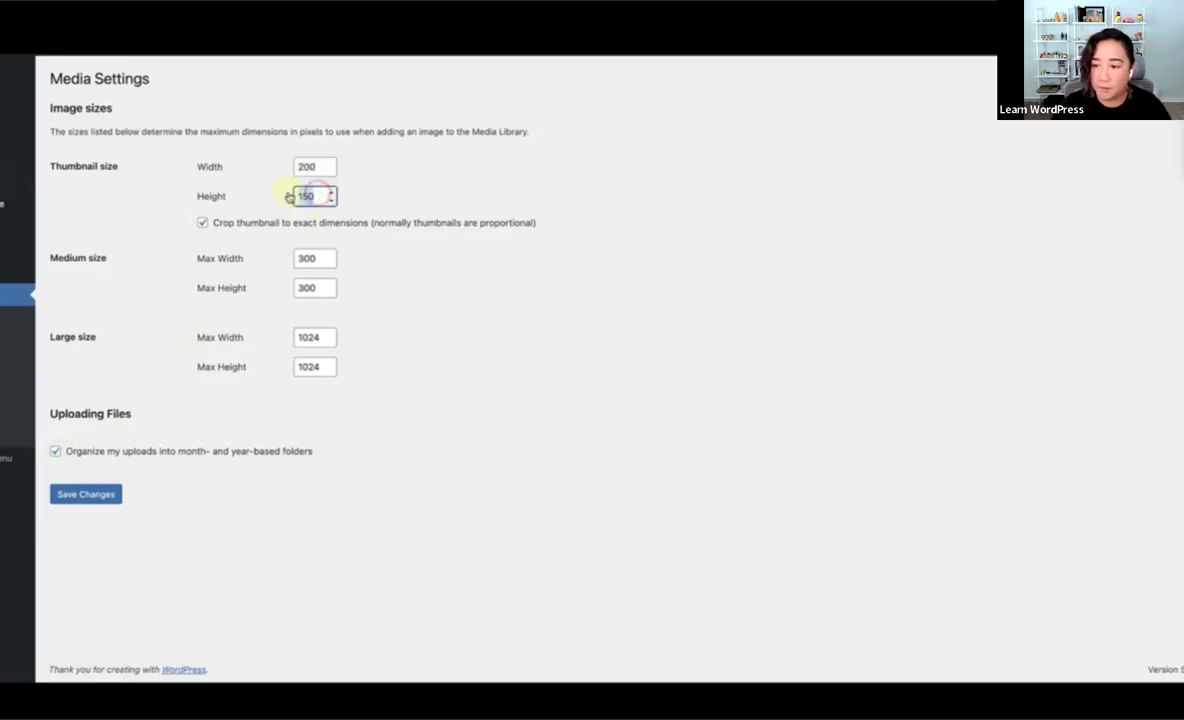
text(200)
drag(318, 258, 298, 288)
text(42)
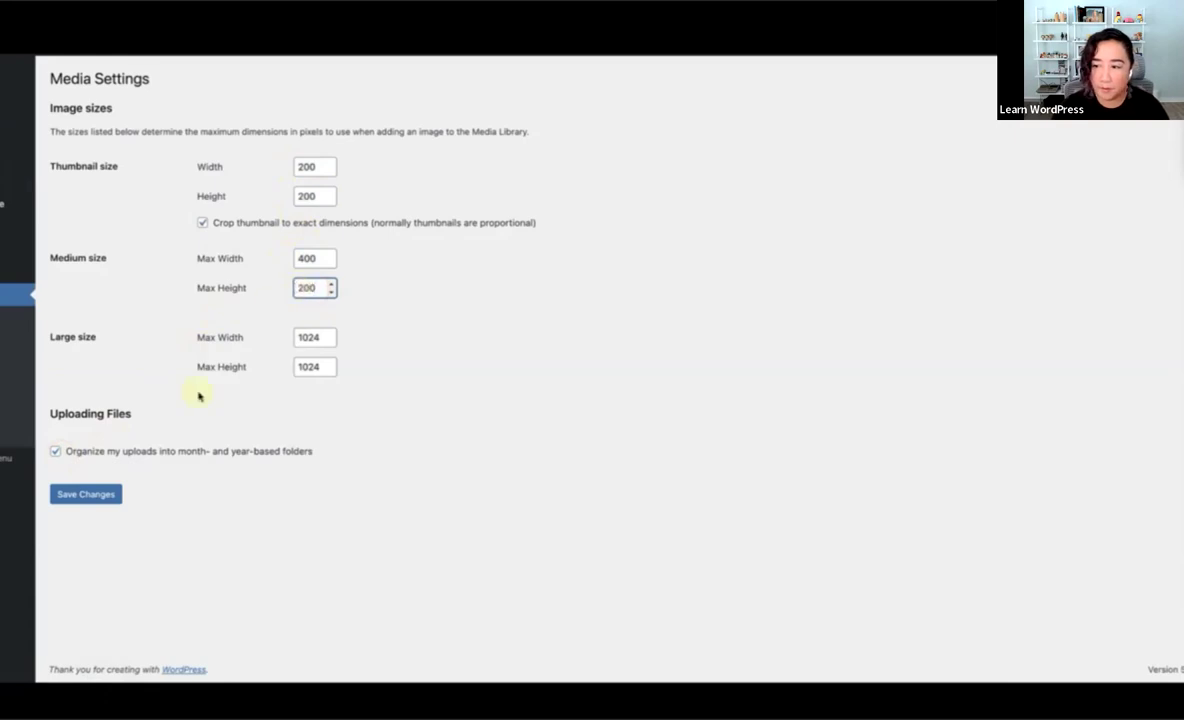
click(86, 496)
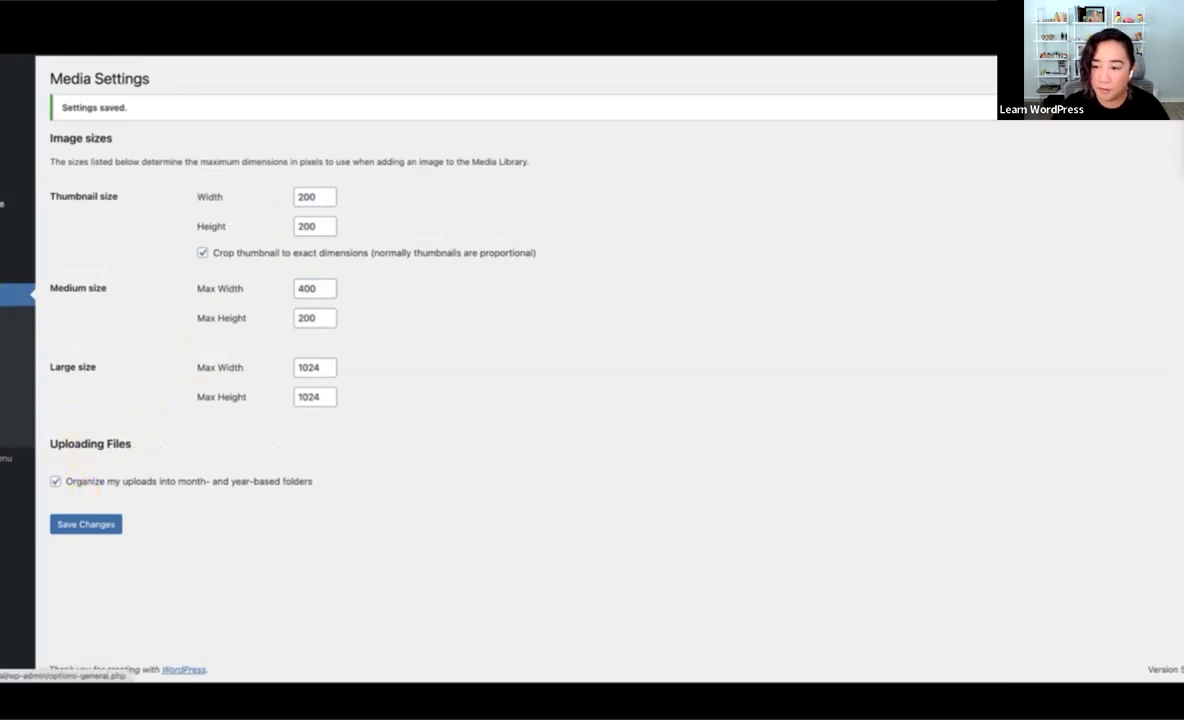
- Run Tools > Regenerate Thumbnails for all 2 library attachments
mouse_move(15, 274)
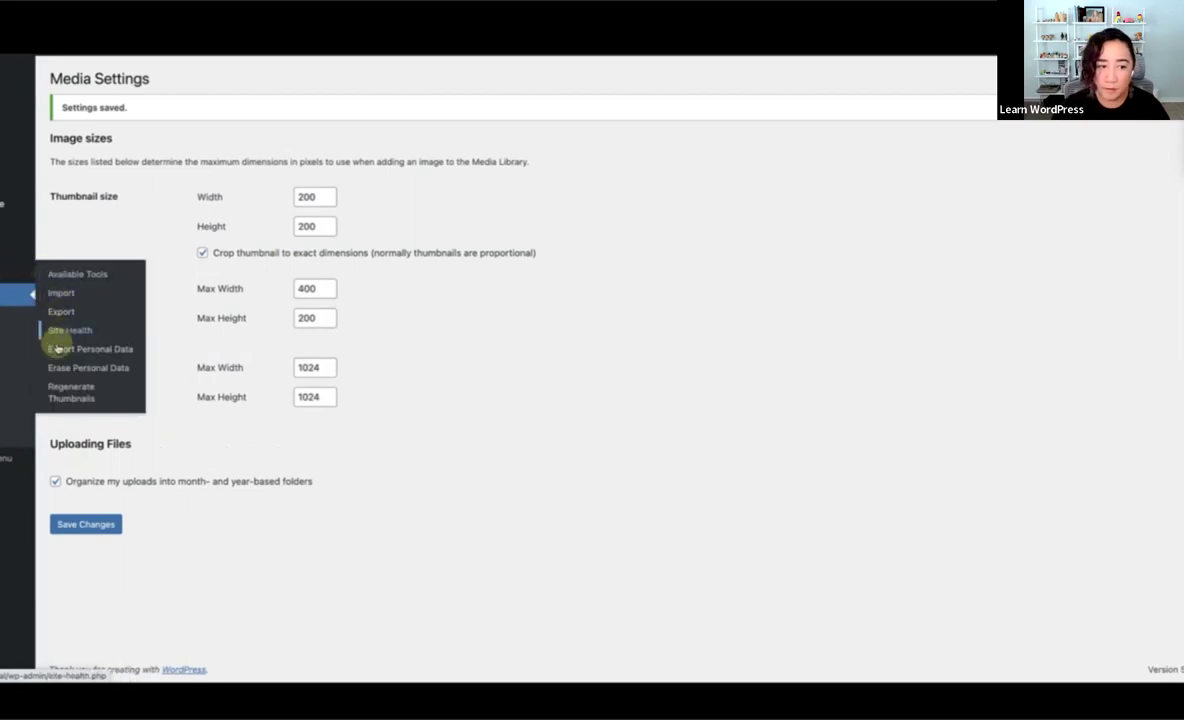
click(68, 394)
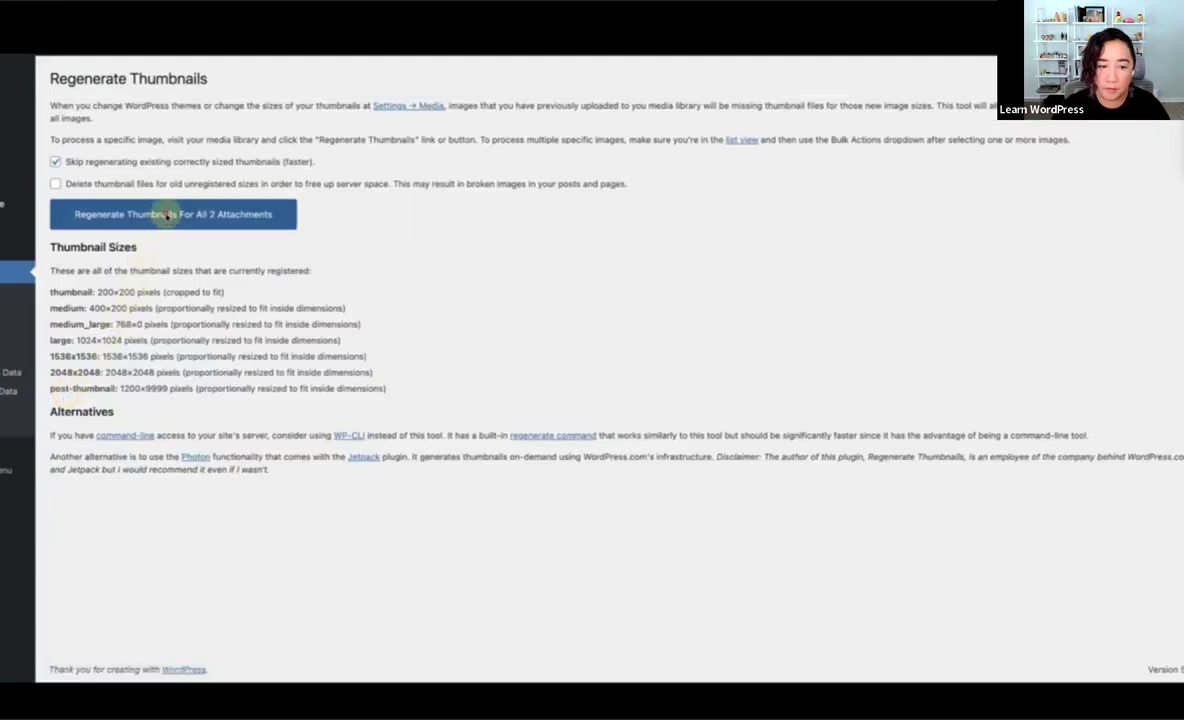
click(166, 214)
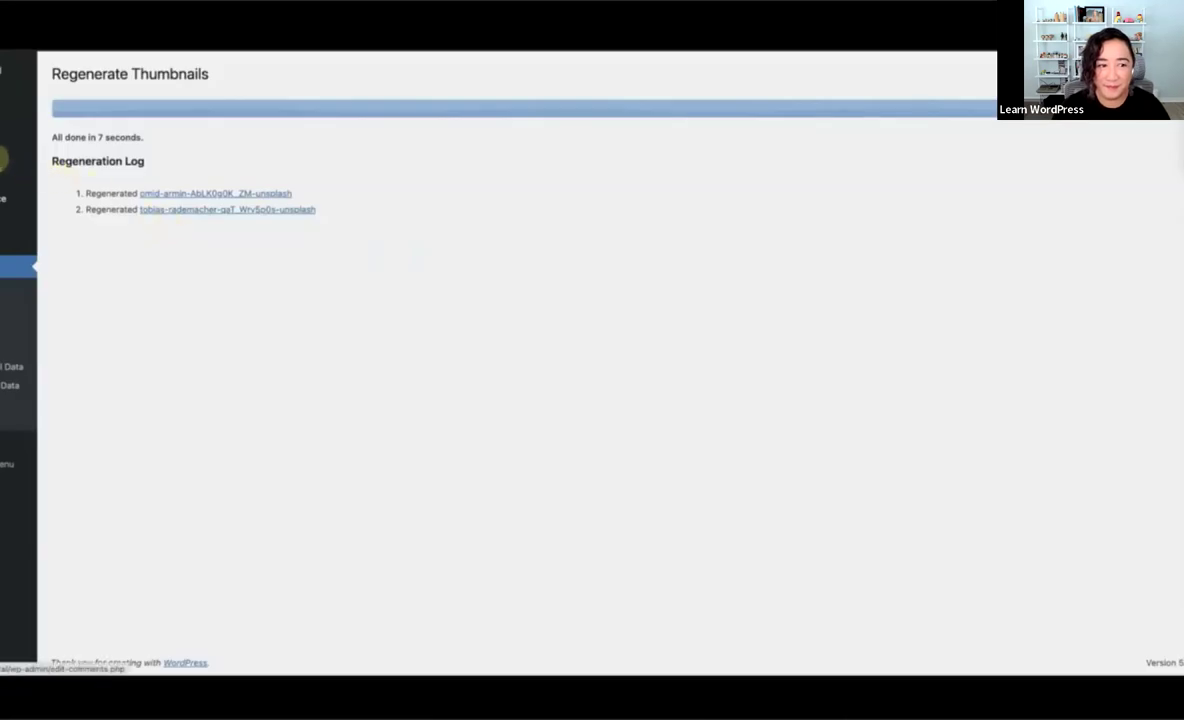
- Reopen the Regenerate thumbnails post from the All Posts list
mouse_move(6, 102)
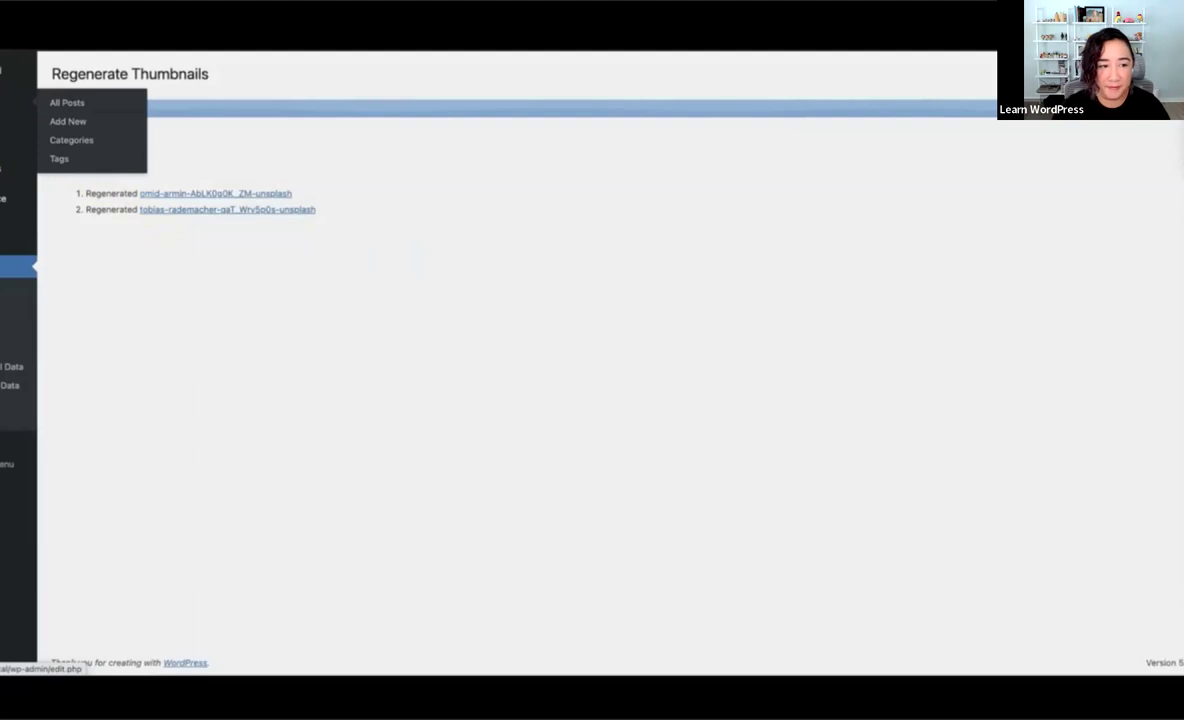
click(80, 104)
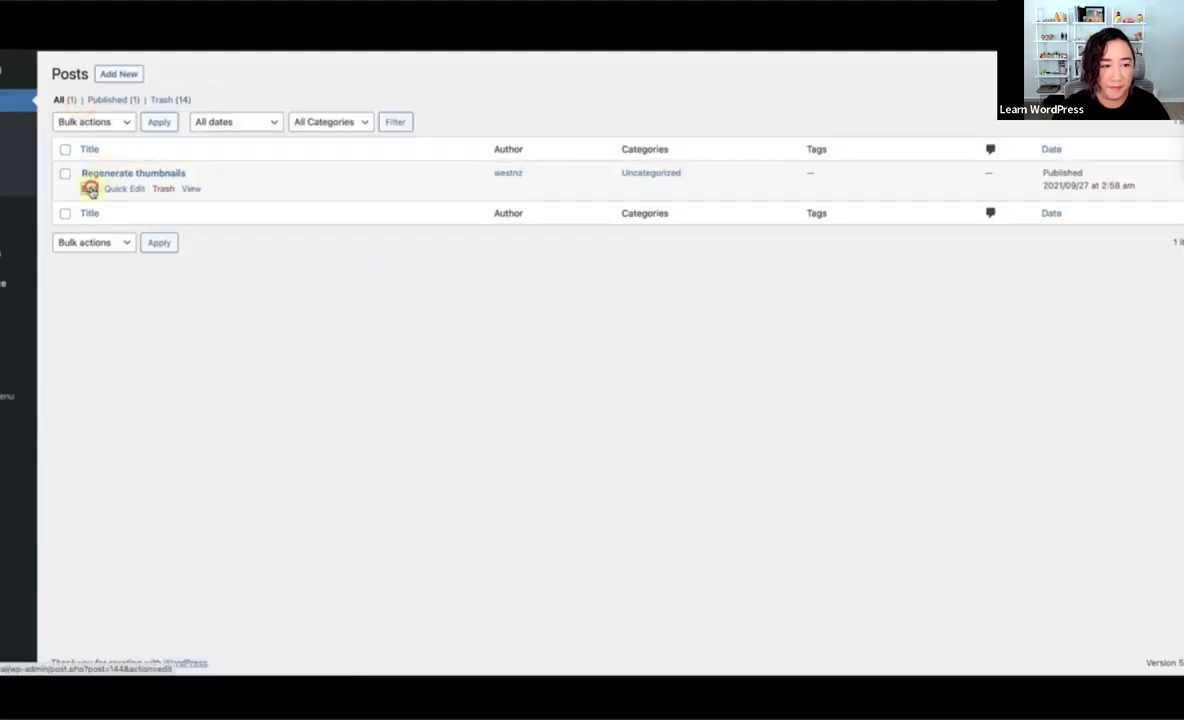
click(89, 189)
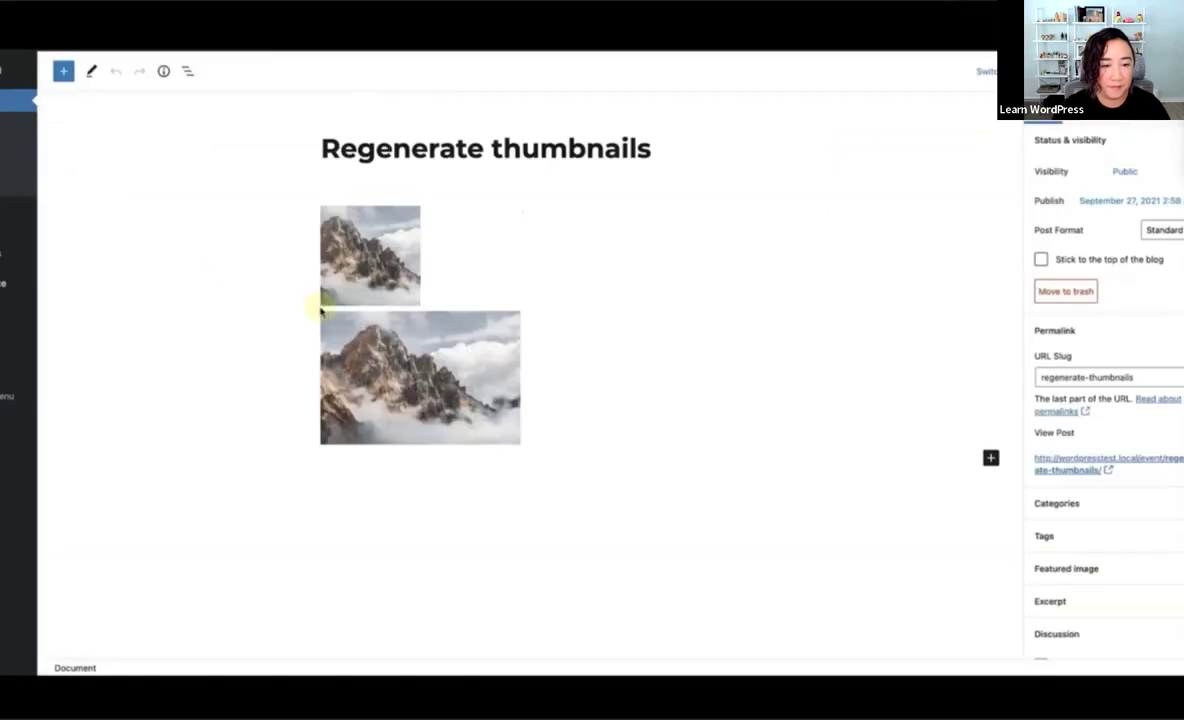
- Add a third mountain photo Image block below and set it to Thumbnail size, now 200×200
click(378, 477)
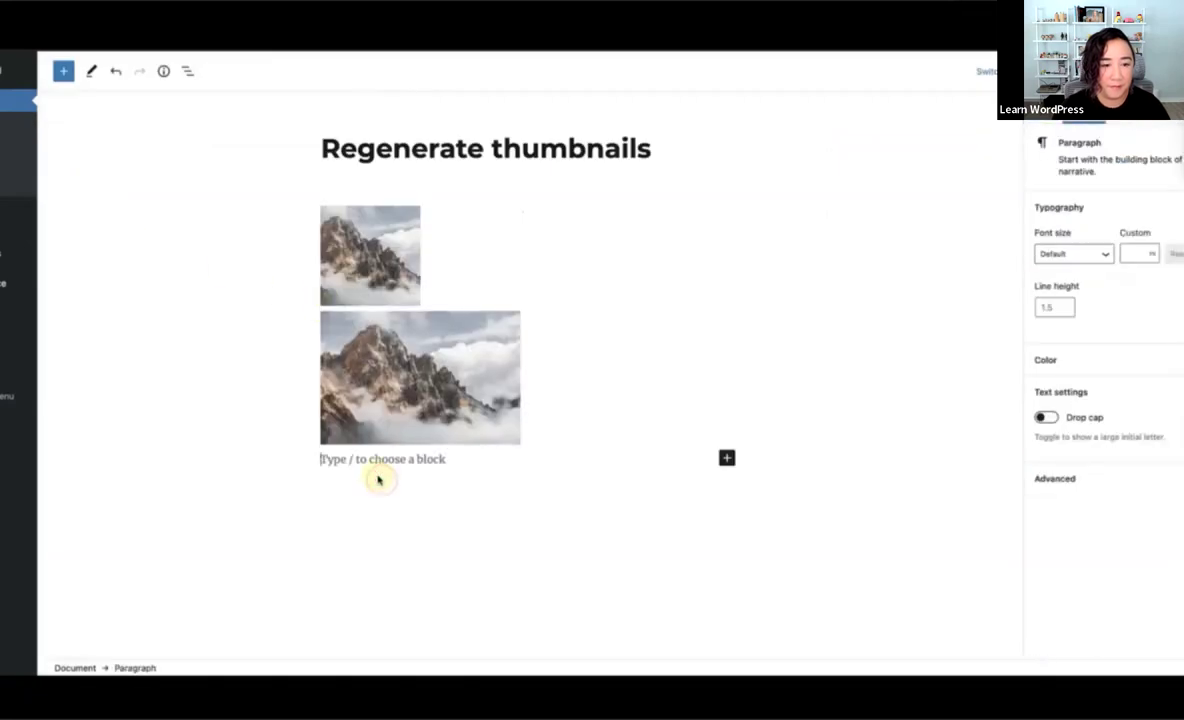
text(/ima)
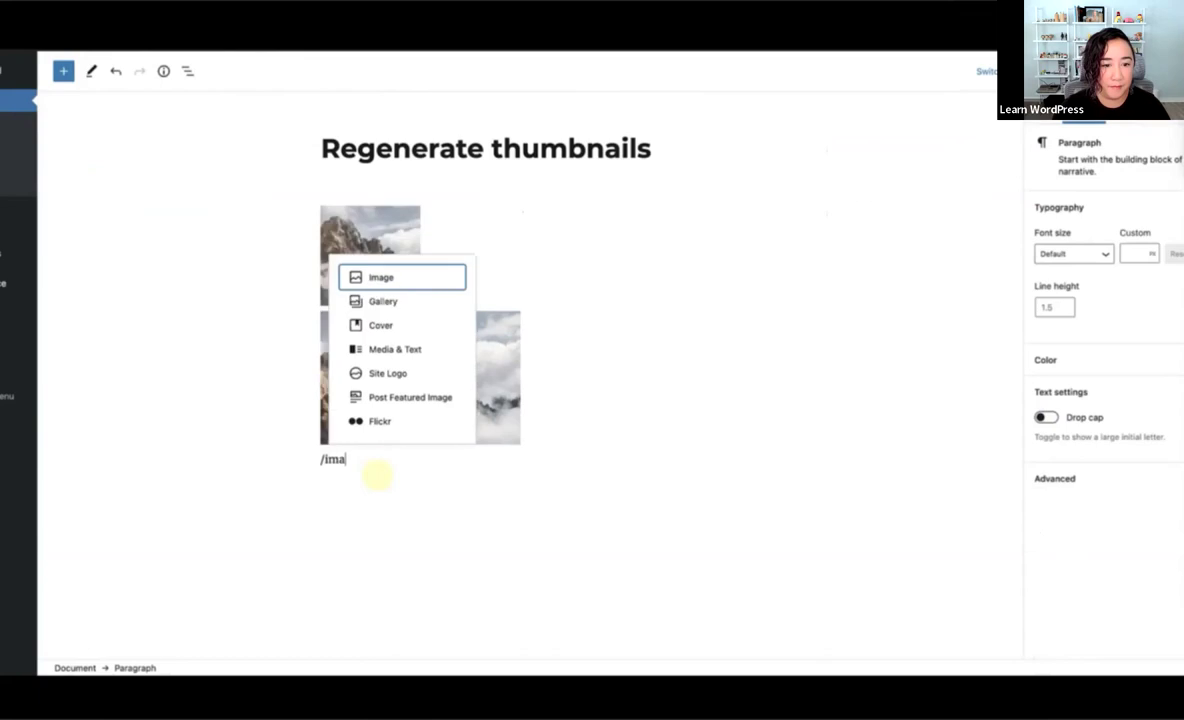
text(ge)
click(390, 277)
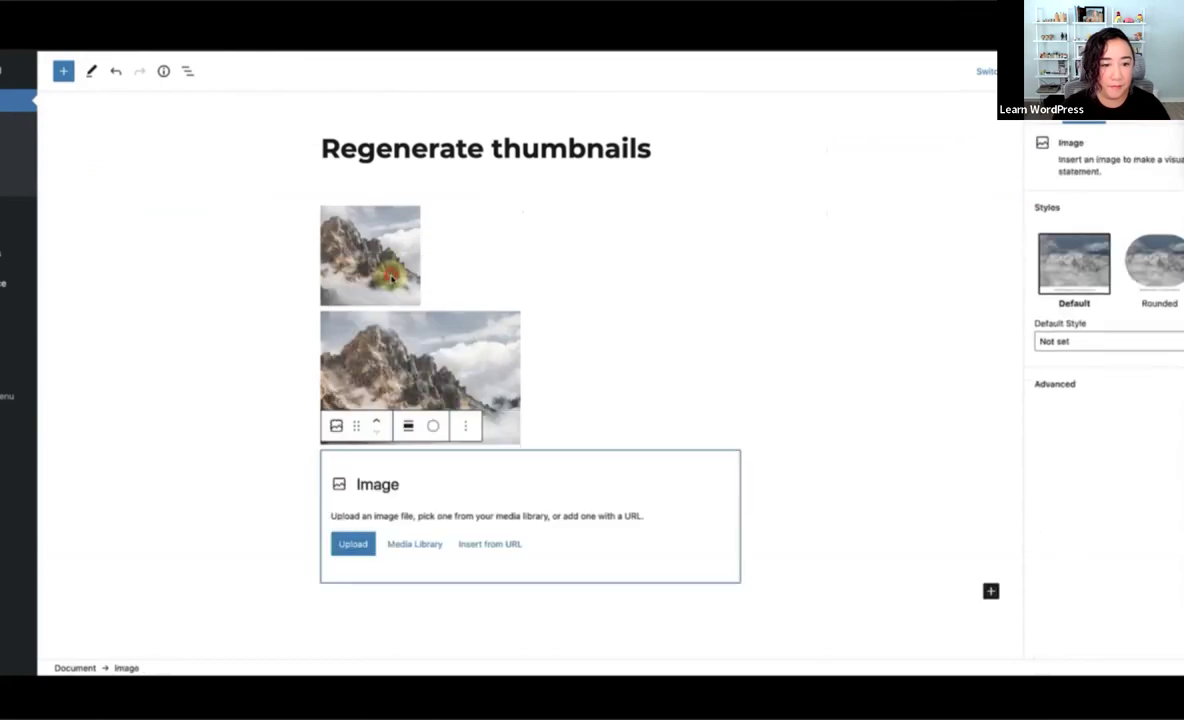
click(414, 544)
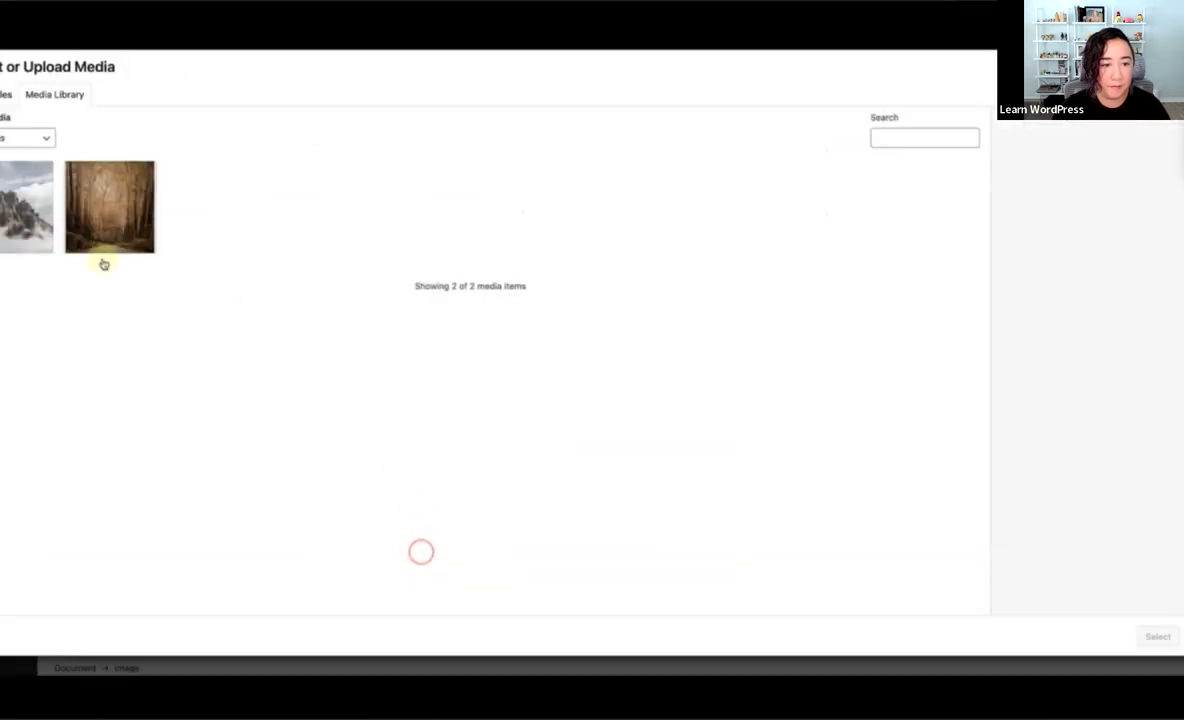
click(26, 205)
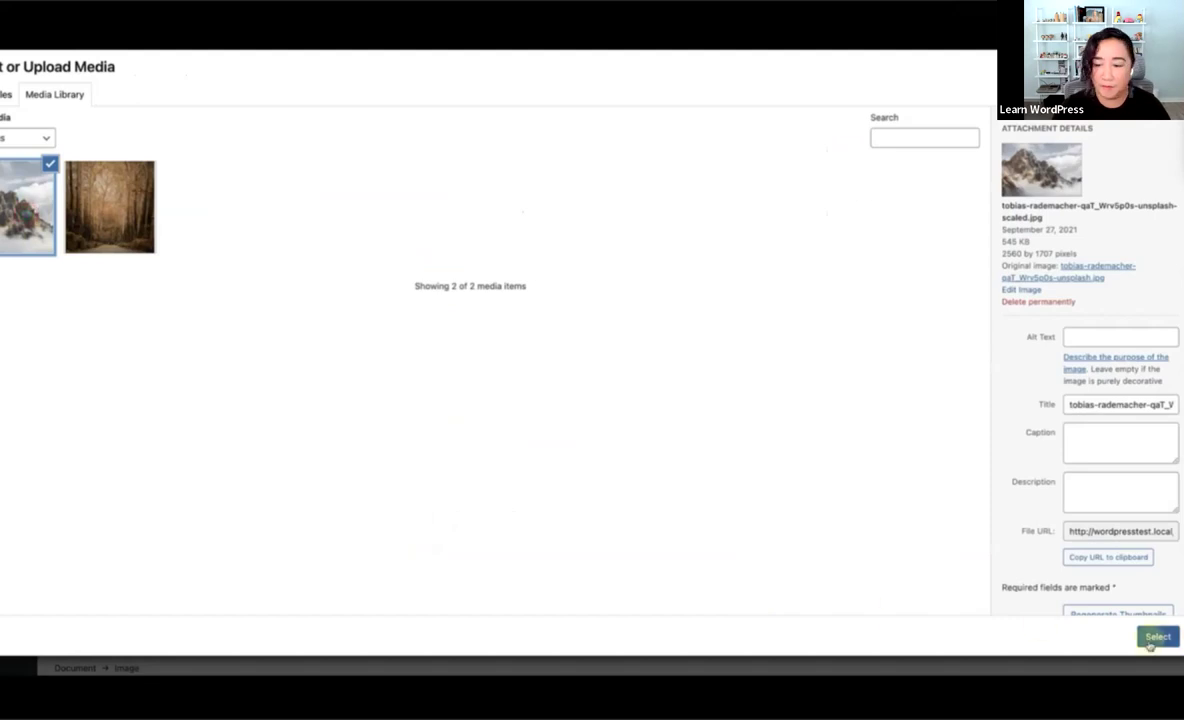
click(1157, 636)
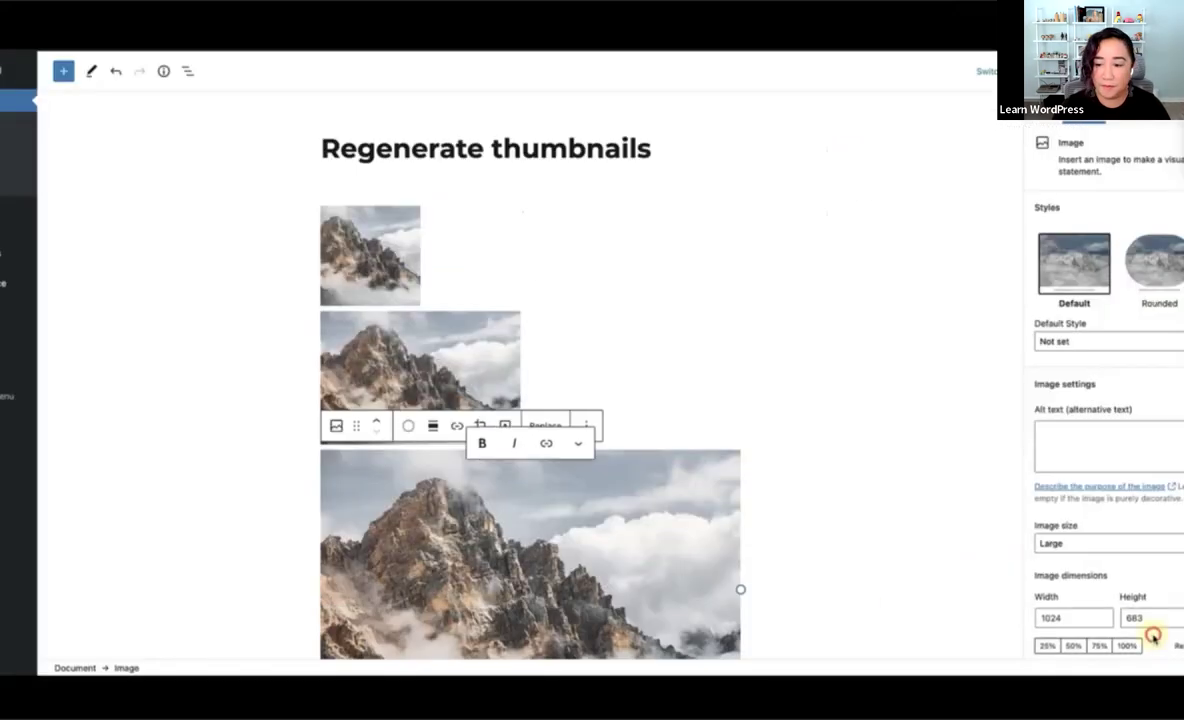
click(1070, 543)
click(1070, 513)
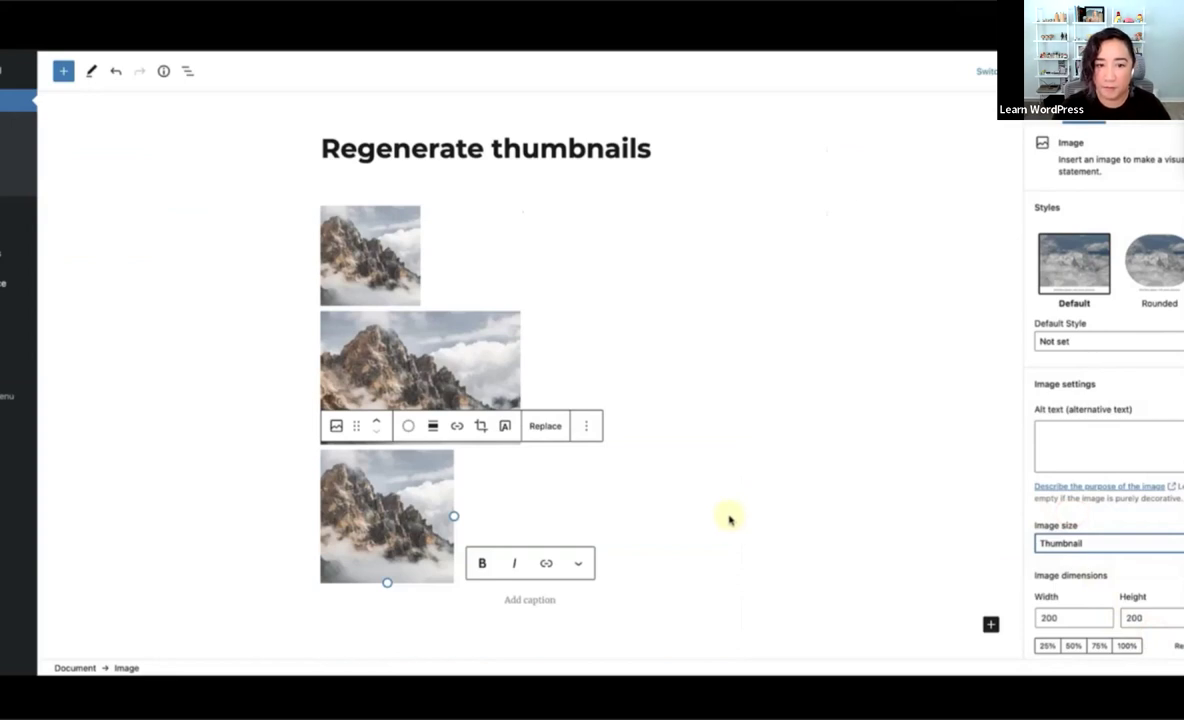
scroll(729, 519, down, 2)
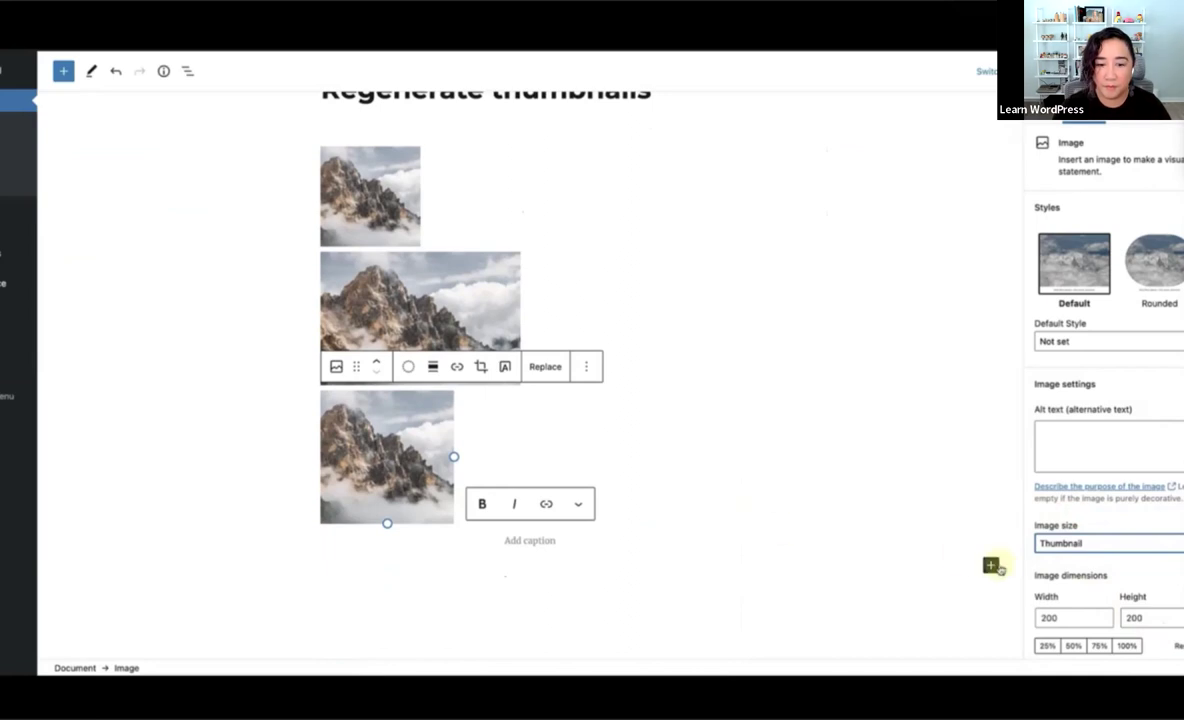
click(991, 566)
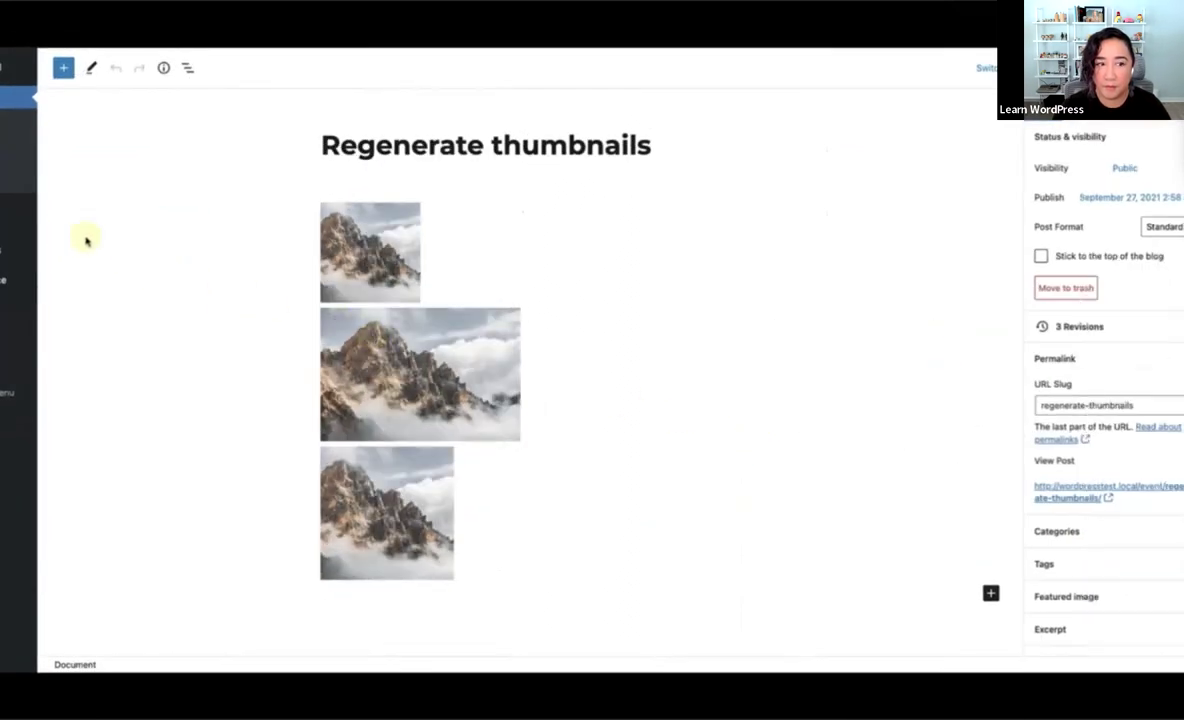
- Regenerate the forest photo's thumbnails from the Media Library list view
mouse_move(3, 198)
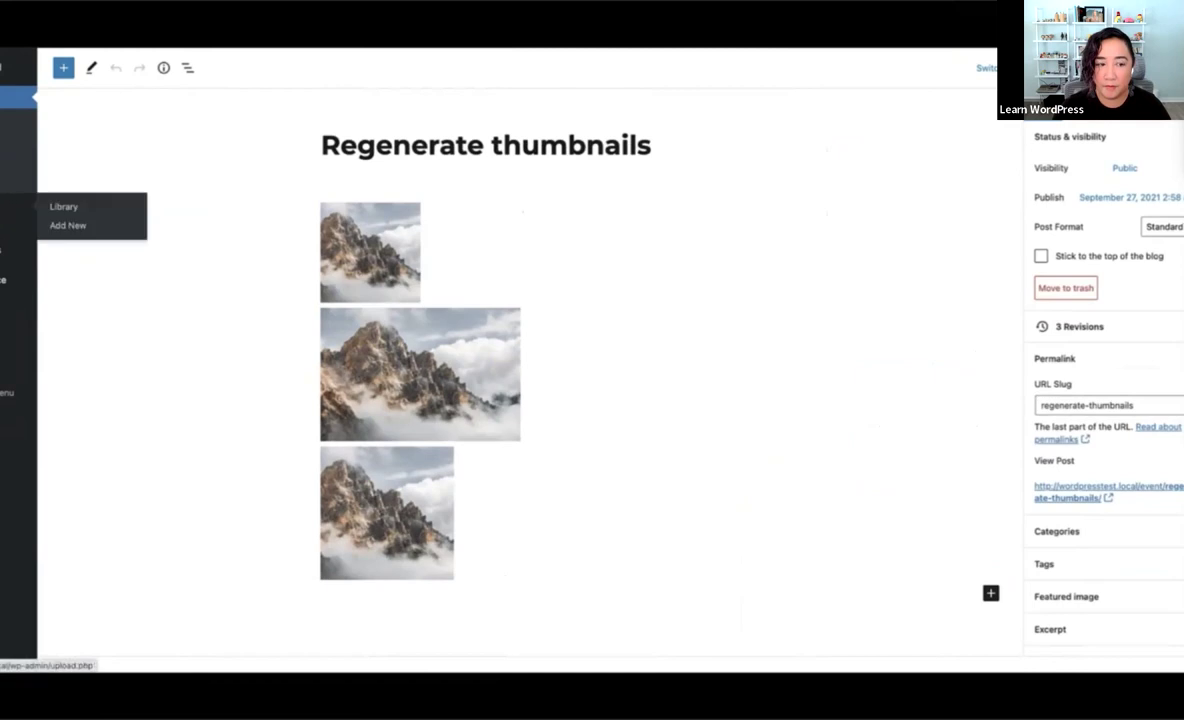
click(71, 211)
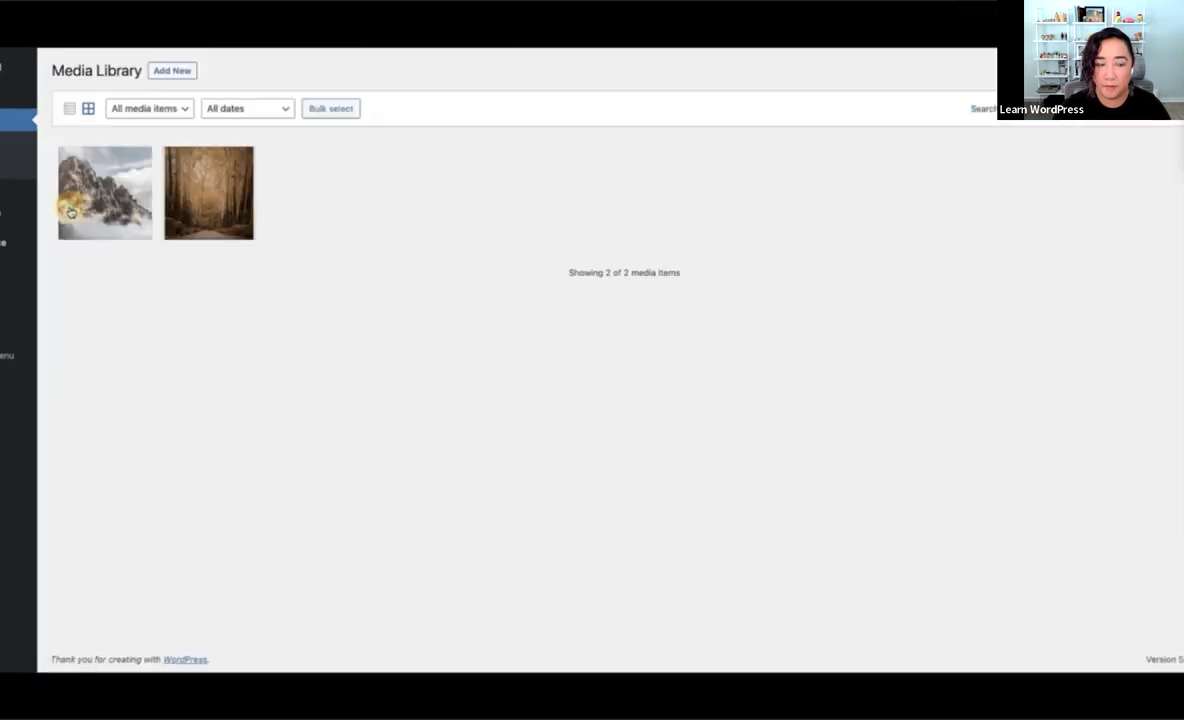
click(70, 109)
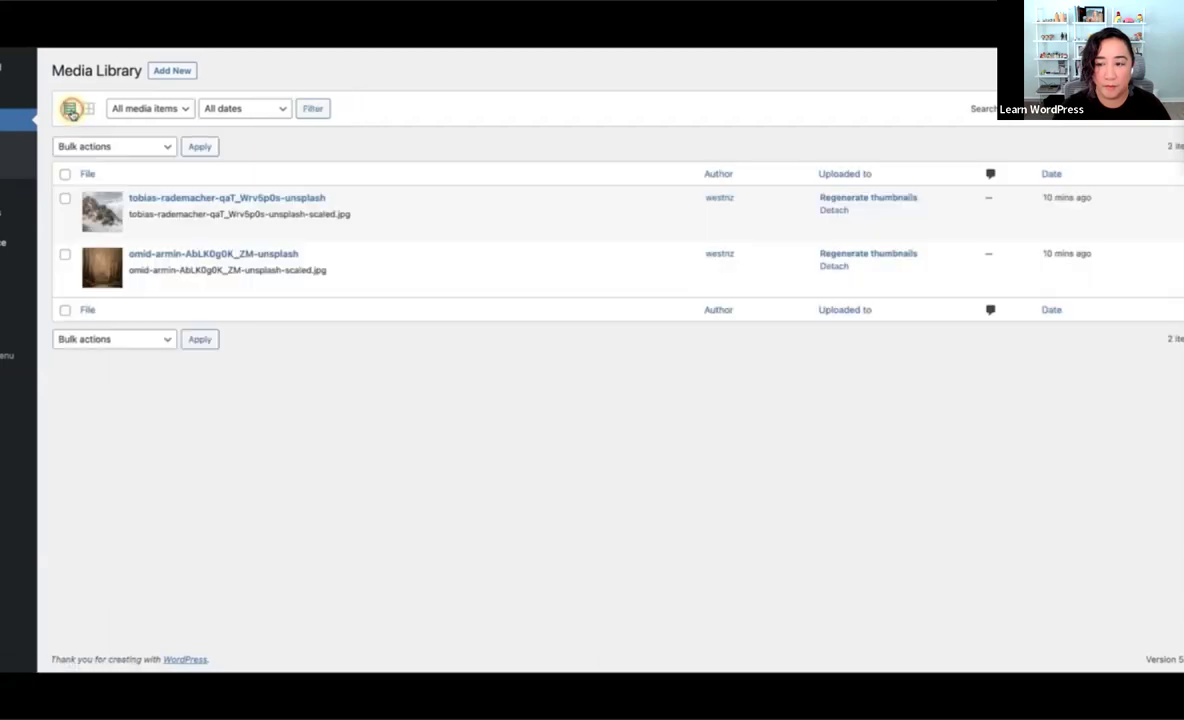
click(65, 256)
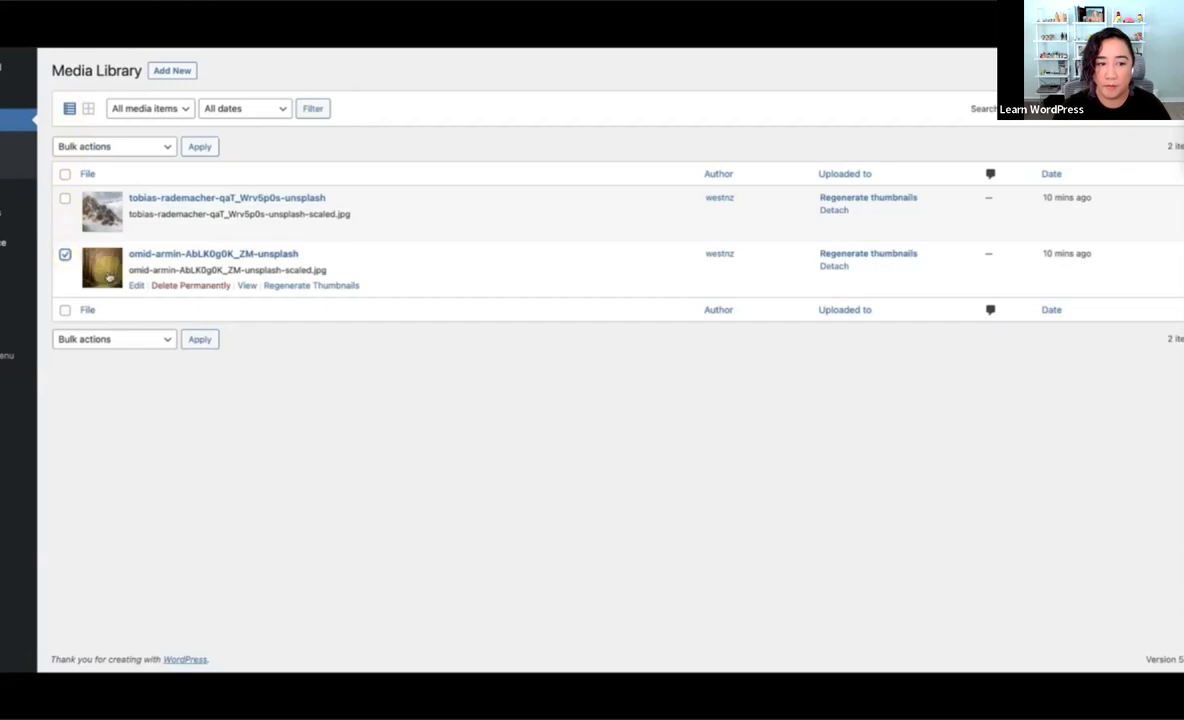
click(308, 287)
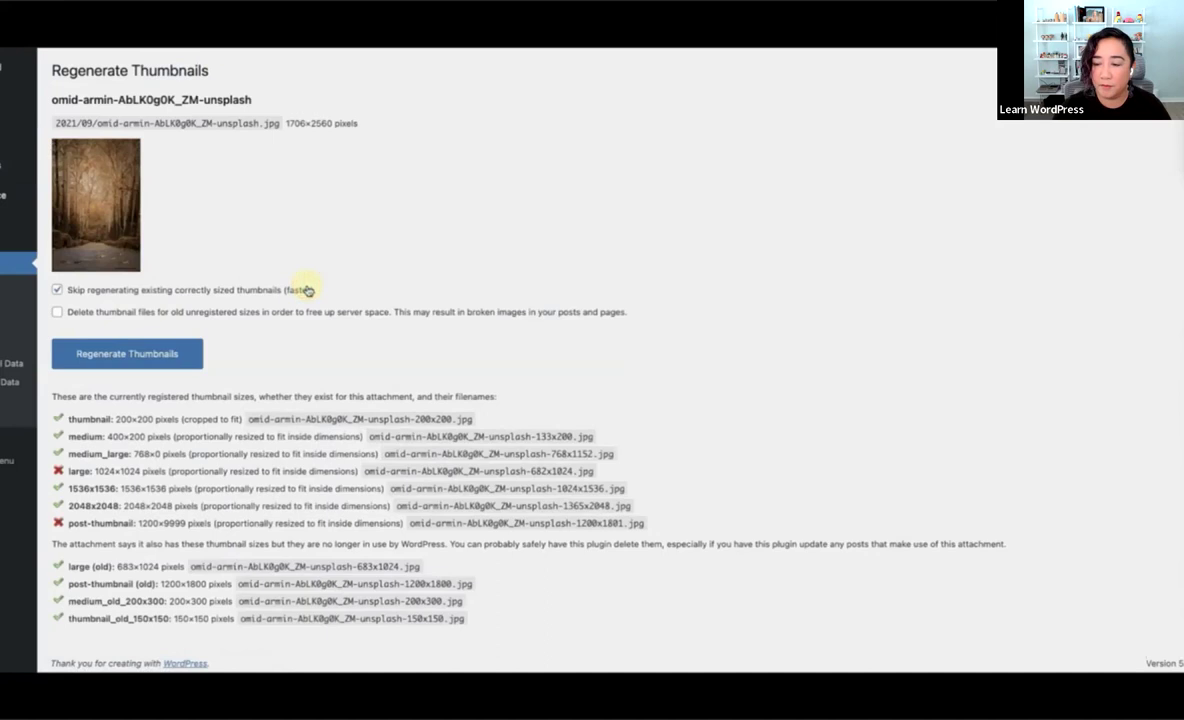
click(147, 355)
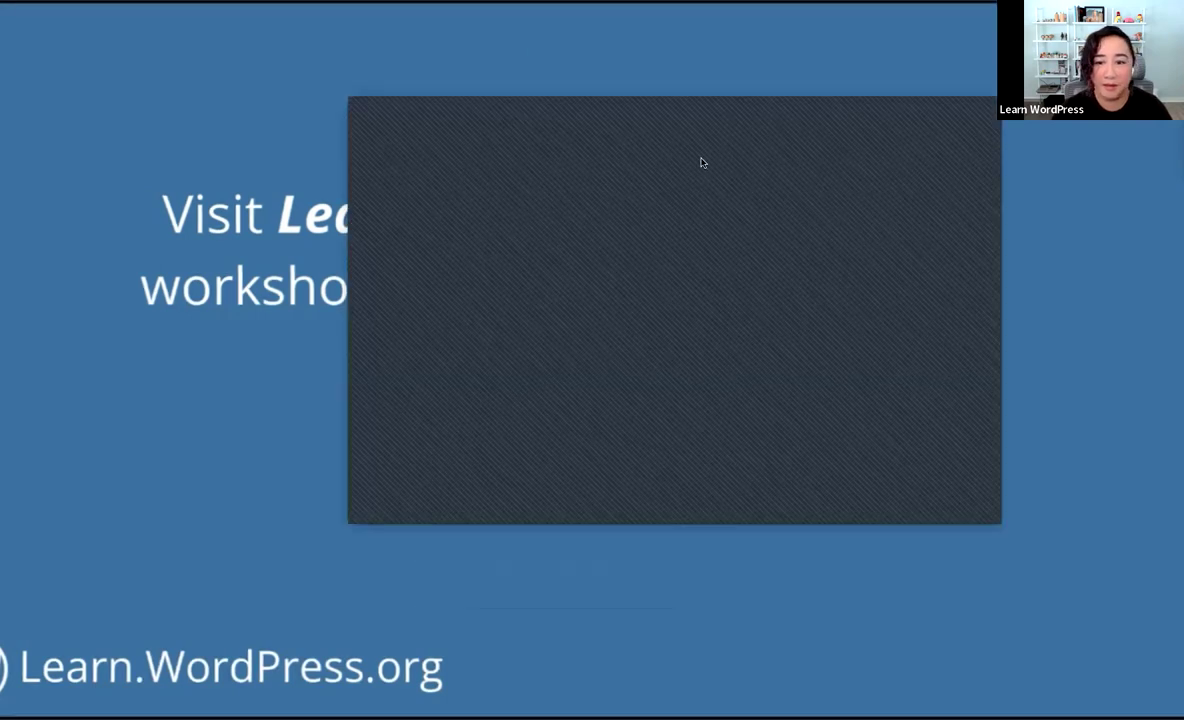
- Switch from QuickTime back to the Google Slides 'Regenerating Thumbnails' slide
mouse_move(960, 512)
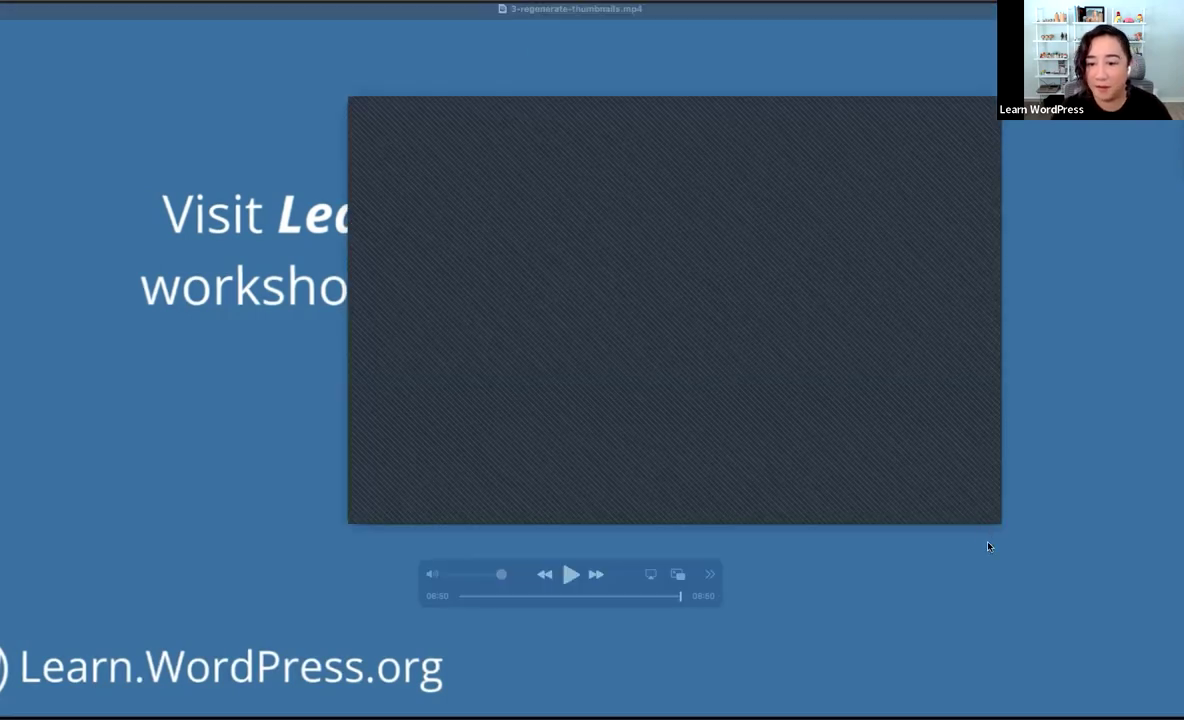
key(super+Tab)
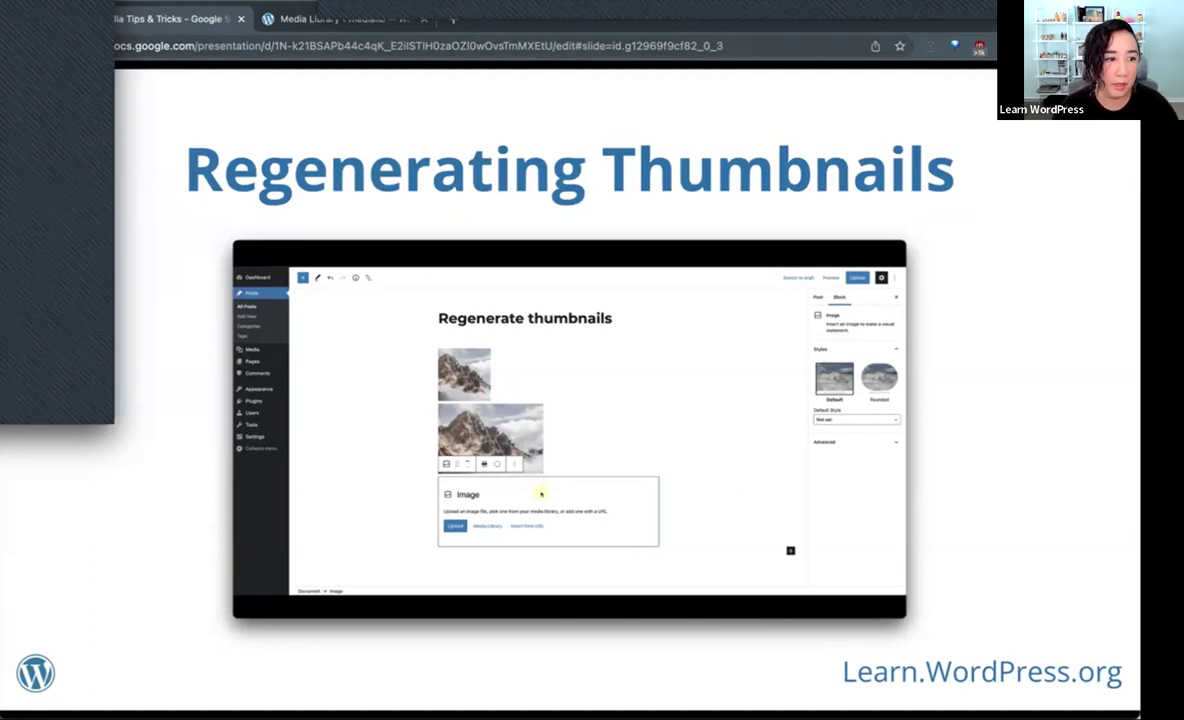
- Advance to the Applying Duotone Filters slide and bring up its 4-applying-duotone.mp4 workshop video
key(Right)
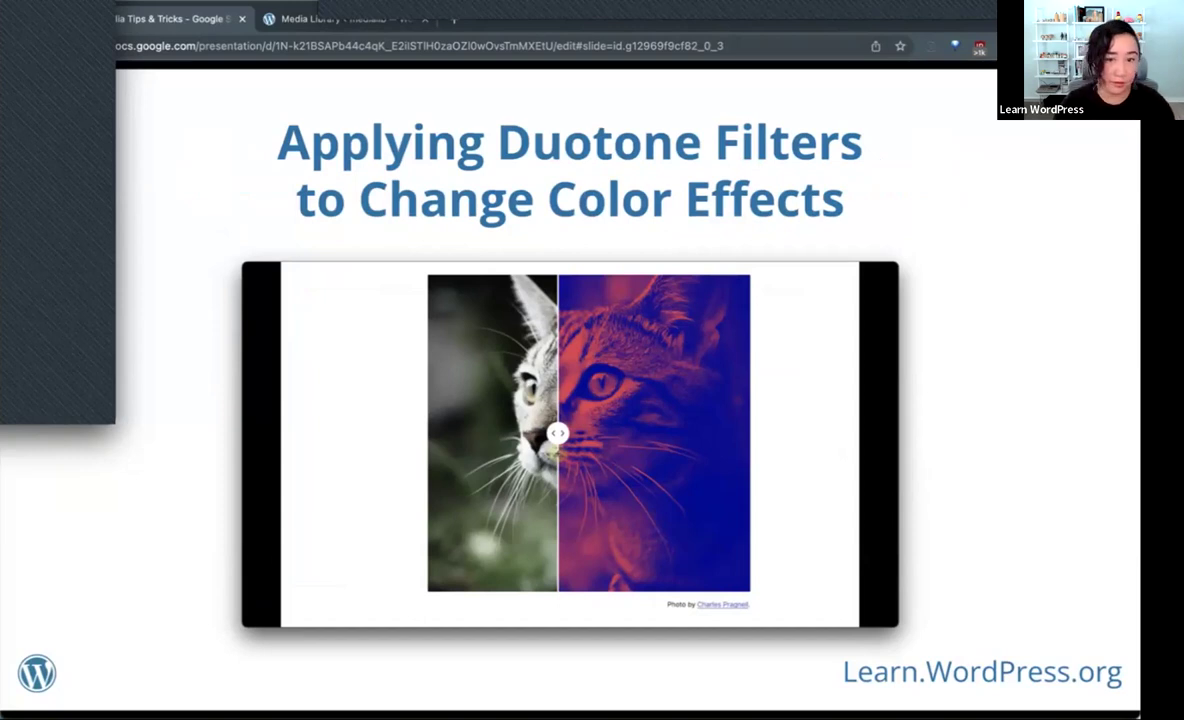
mouse_move(40, 630)
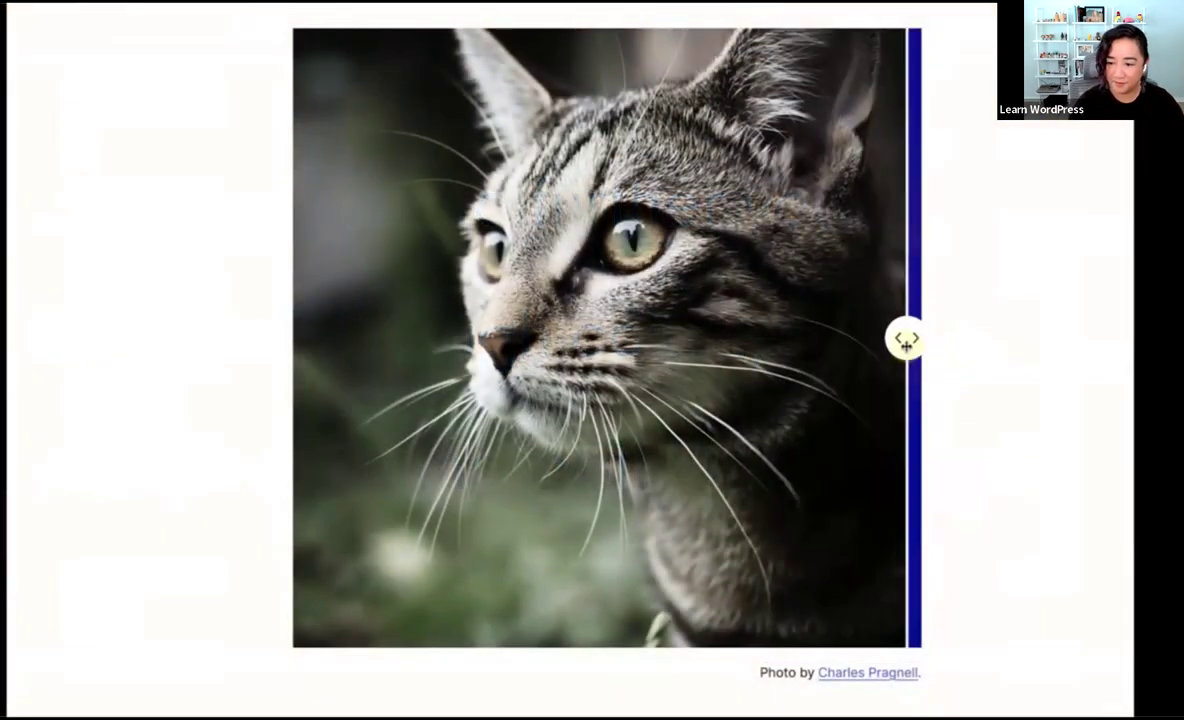
- Slide the comparison across the cat photo, then scroll to the blue and yellow-purple duotone landscapes
drag(905, 344, 277, 423)
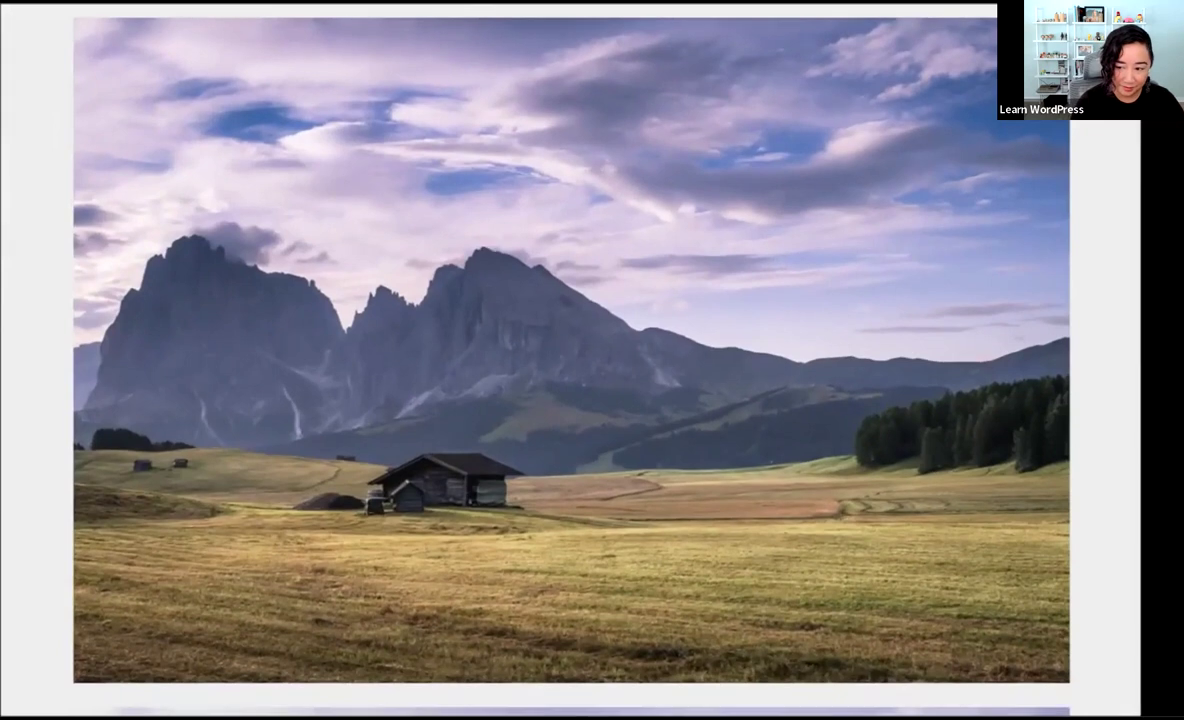
scroll(570, 360, down, 6)
scroll(570, 360, down, 2)
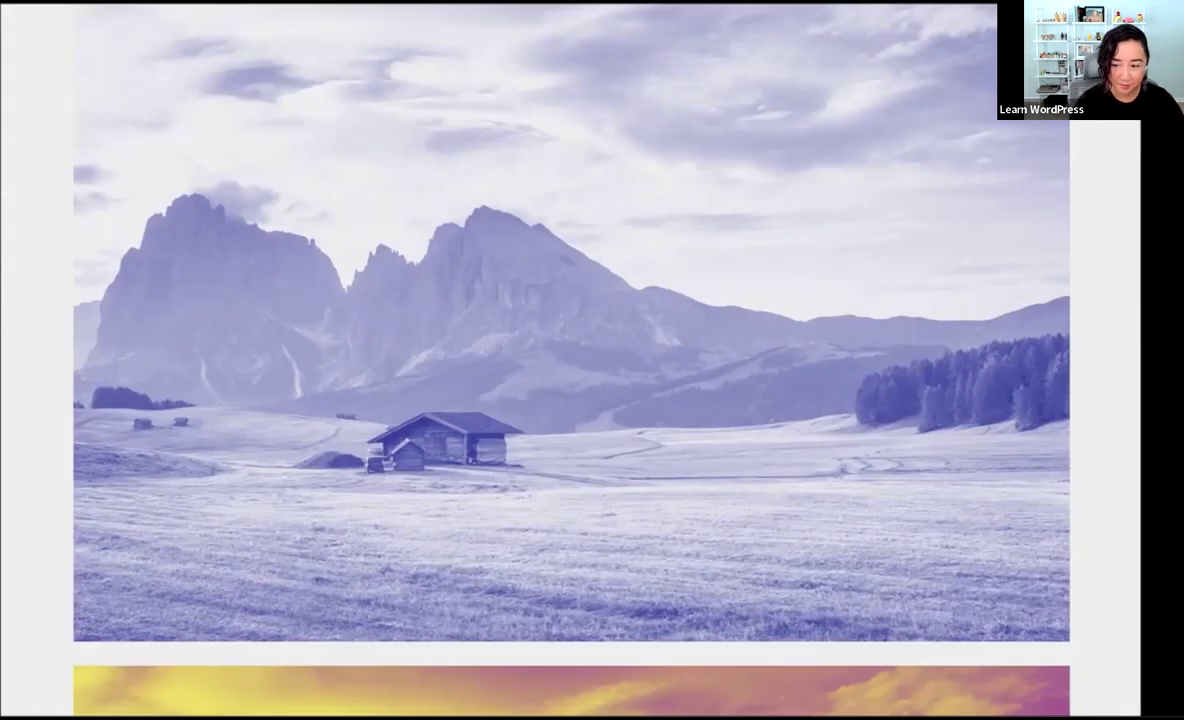
scroll(570, 360, down, 6)
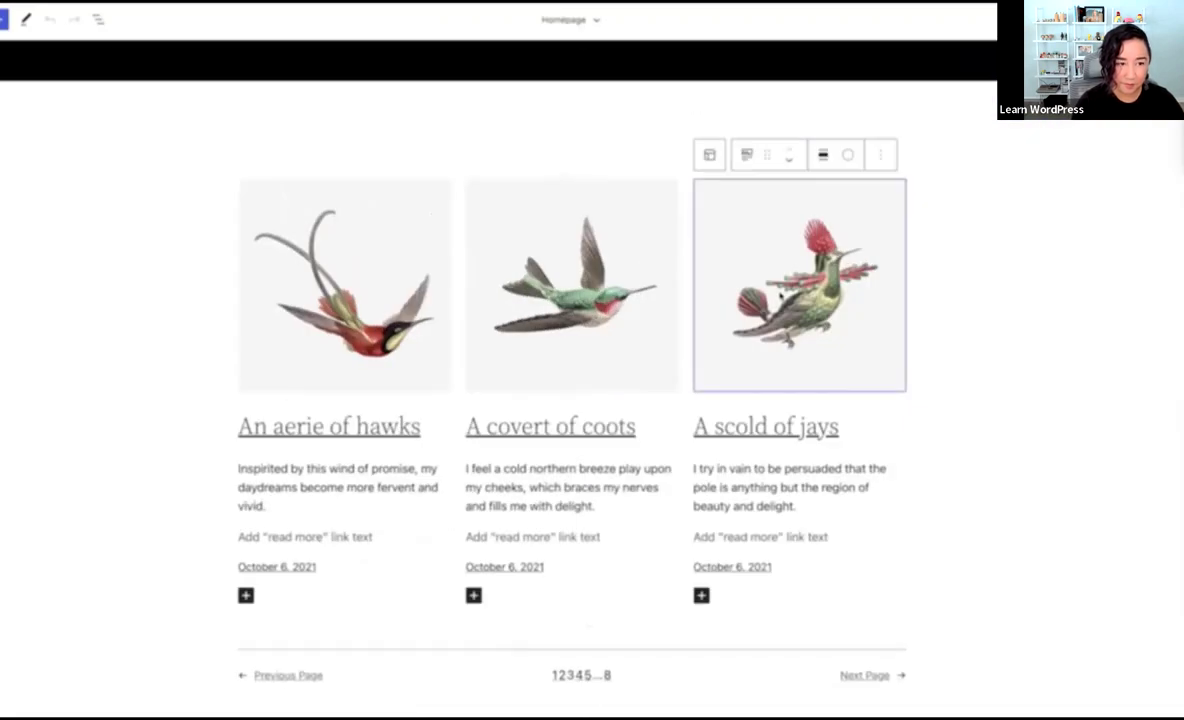
- Apply a duotone preset to the hummingbird post images, then reopen their duotone options
click(847, 155)
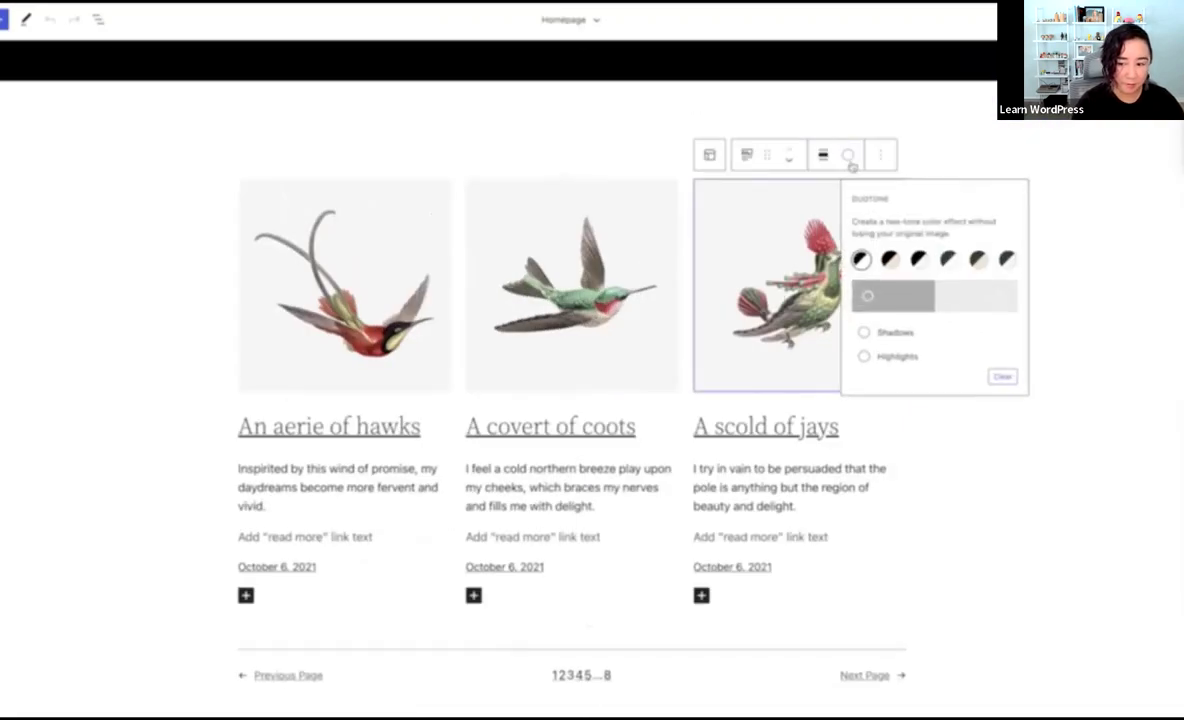
click(890, 259)
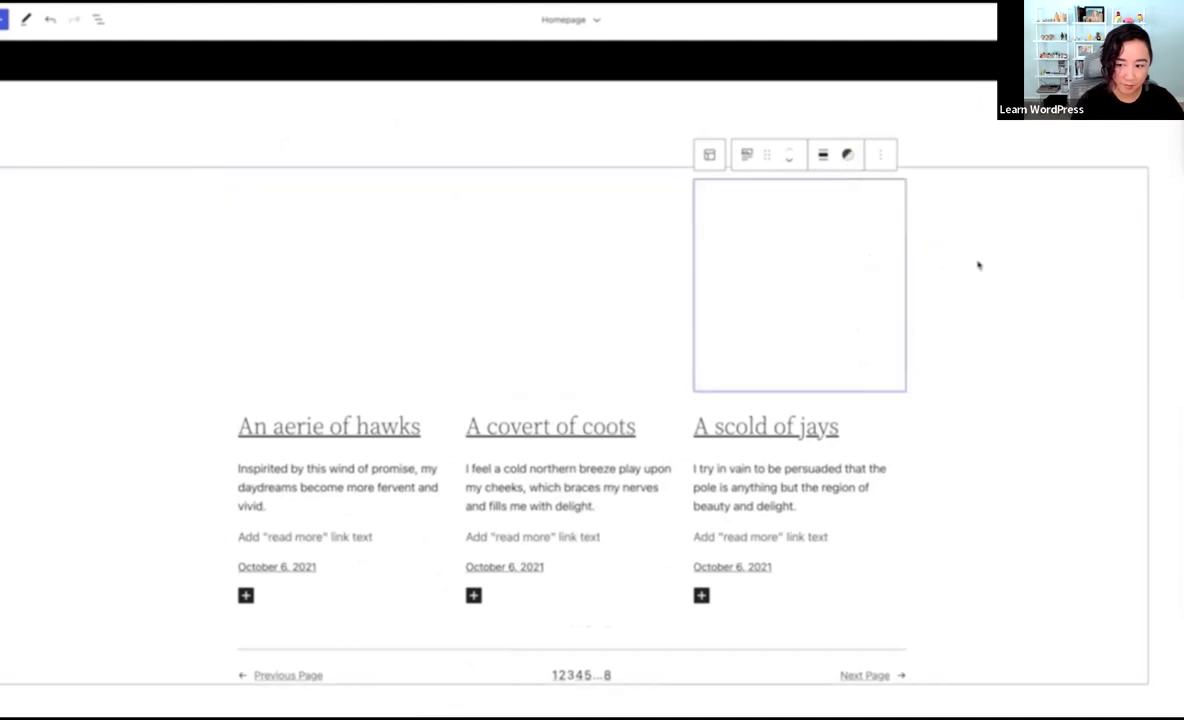
click(847, 155)
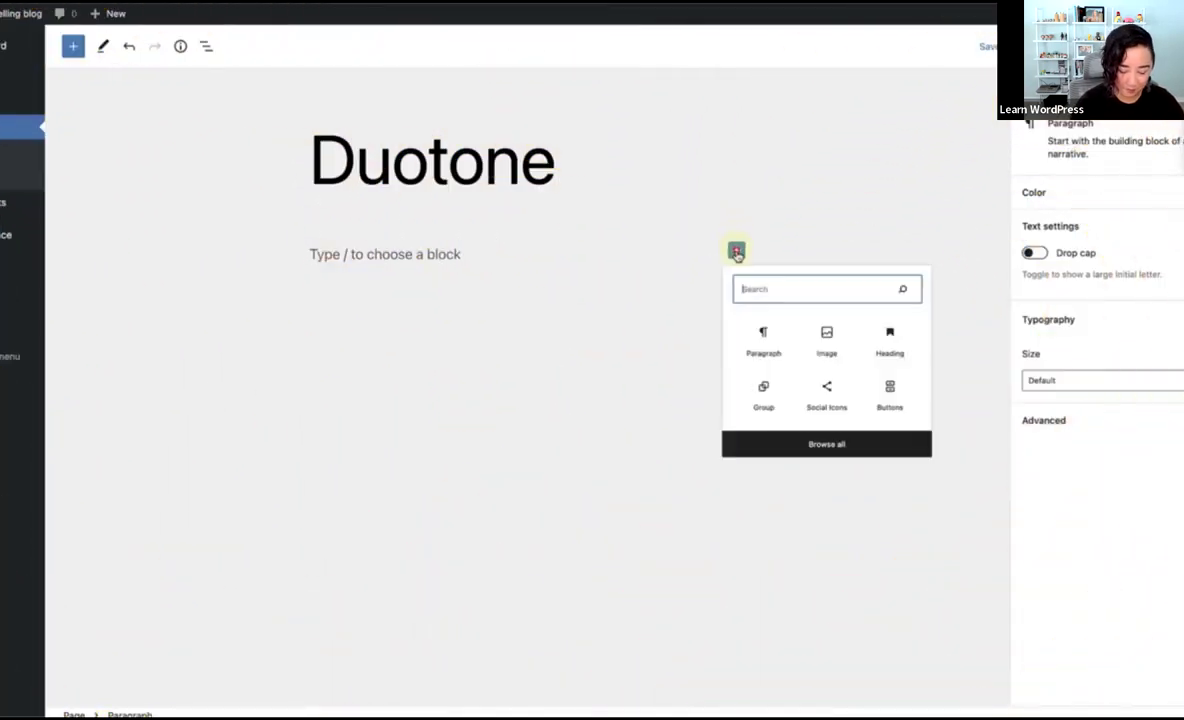
- Add an image block with the lion photo from the media library
click(842, 356)
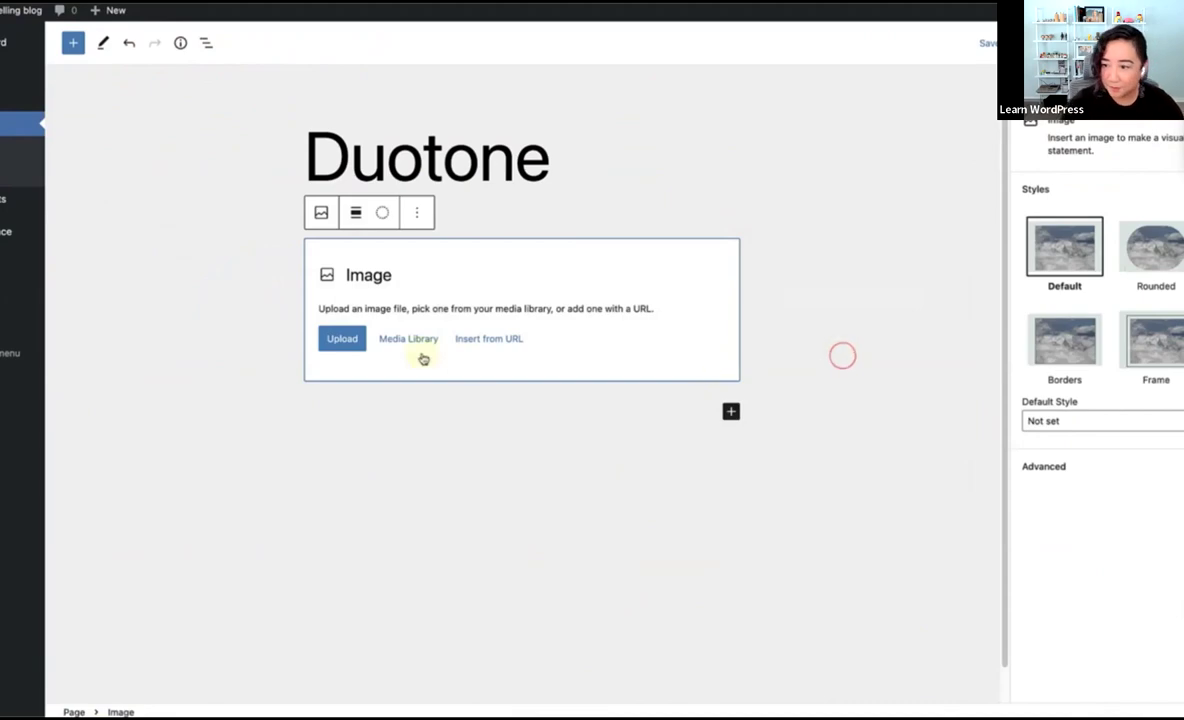
click(410, 350)
click(35, 205)
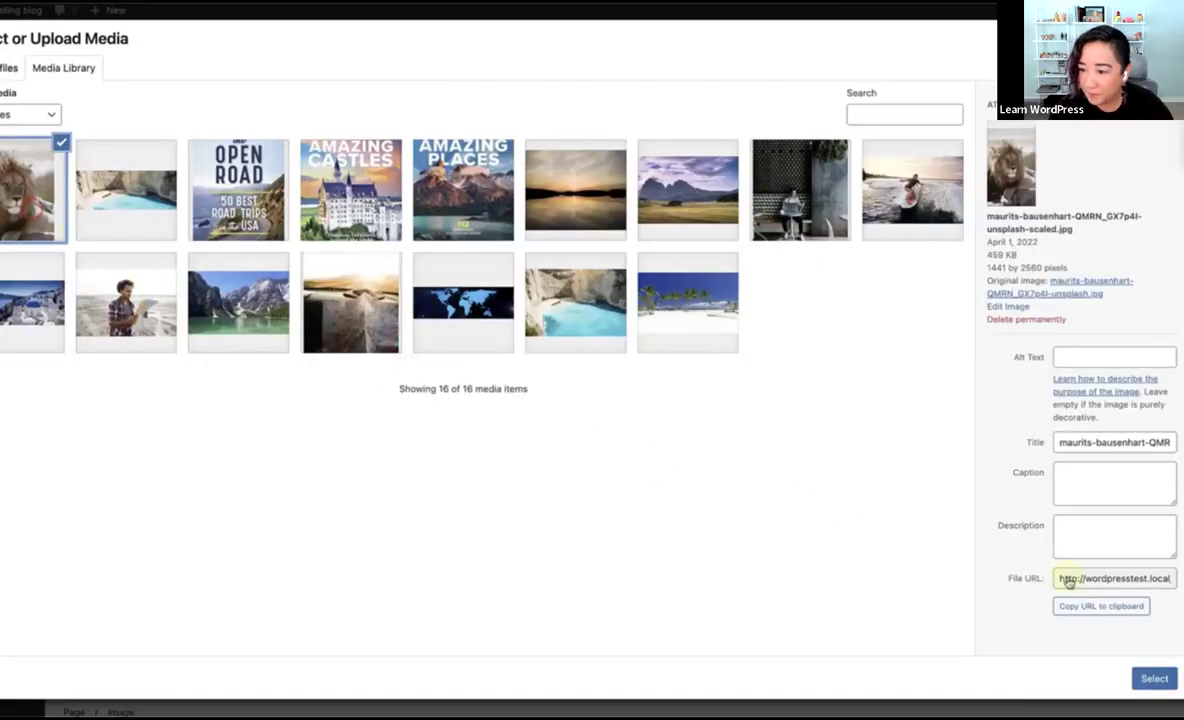
click(1152, 677)
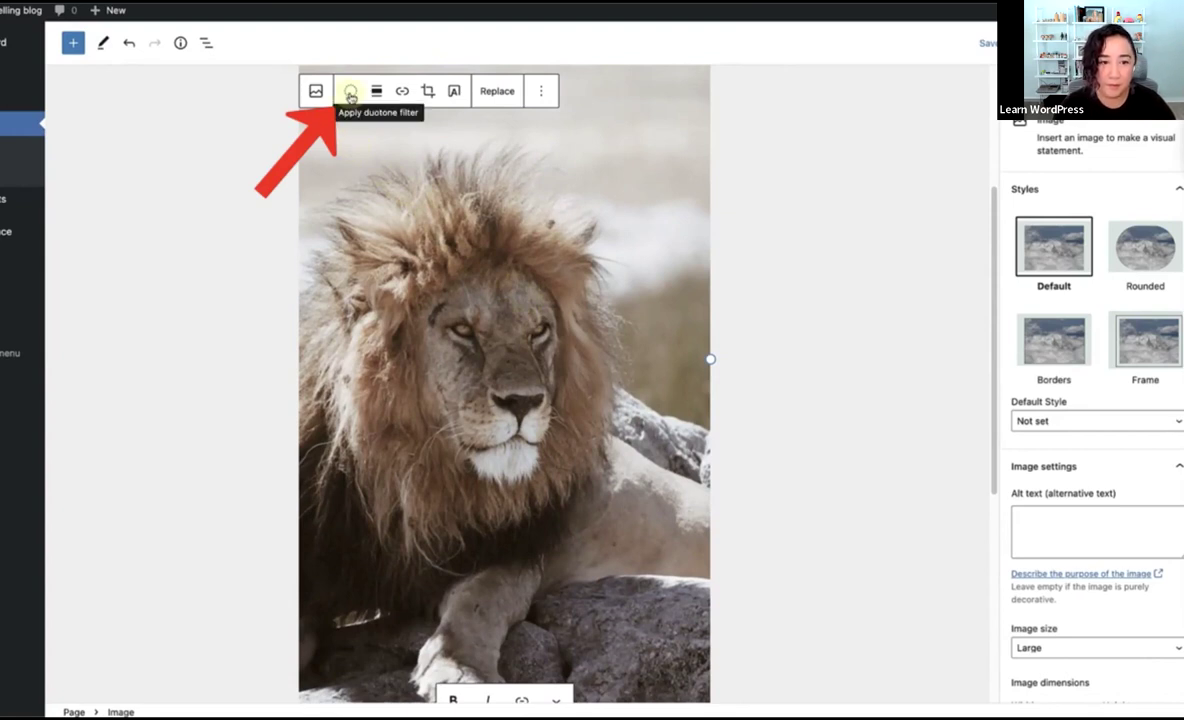
- Give the lion a purple and yellow duotone, then recolour it blue and orange
click(350, 93)
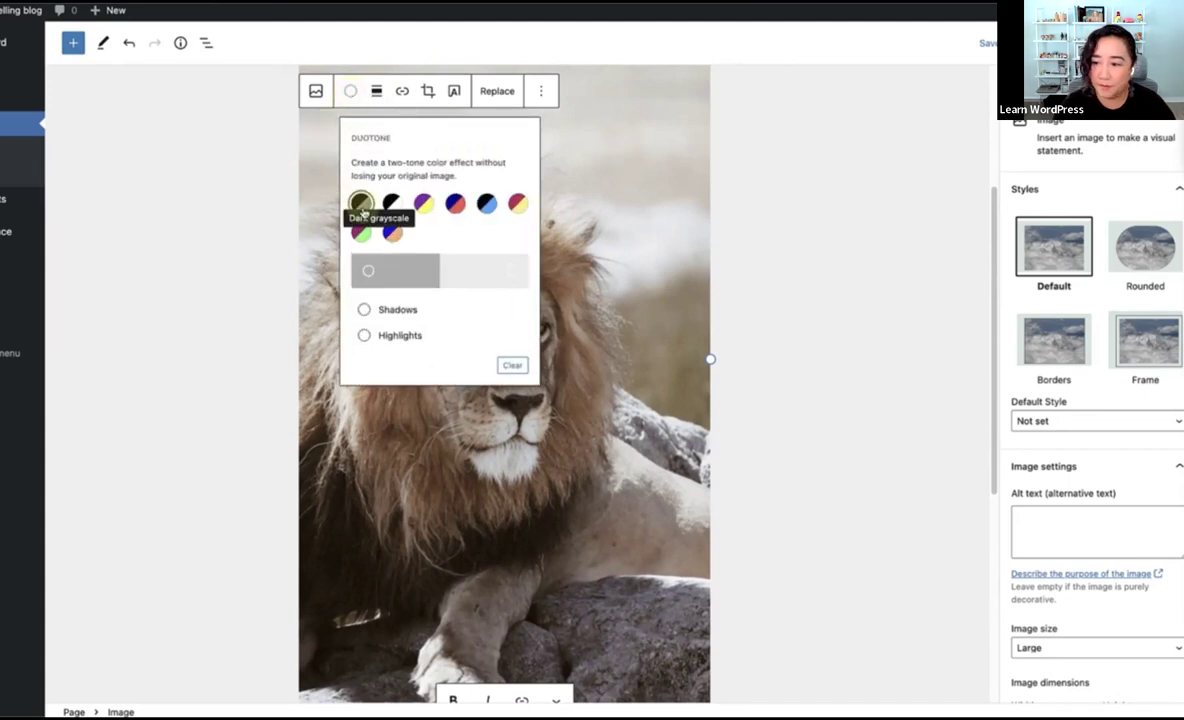
click(425, 201)
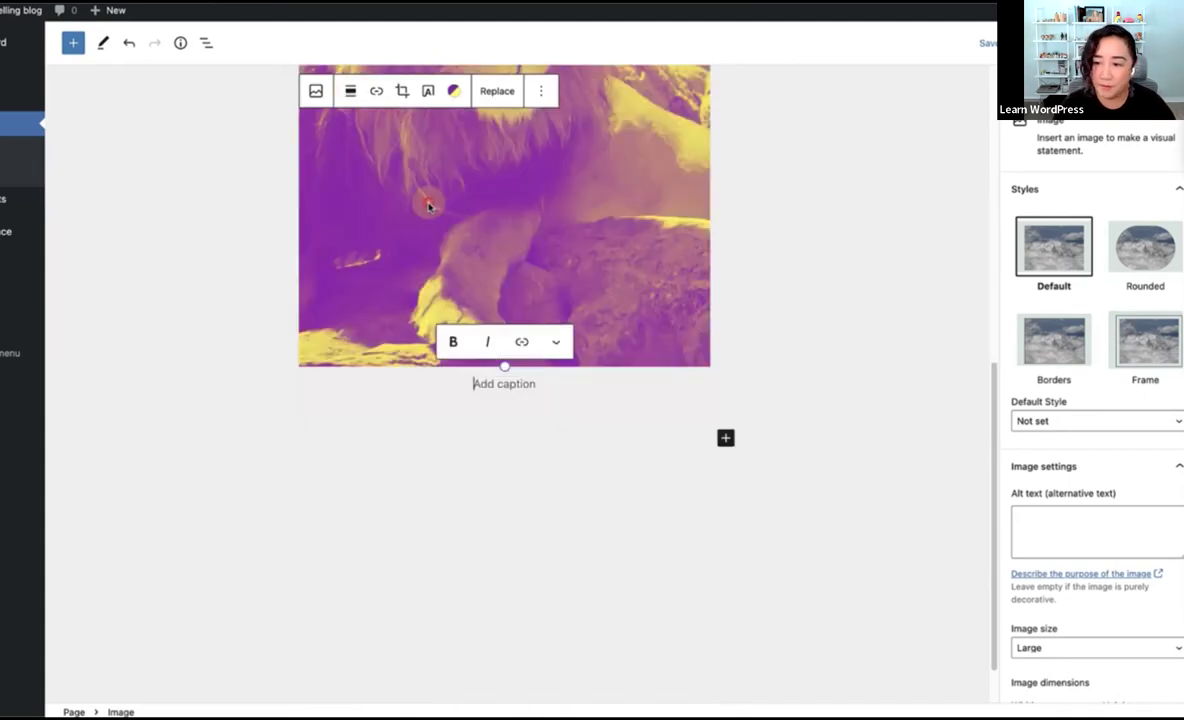
scroll(447, 223, up, 3)
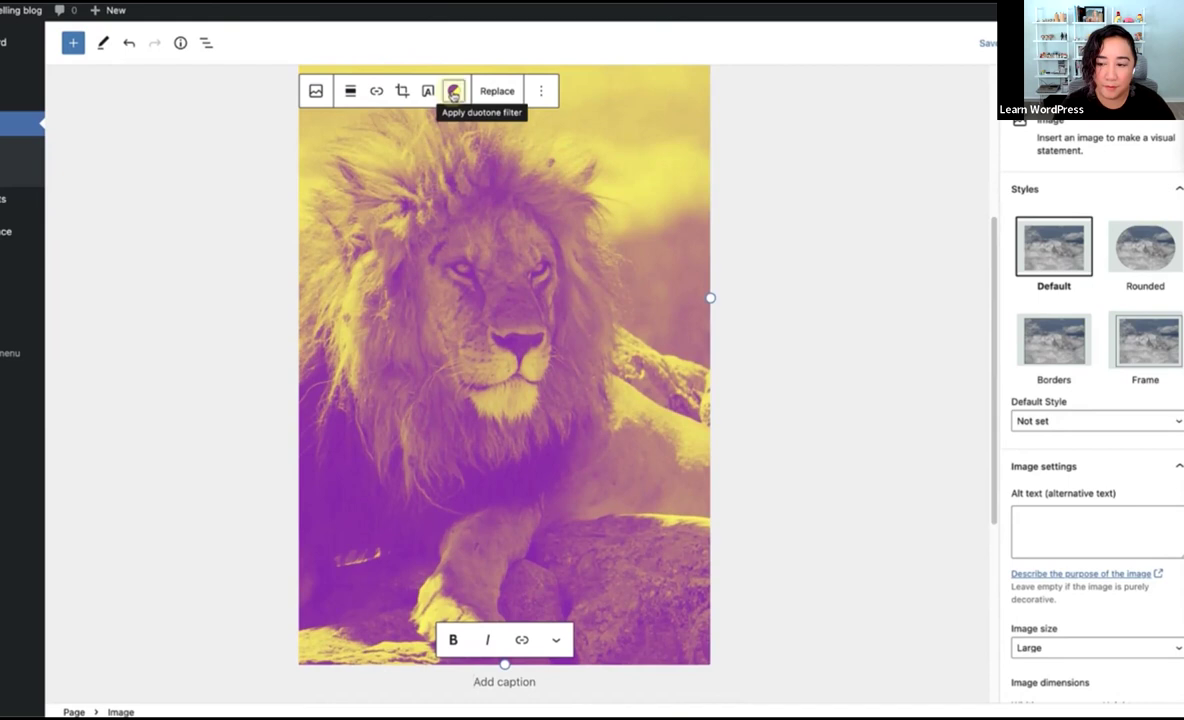
click(453, 93)
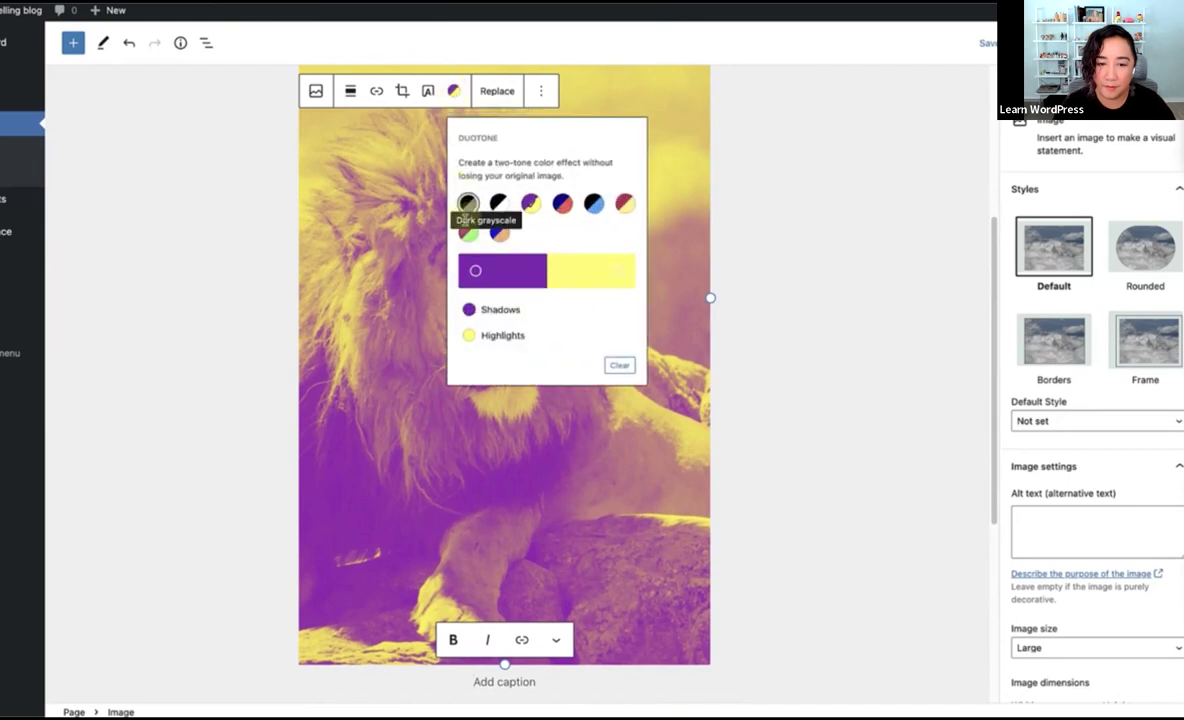
click(499, 233)
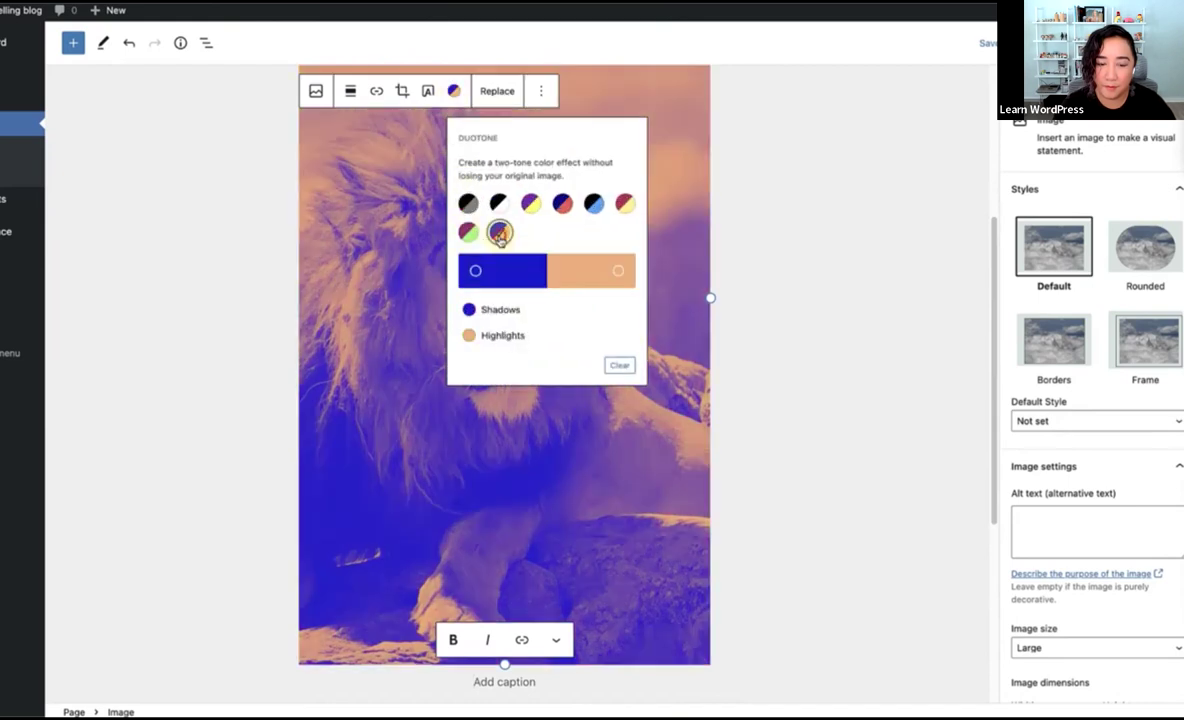
click(783, 377)
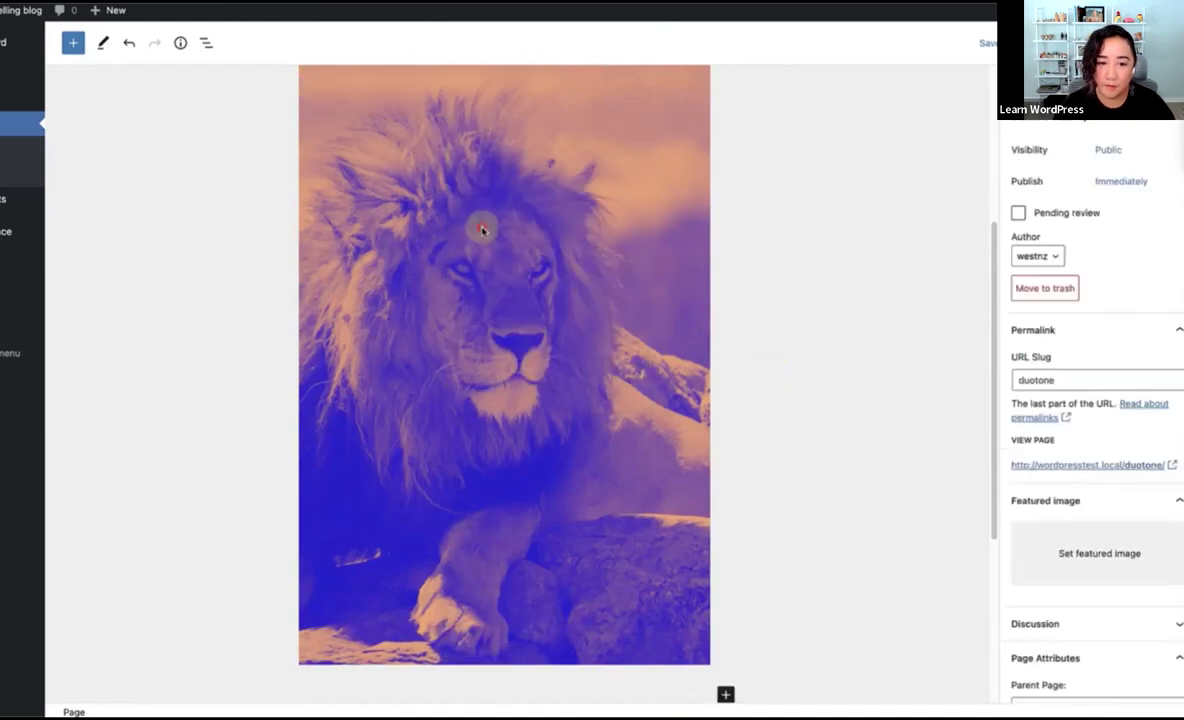
- Clear the duotone filter so the lion shows its natural colours
click(447, 211)
click(454, 90)
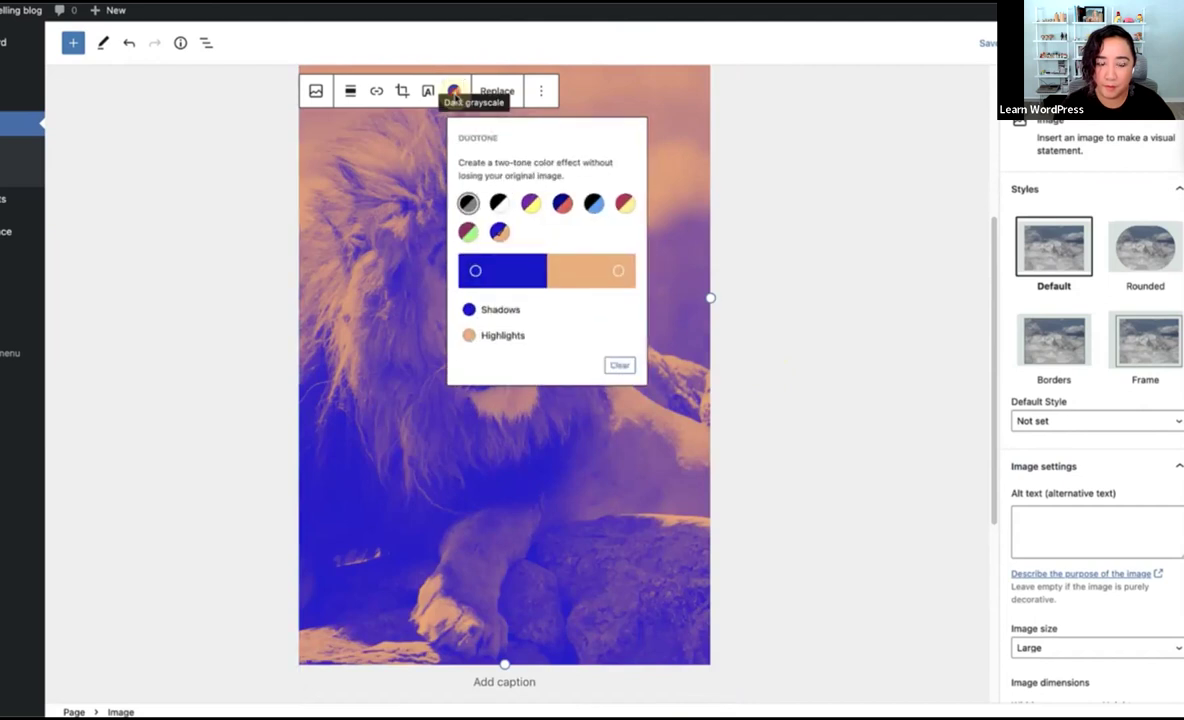
click(621, 368)
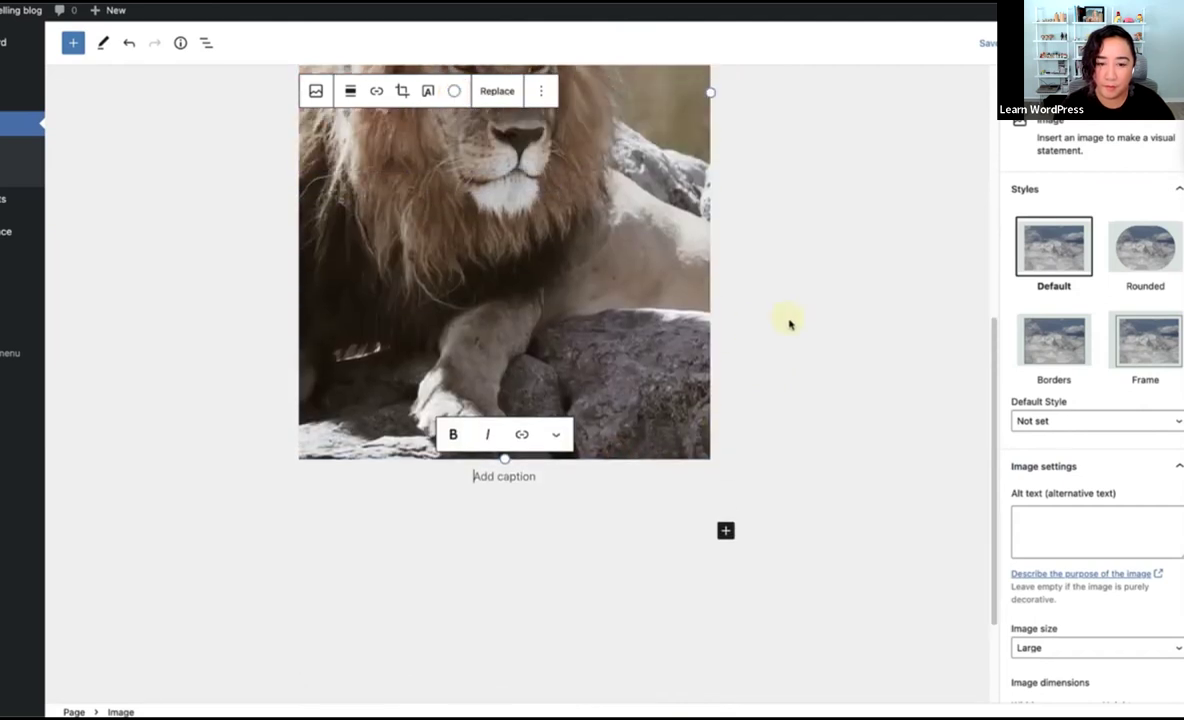
scroll(789, 327, up, 3)
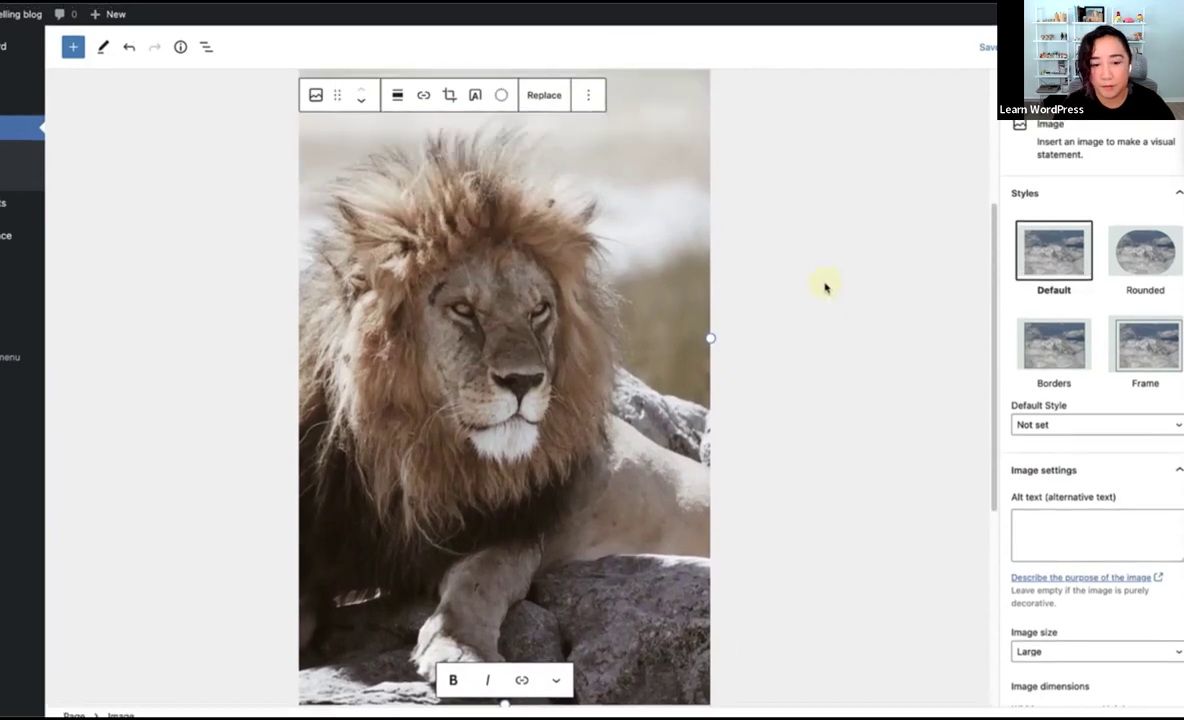
- Set the lion duotone's shadow colour to black, turning the image grayscale
click(501, 95)
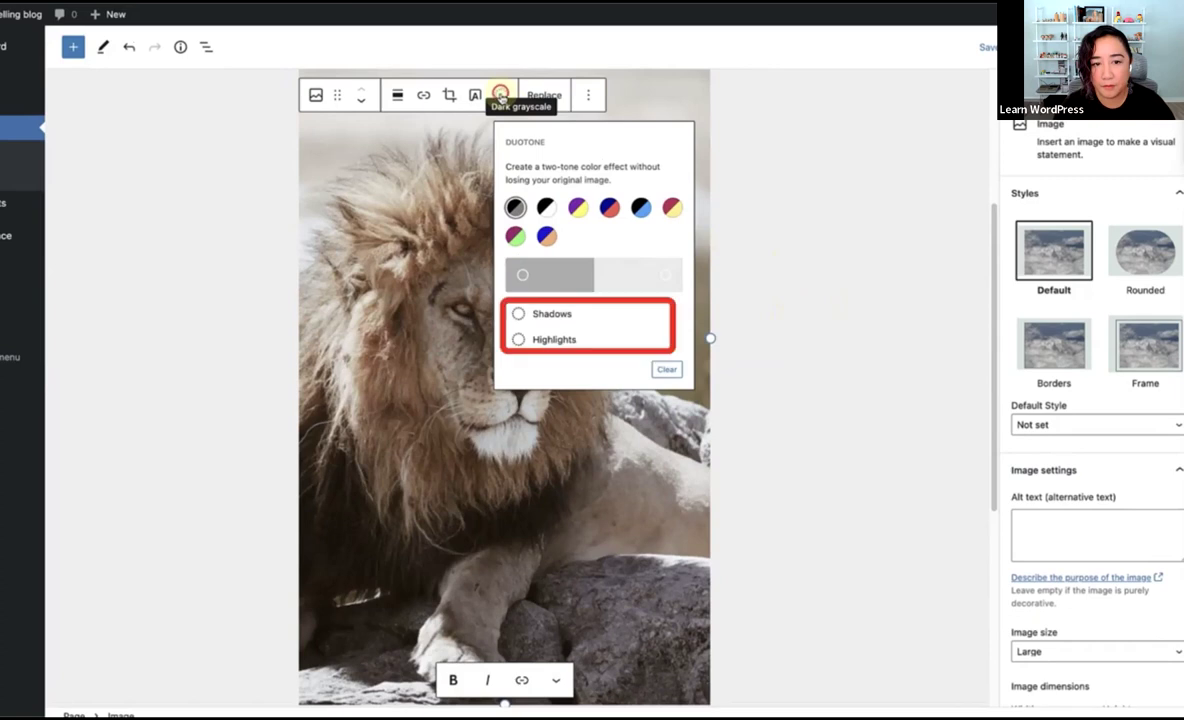
click(540, 313)
click(529, 357)
scroll(510, 381, down, 3)
scroll(573, 322, up, 3)
- Give the duotone a custom translucent purple highlight colour, then deselect the image
click(501, 95)
click(544, 339)
click(545, 372)
click(585, 413)
drag(585, 413, 685, 431)
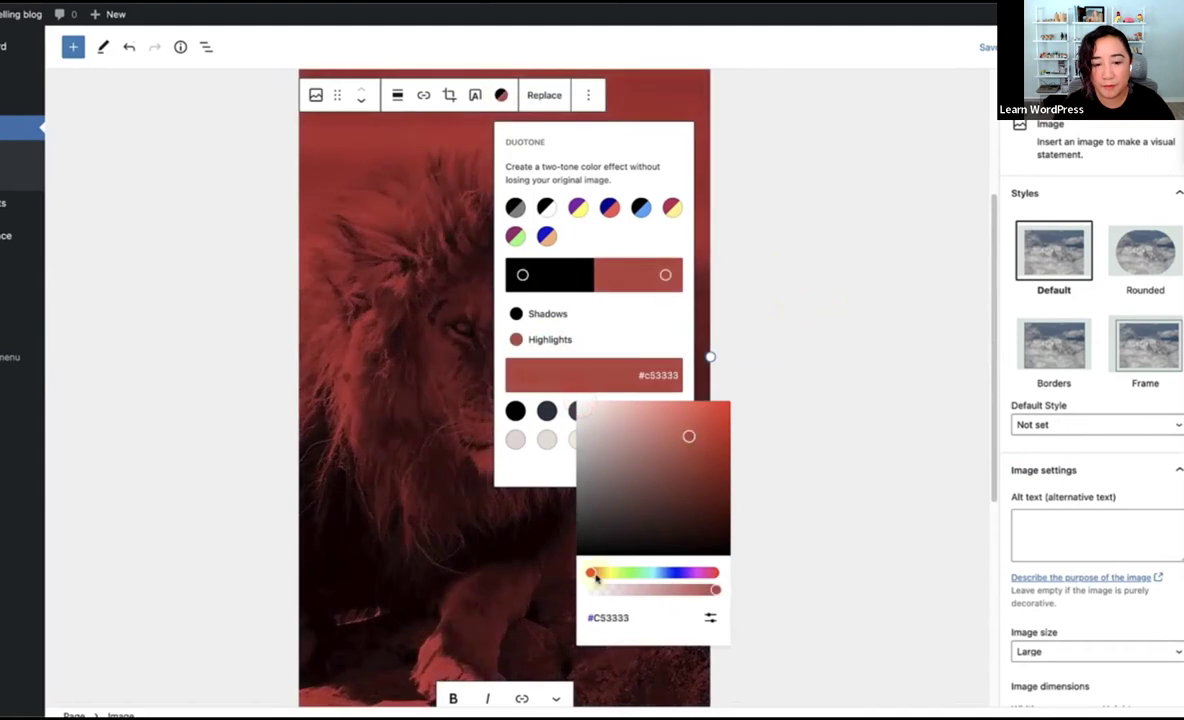
drag(592, 574, 671, 592)
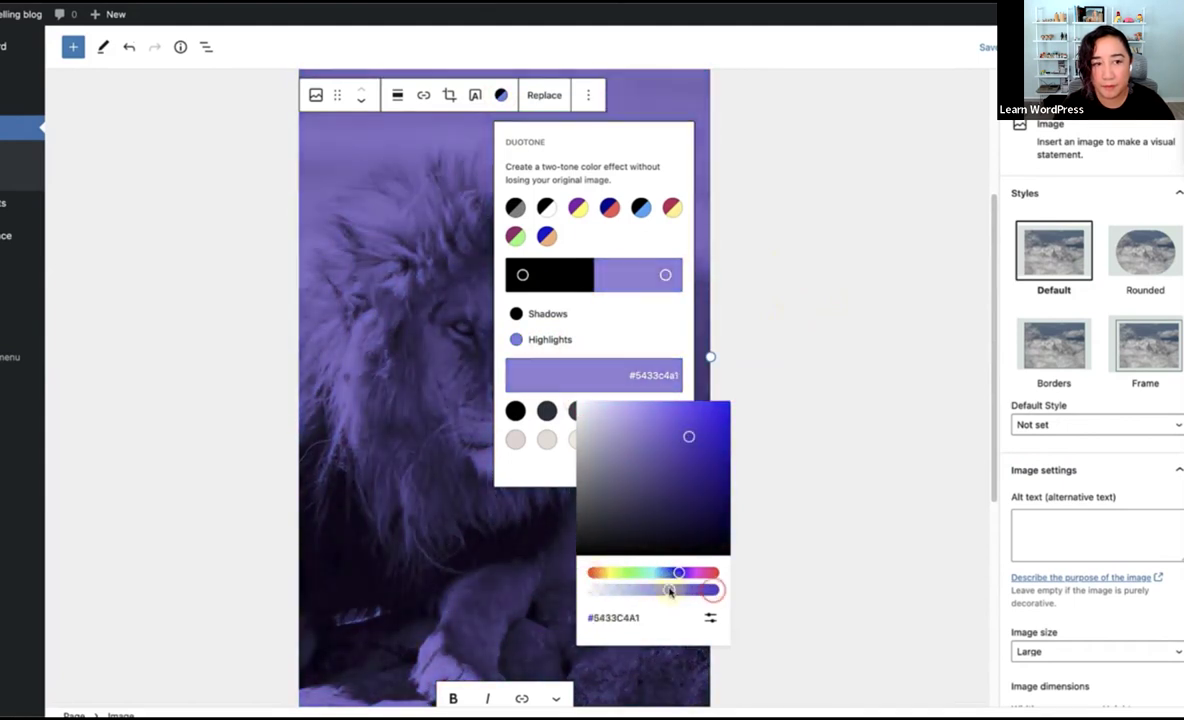
click(797, 451)
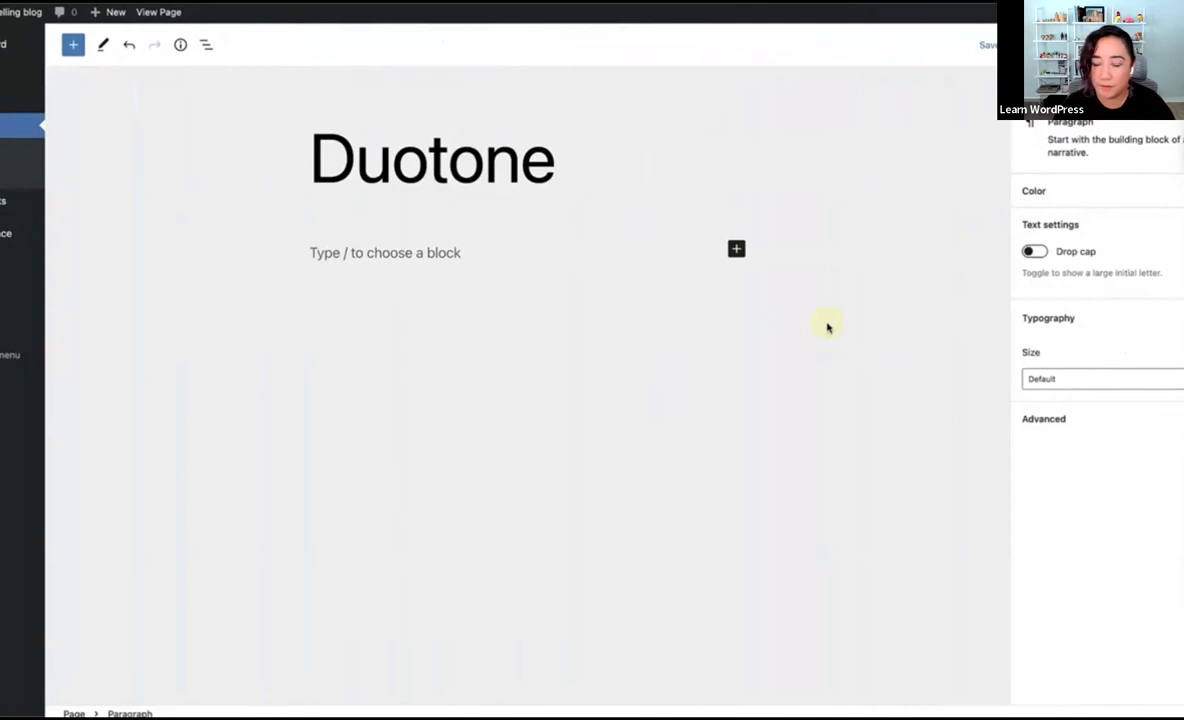
- Add a wide-width Cover block using the lion video from the Media Library
click(736, 249)
text(cover)
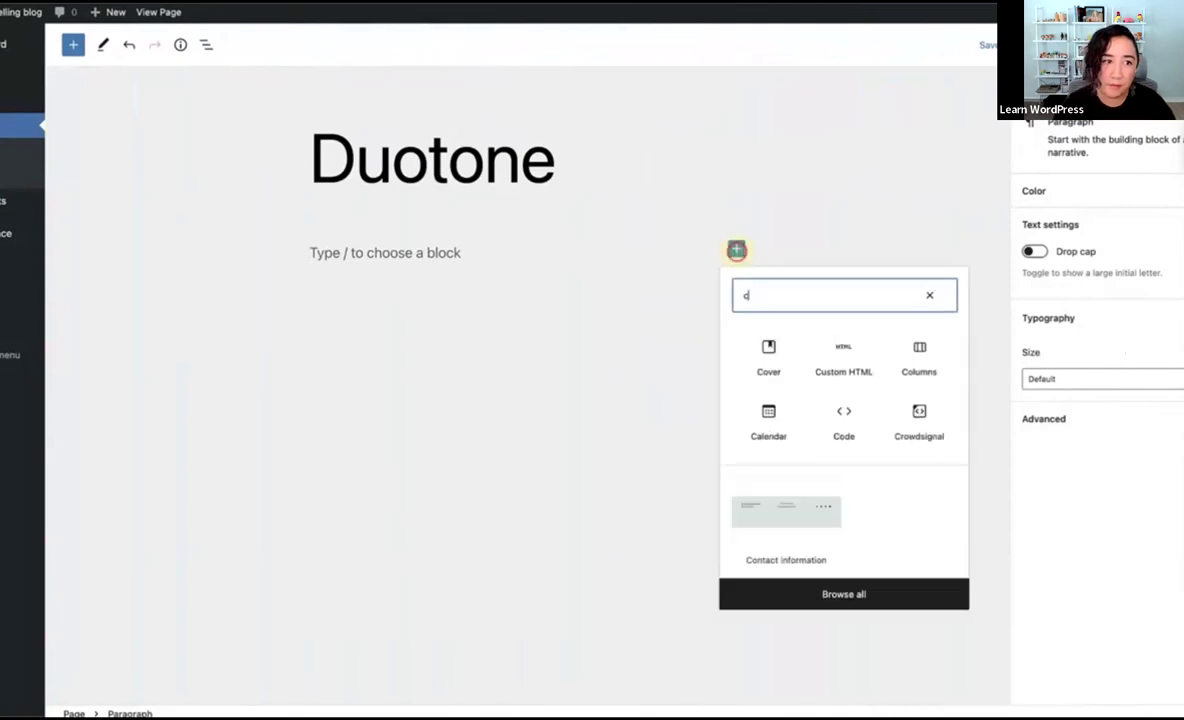
click(768, 350)
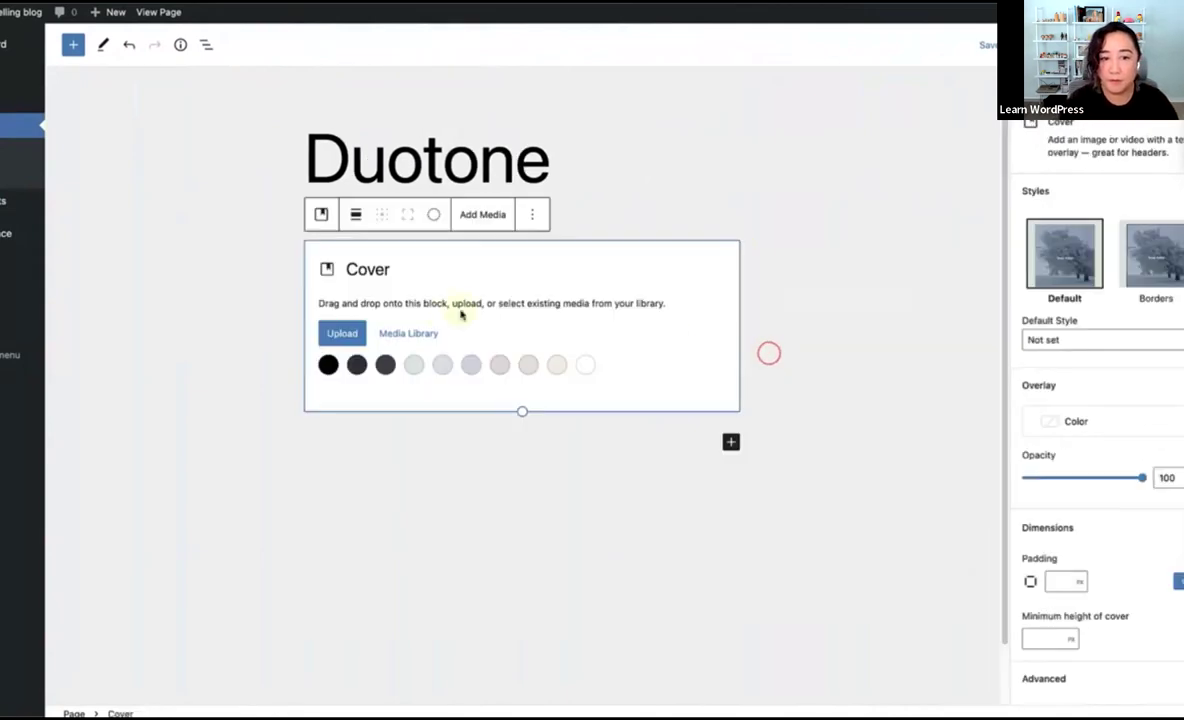
click(412, 334)
click(60, 222)
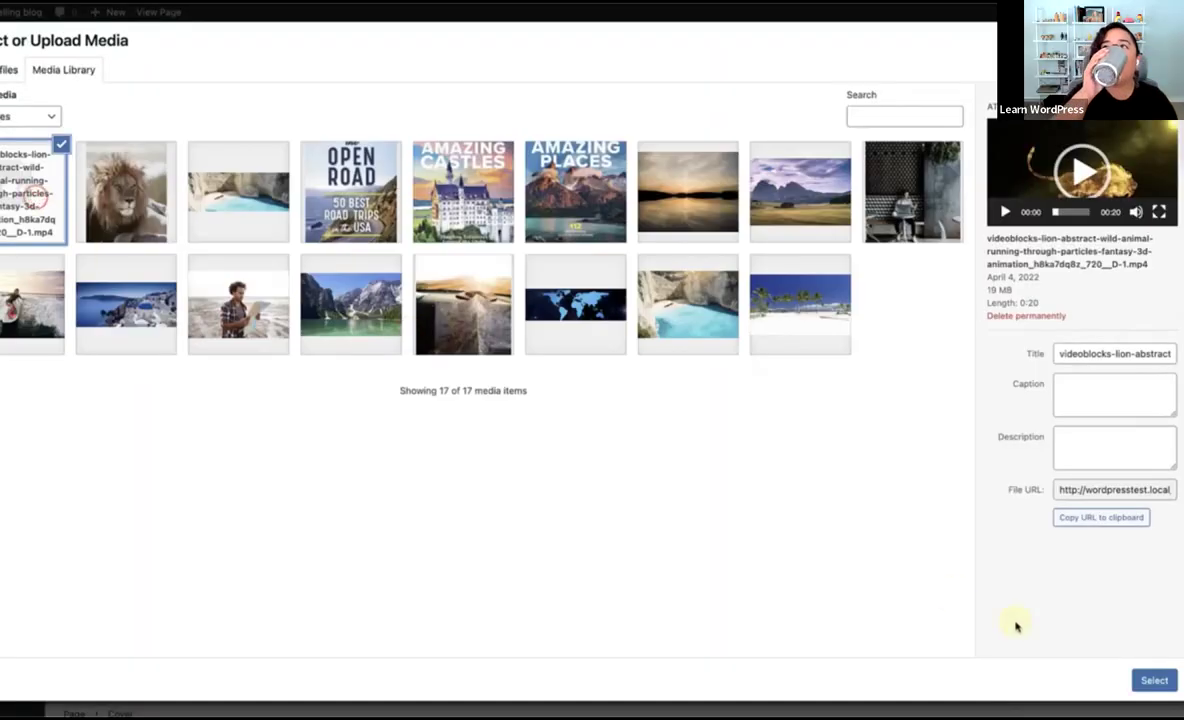
click(1154, 680)
click(530, 456)
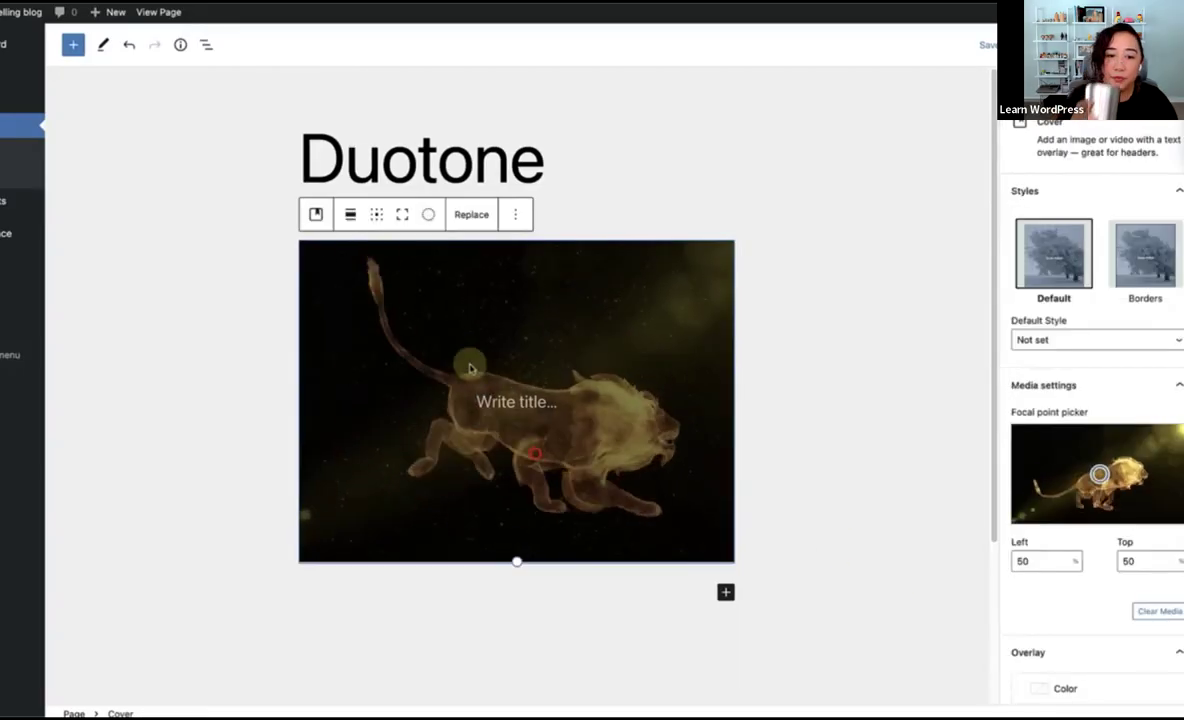
click(350, 216)
click(386, 360)
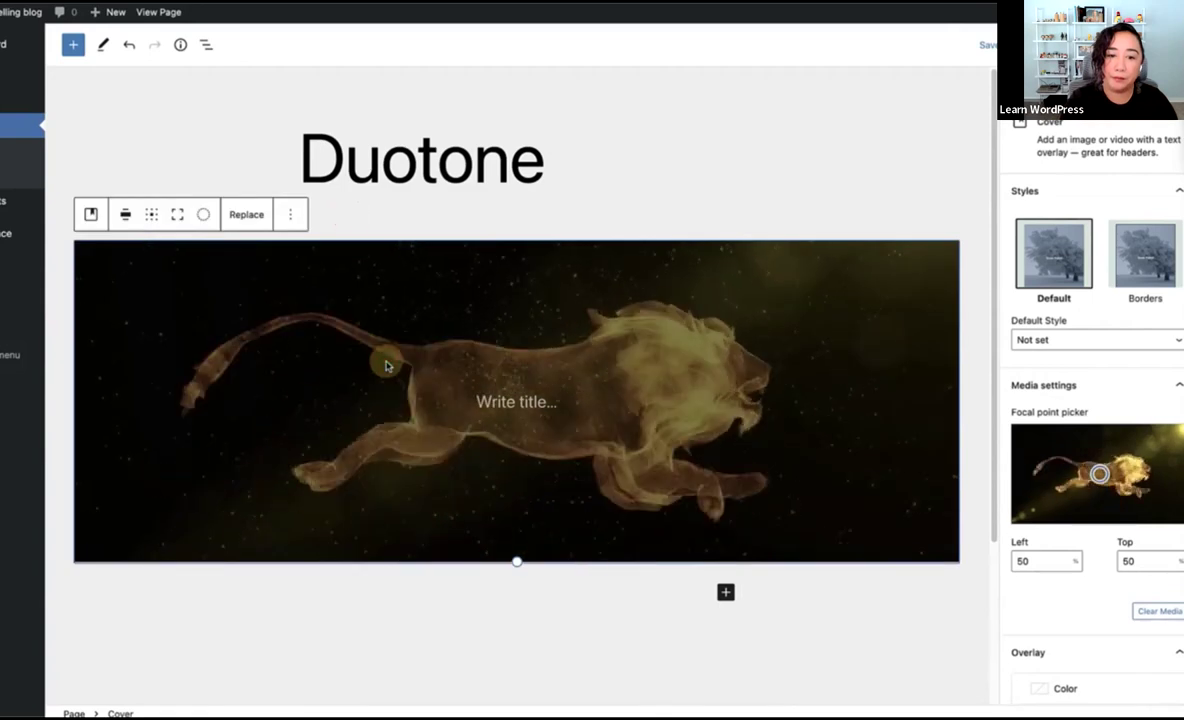
- Try several duotones on the cover video, make it taller, and settle on dark blue and red
click(204, 215)
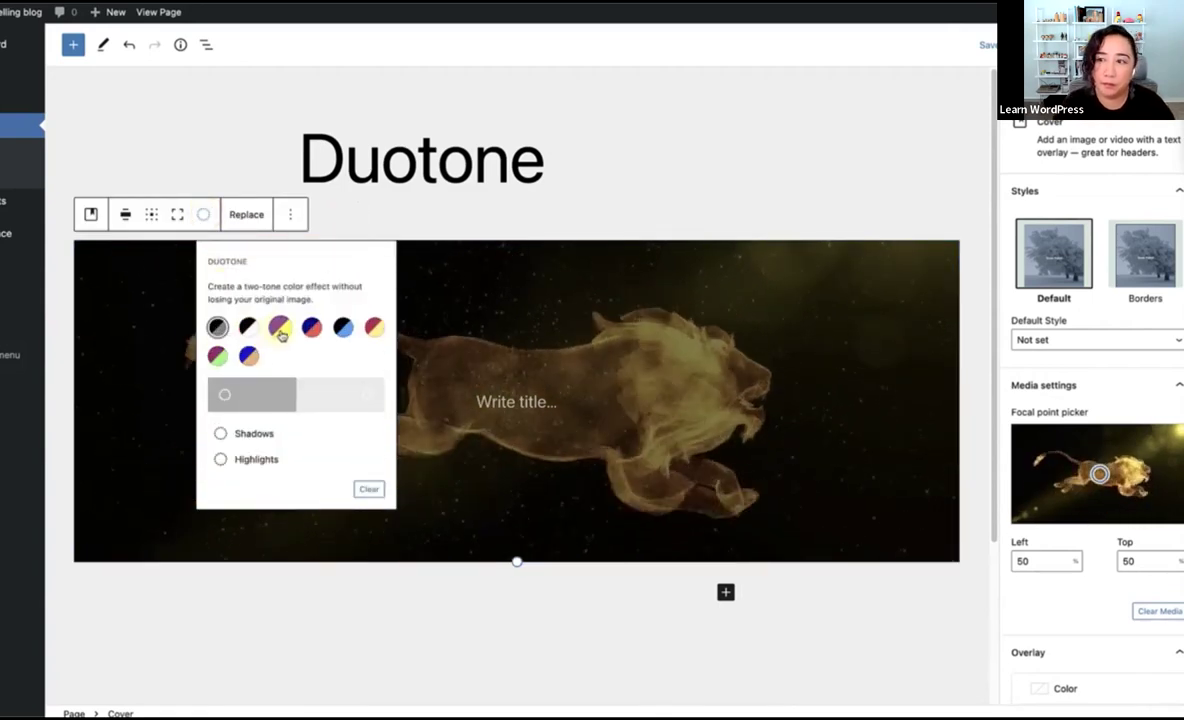
click(343, 328)
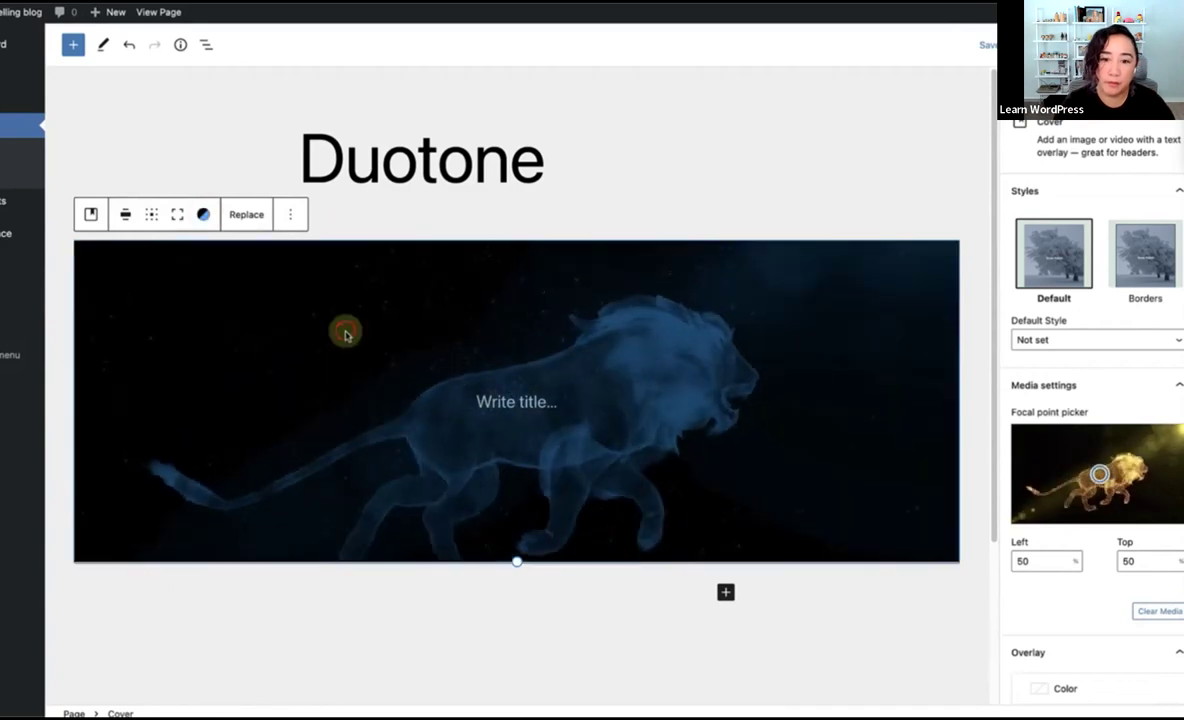
click(203, 214)
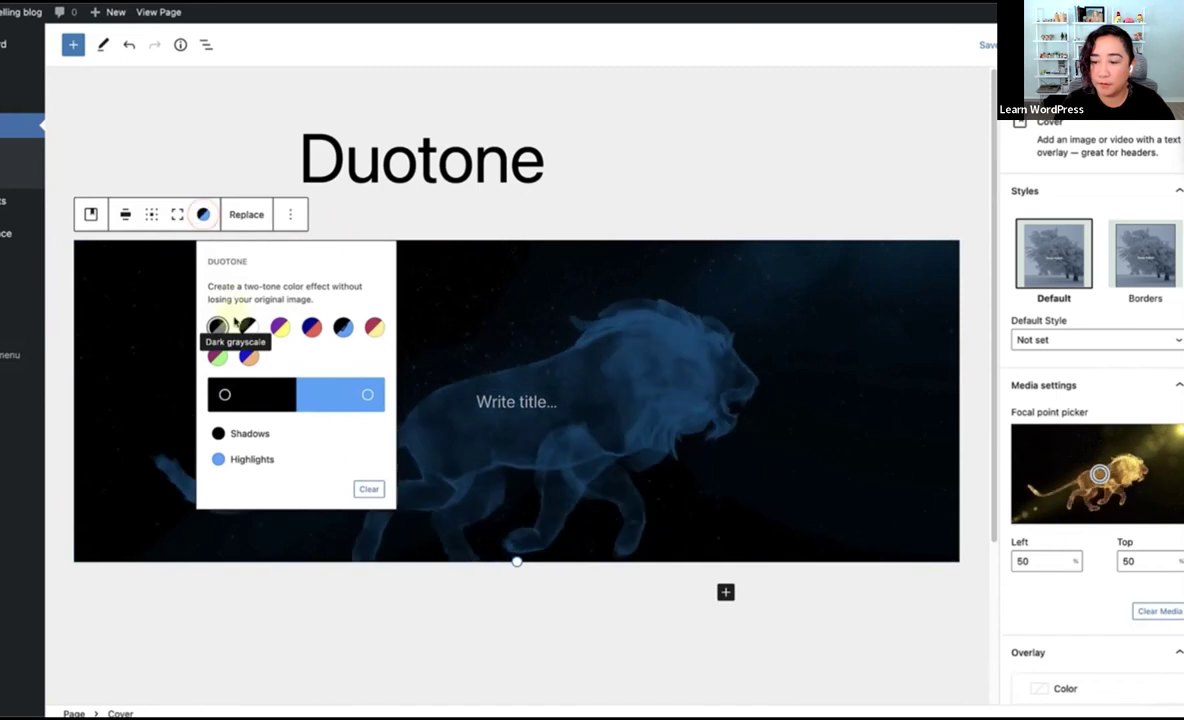
click(218, 356)
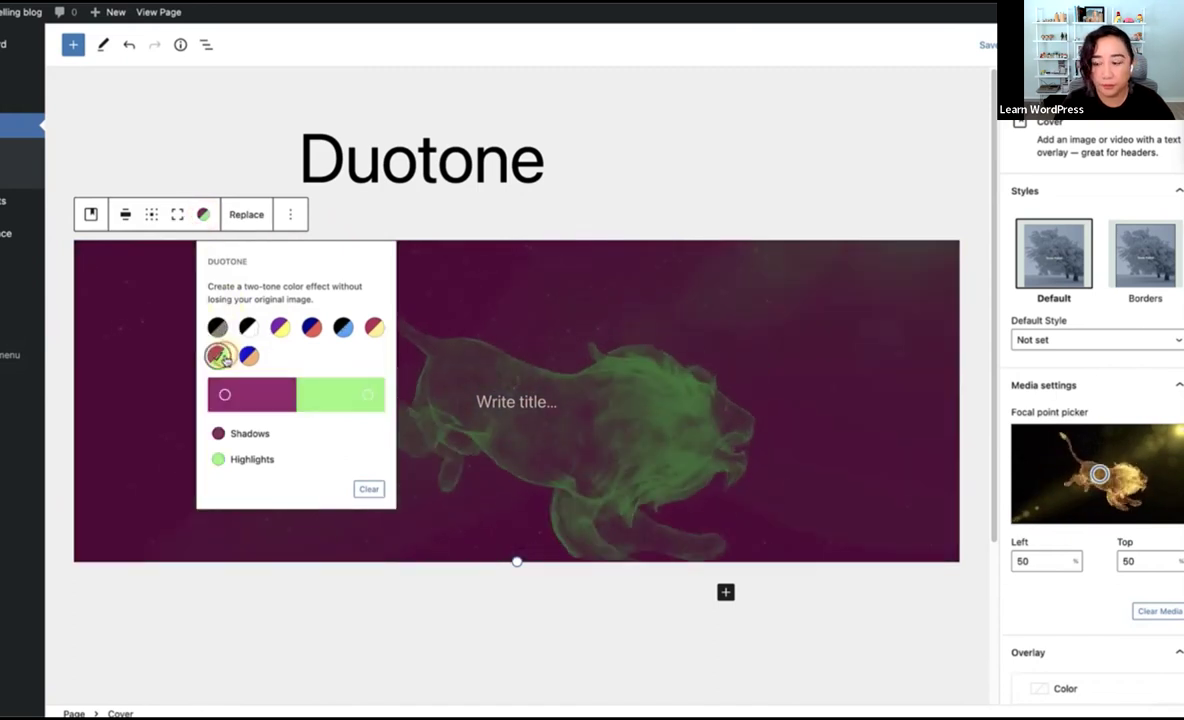
click(247, 327)
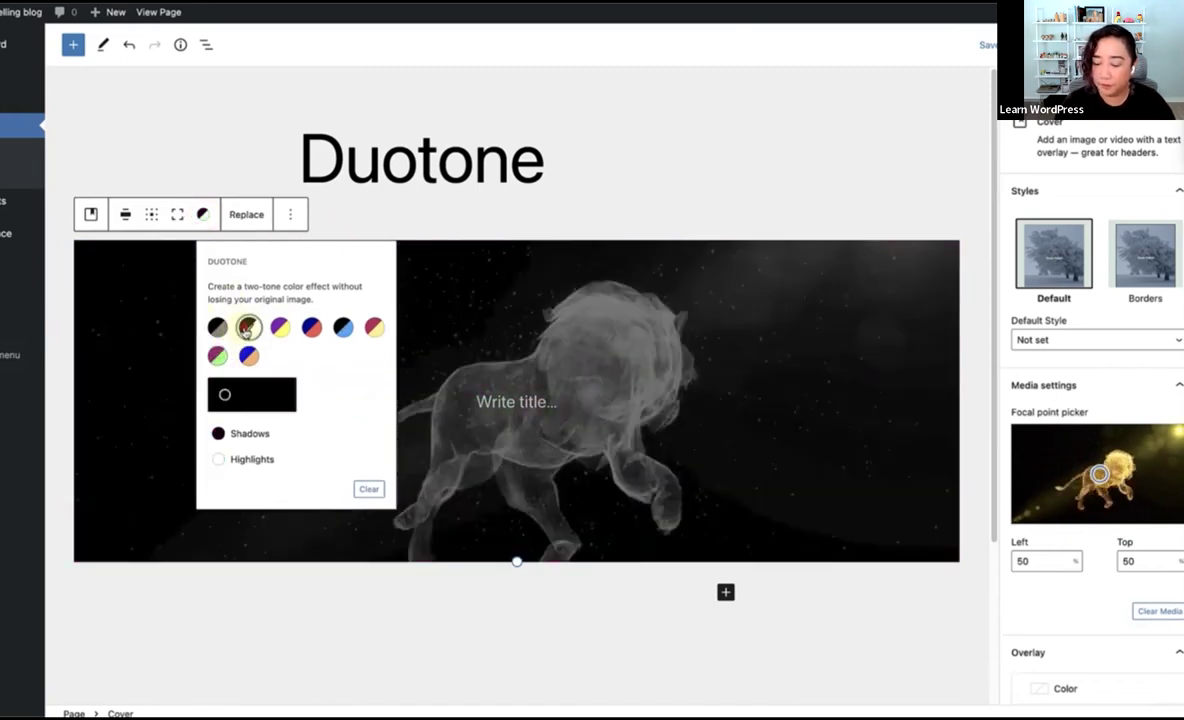
drag(524, 562, 528, 688)
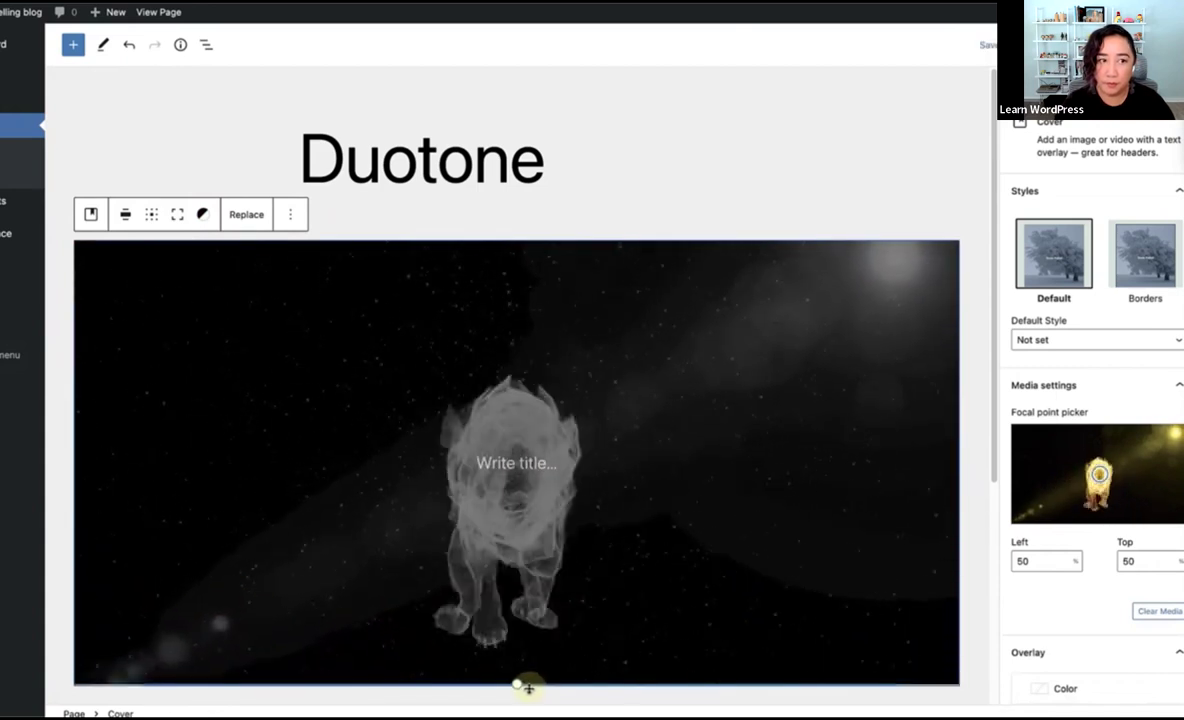
click(204, 215)
click(312, 327)
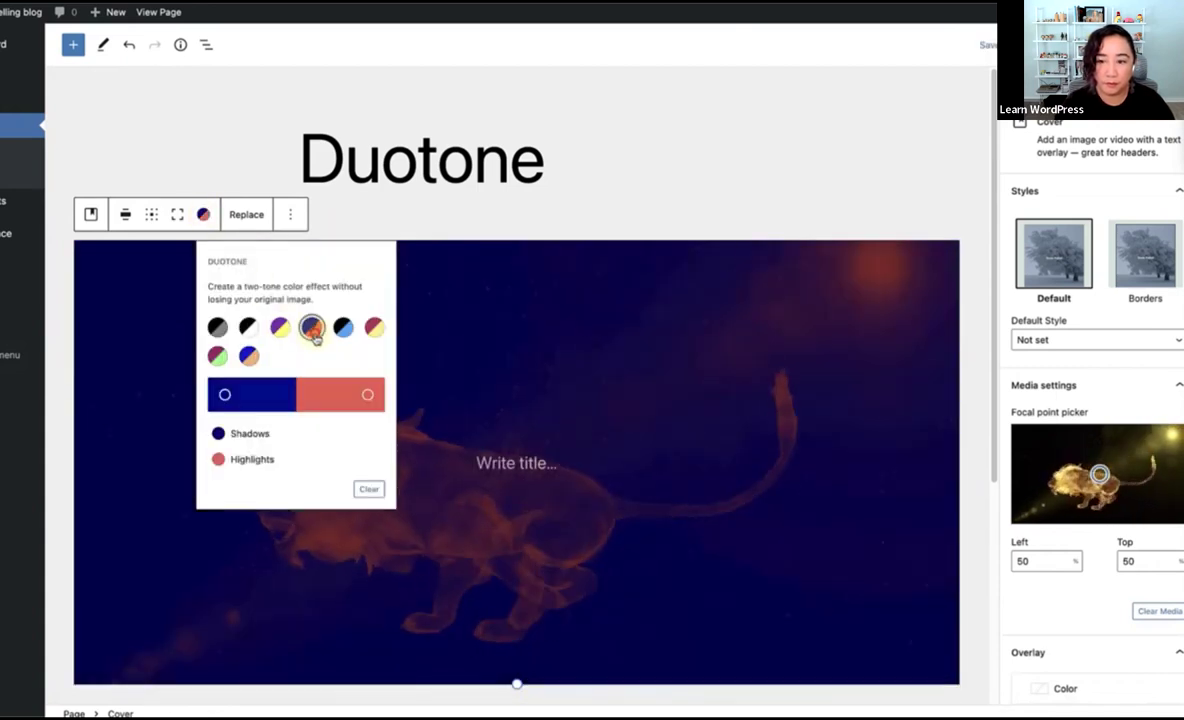
click(621, 201)
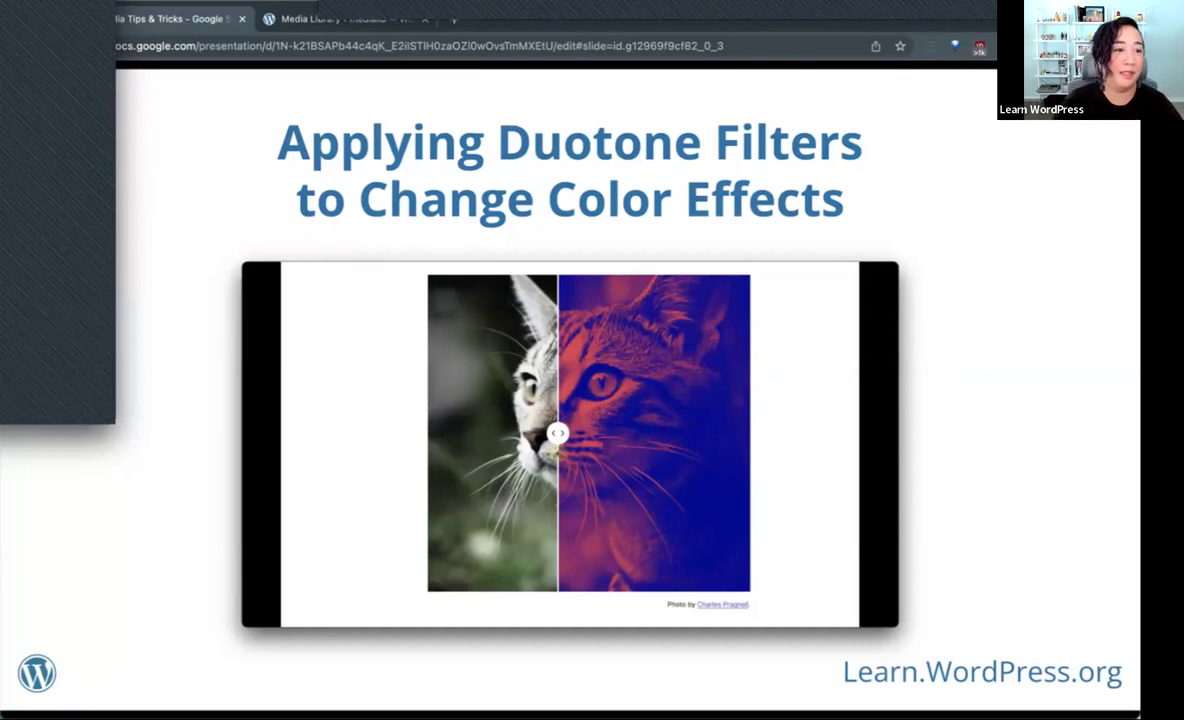
- Advance to the Recap slide and open a new browser tab
key(Right)
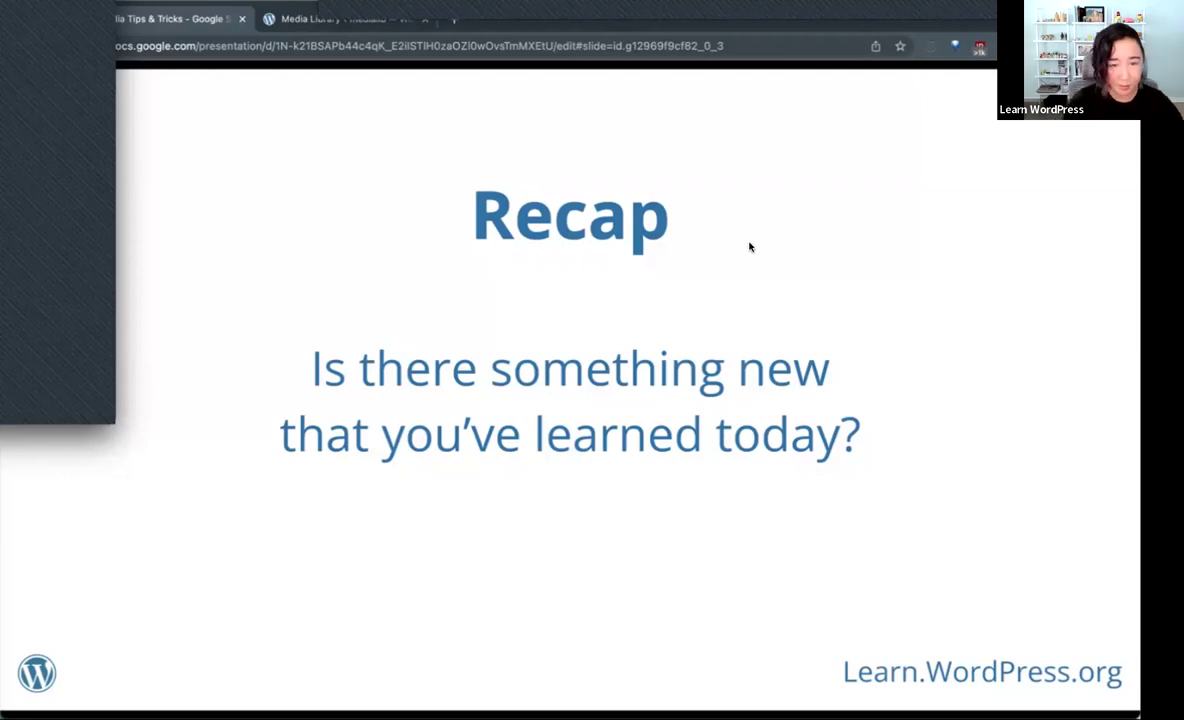
key(super+t)
- Load learn.wordpress.org from the 'lea' address suggestion
text(lea)
key(Return)
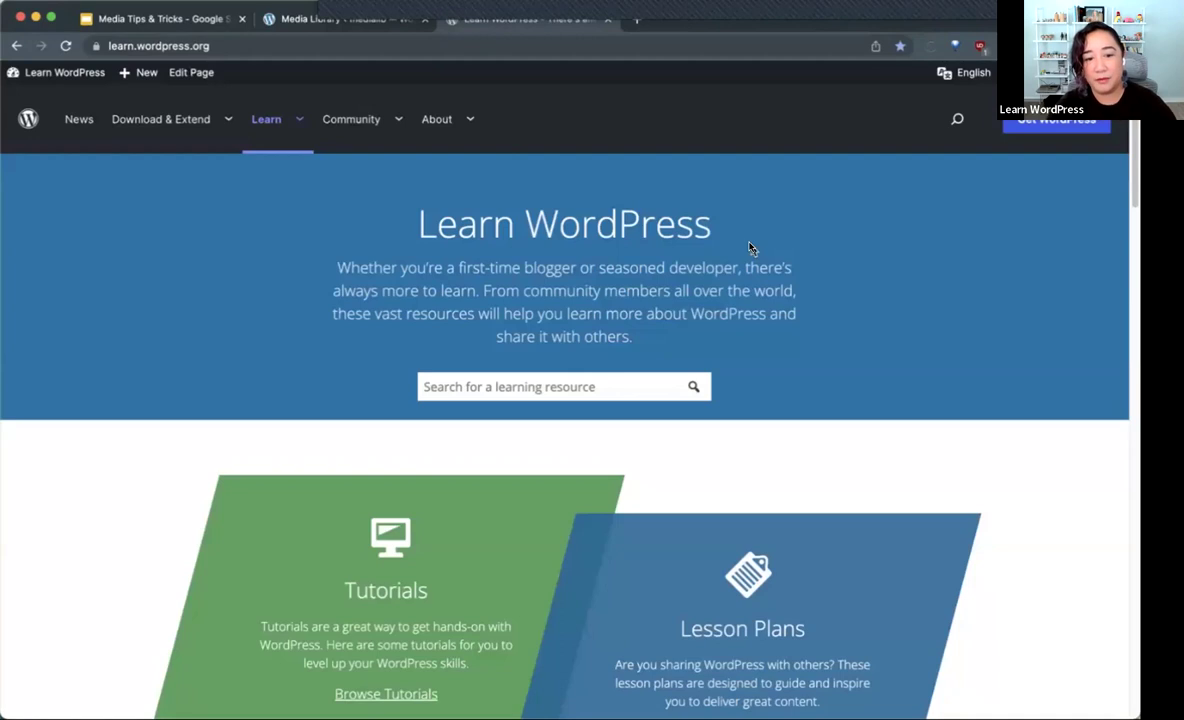
scroll(750, 248, down, 4)
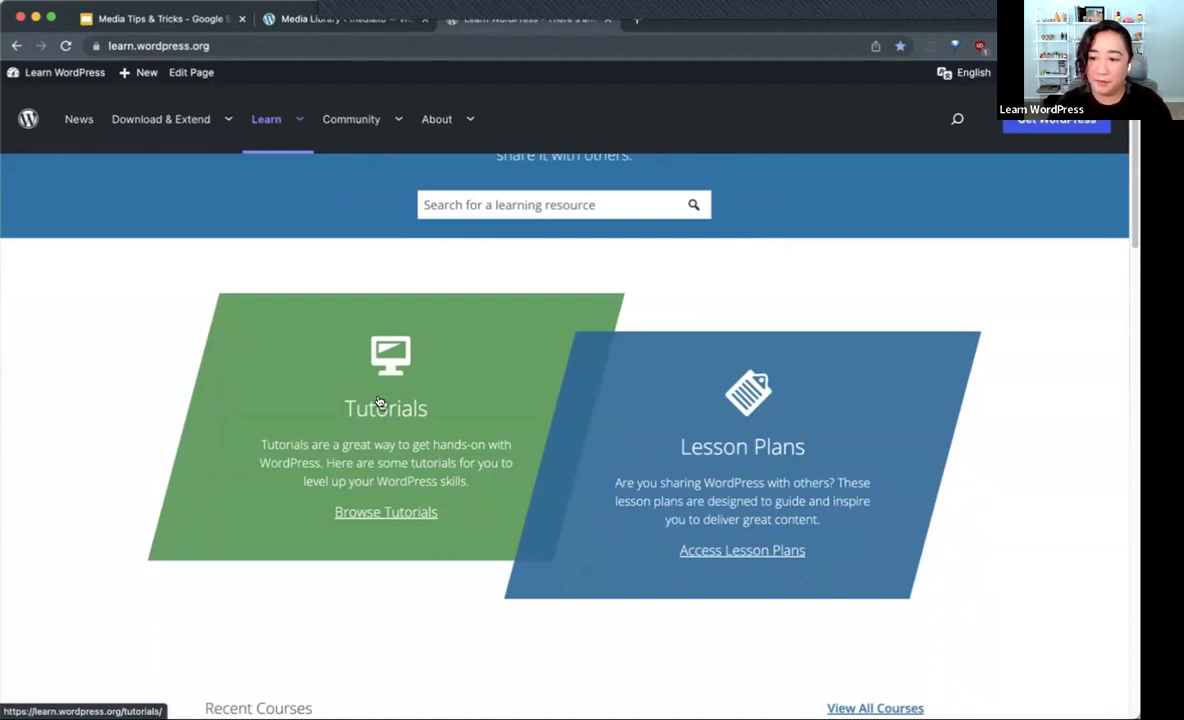
- Browse the Tutorials list on Learn WordPress, then return to the Google Slides Recap slide
click(328, 437)
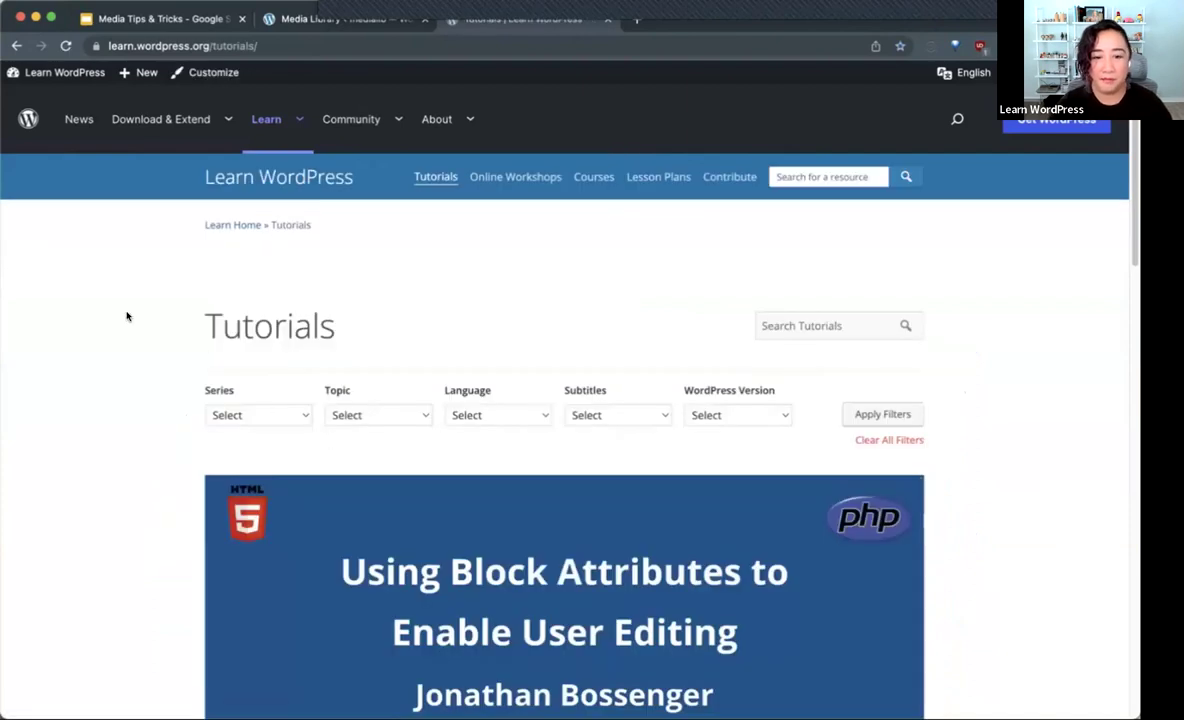
scroll(127, 318, down, 3)
scroll(127, 318, down, 5)
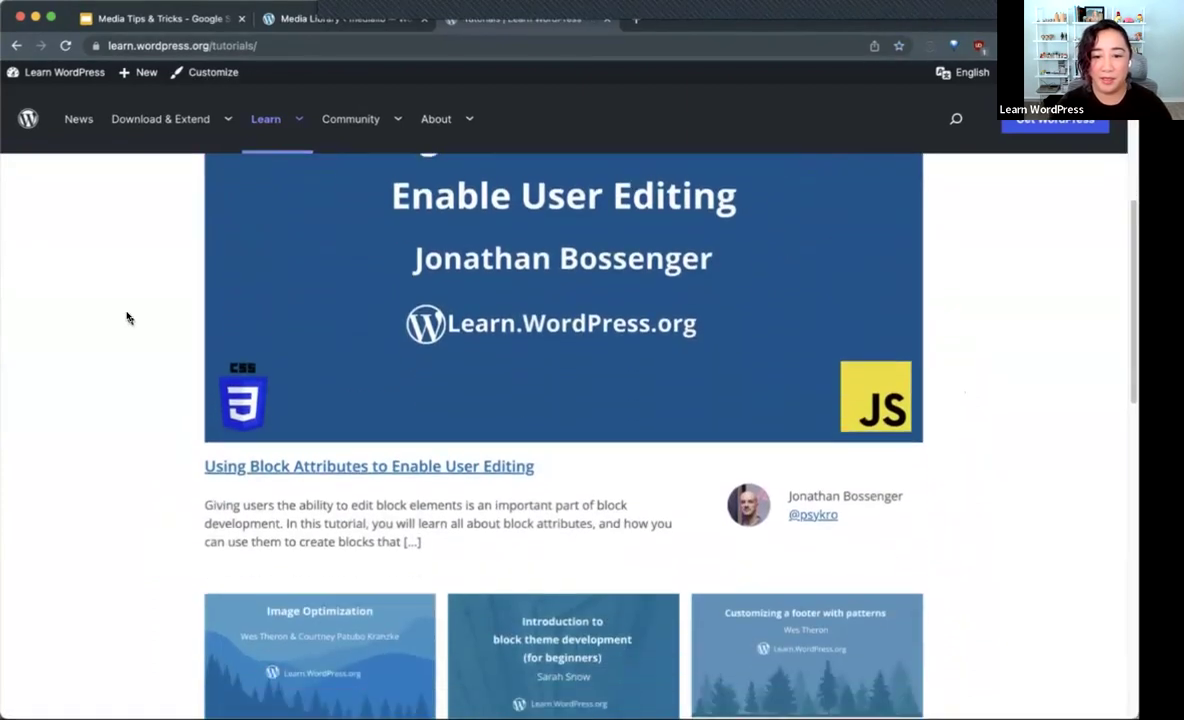
scroll(127, 318, down, 3)
scroll(127, 318, down, 3)
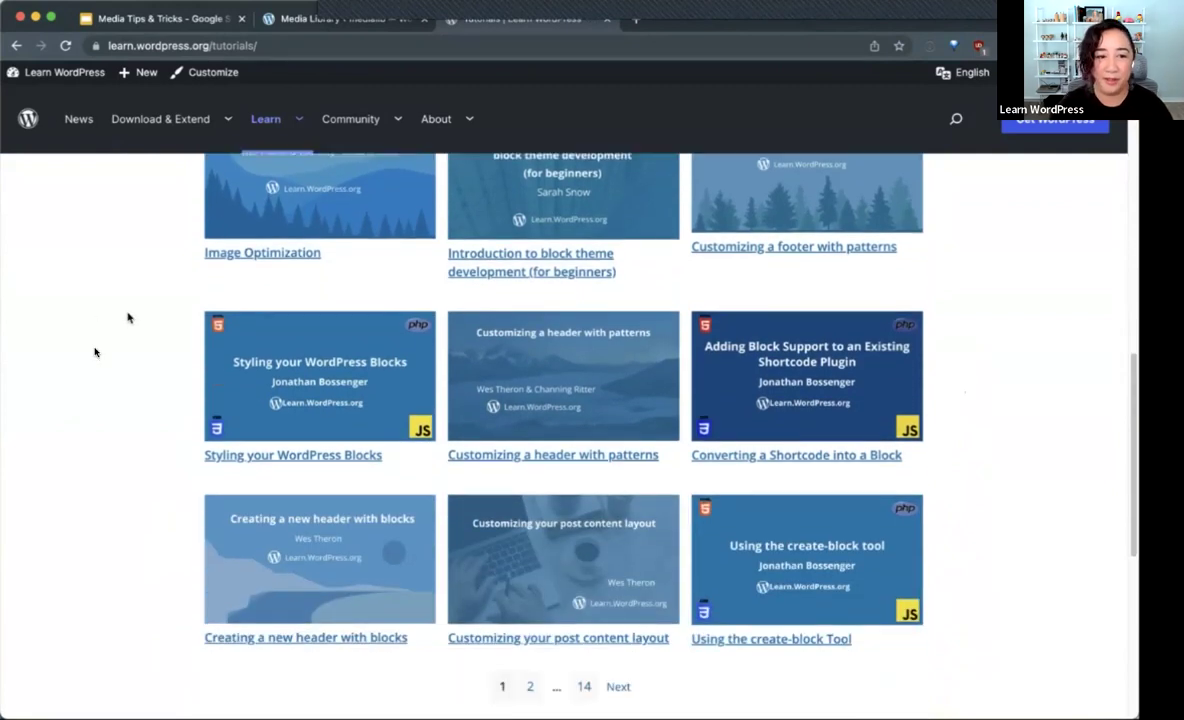
scroll(95, 352, up, 15)
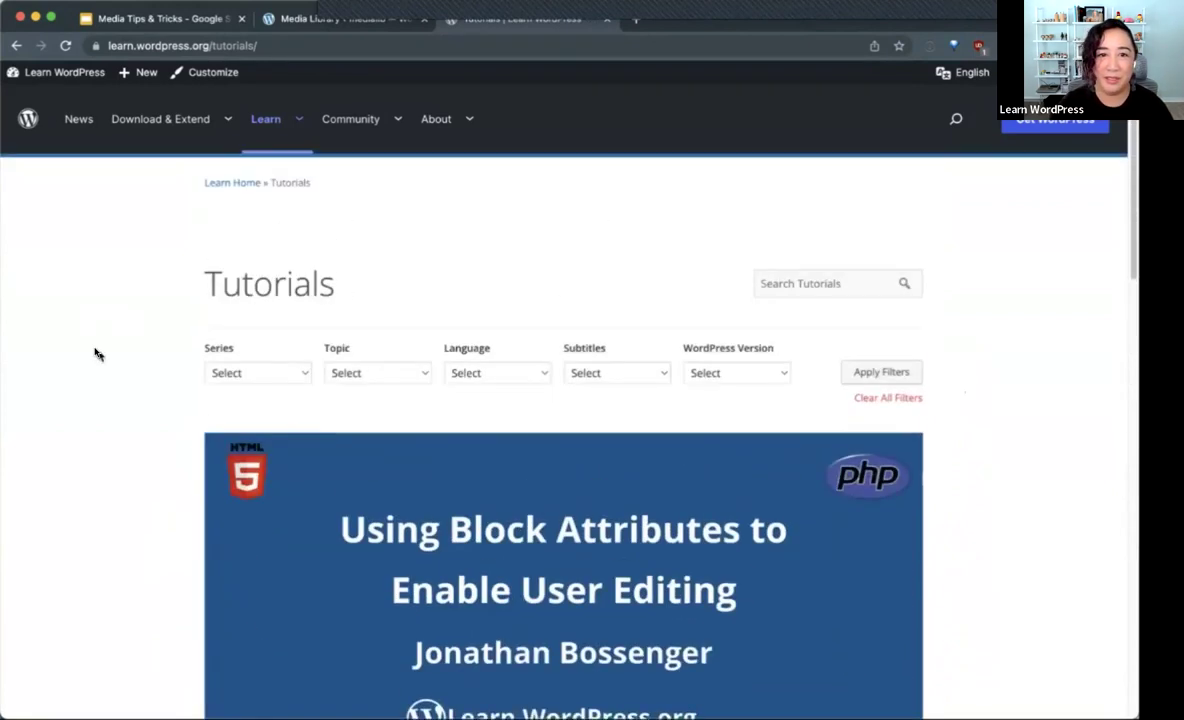
mouse_move(395, 123)
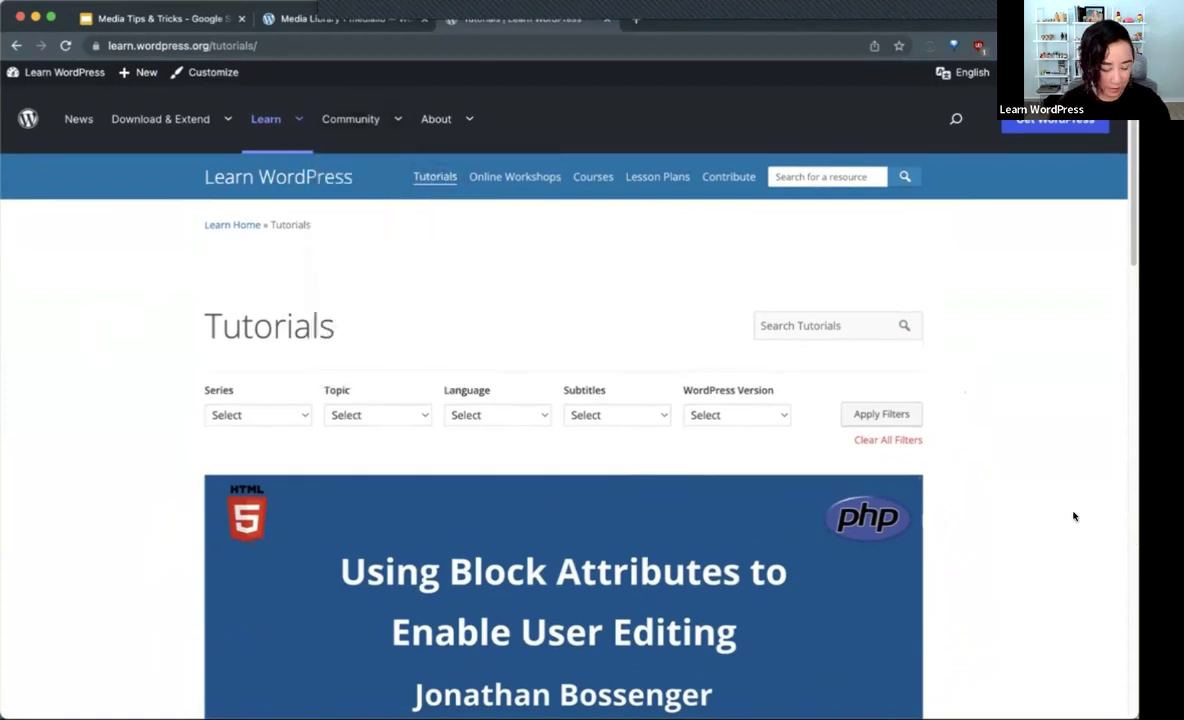
click(212, 20)
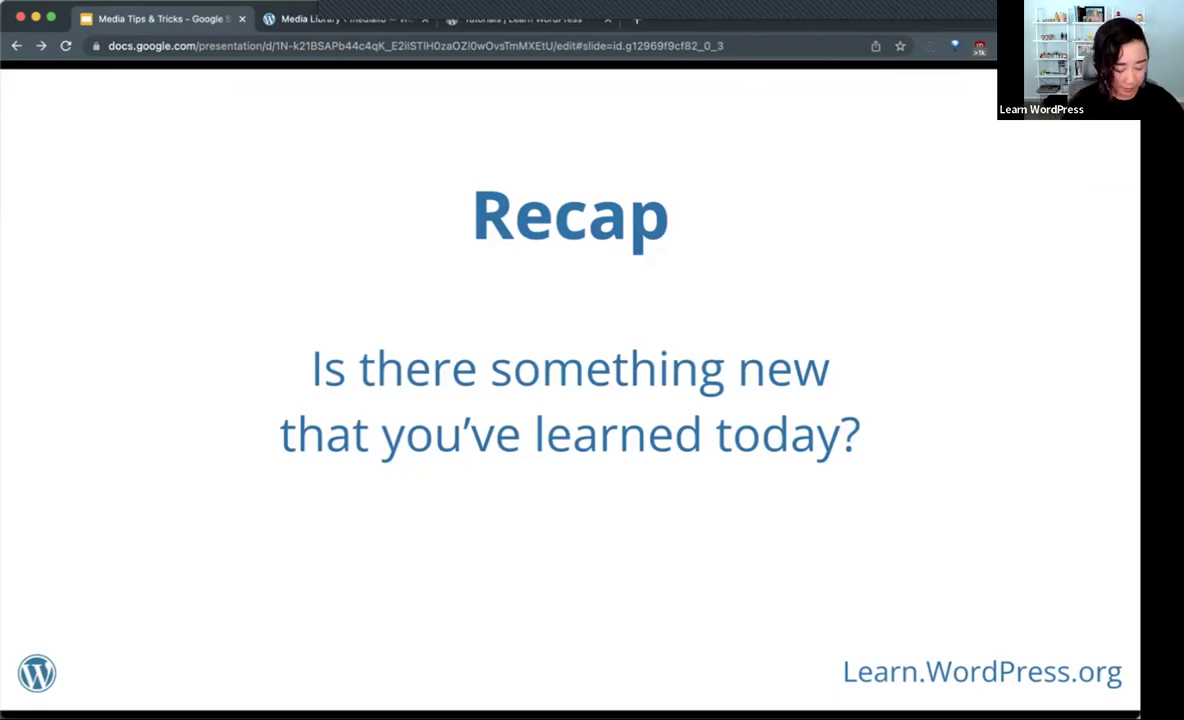
- Load wordpress.tv in a new browser tab
key(super+t)
text(wordpress.tv)
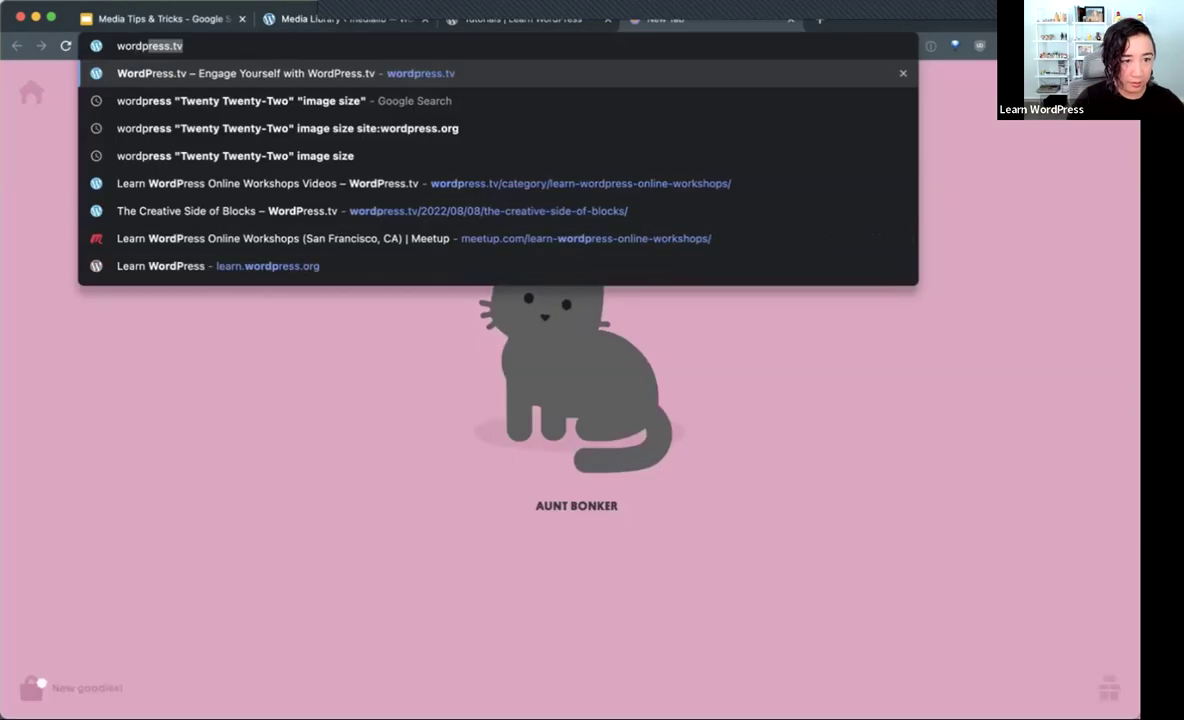
key(Return)
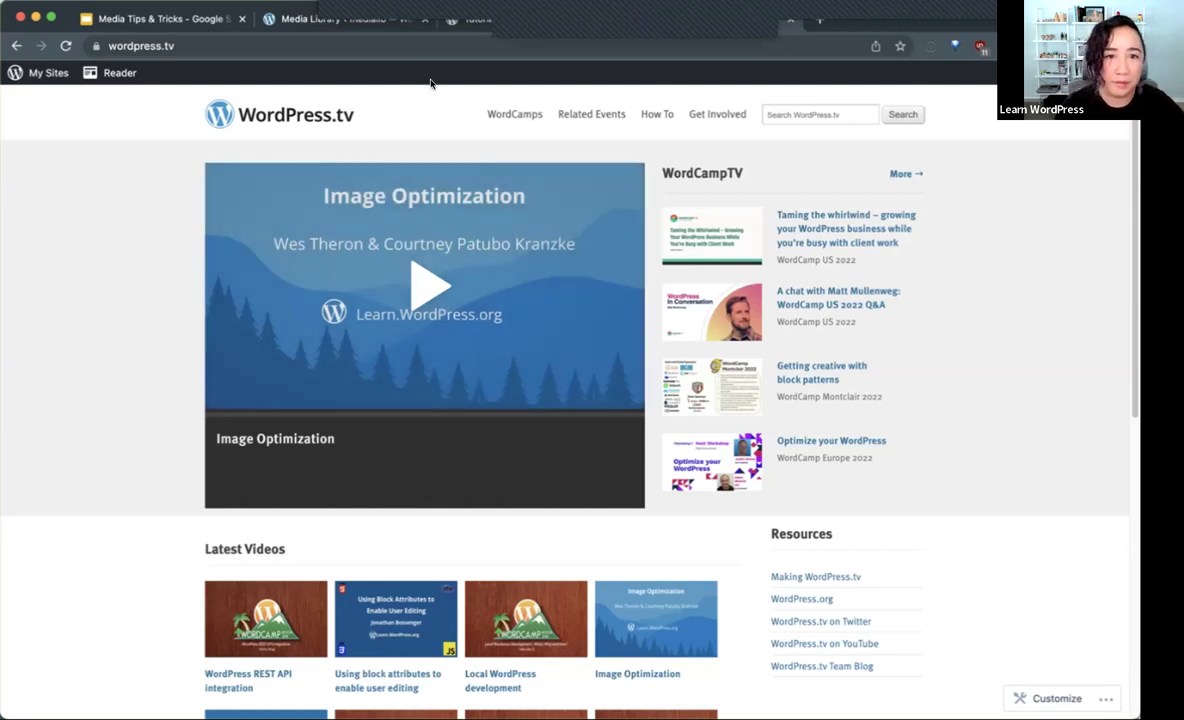
- Switch to the medialib.local Media Library tab showing its five items
click(262, 20)
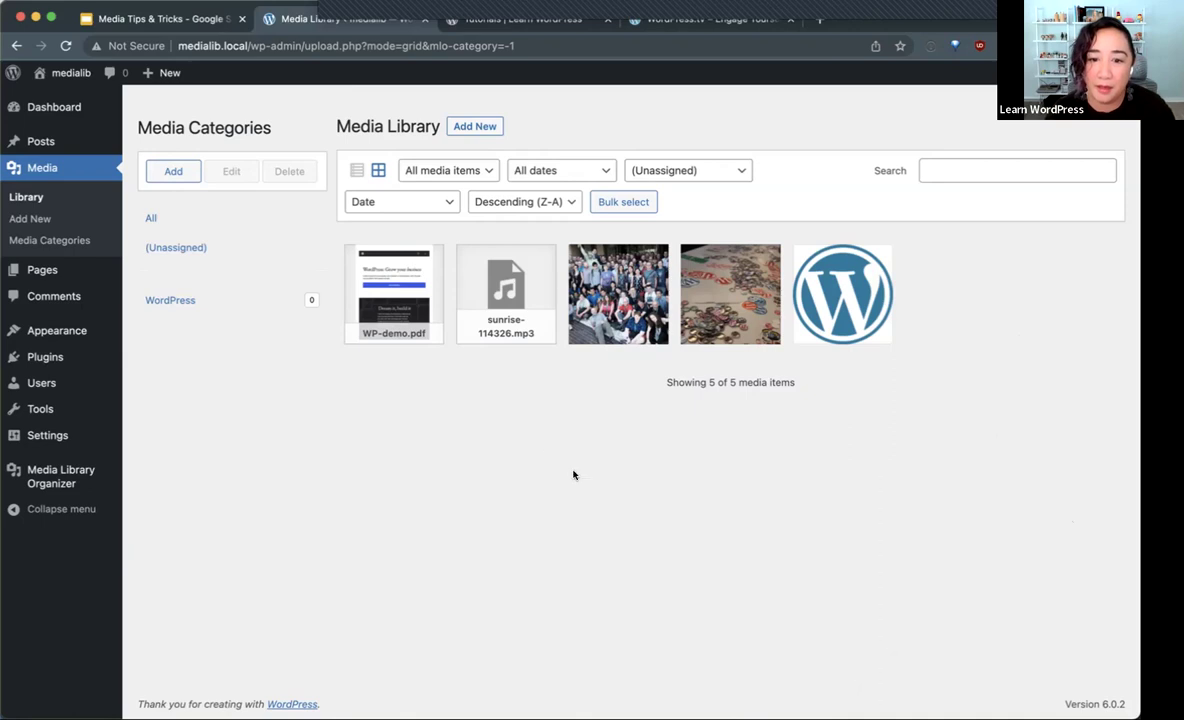
- Crop the Paris summit group photo from 768 × 512 to 685 × 437 pixels and save it
click(632, 294)
scroll(800, 393, down, 2)
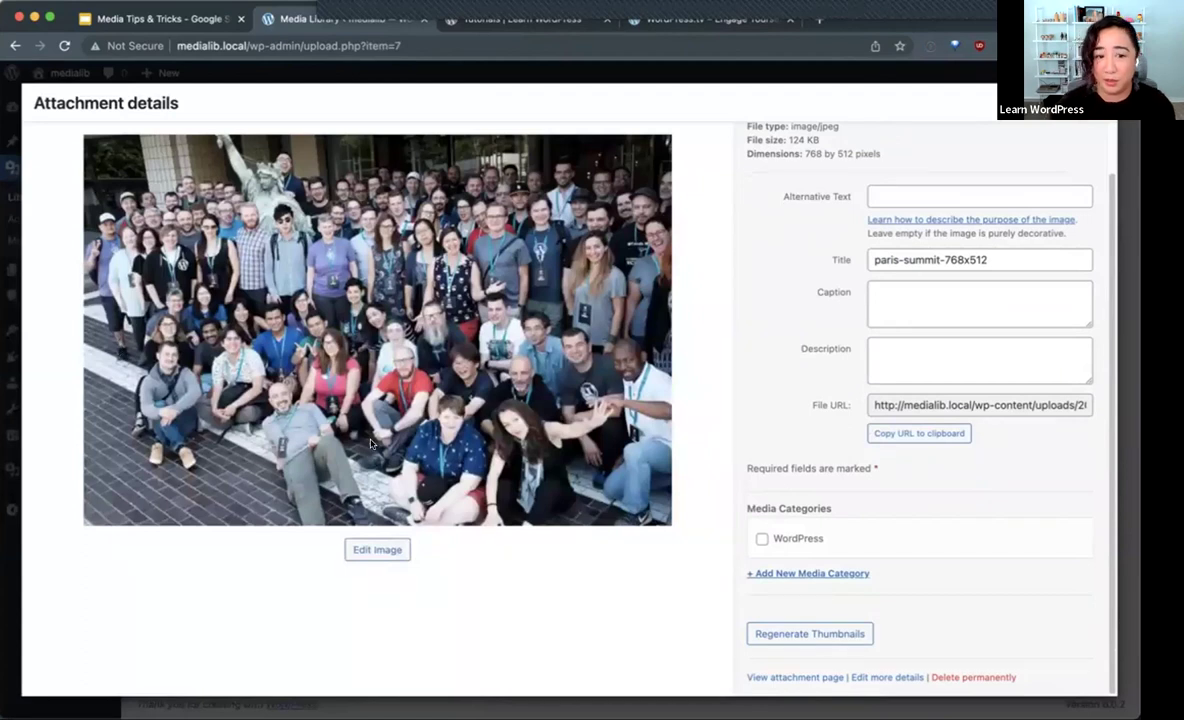
click(378, 551)
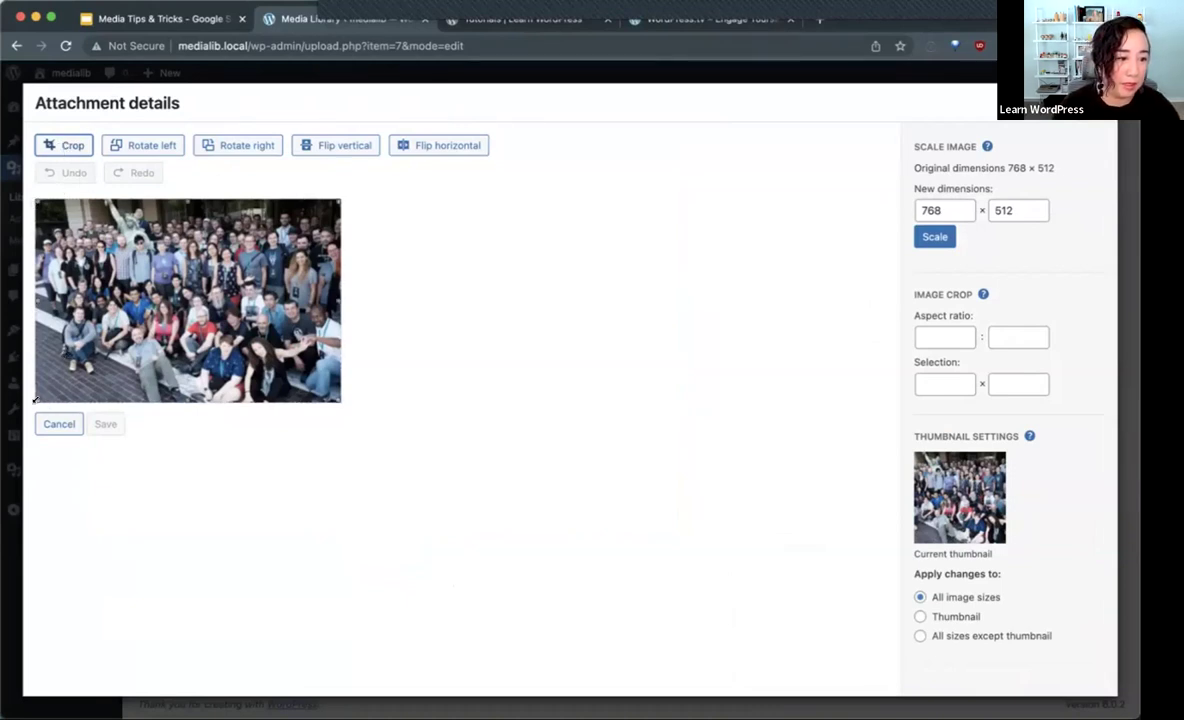
drag(35, 399, 54, 379)
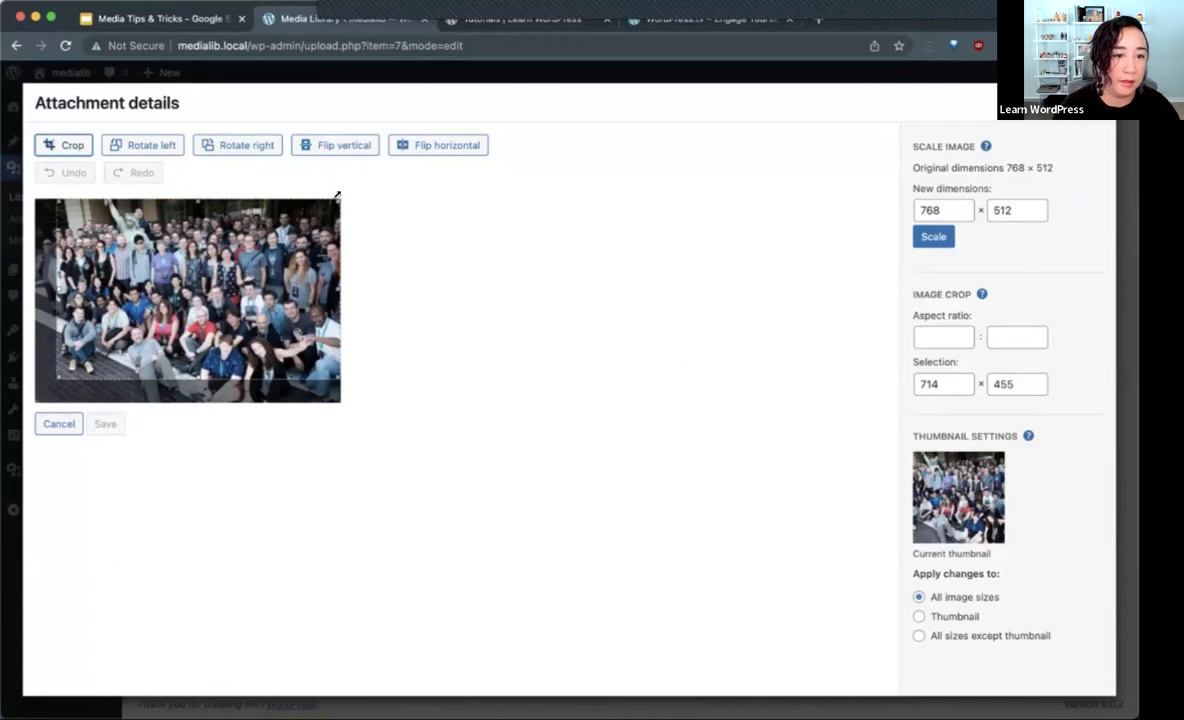
drag(337, 195, 327, 206)
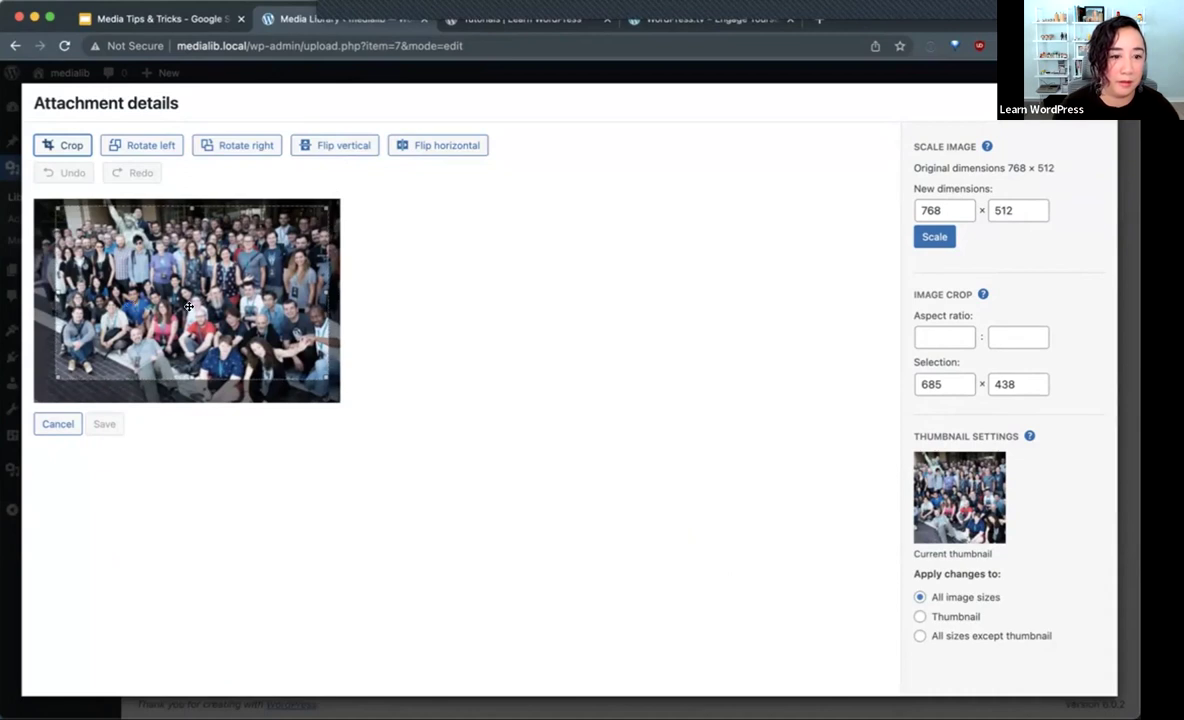
click(59, 145)
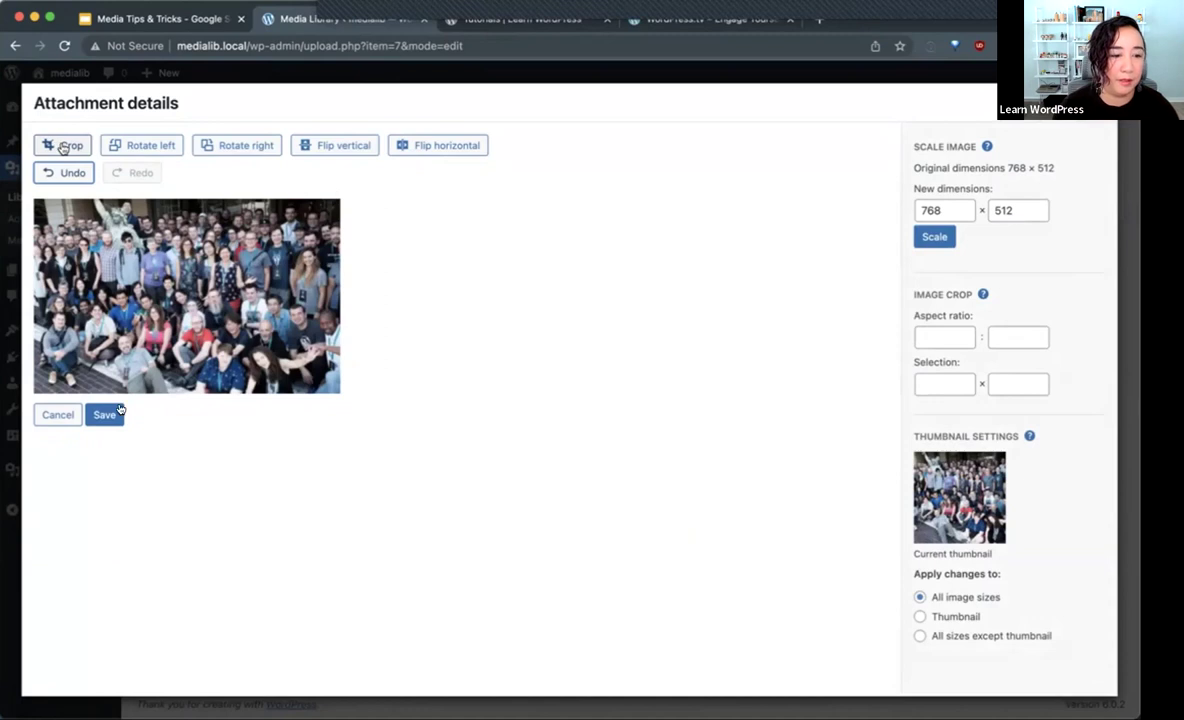
click(104, 416)
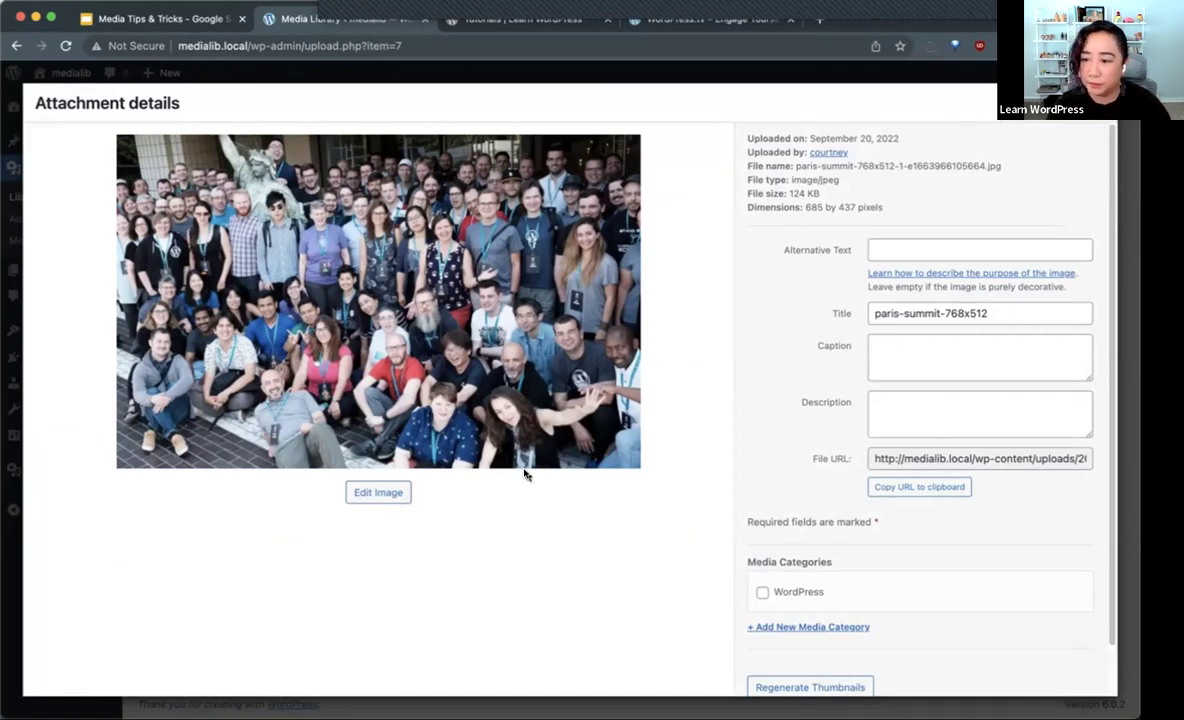
scroll(858, 501, down, 2)
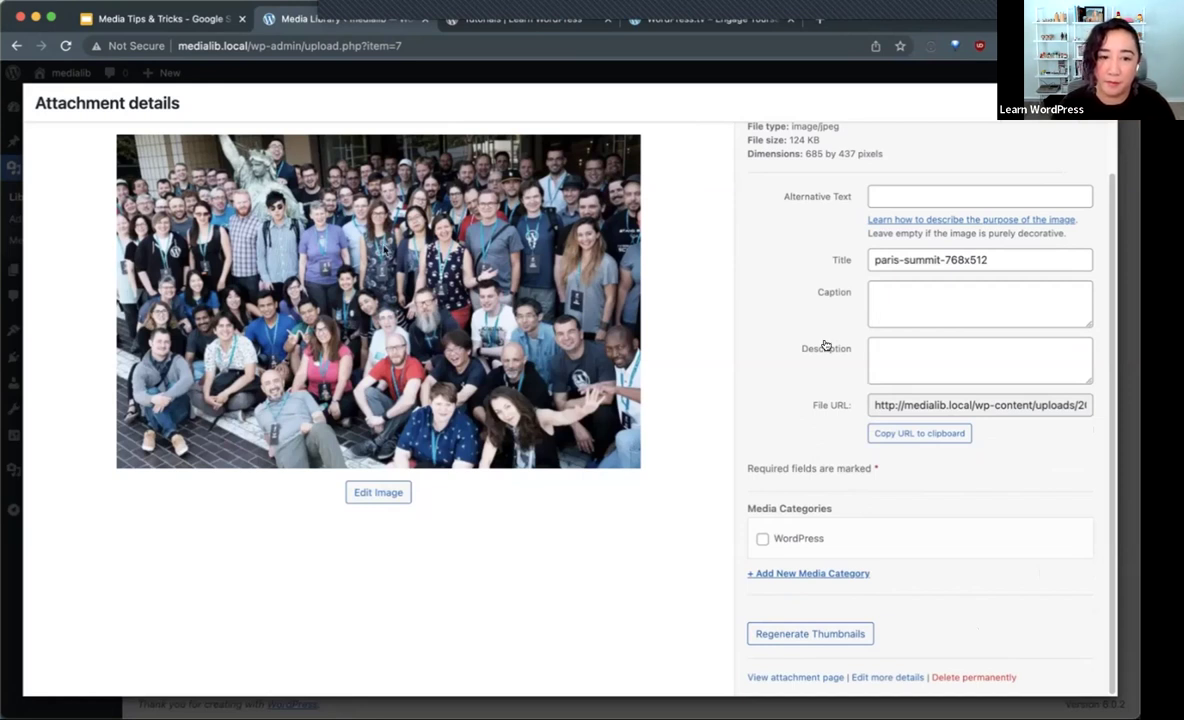
- Review the cropped photo's thumbnail sizes under Regenerate Thumbnails, then go back to the Media Library
click(787, 634)
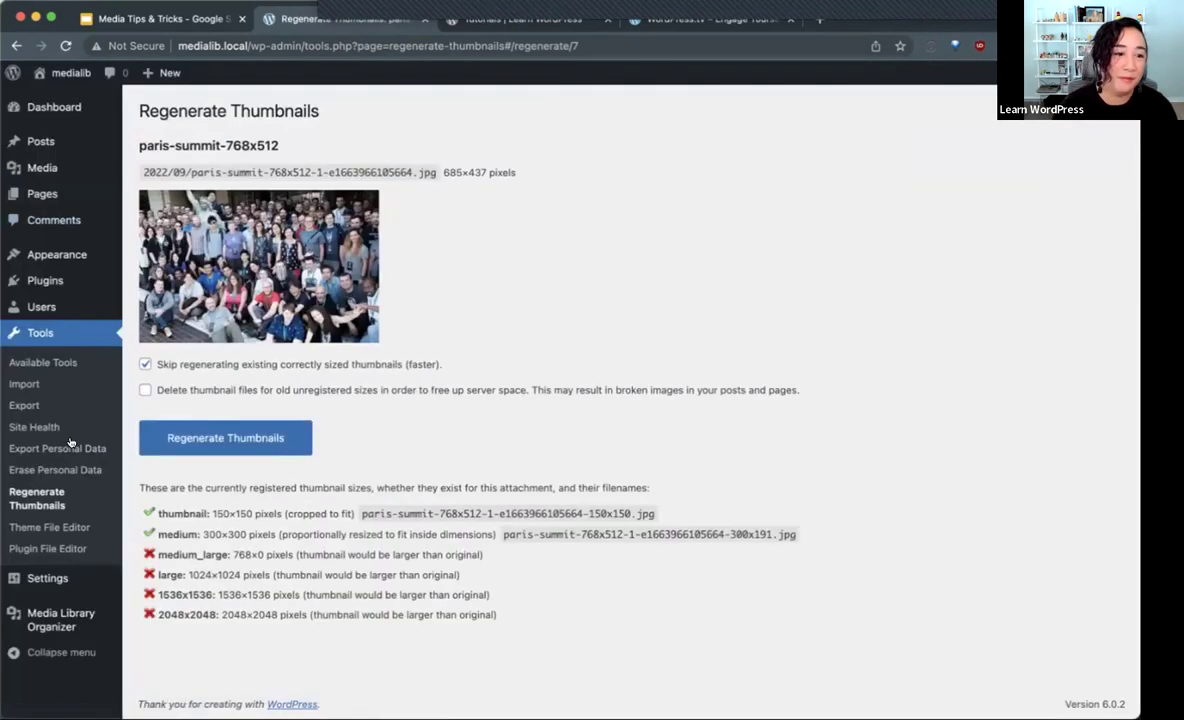
mouse_move(120, 167)
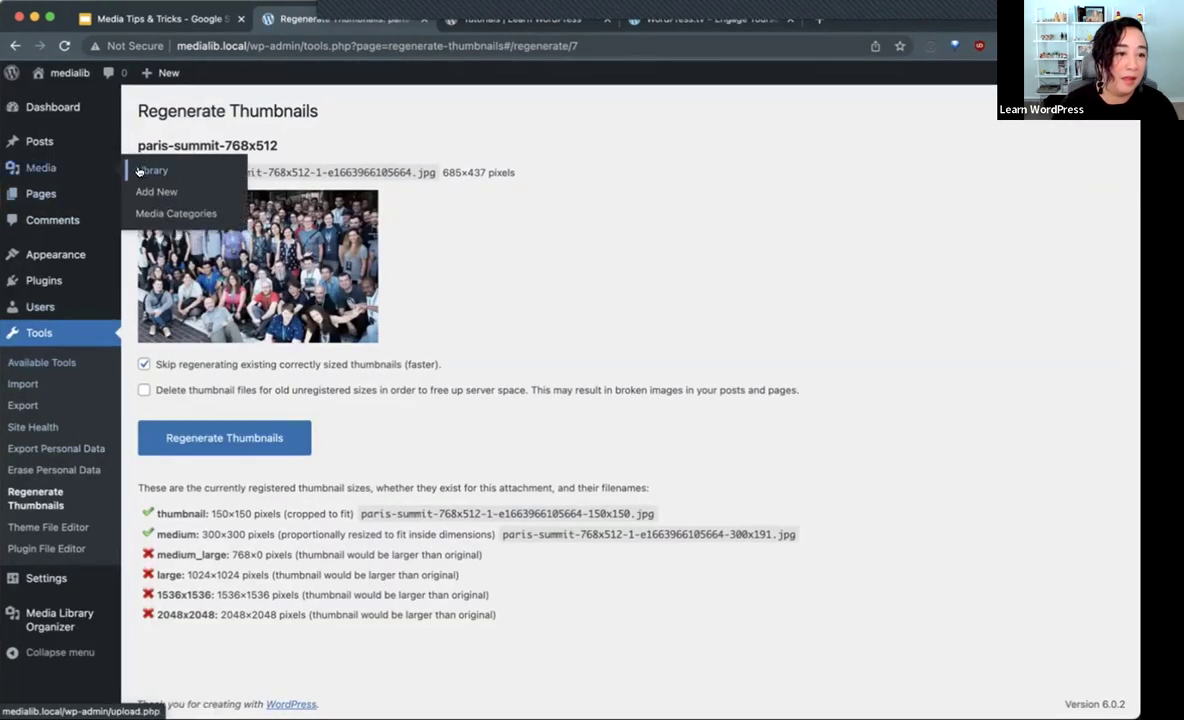
click(140, 171)
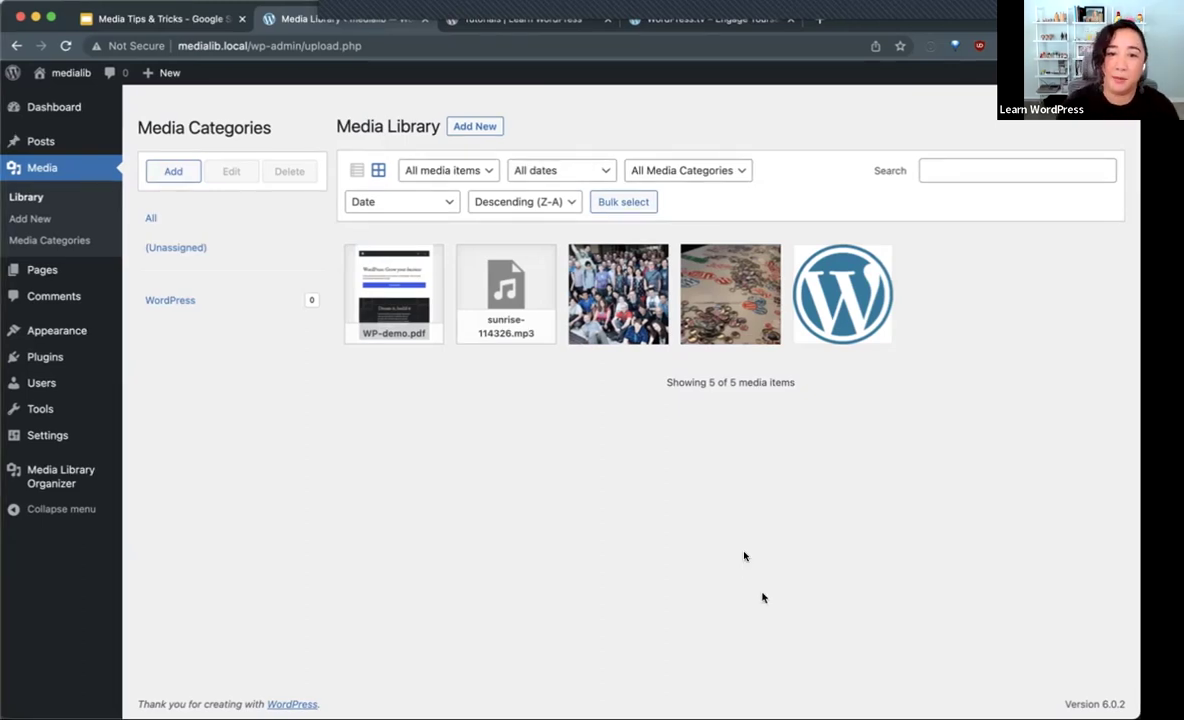
- Reopen the cropped group photo's details and close them, back to the 5-item library grid
click(569, 255)
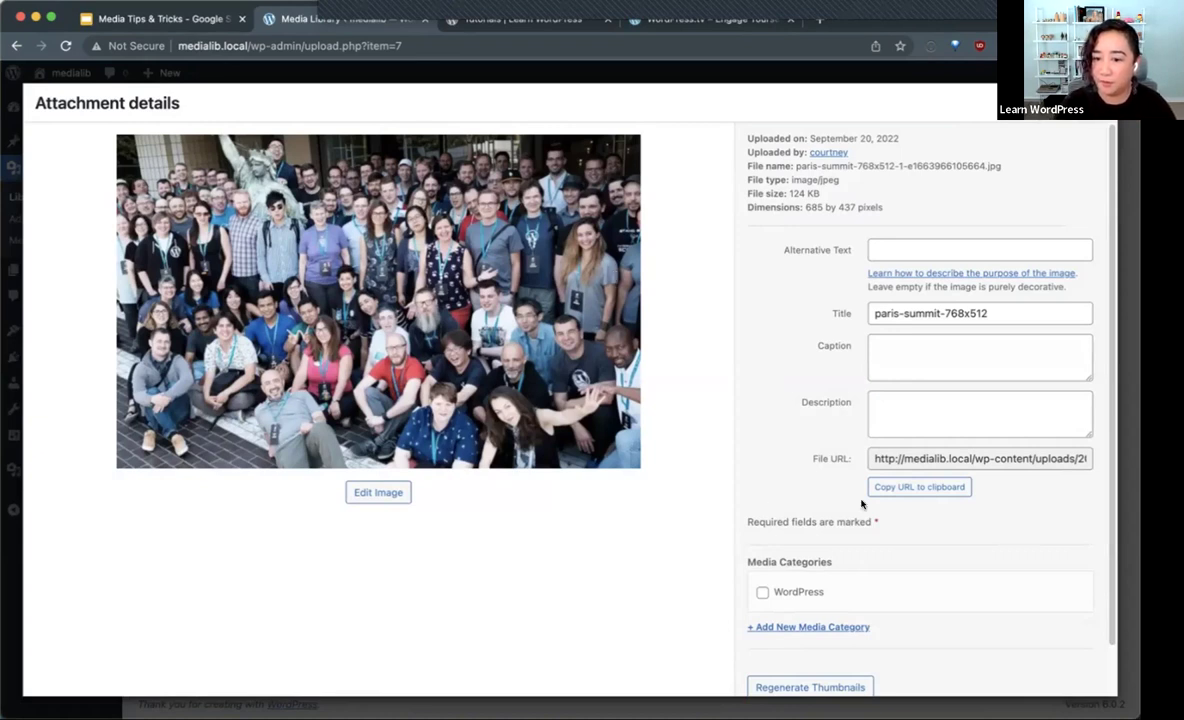
scroll(864, 509, down, 1)
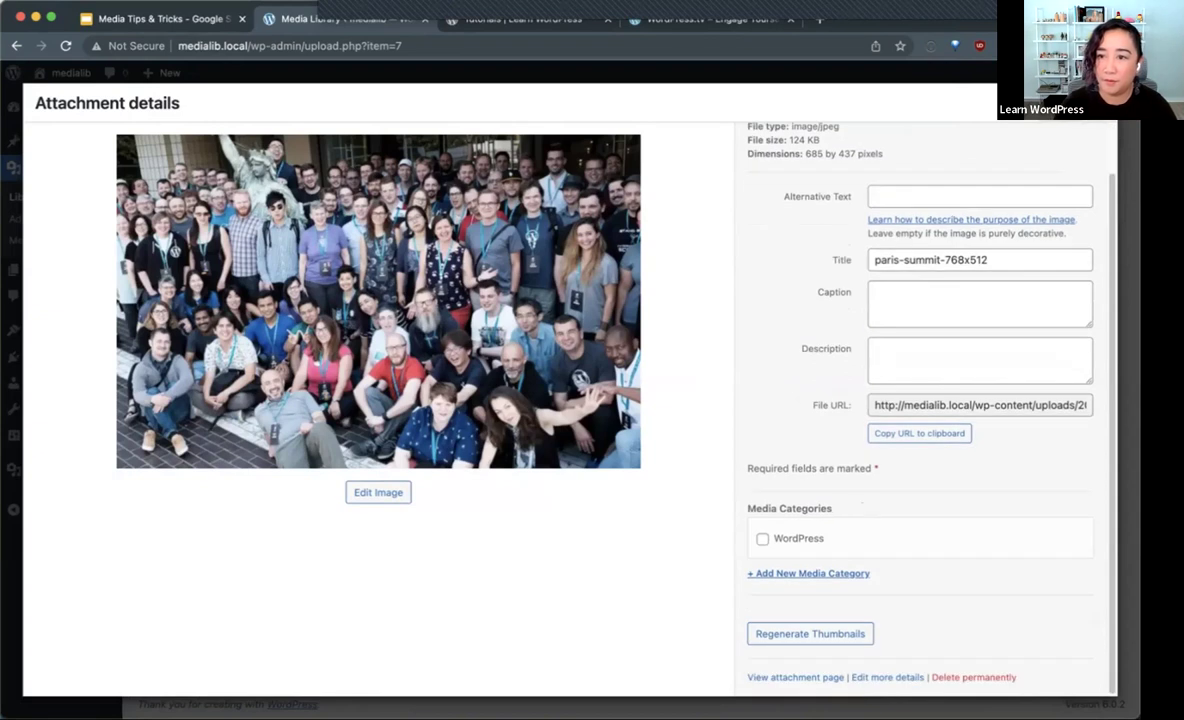
click(1095, 122)
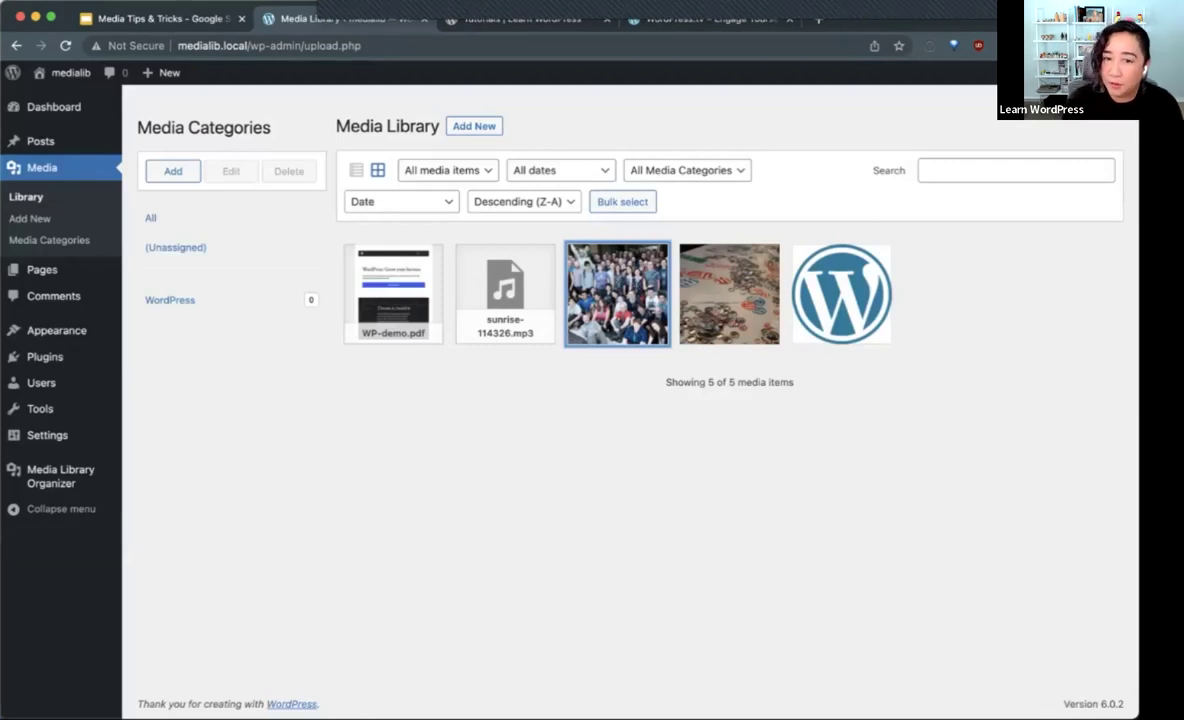
- Go back to the Media Tips & Tricks slides and advance past the Recap slide
click(160, 18)
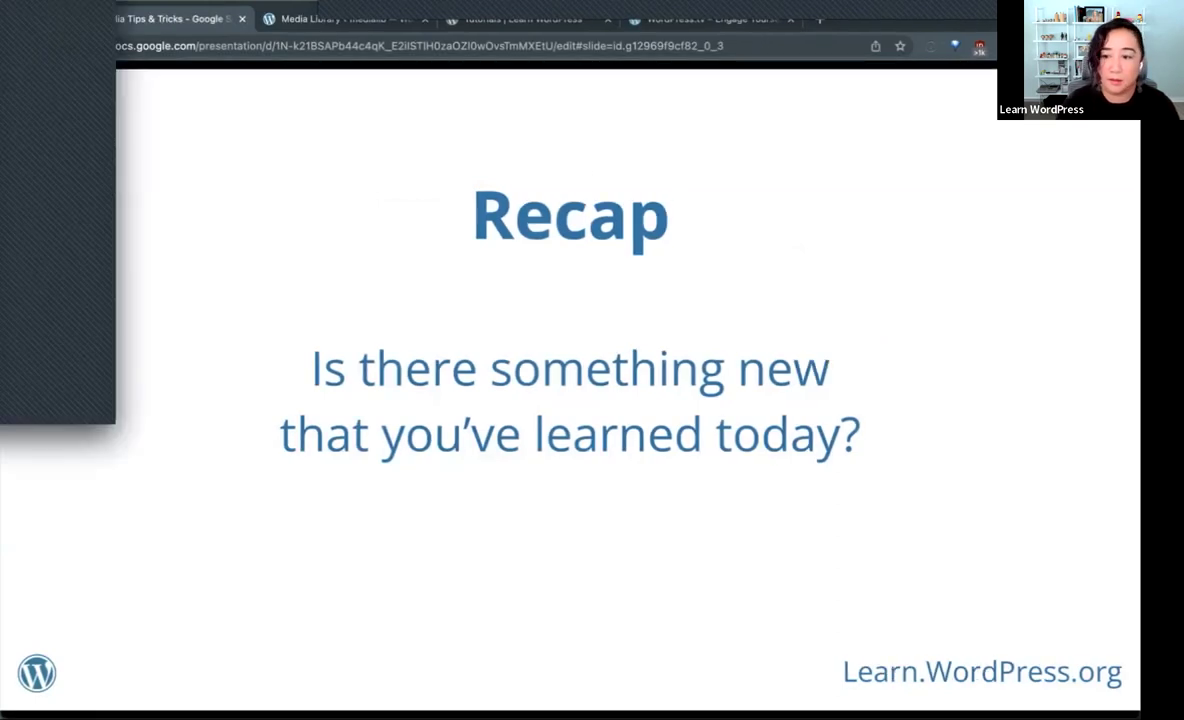
key(Right)
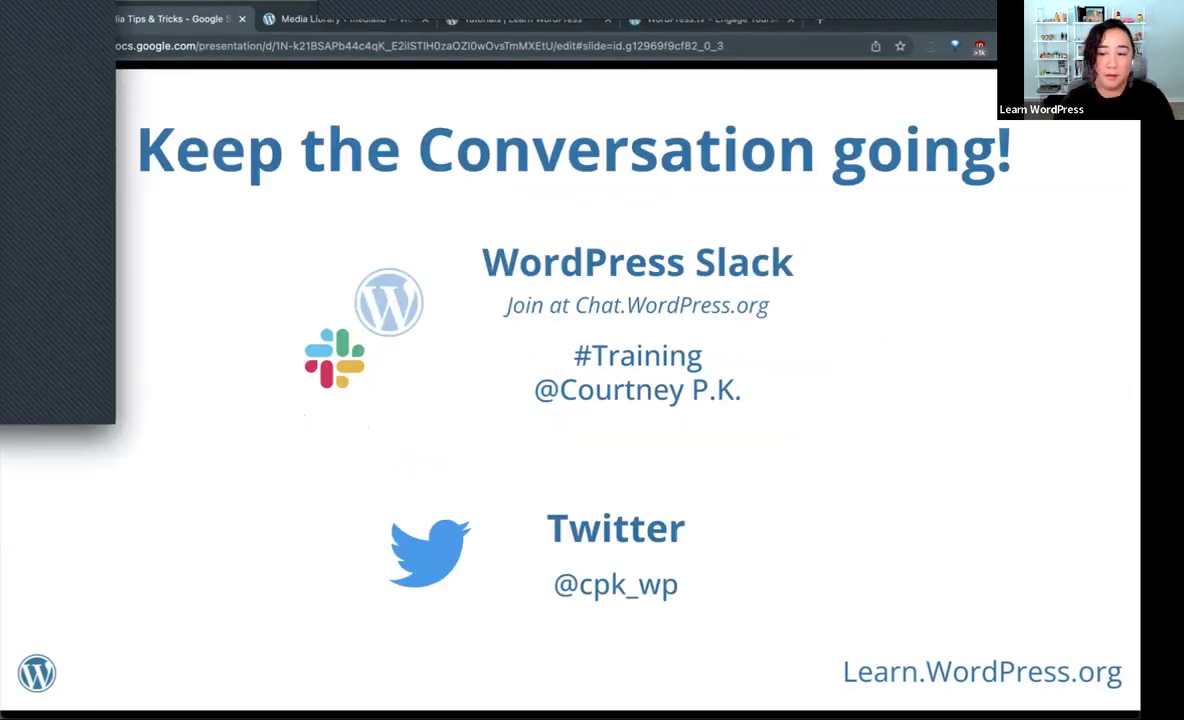